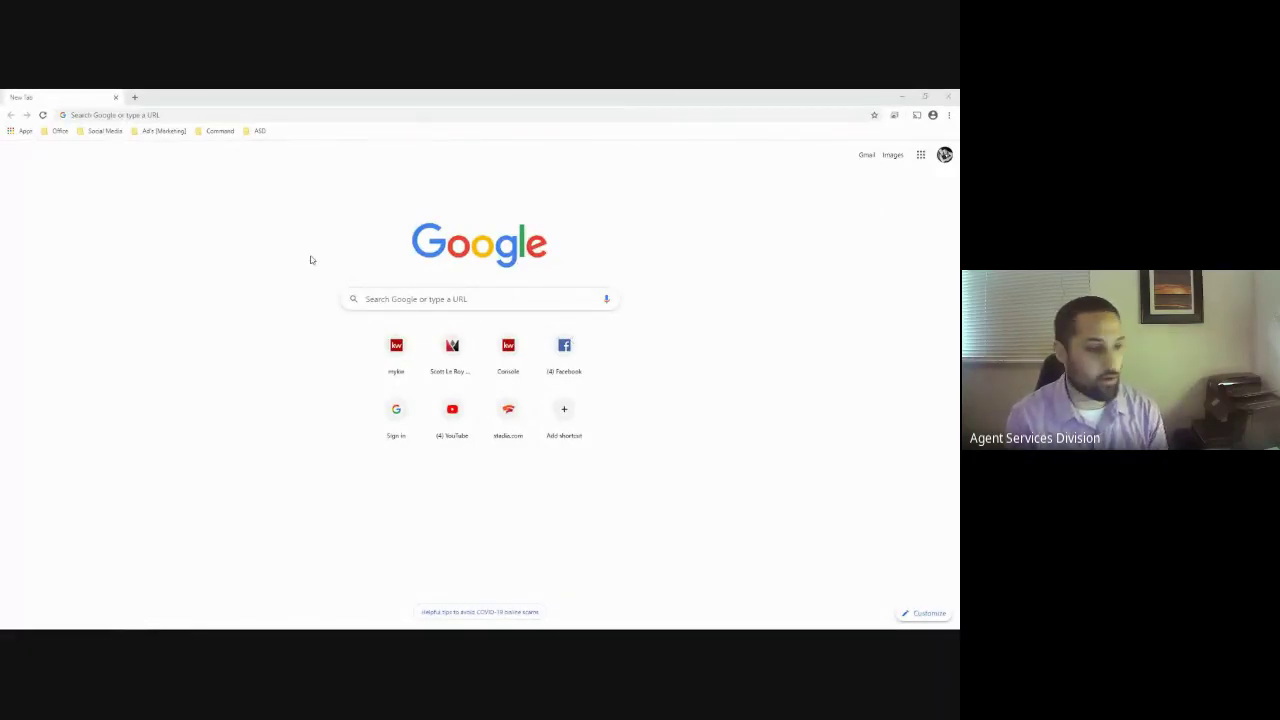
Go to agnet.kw.com in Chrome, reaching the Keller Williams home page
click(238, 118)
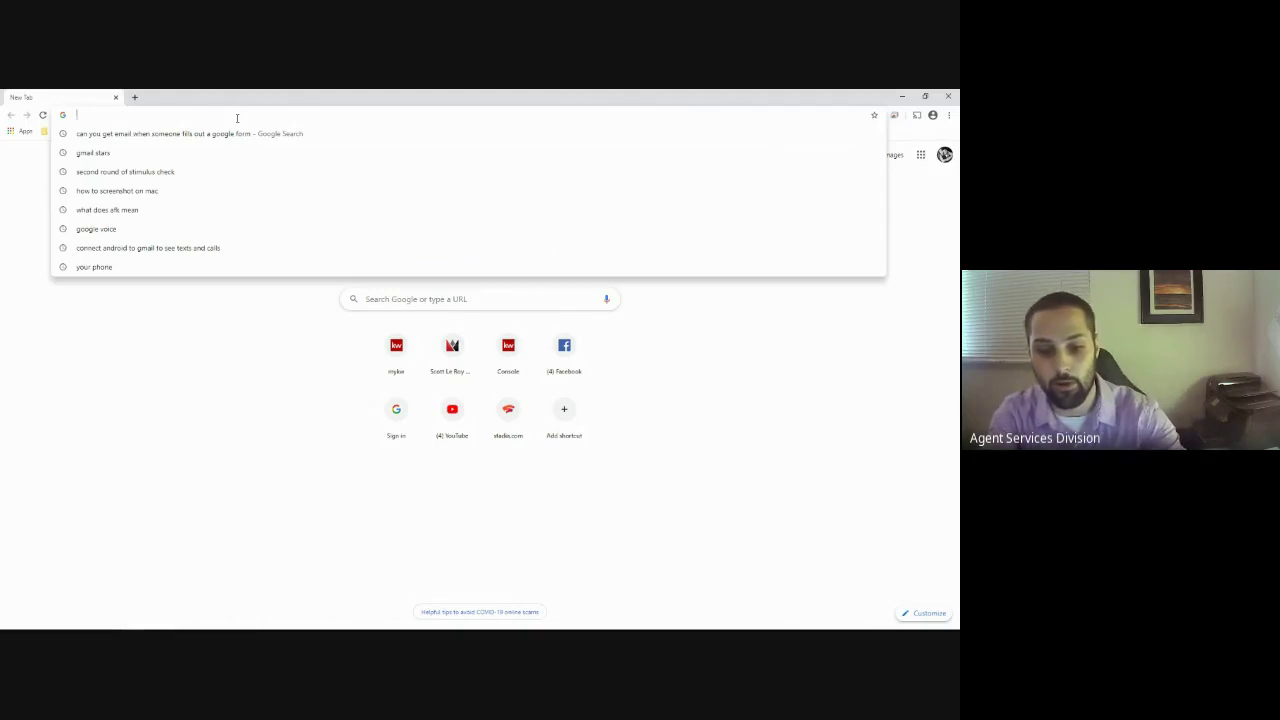
text(agnet.kw.com)
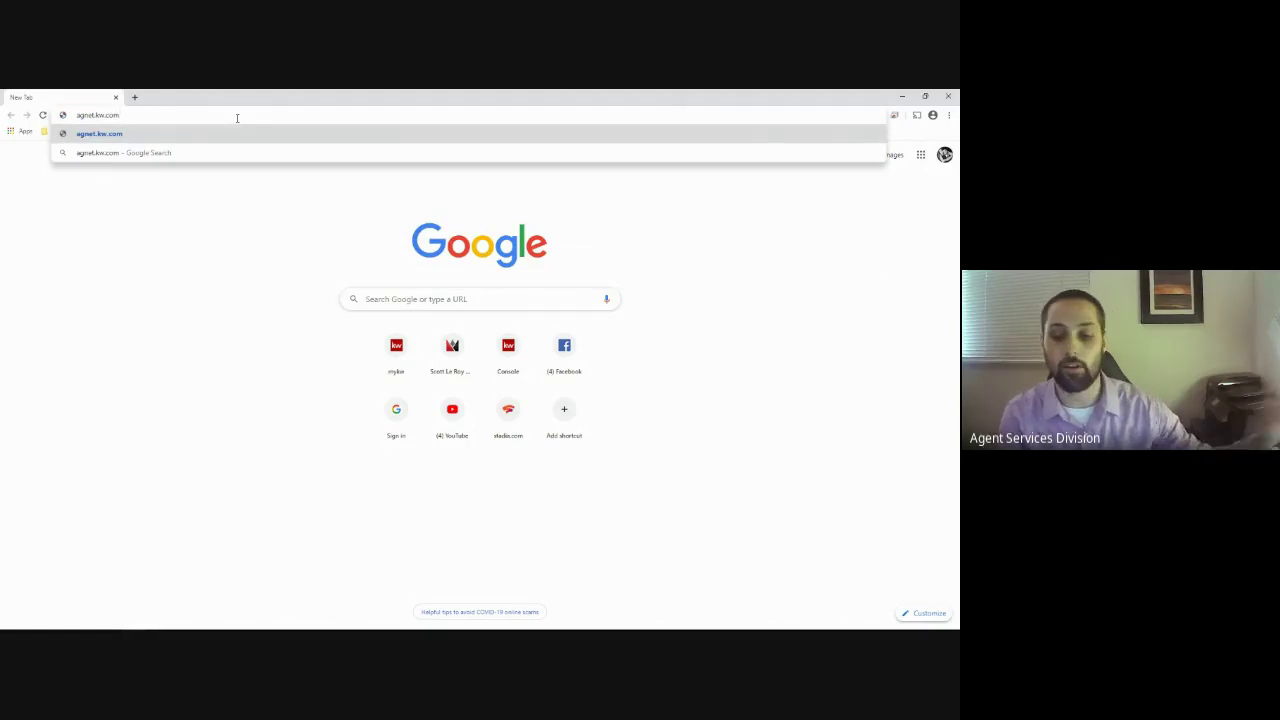
key(Return)
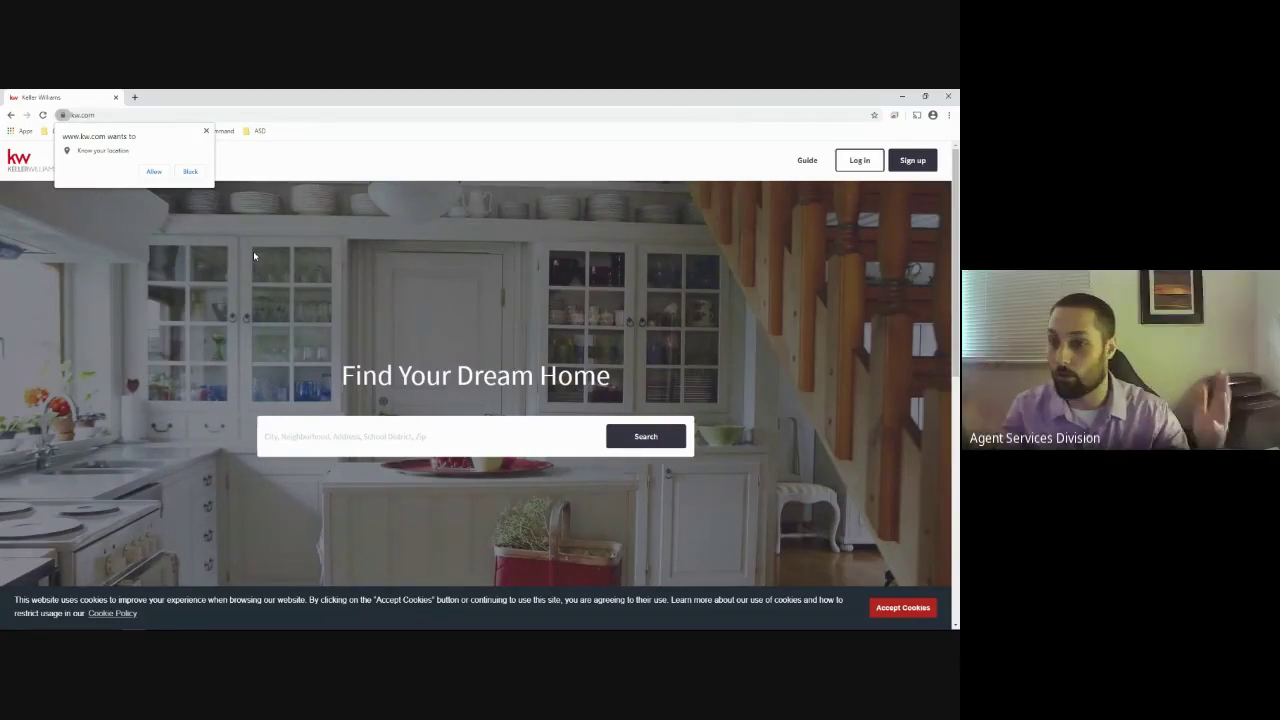
Load agent.kw.com/command in the address bar to reach the Command dashboard
click(100, 115)
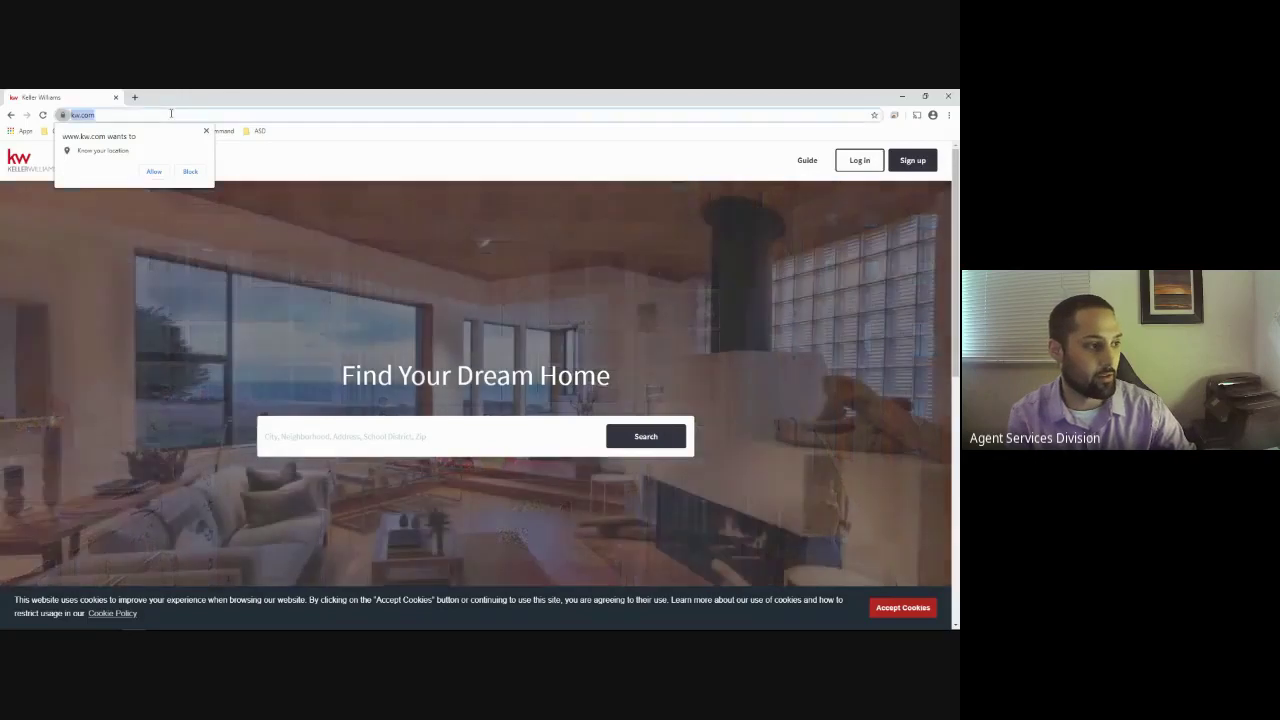
text(agent.k)
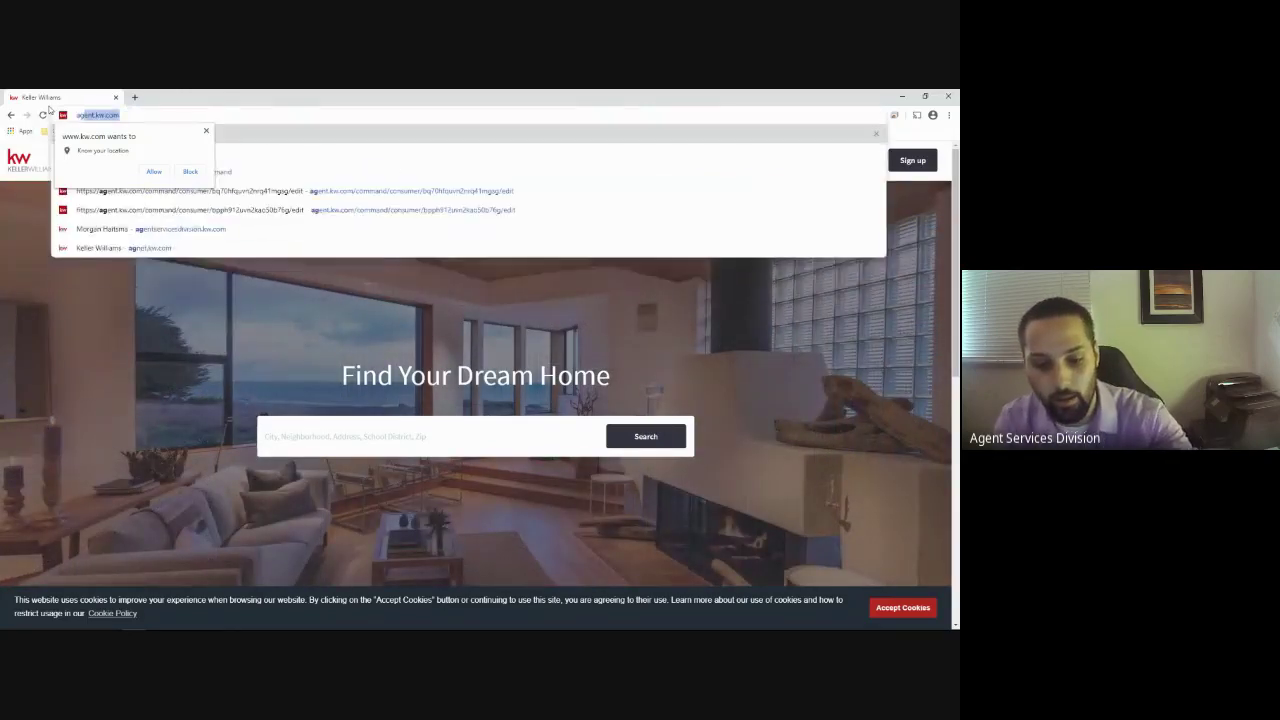
text(w.com/command)
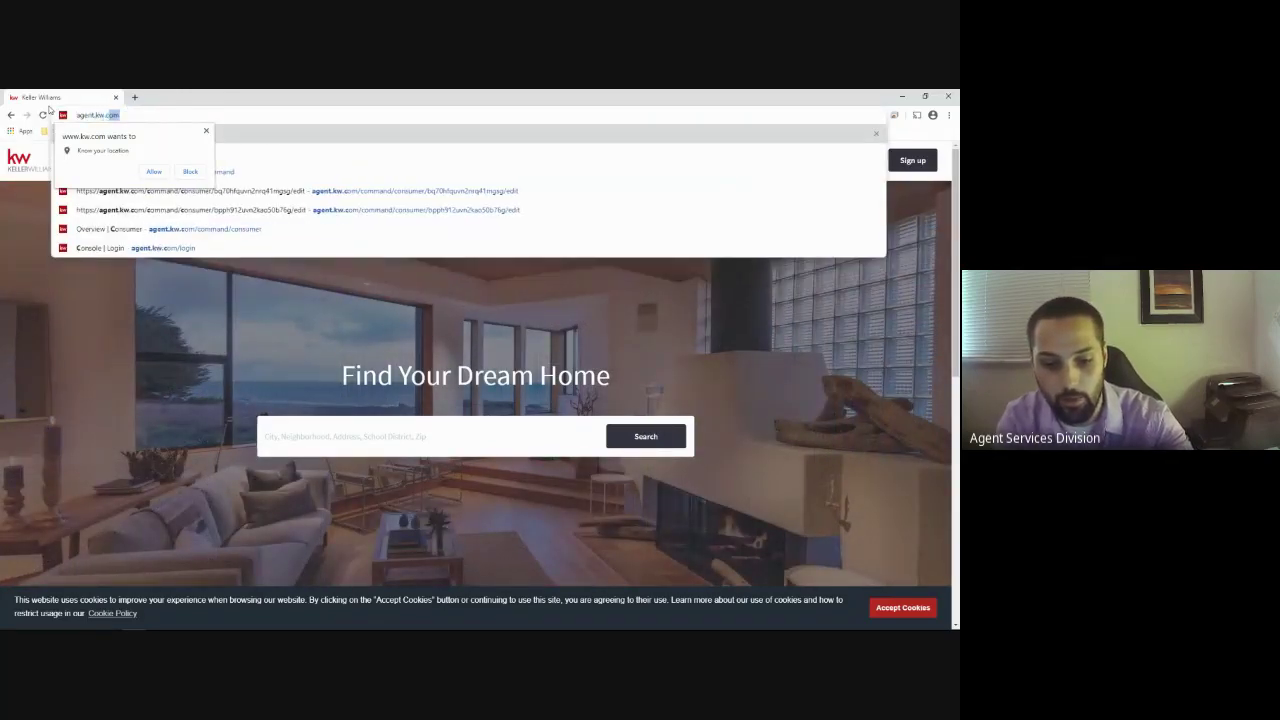
key(Return)
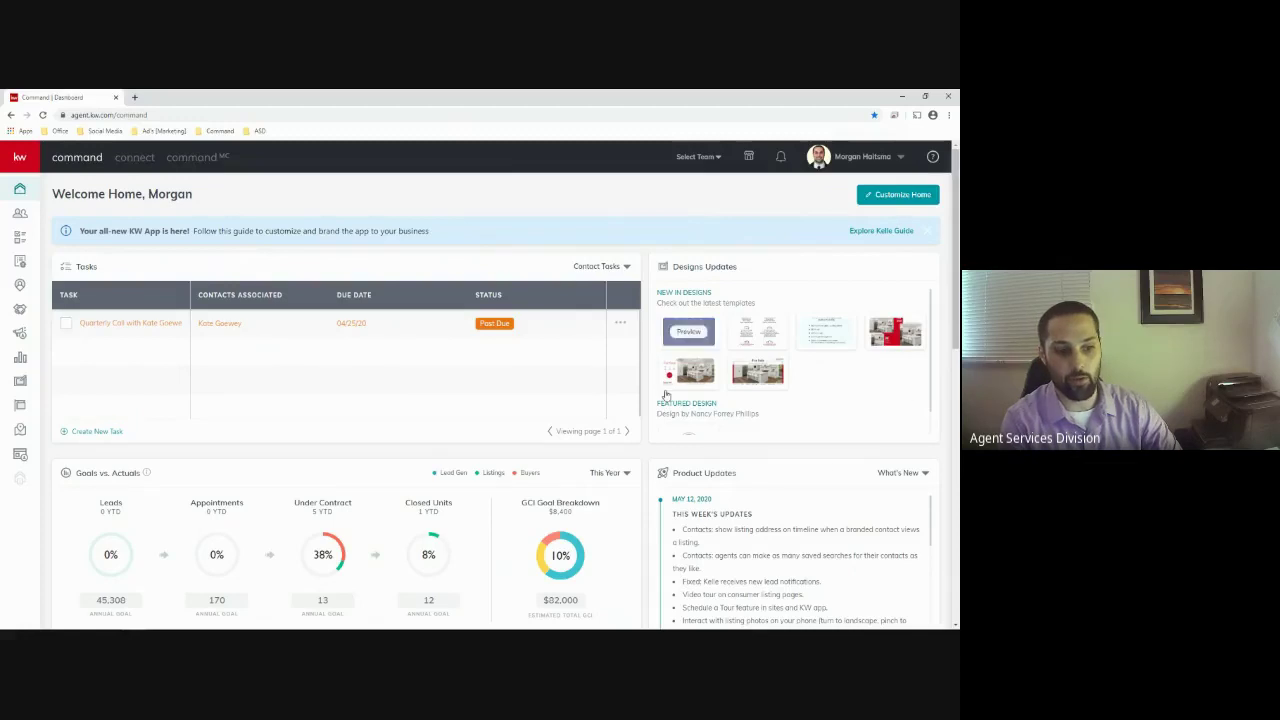
click(824, 336)
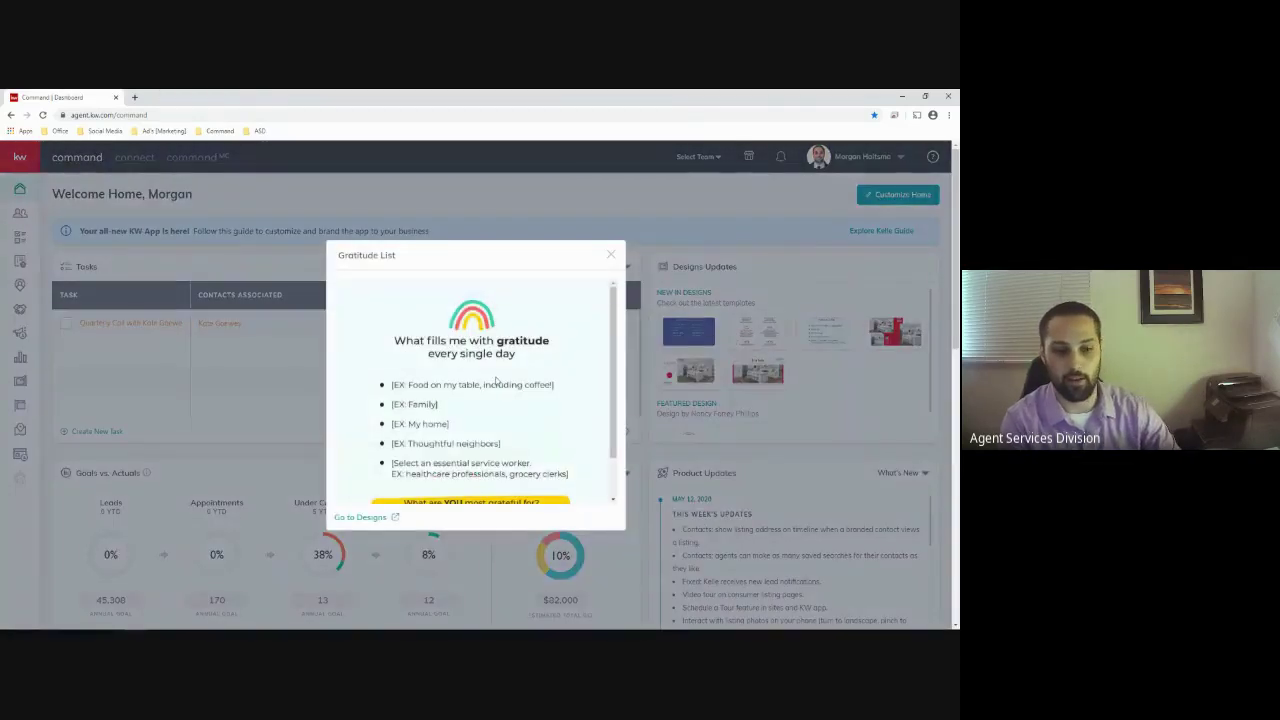
scroll(494, 372, down, 1)
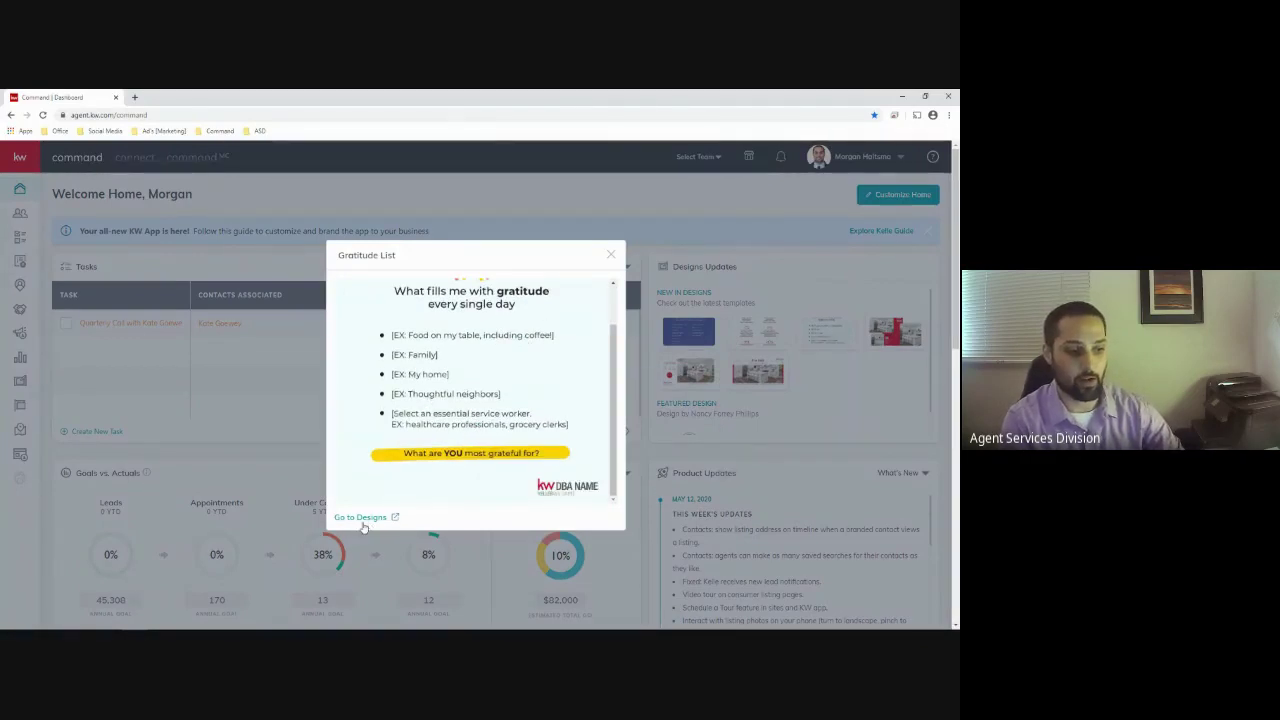
scroll(374, 494, up, 1)
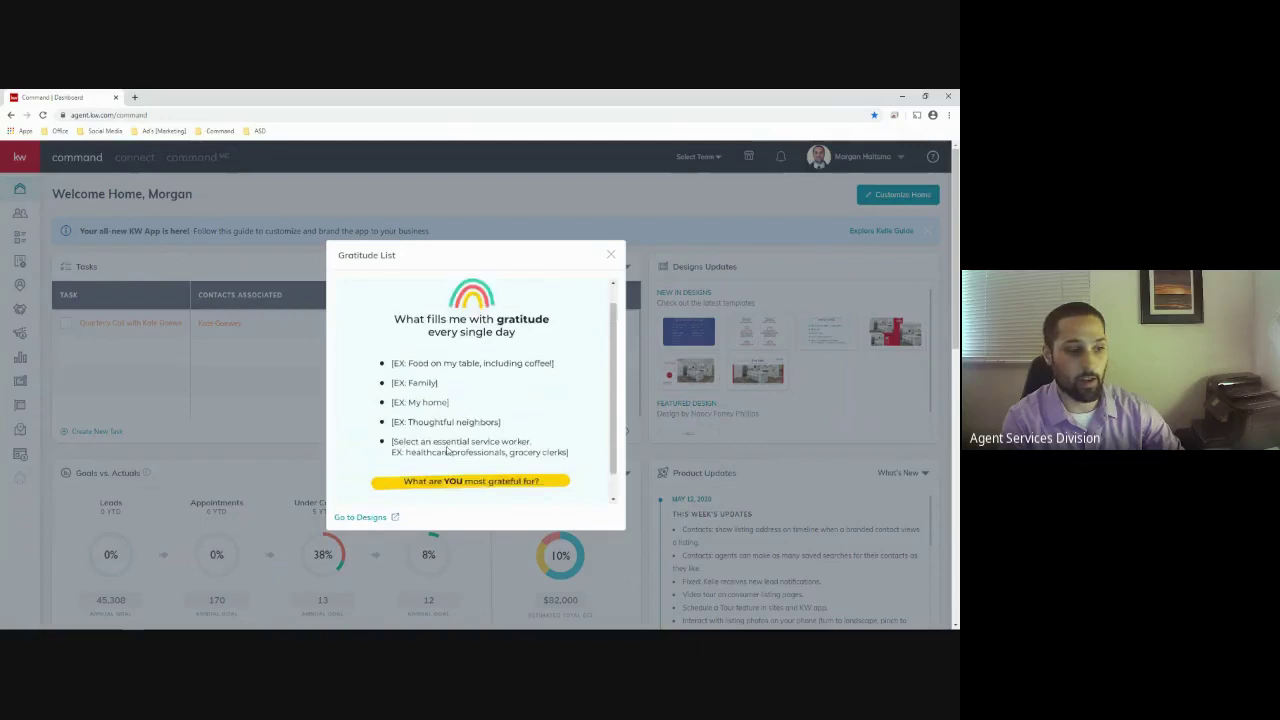
click(610, 254)
click(686, 332)
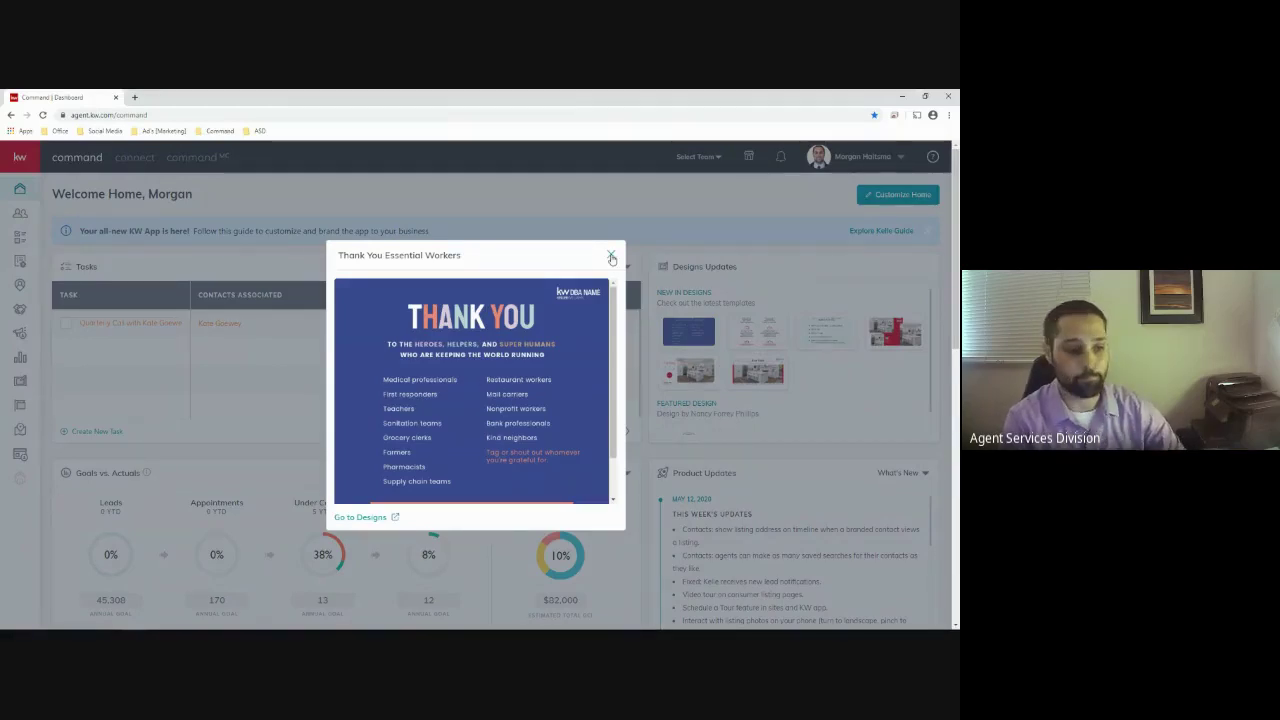
click(611, 256)
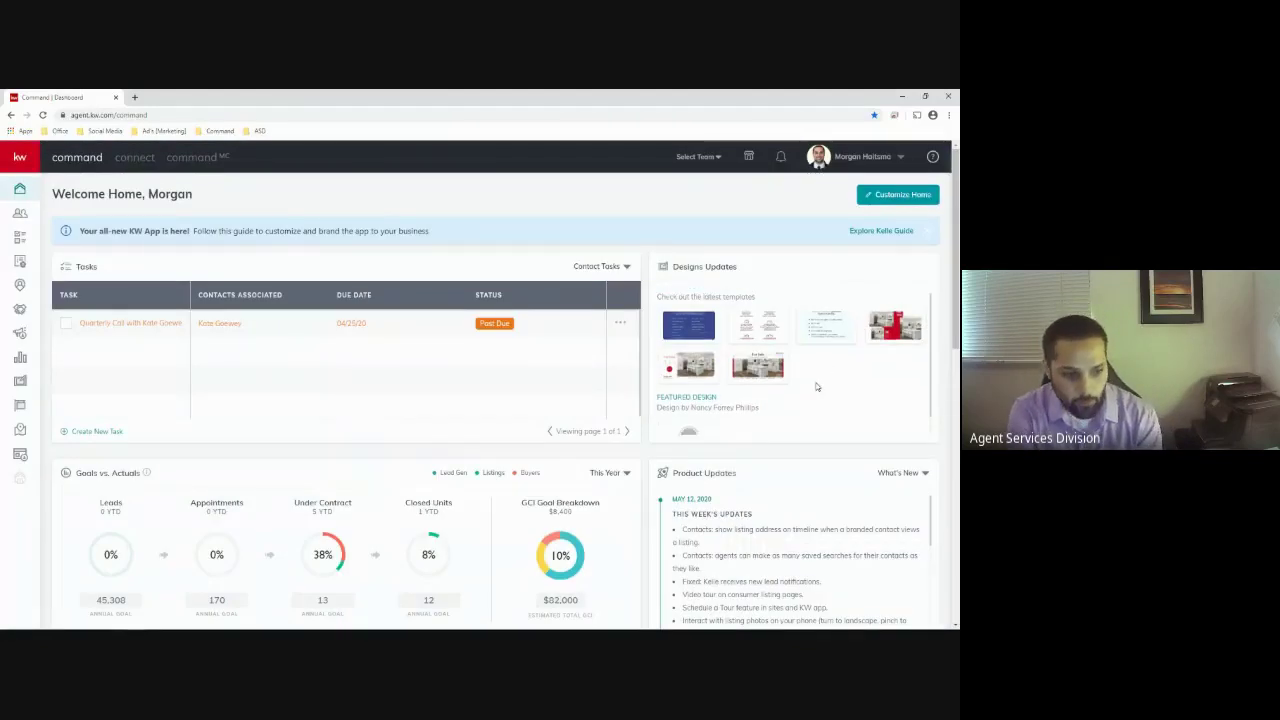
scroll(816, 387, down, 1)
mouse_move(697, 421)
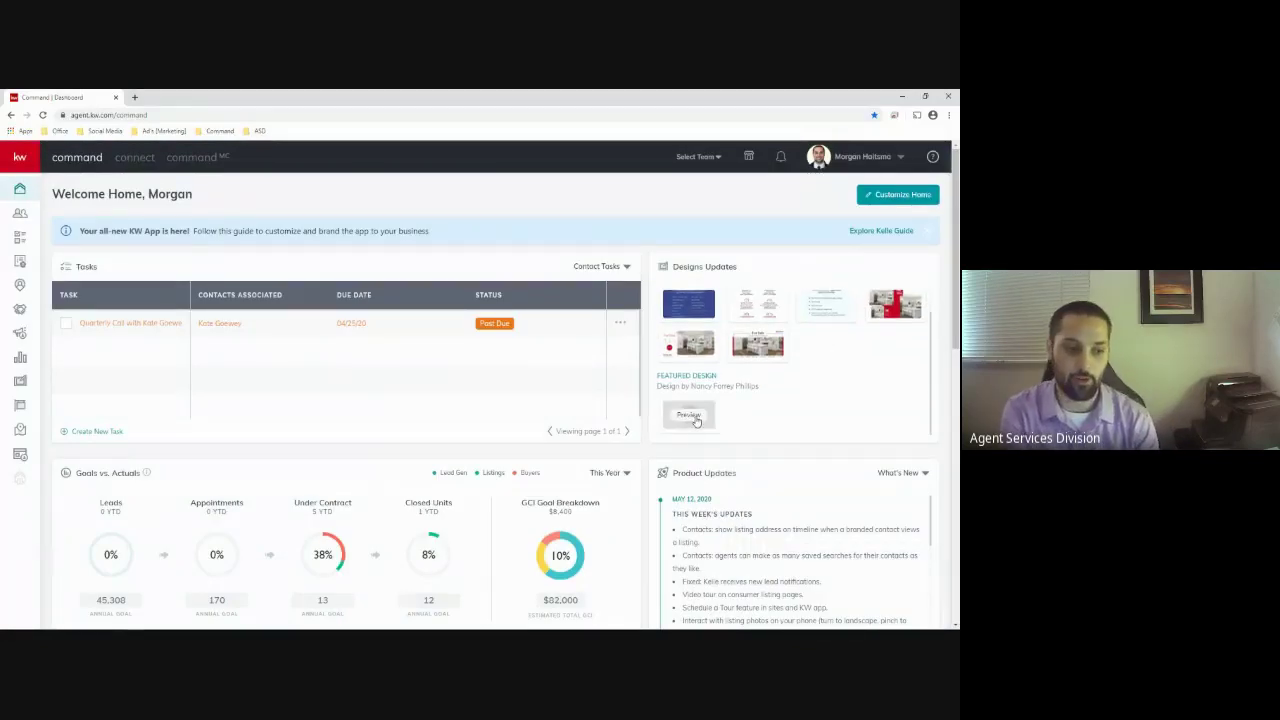
double_click(760, 386)
drag(722, 388, 655, 373)
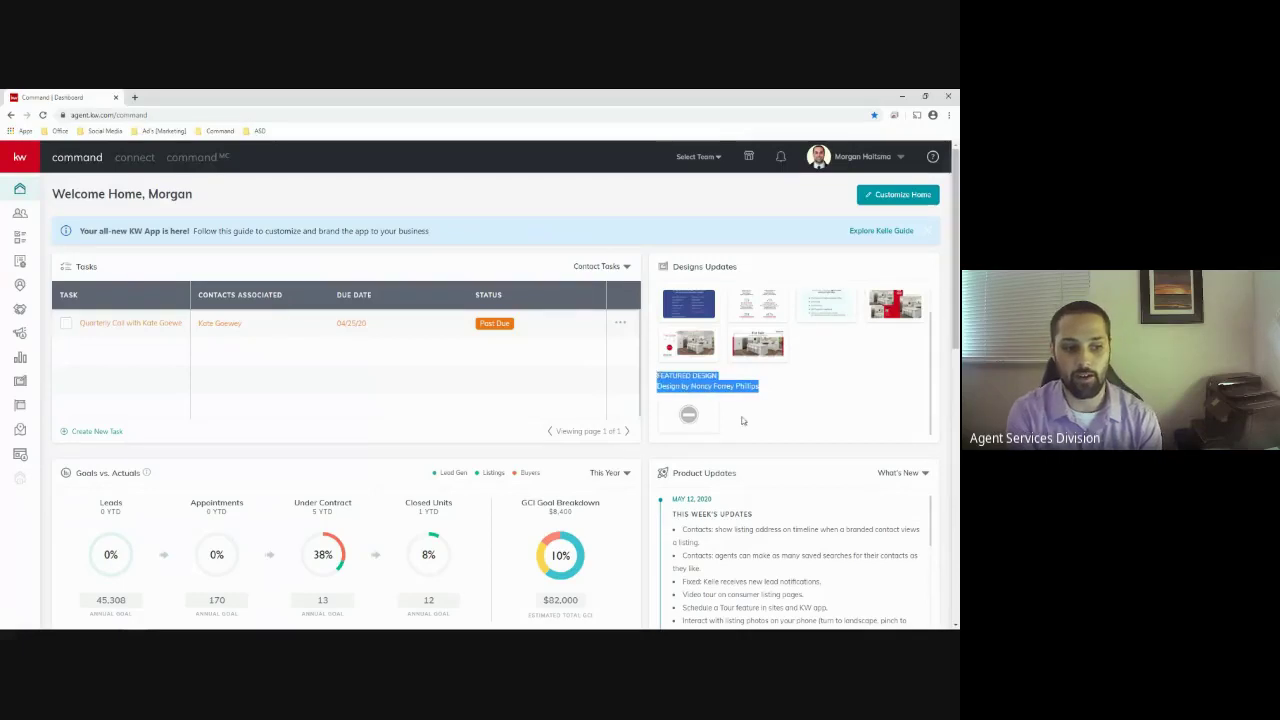
click(850, 417)
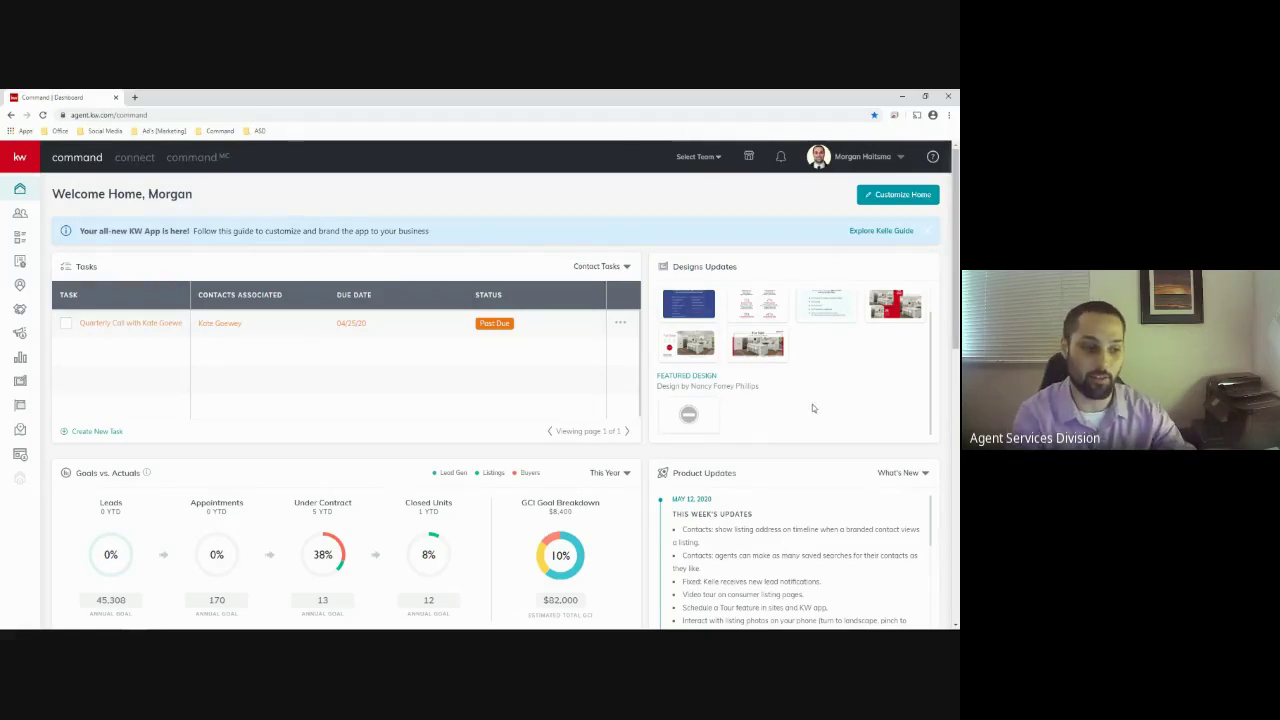
click(700, 419)
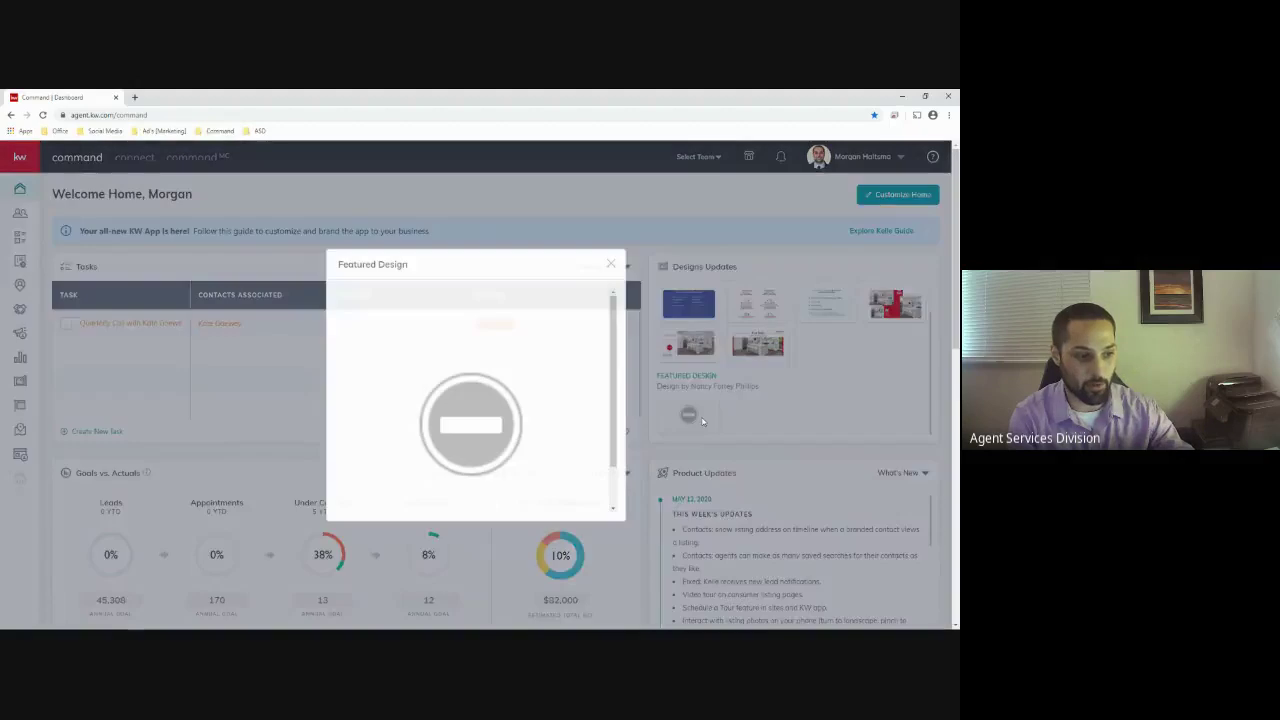
scroll(568, 375, down, 1)
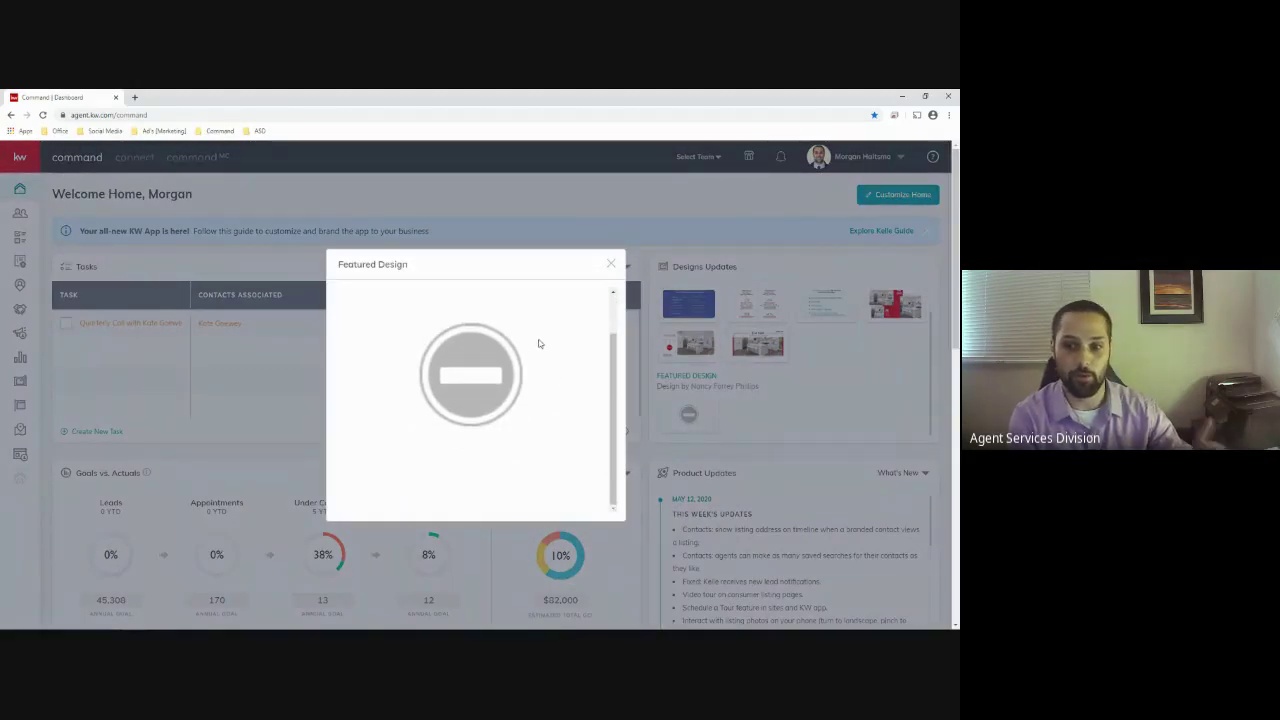
click(610, 266)
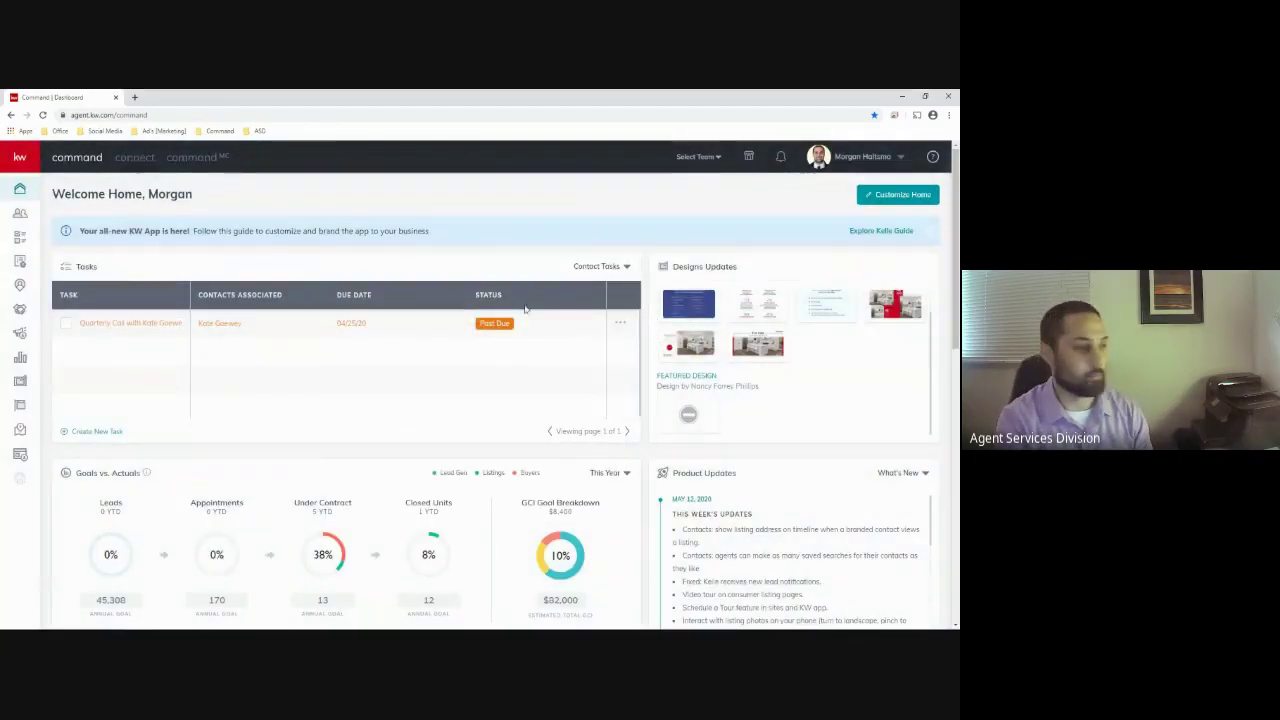
Open Designs, try the Email and Social filters, then list all 125 templates unfiltered
click(17, 157)
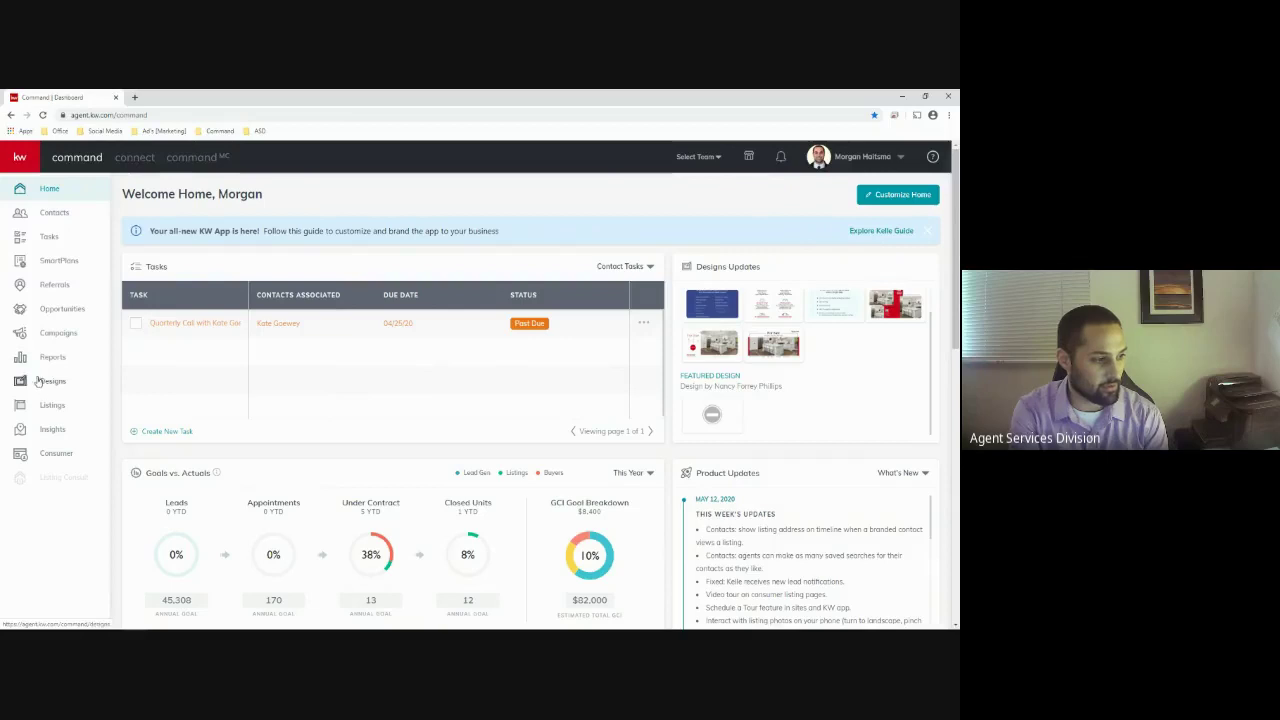
click(48, 382)
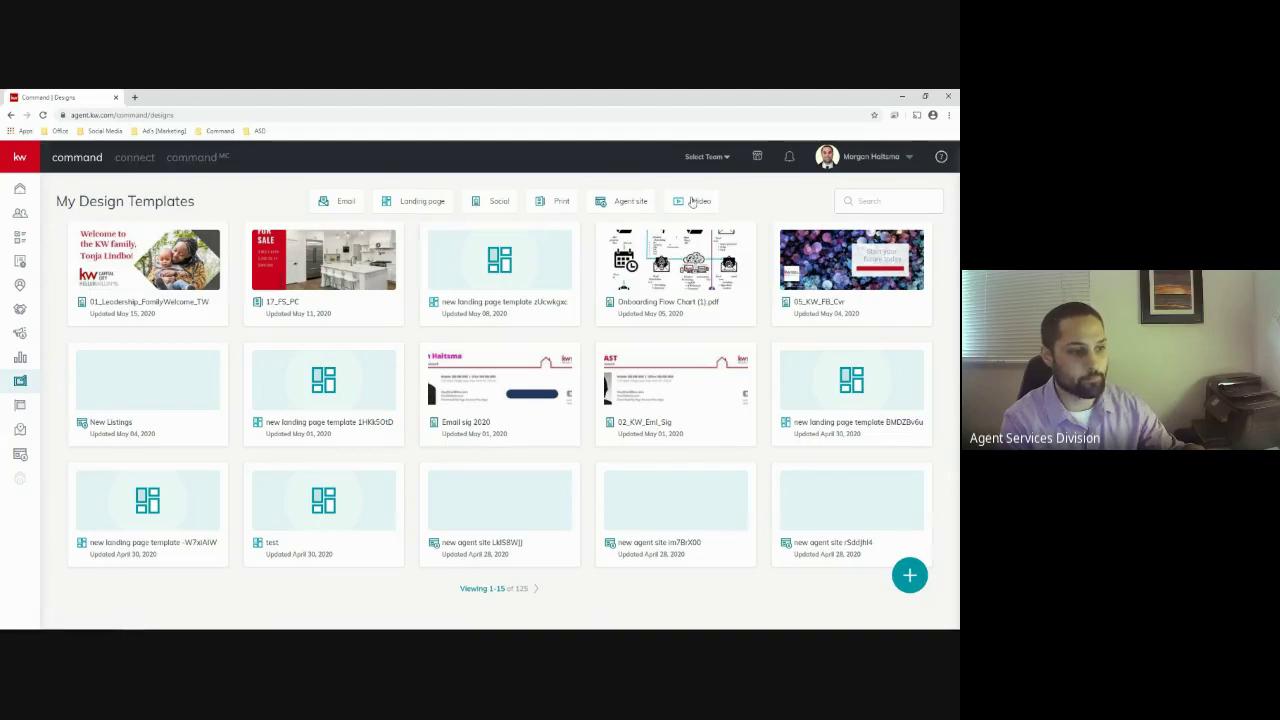
click(345, 203)
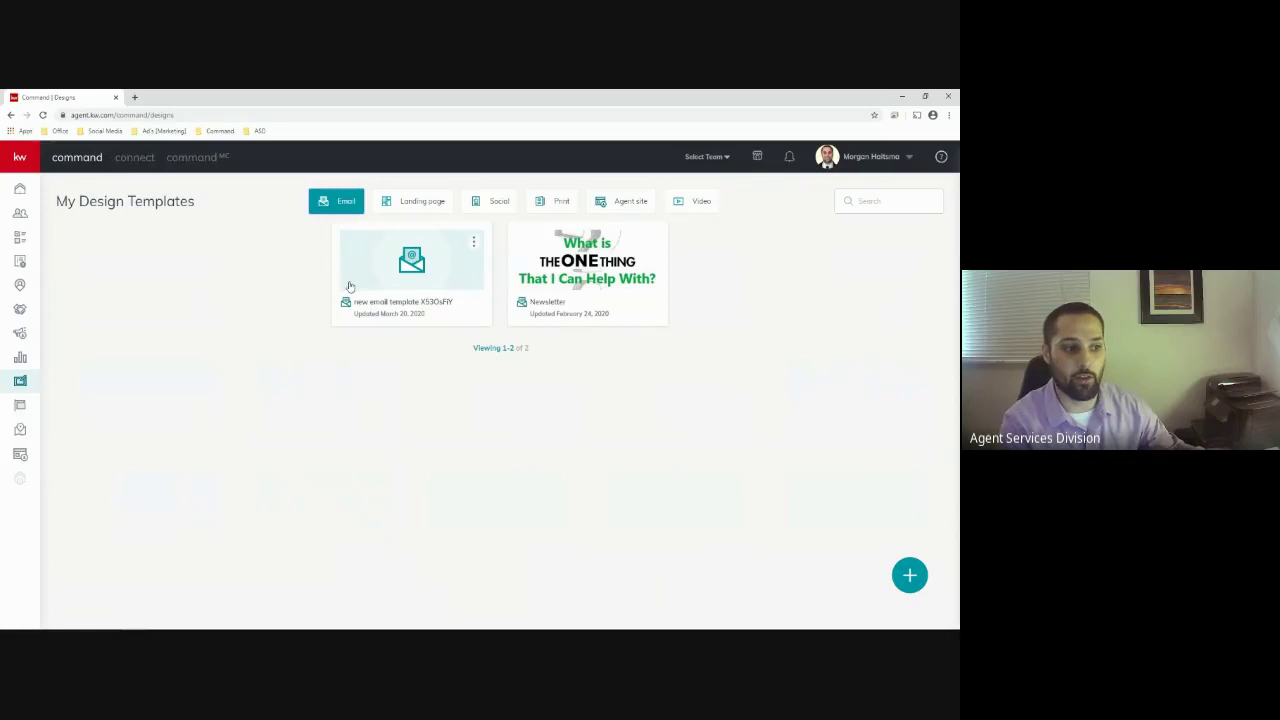
click(496, 204)
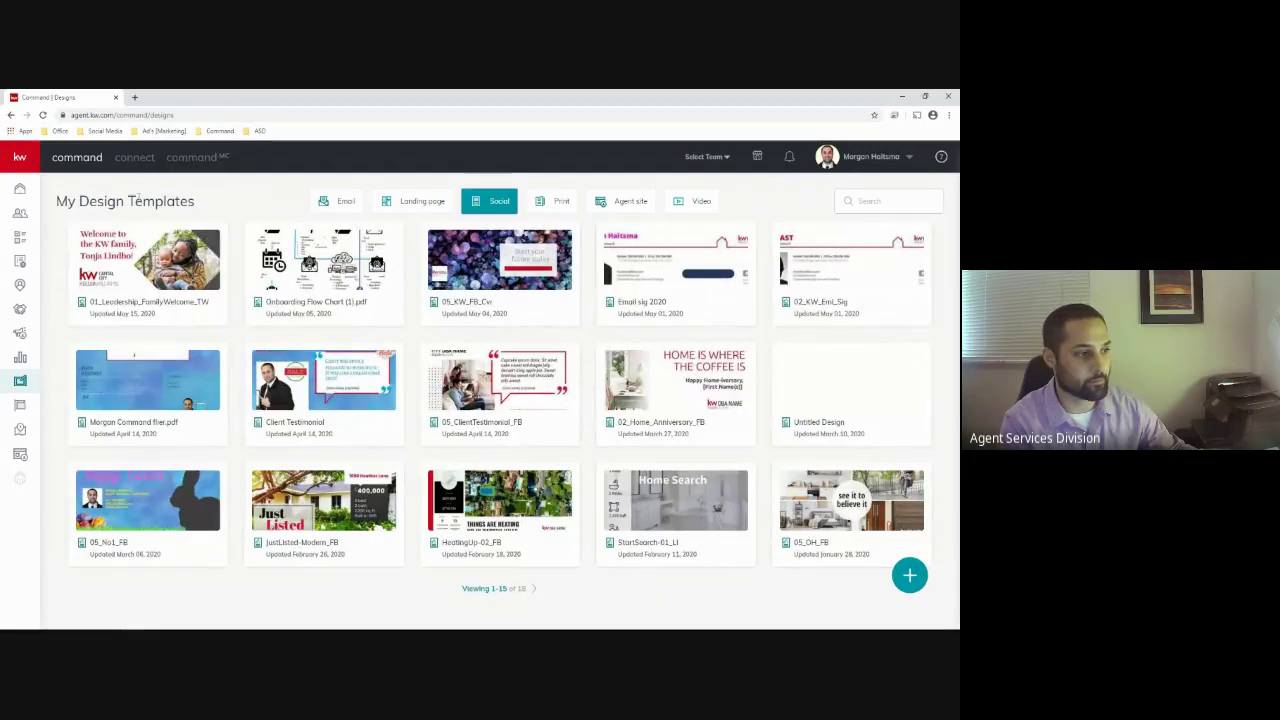
click(20, 380)
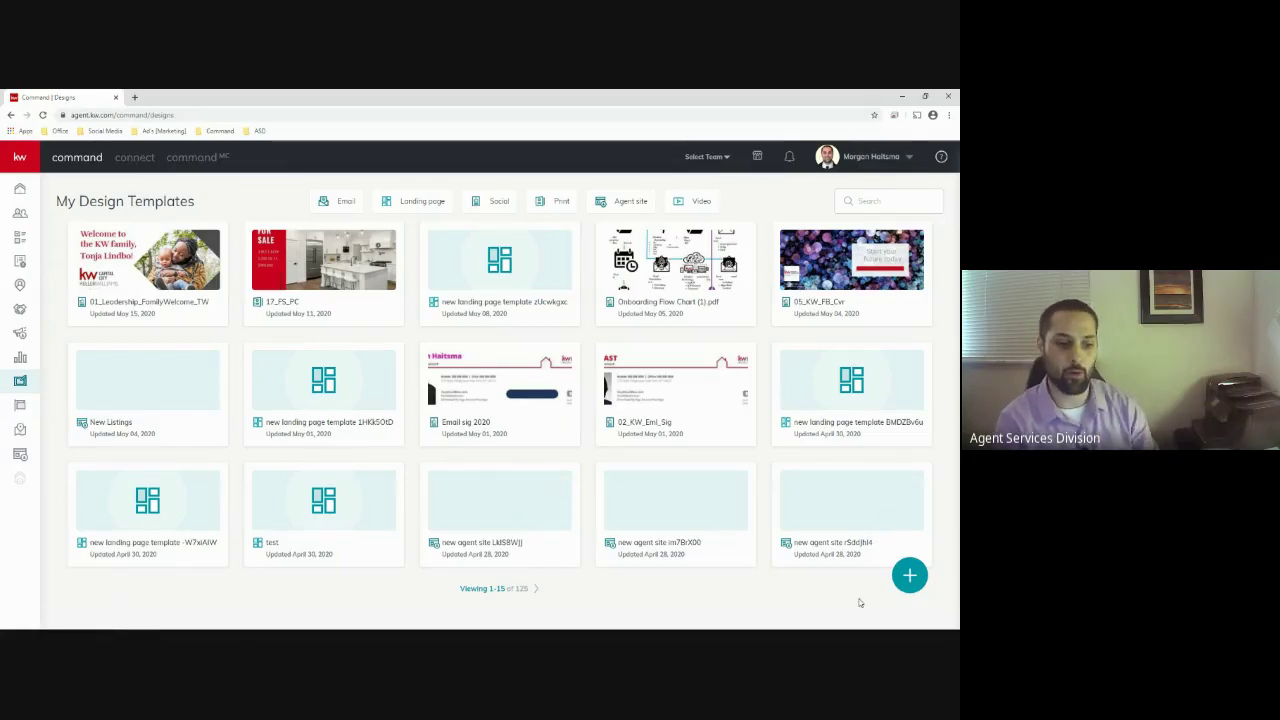
Start a new Social design and continue to the template gallery
click(910, 578)
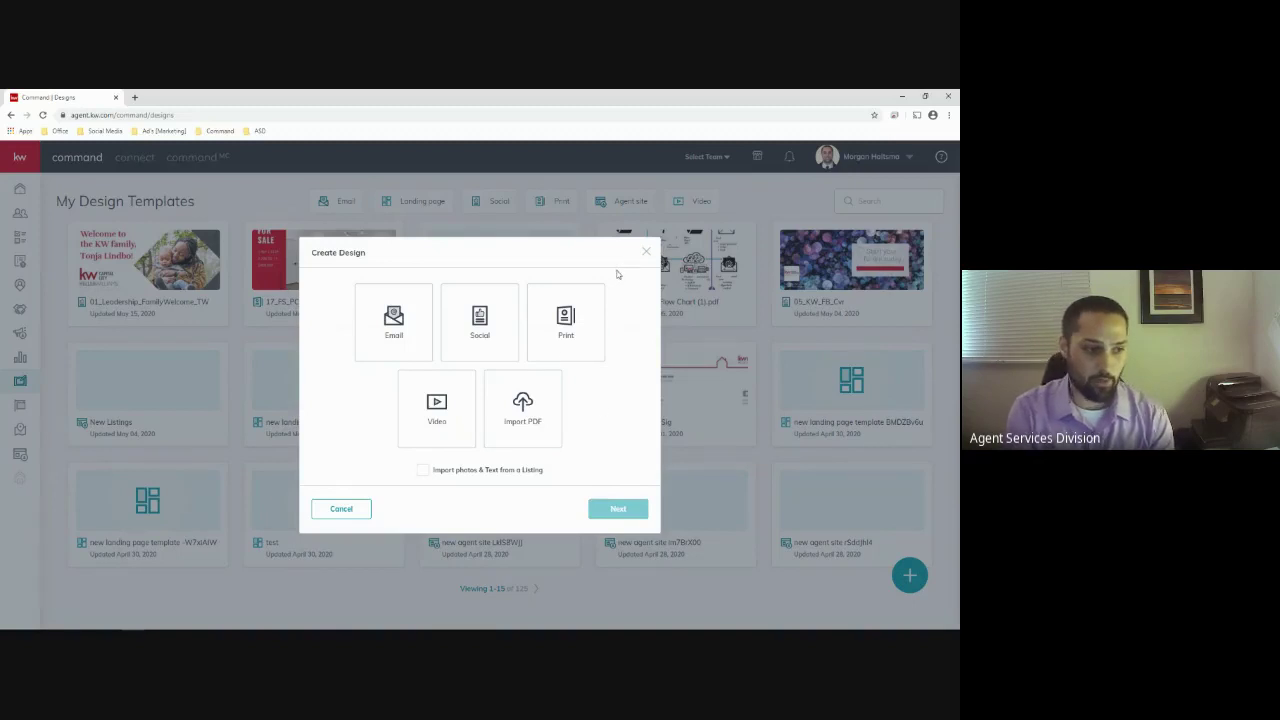
click(488, 328)
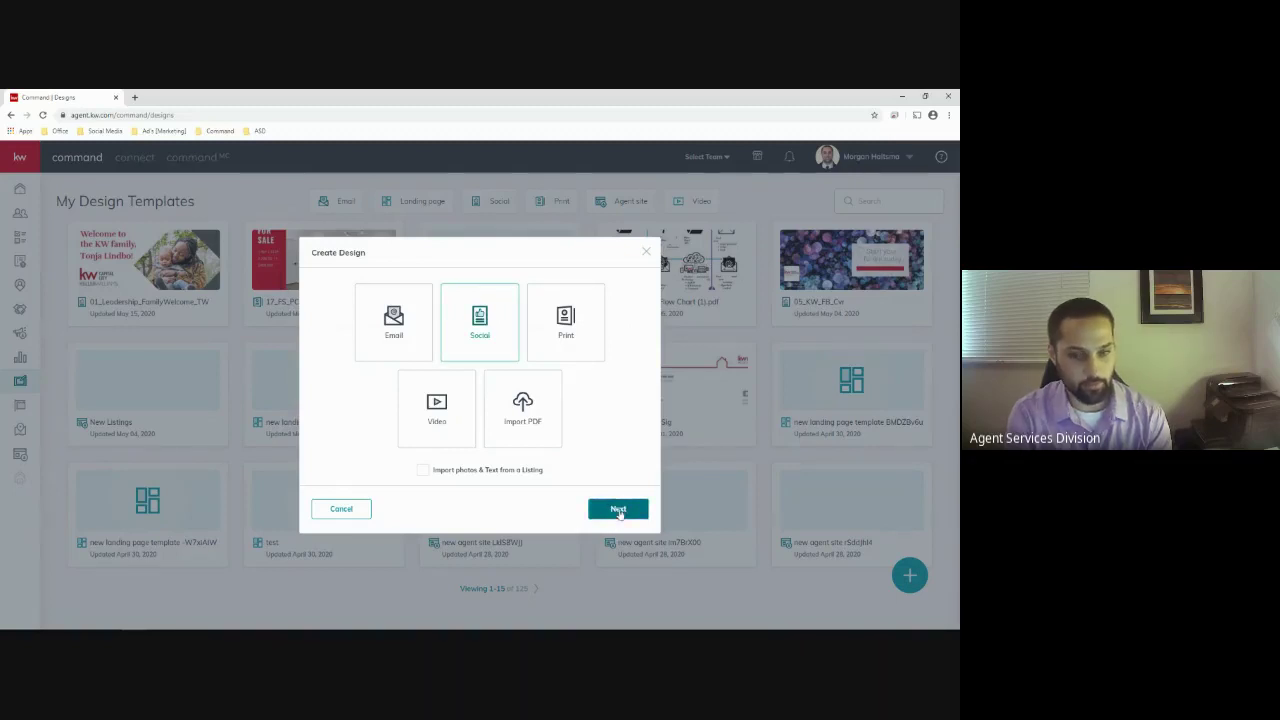
click(618, 510)
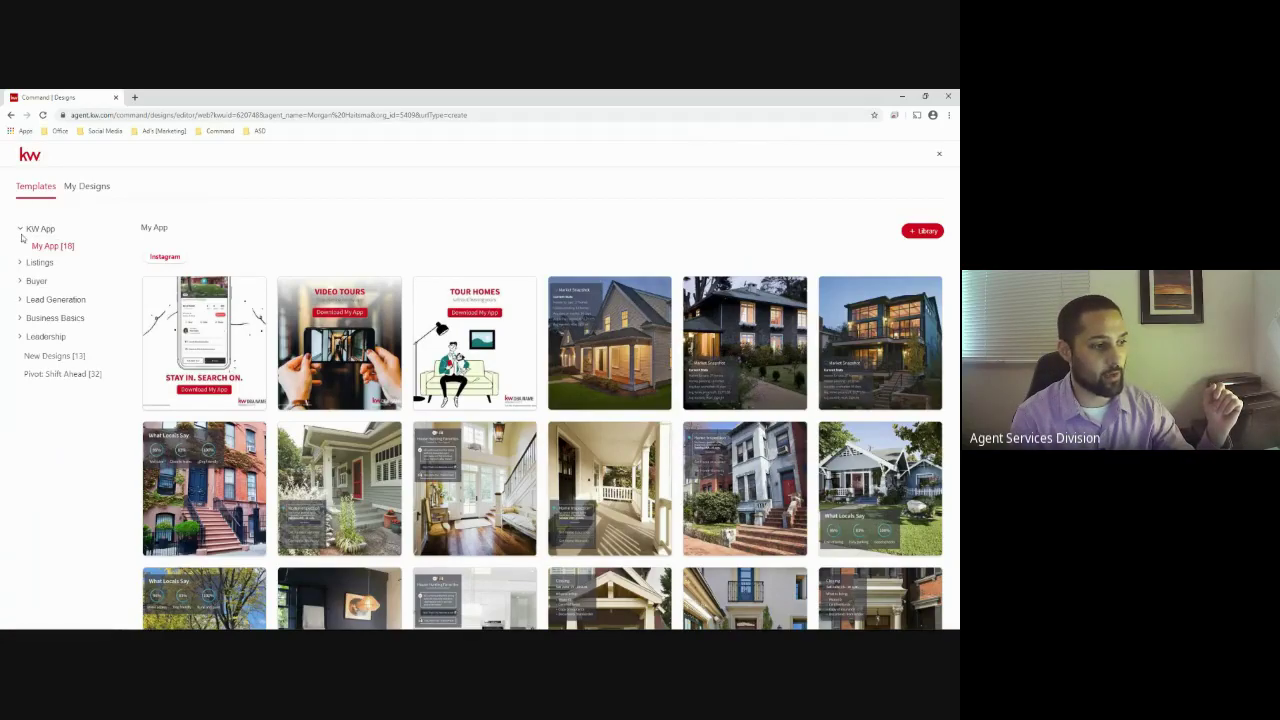
Expand the Listings template category to show For Sale, Just Listed and Open House
mouse_move(358, 374)
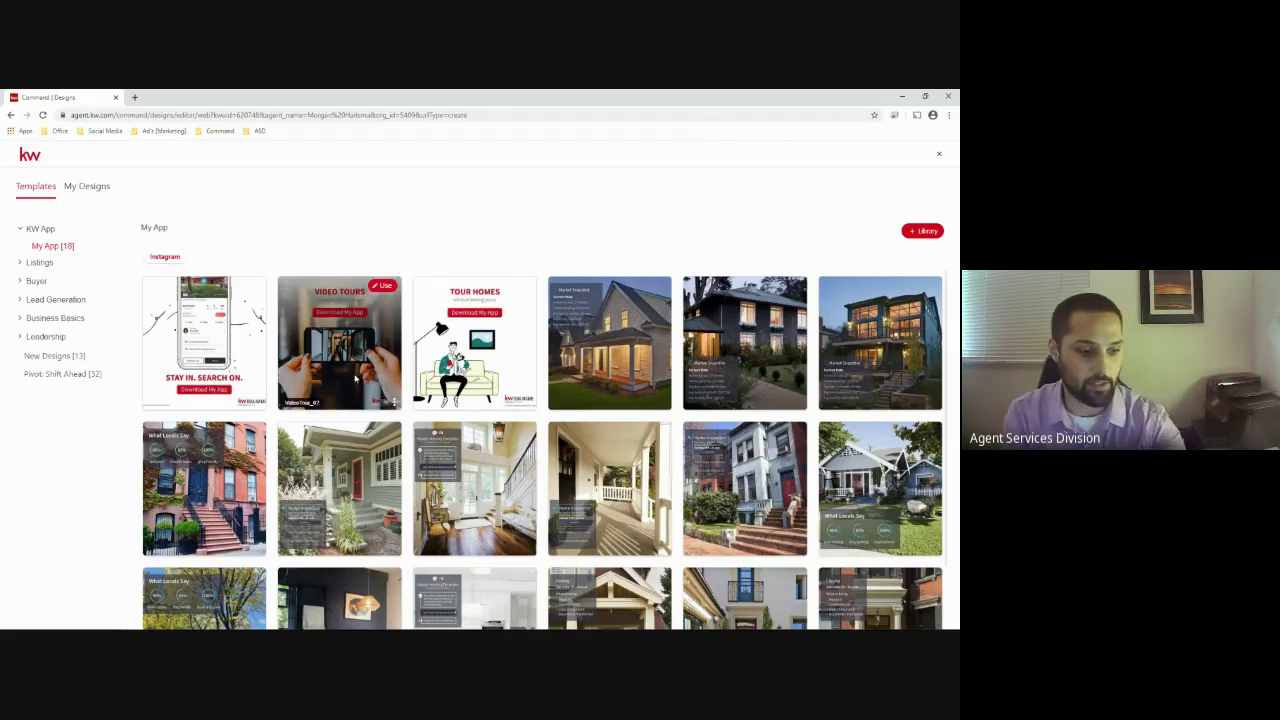
scroll(621, 379, down, 1)
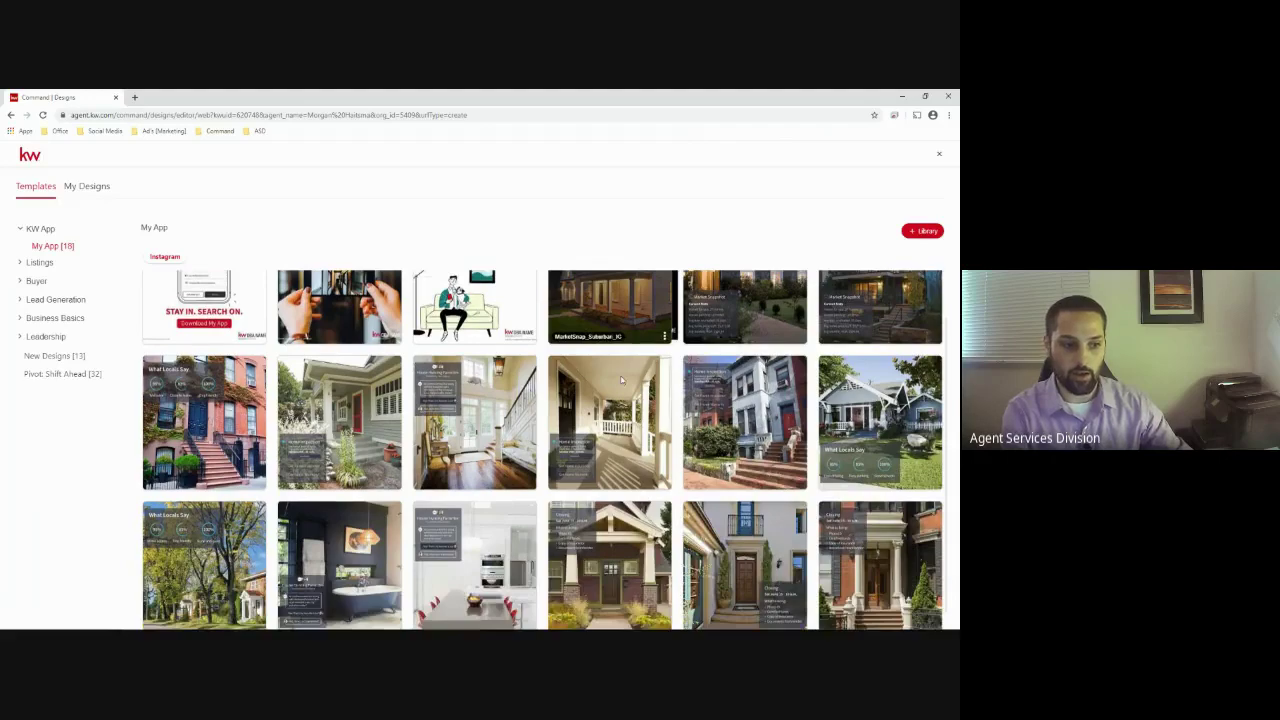
scroll(634, 425, up, 1)
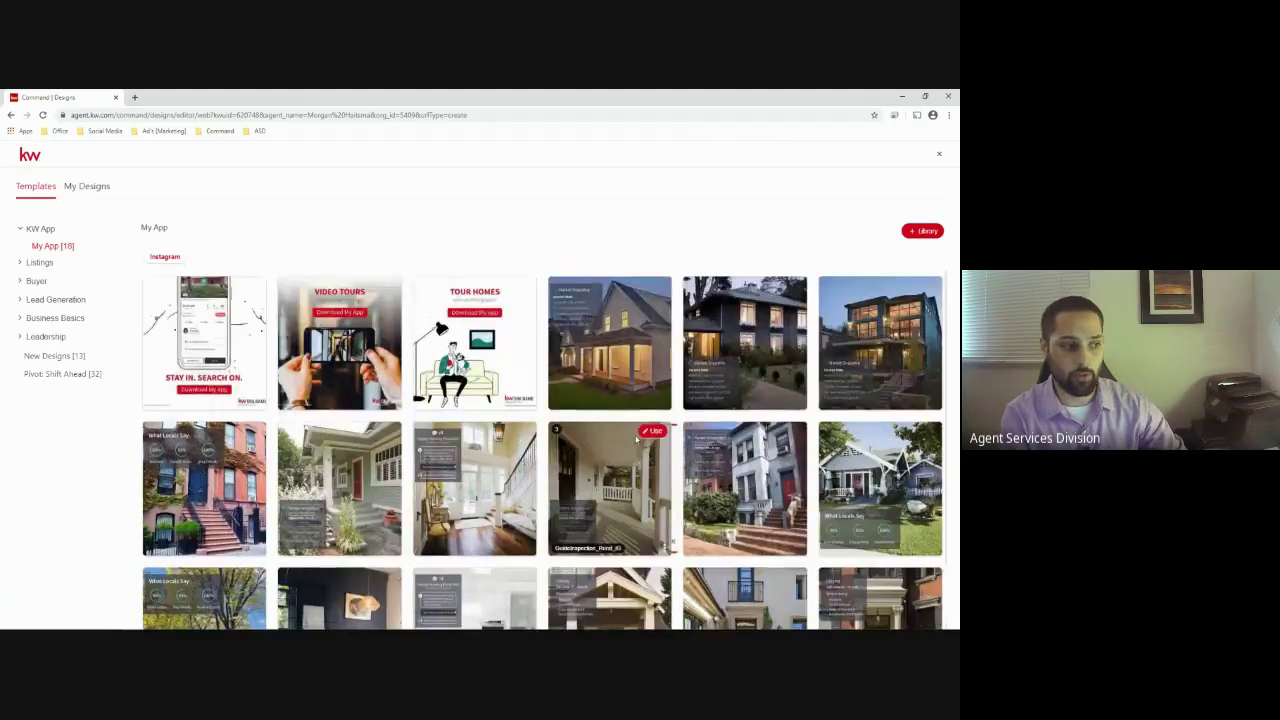
click(38, 263)
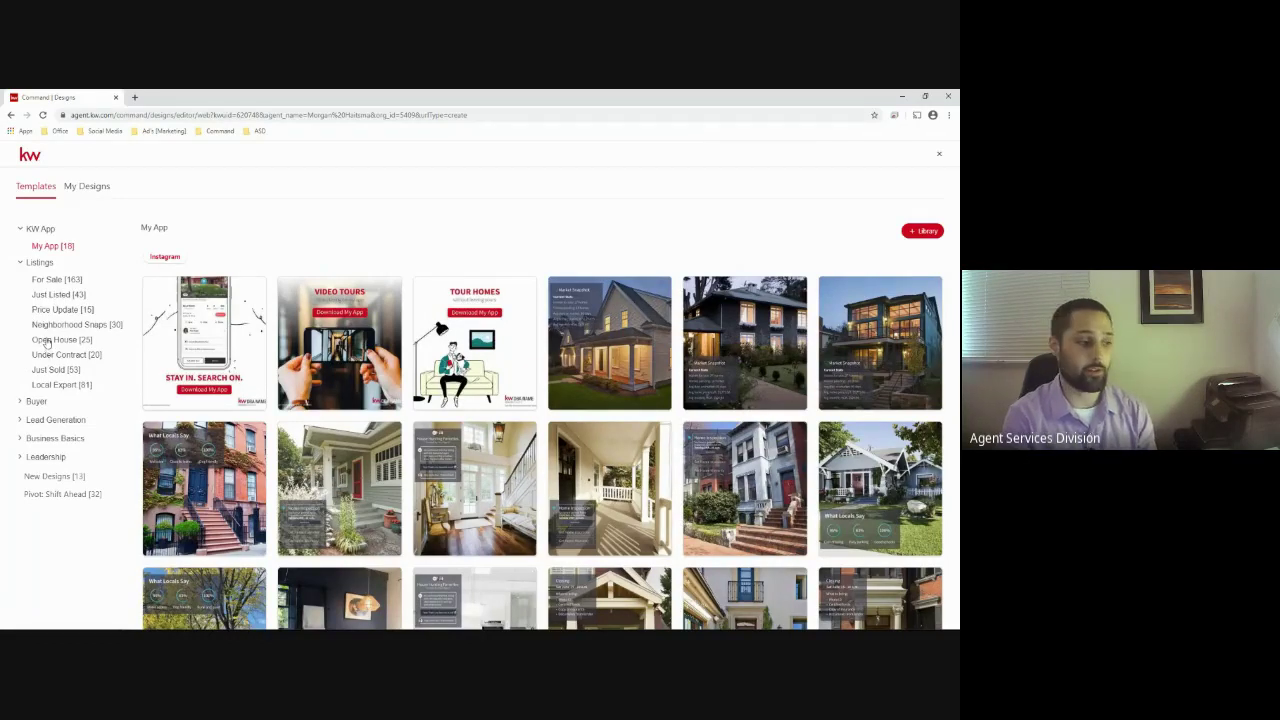
View For Sale templates for Instagram, LinkedIn and Instagram Stories, ending on Facebook
click(54, 281)
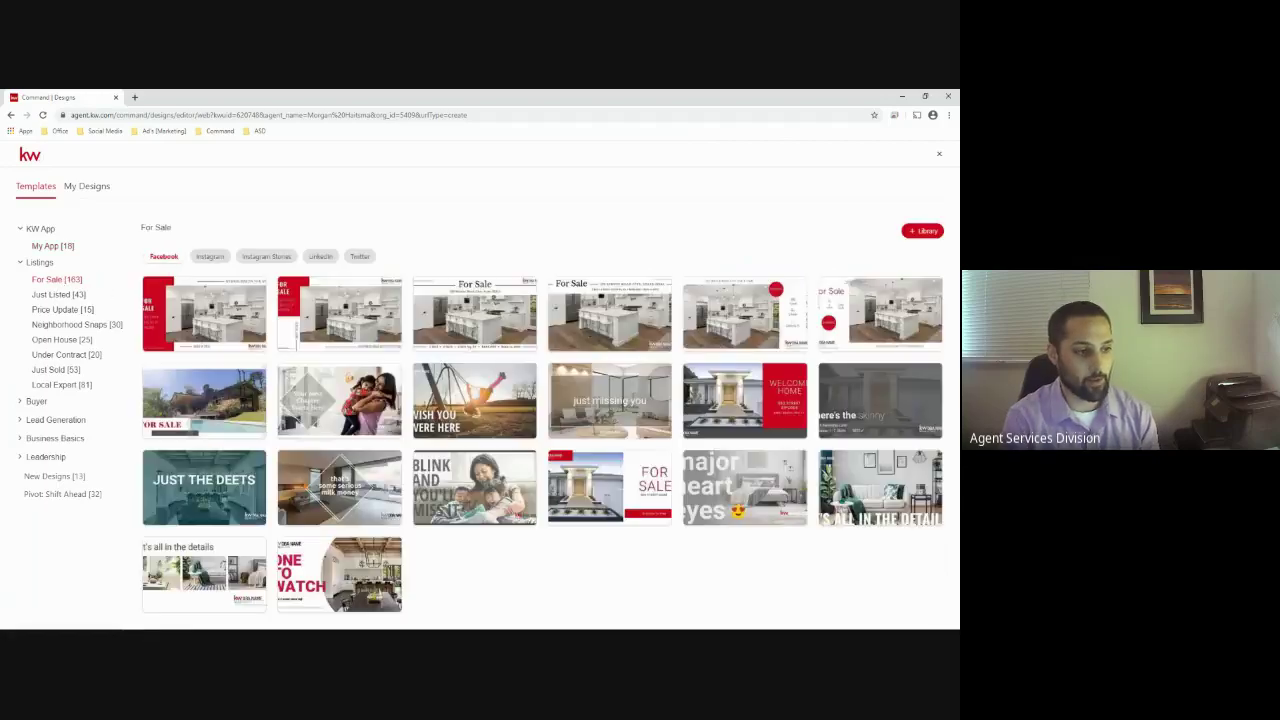
scroll(693, 435, down, 3)
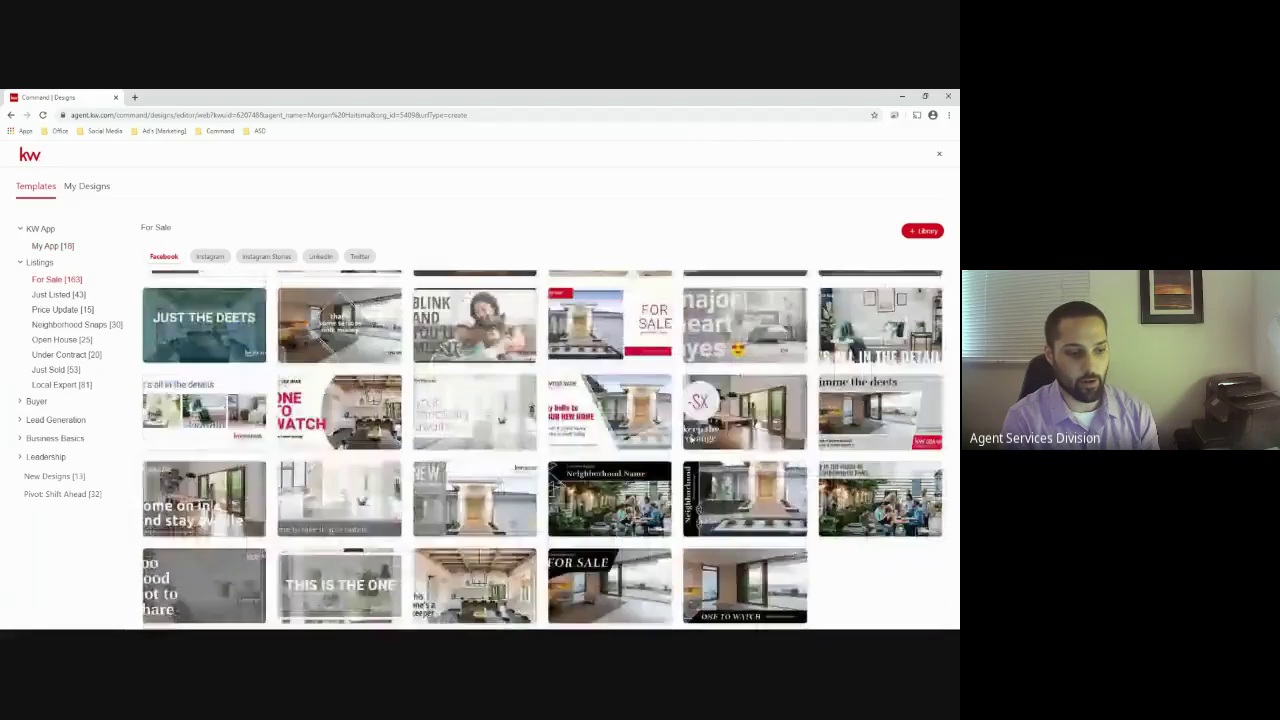
scroll(700, 440, up, 3)
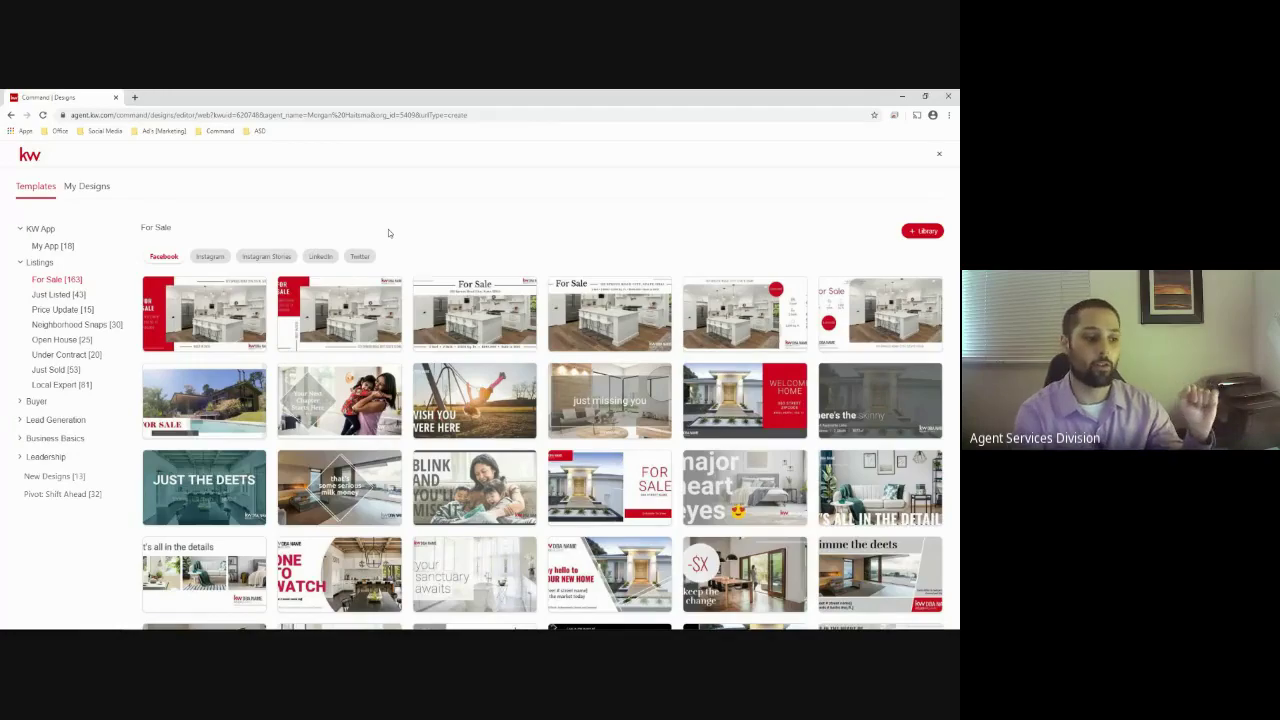
mouse_move(645, 284)
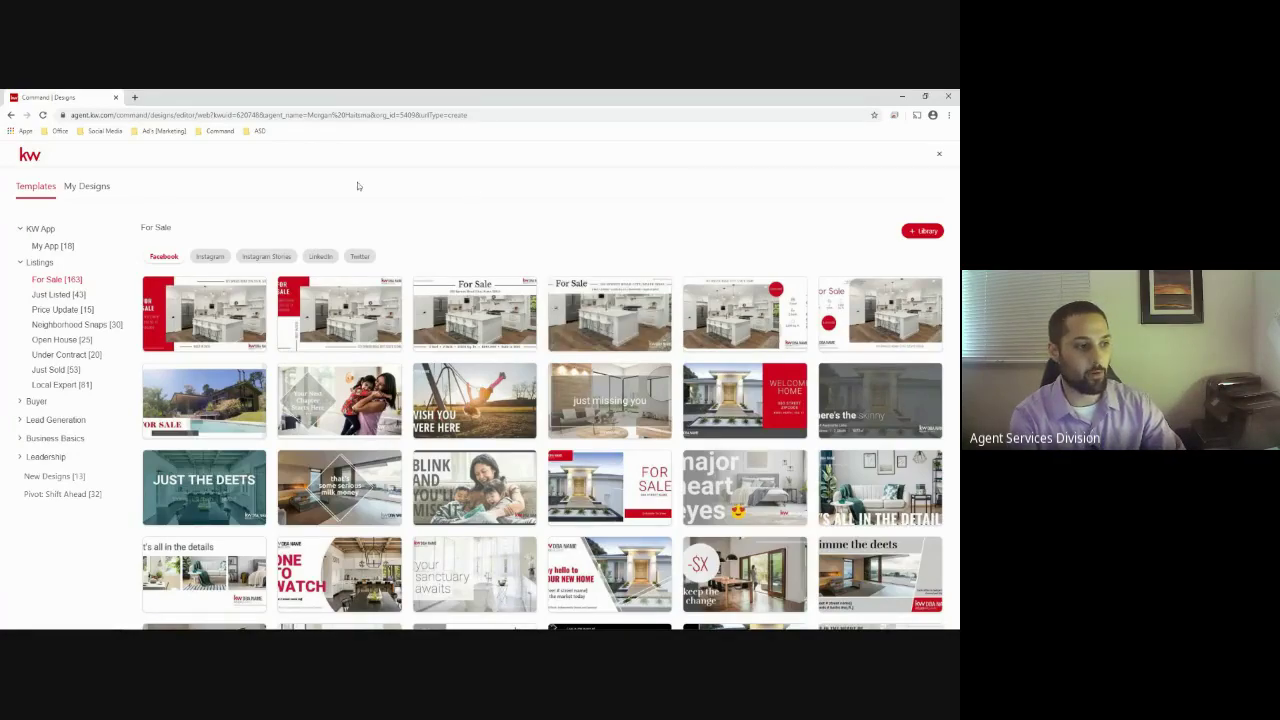
click(228, 262)
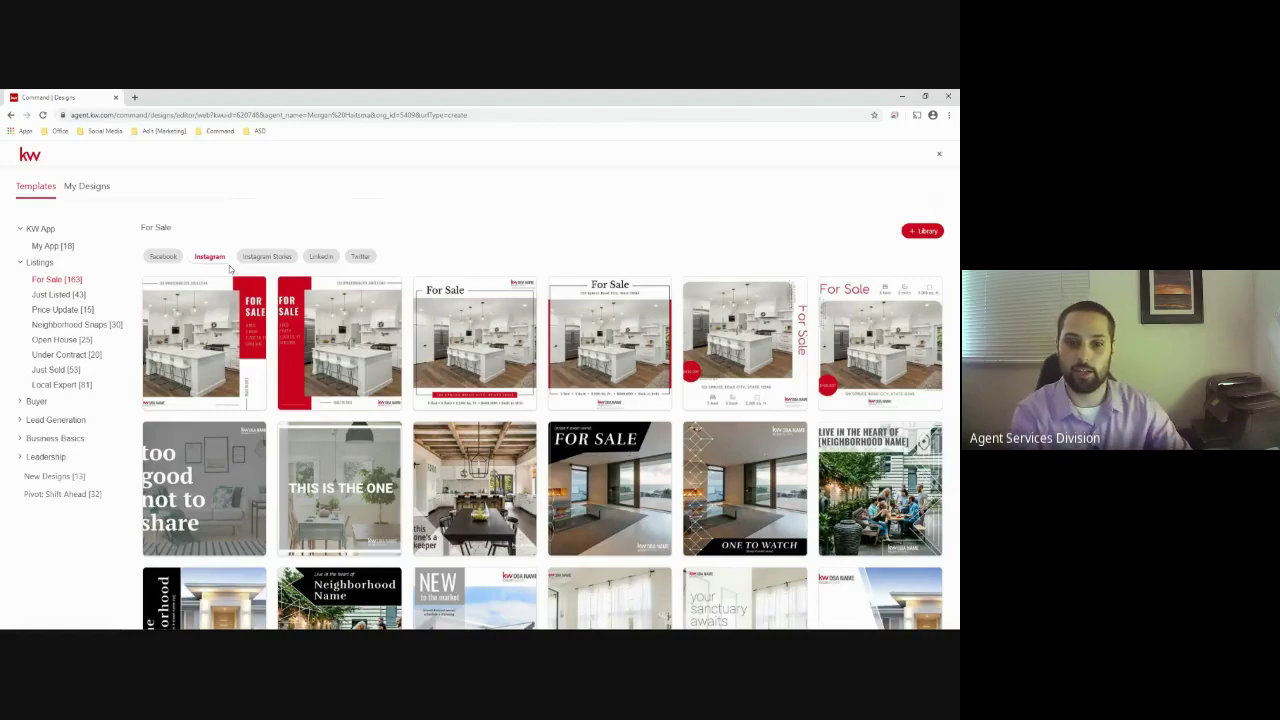
click(330, 265)
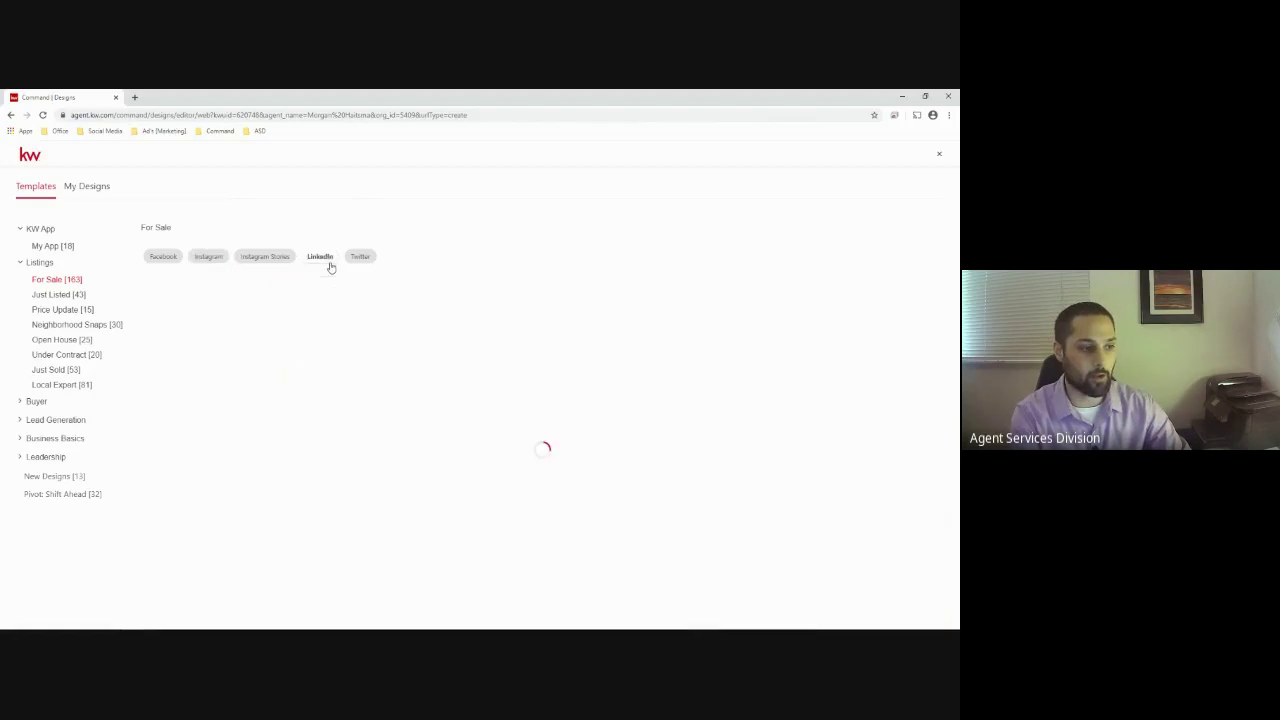
click(249, 262)
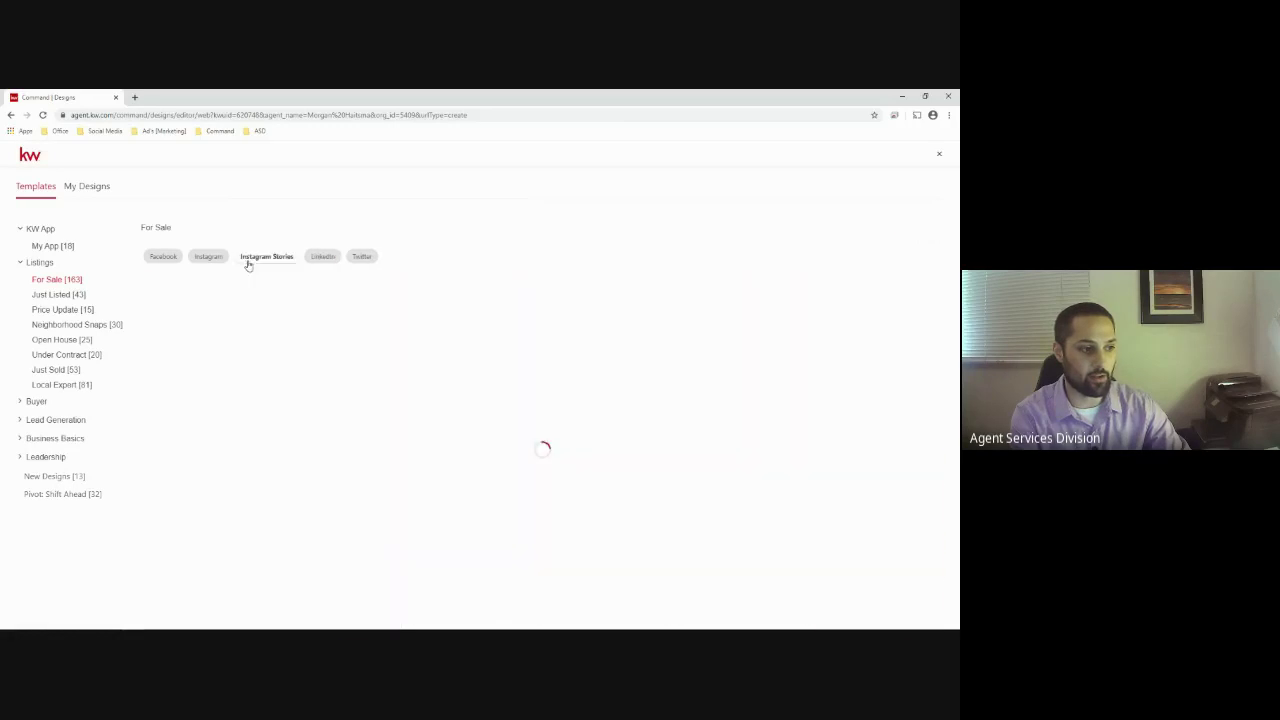
click(168, 262)
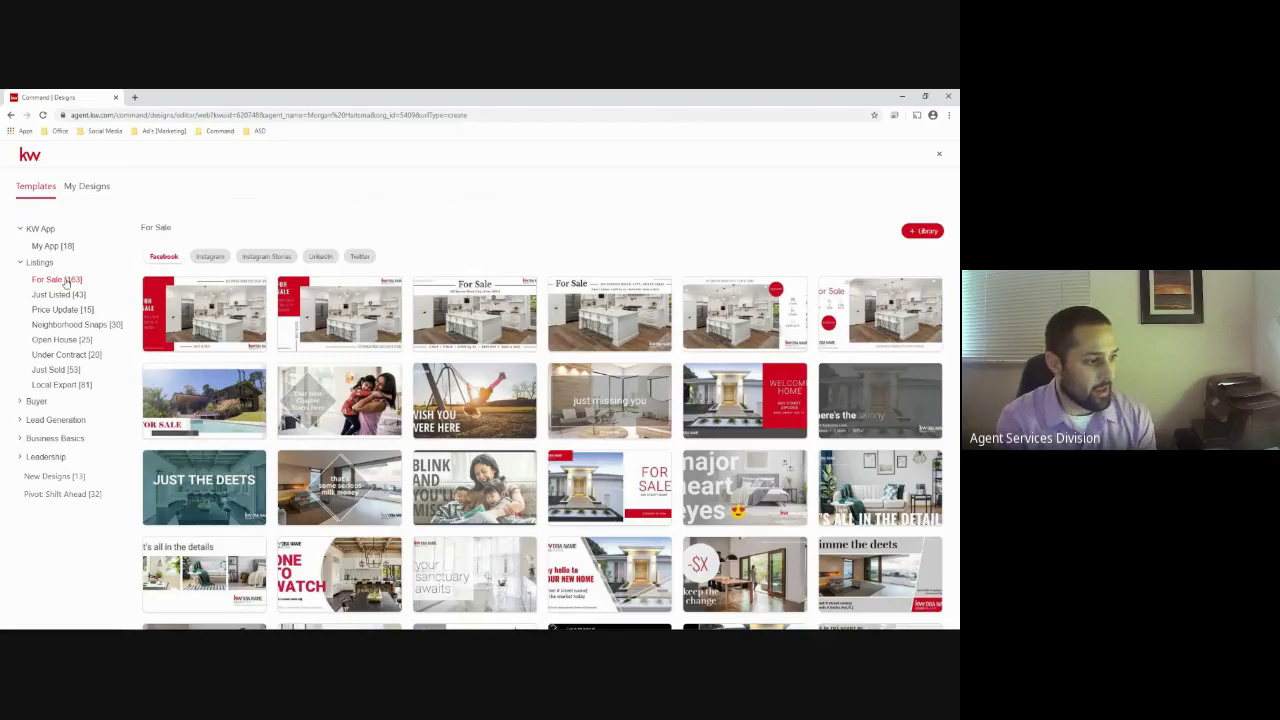
Collapse Listings and expand the Business Basics and Lead Generation categories
click(32, 265)
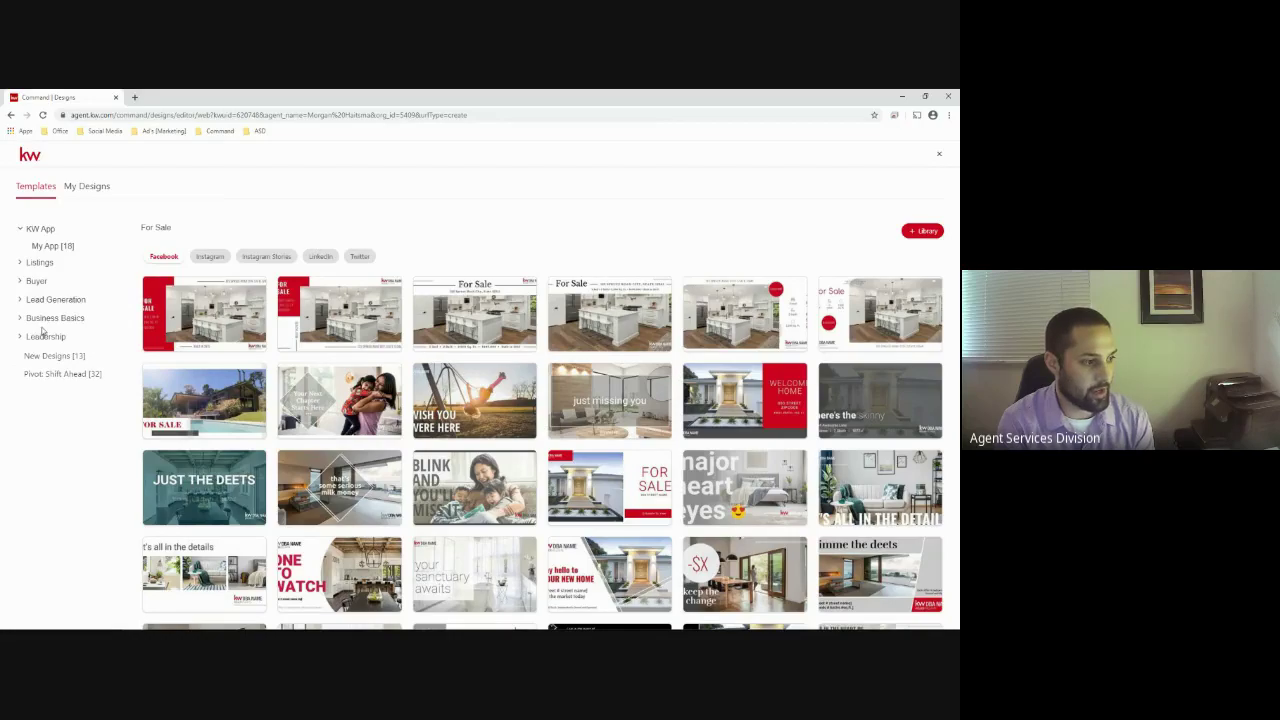
click(42, 319)
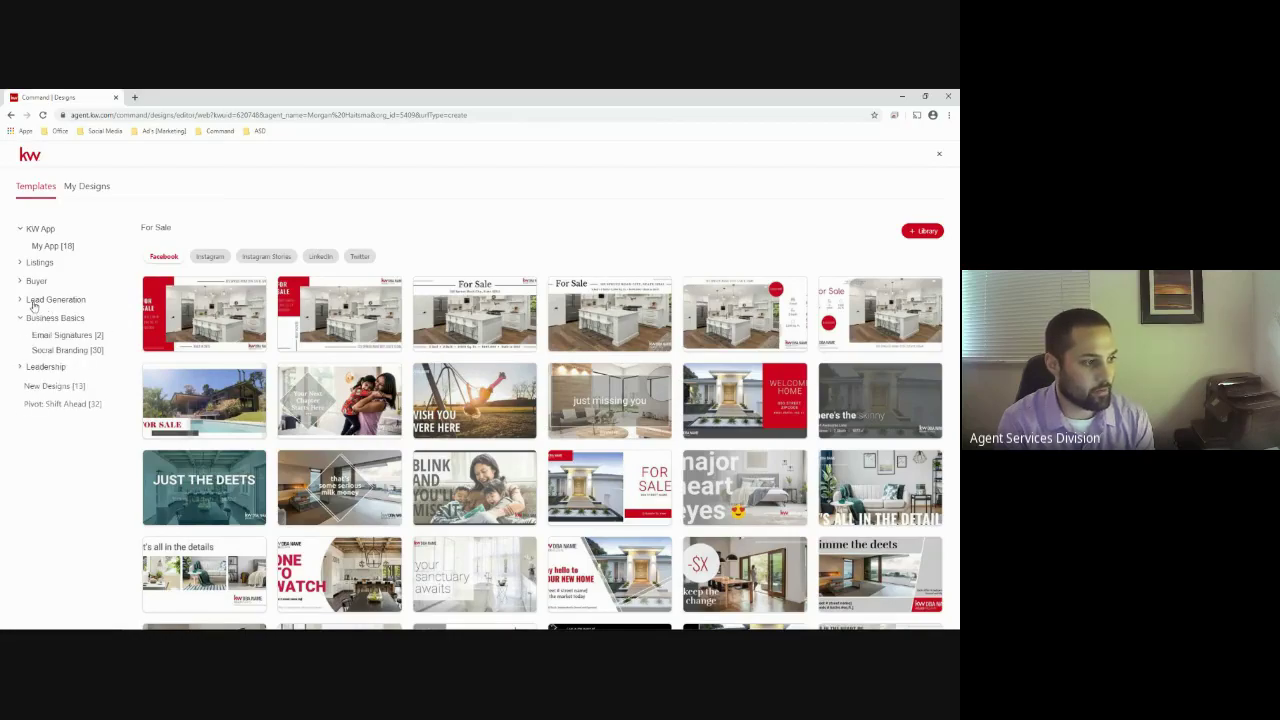
click(33, 304)
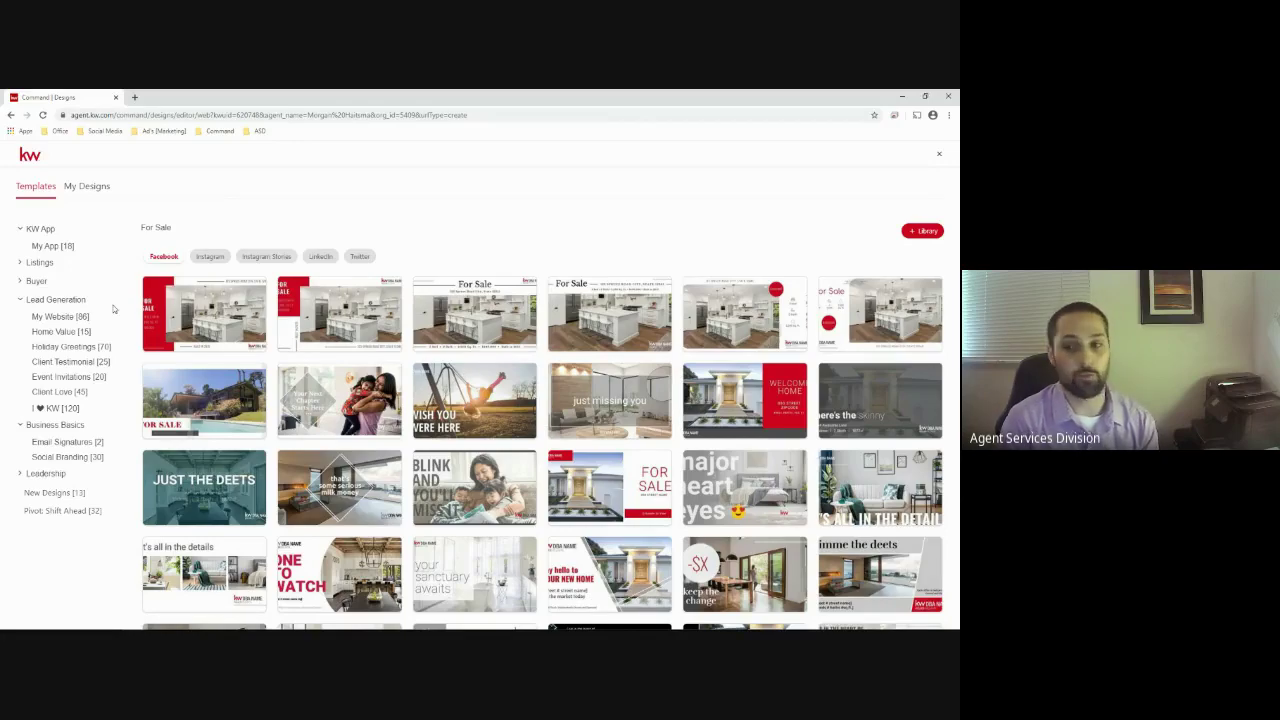
Browse My Website, Home Value and Holiday Greetings templates, ending on Client Love
click(62, 316)
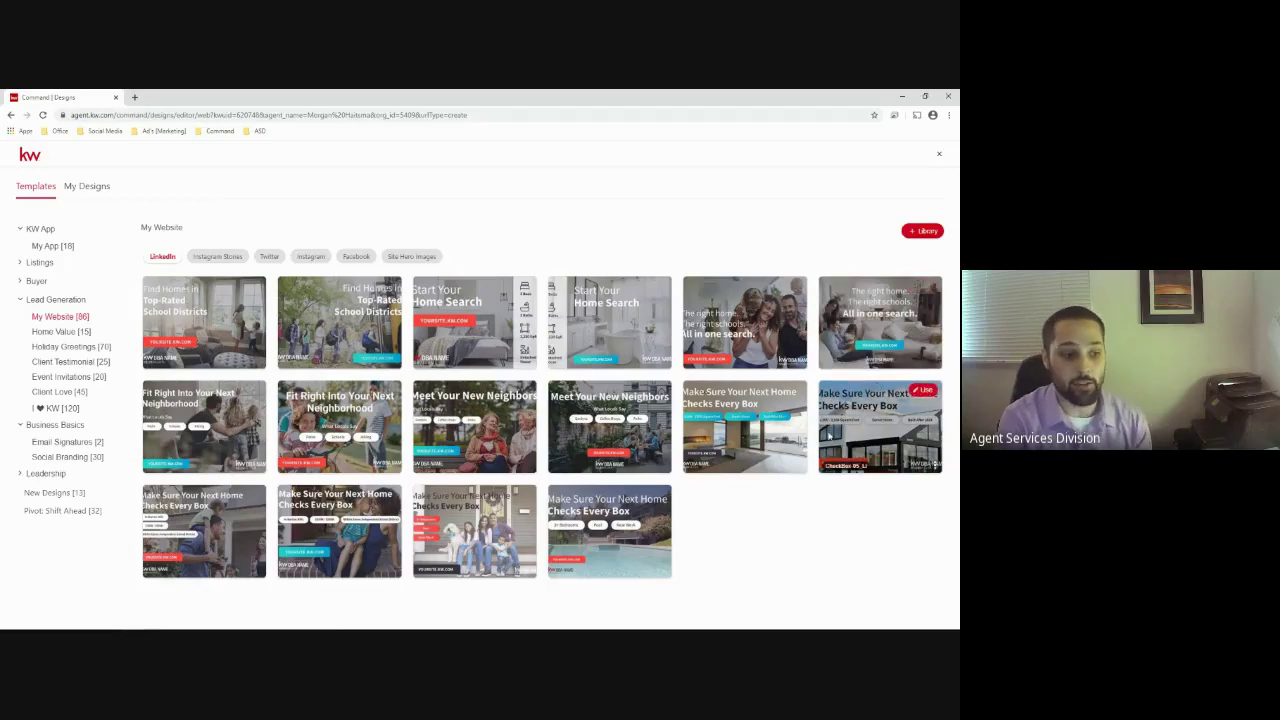
click(46, 333)
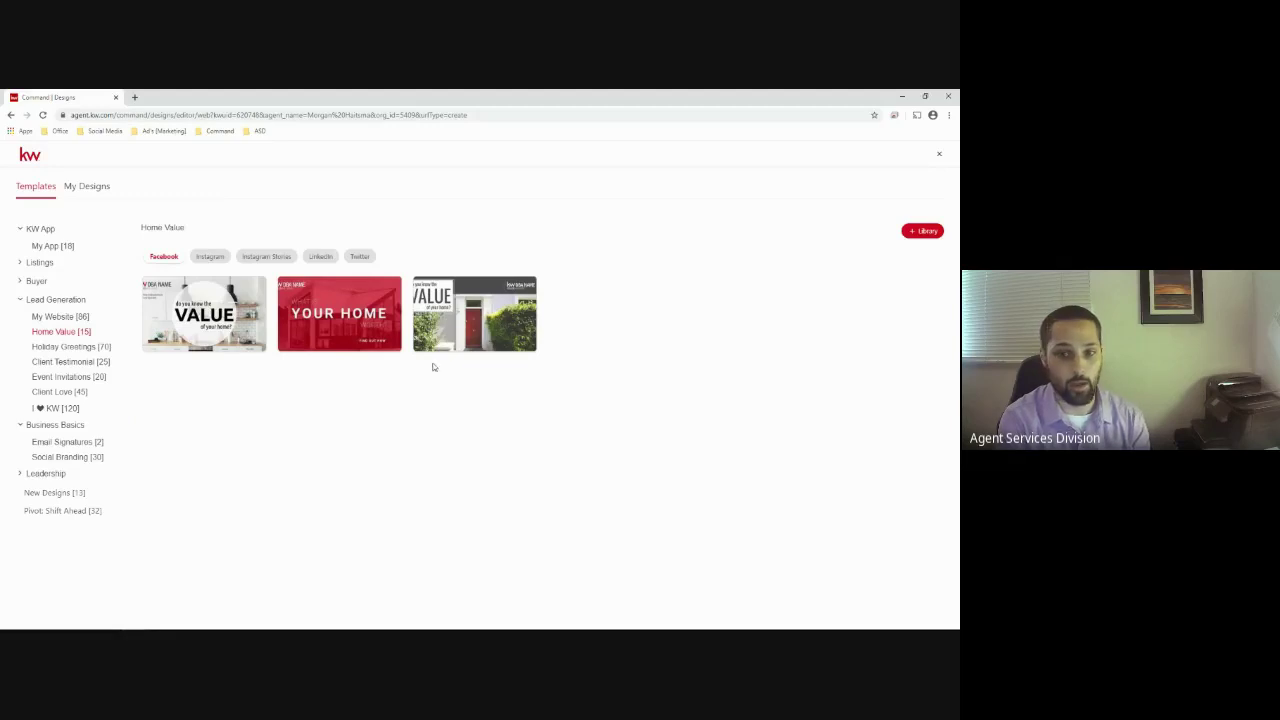
click(68, 349)
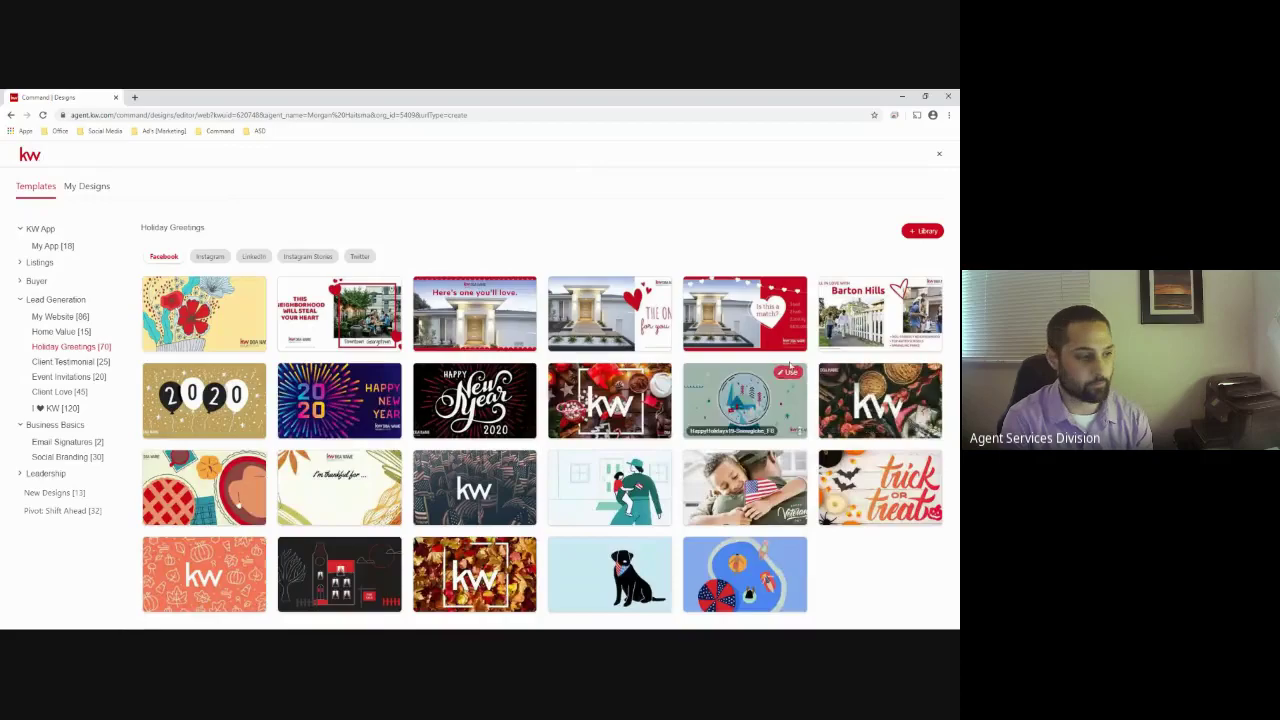
click(59, 392)
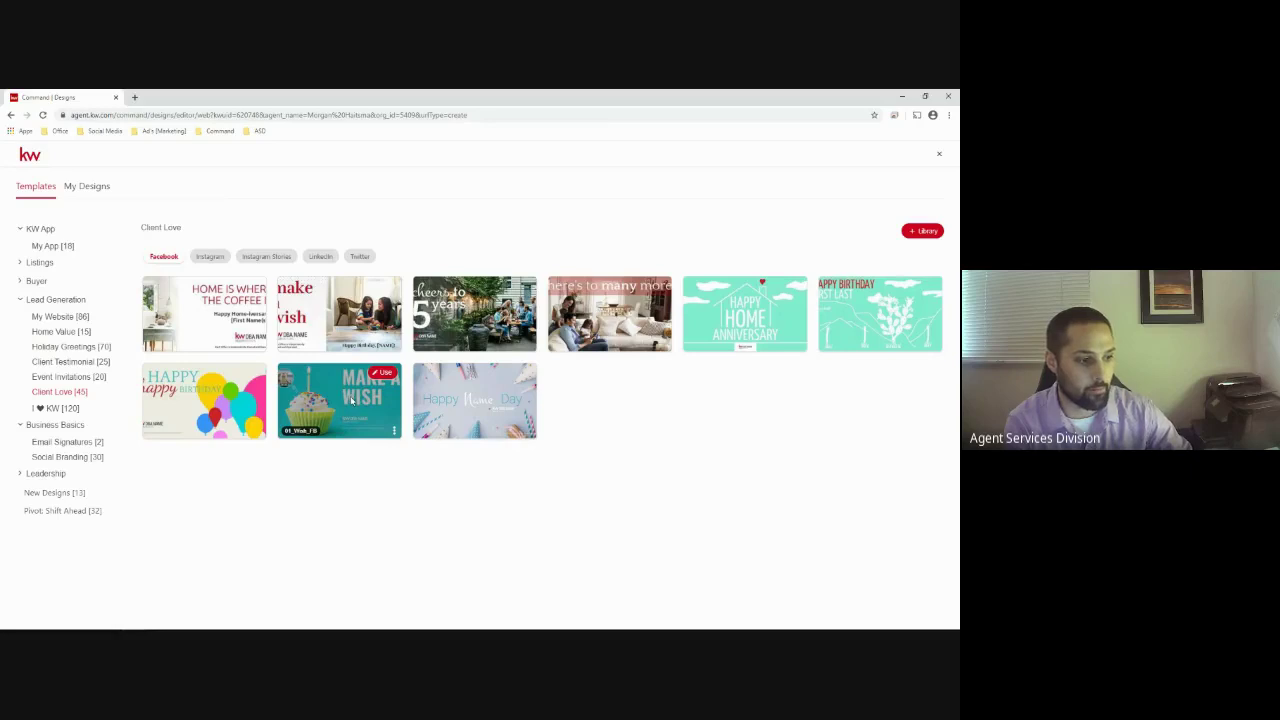
Check and dismiss the Make a Wish download options, then use it as a new 1200x630 Facebook design
click(395, 433)
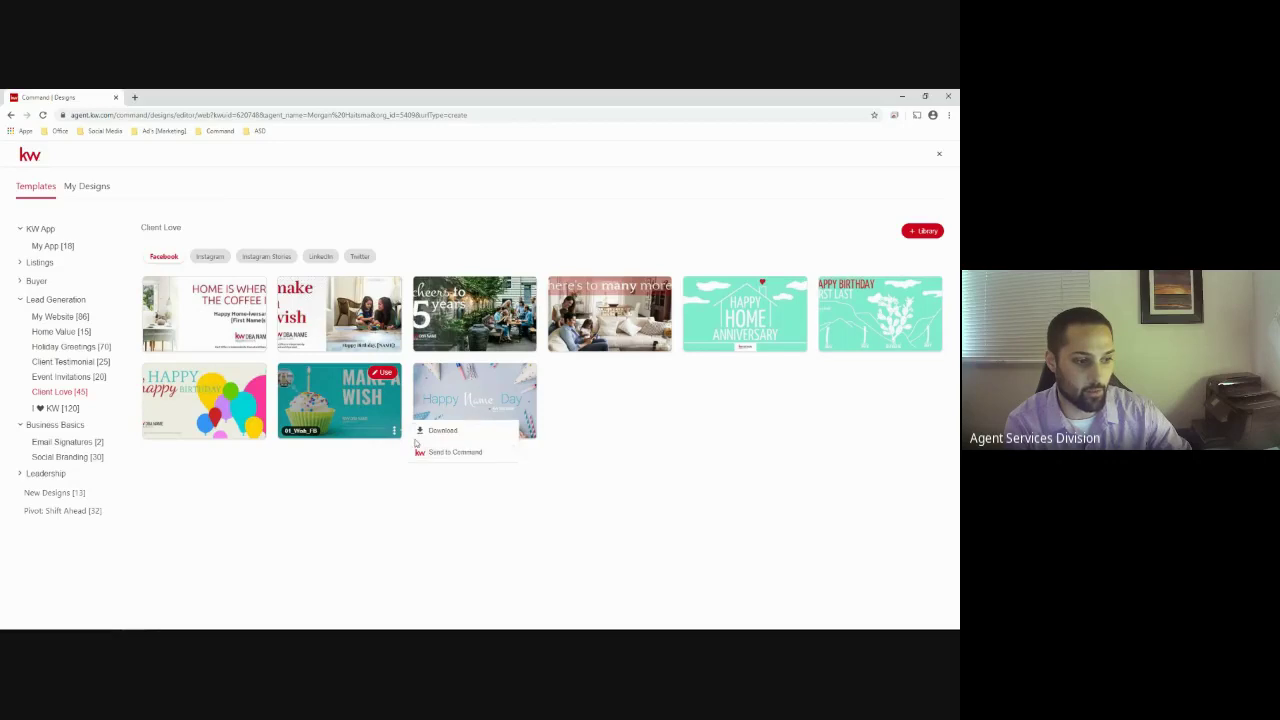
click(440, 431)
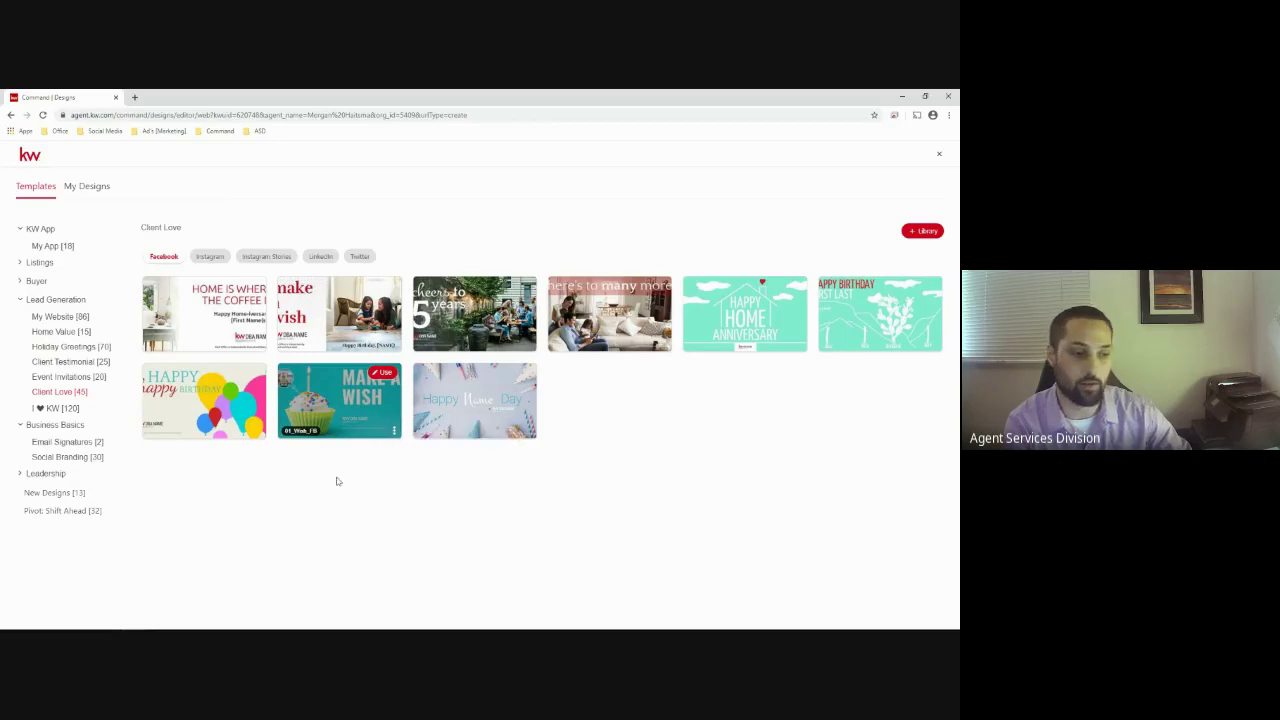
click(386, 374)
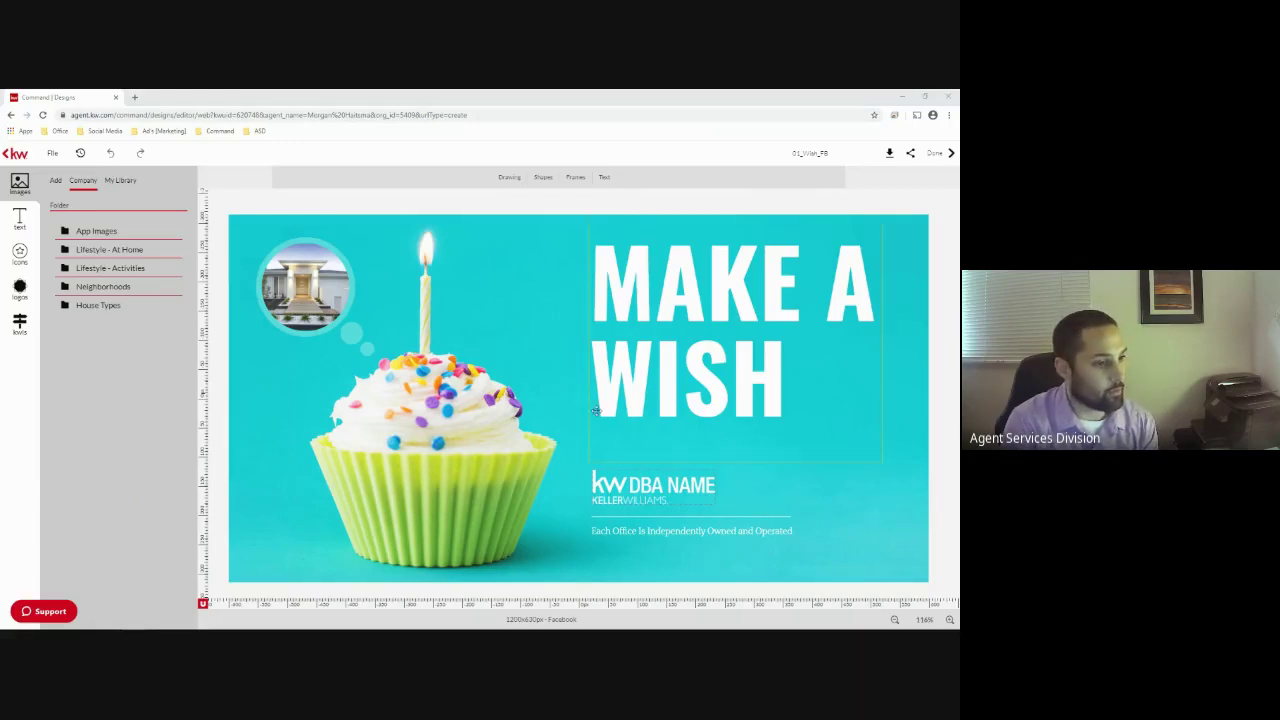
Stretch the MAKE A WISH headline box left toward the cupcake, keeping its original wording
click(673, 305)
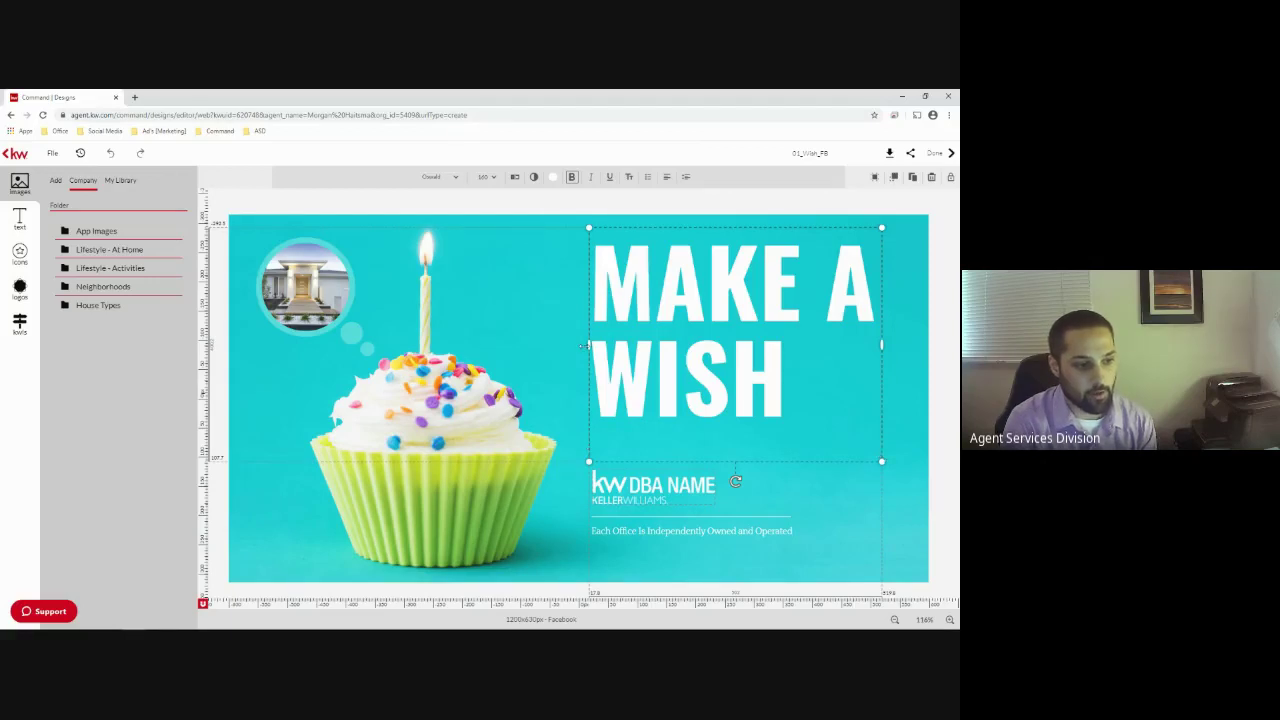
drag(589, 344, 552, 345)
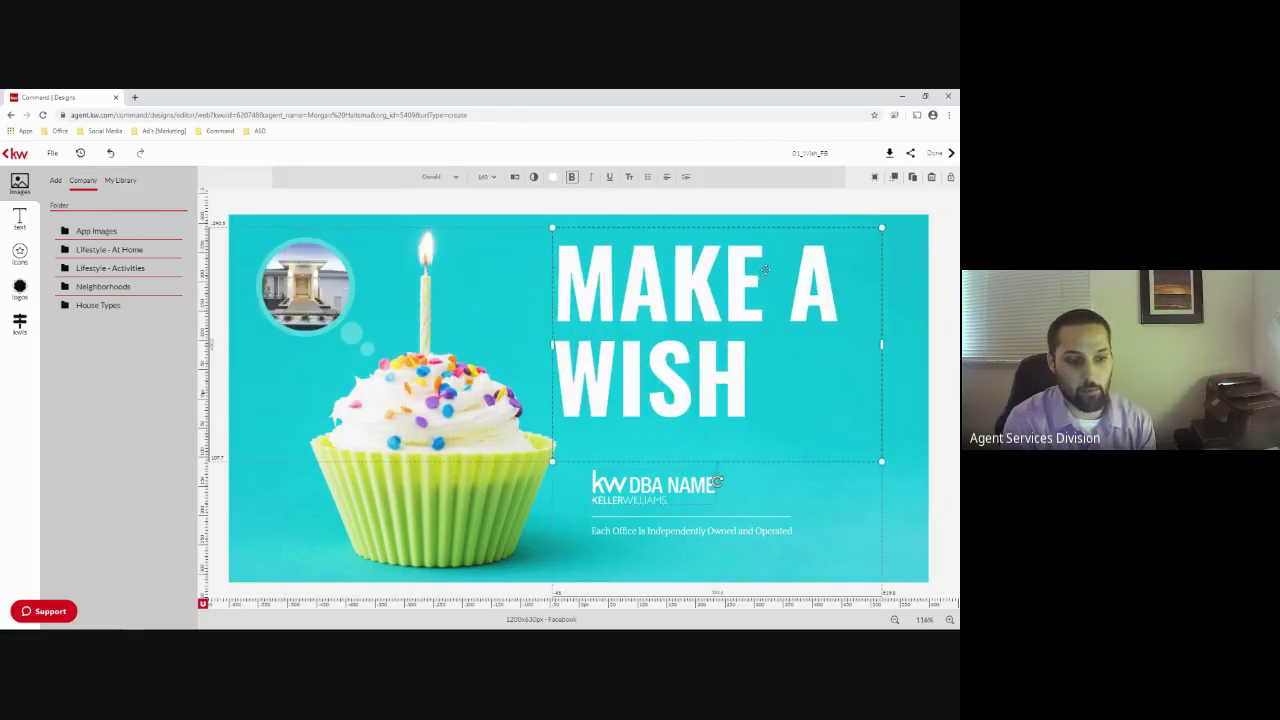
click(752, 370)
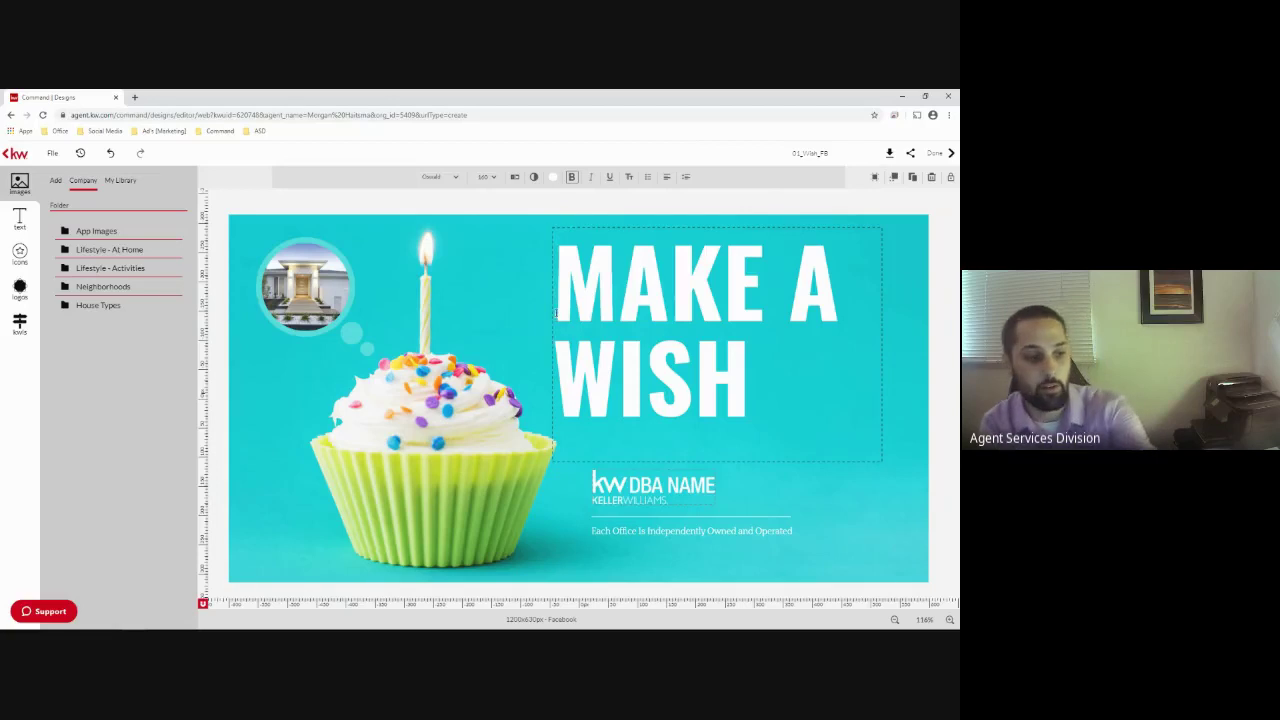
text(xhj)
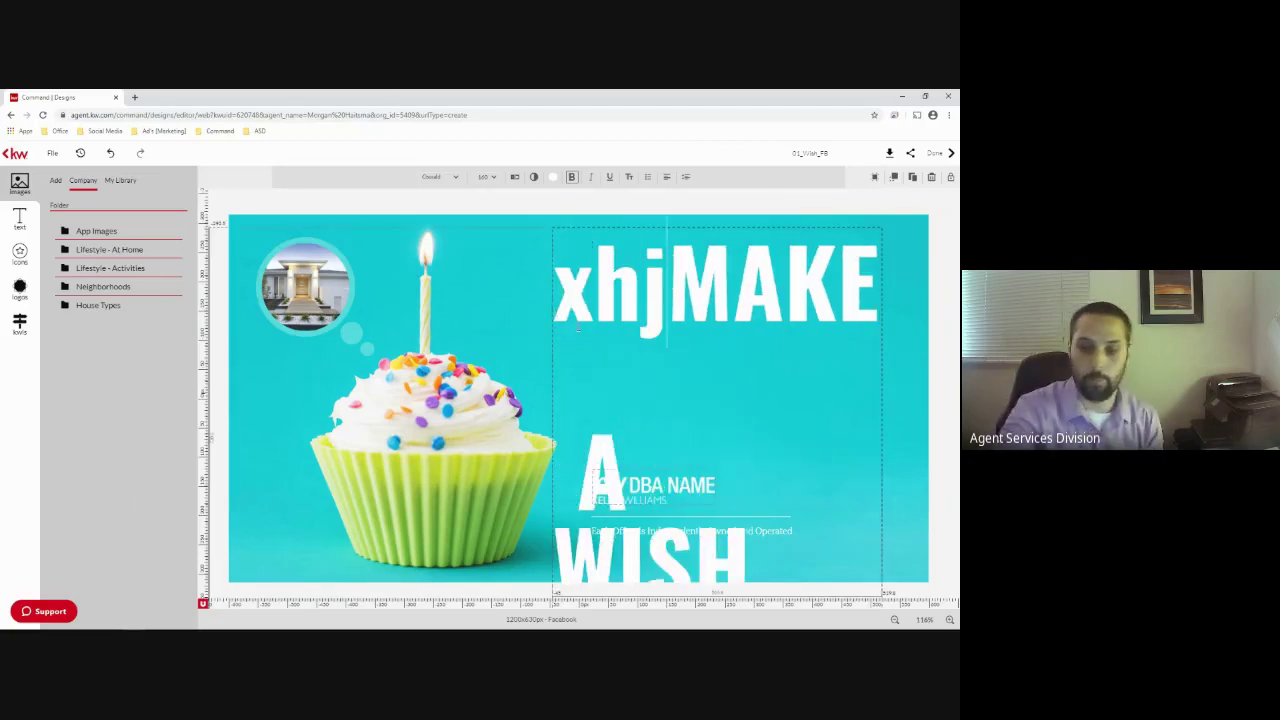
key(BackSpace)
key(BackSpace)
key(BackSpace)
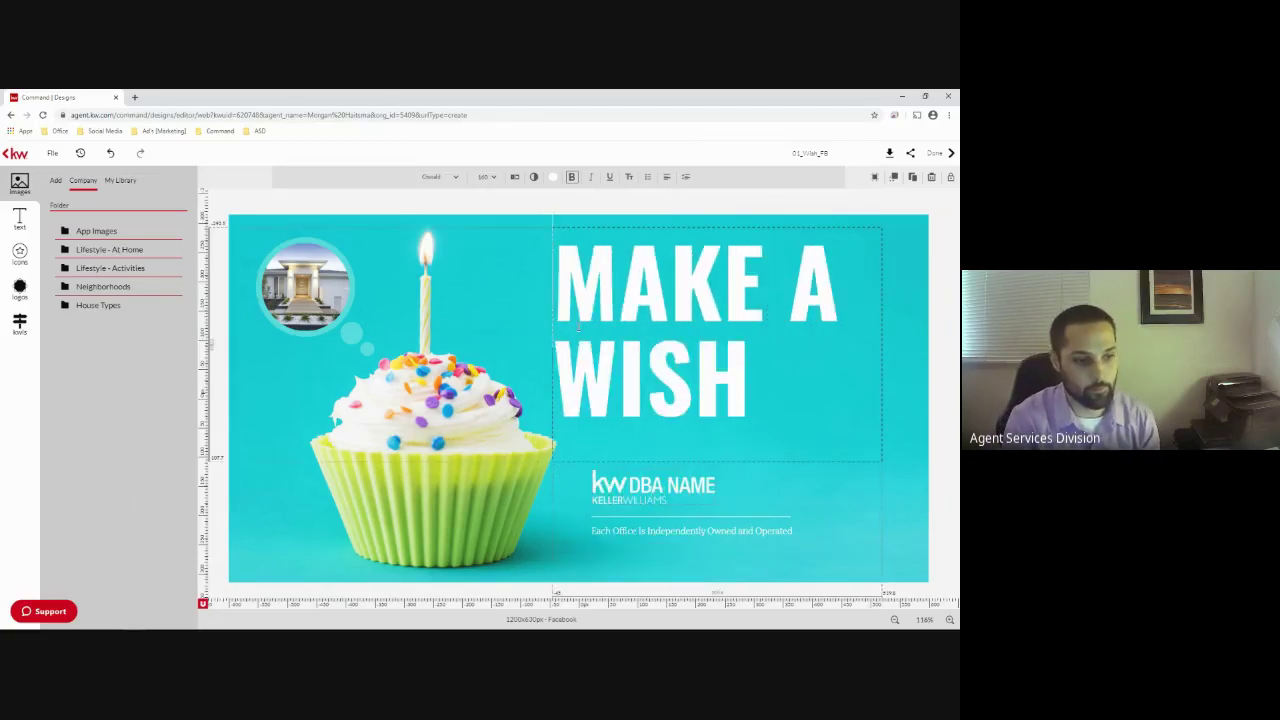
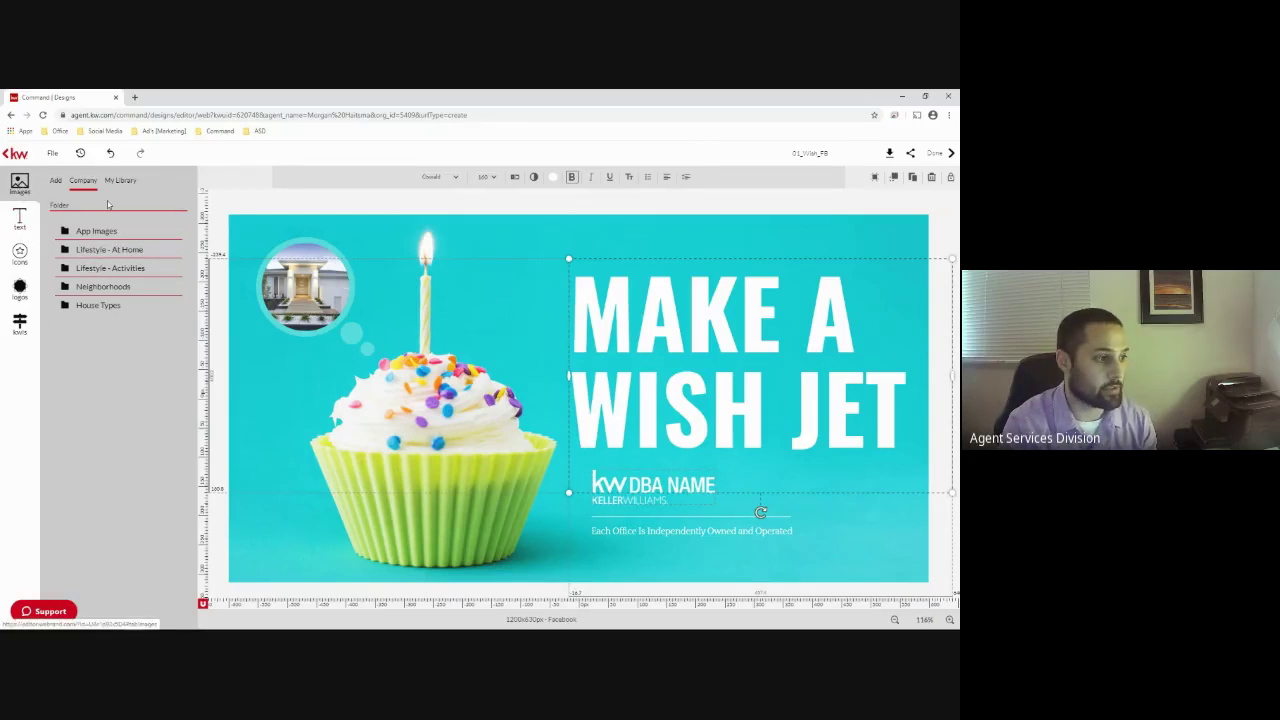
Switch the Images panel to its Add tab to show sources for new images
click(56, 181)
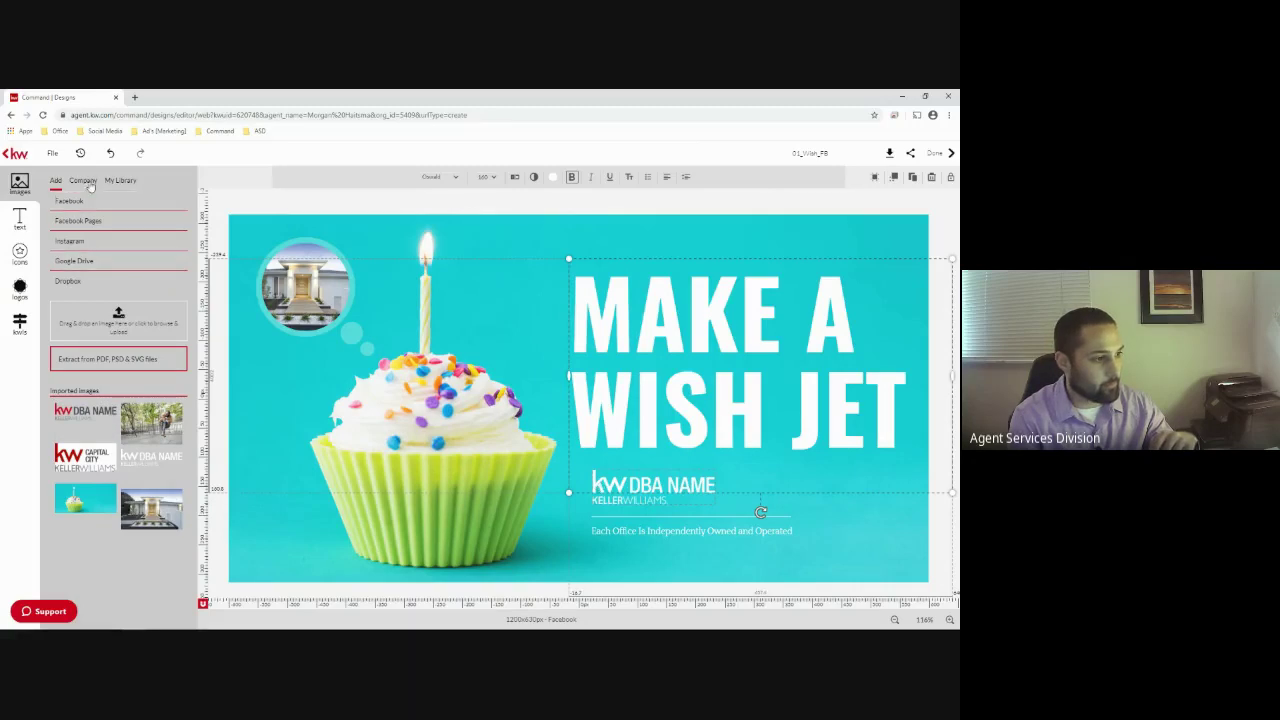
Drag the headshot from My Library into the circular photo frame
click(121, 181)
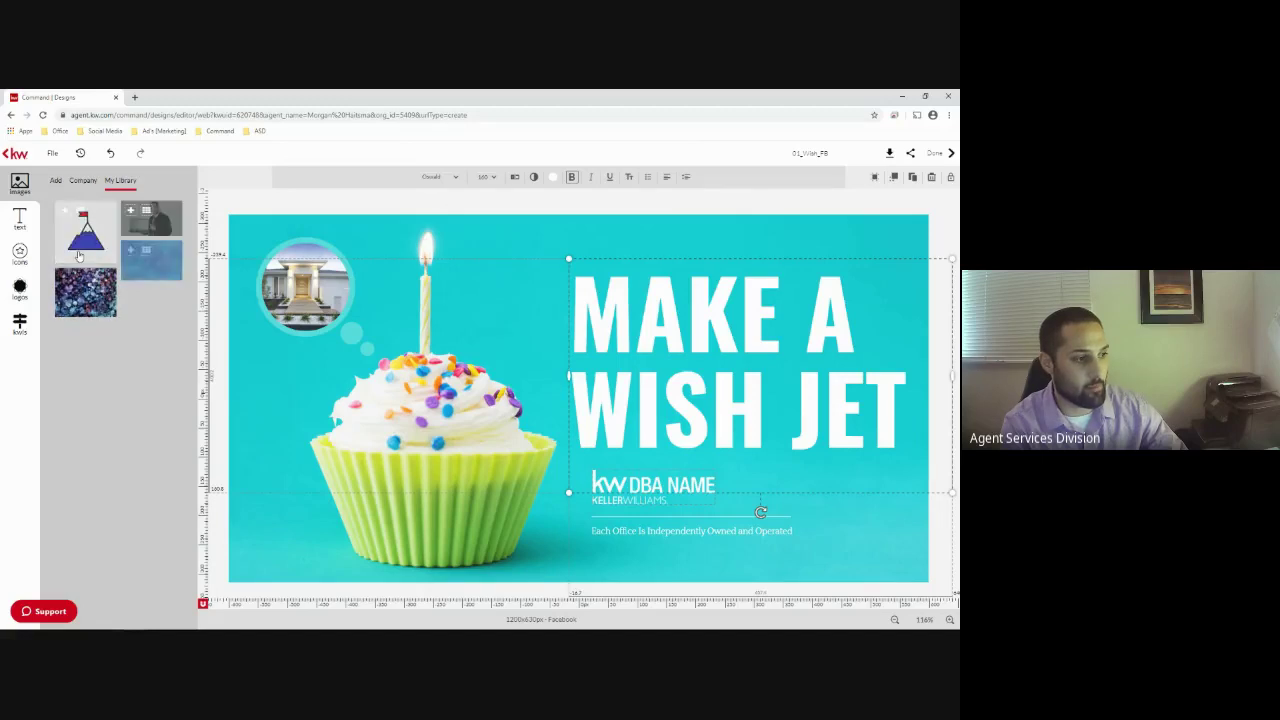
drag(155, 231, 300, 285)
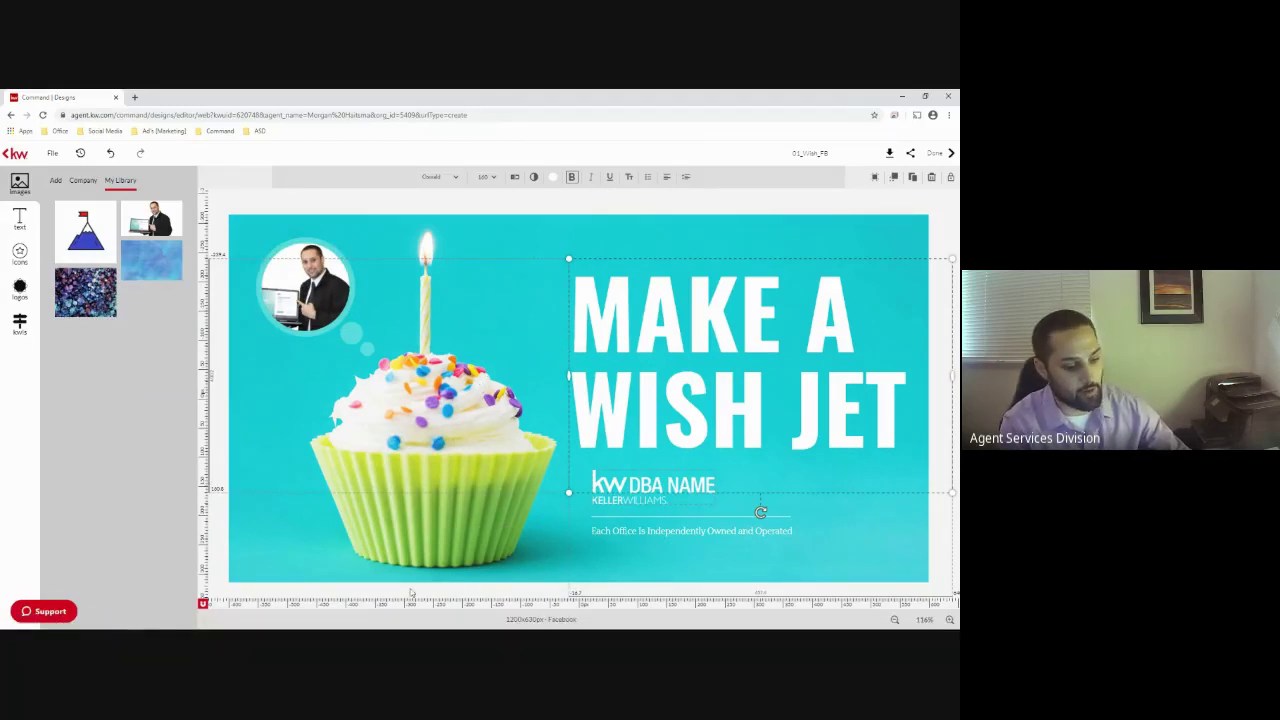
Delete the headshot from the circular frame and drop it back in
click(268, 548)
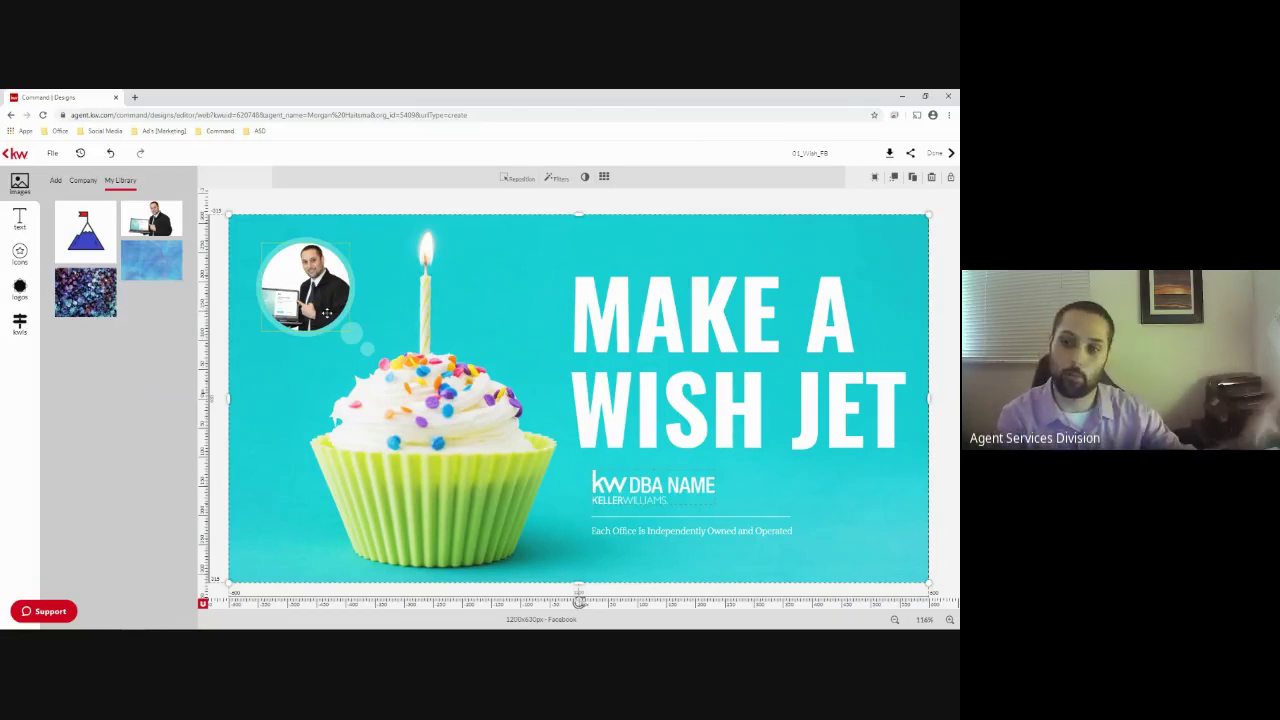
click(316, 289)
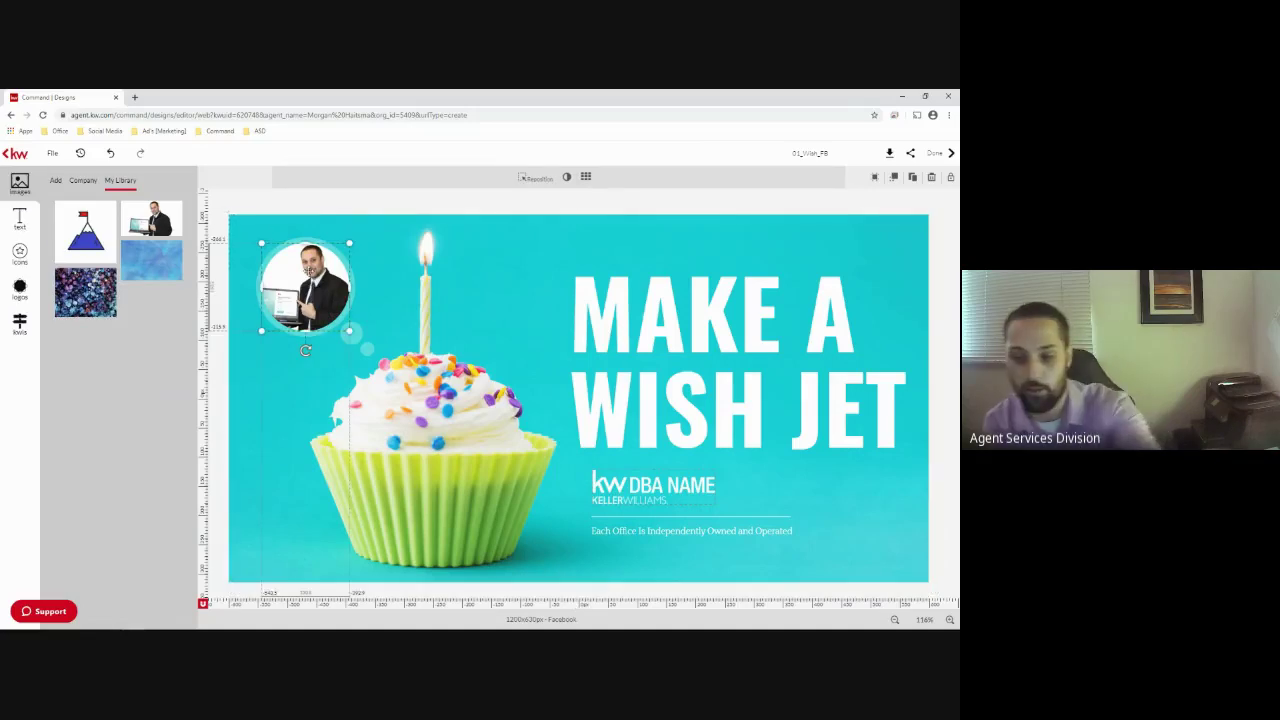
key(Delete)
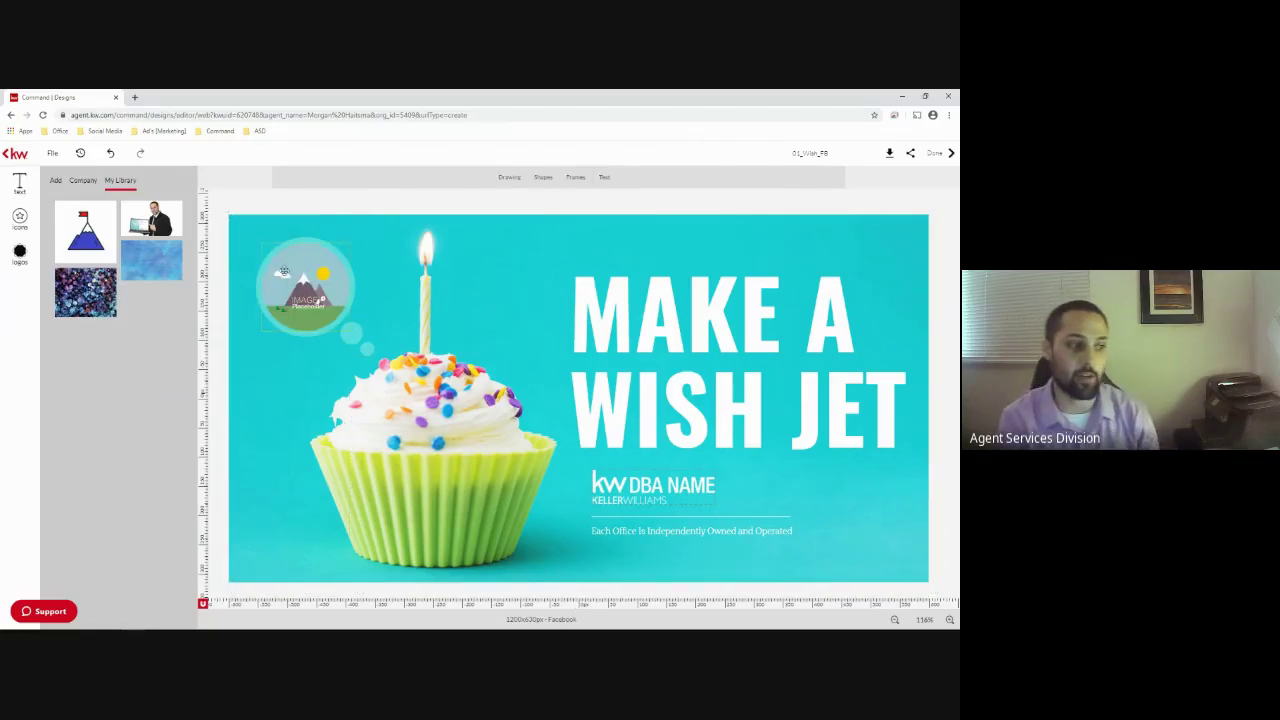
mouse_move(153, 231)
drag(153, 231, 270, 292)
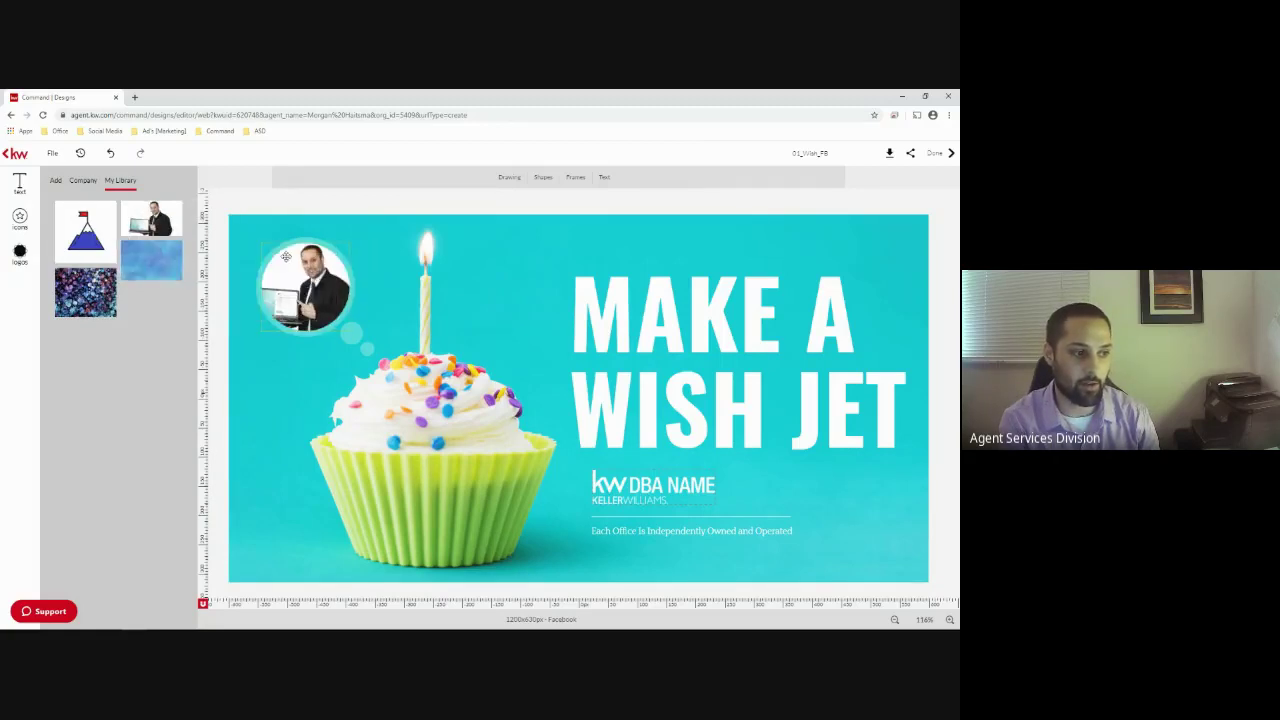
Replace the cupcake background with the blue watercolor image, then undo that change
click(287, 555)
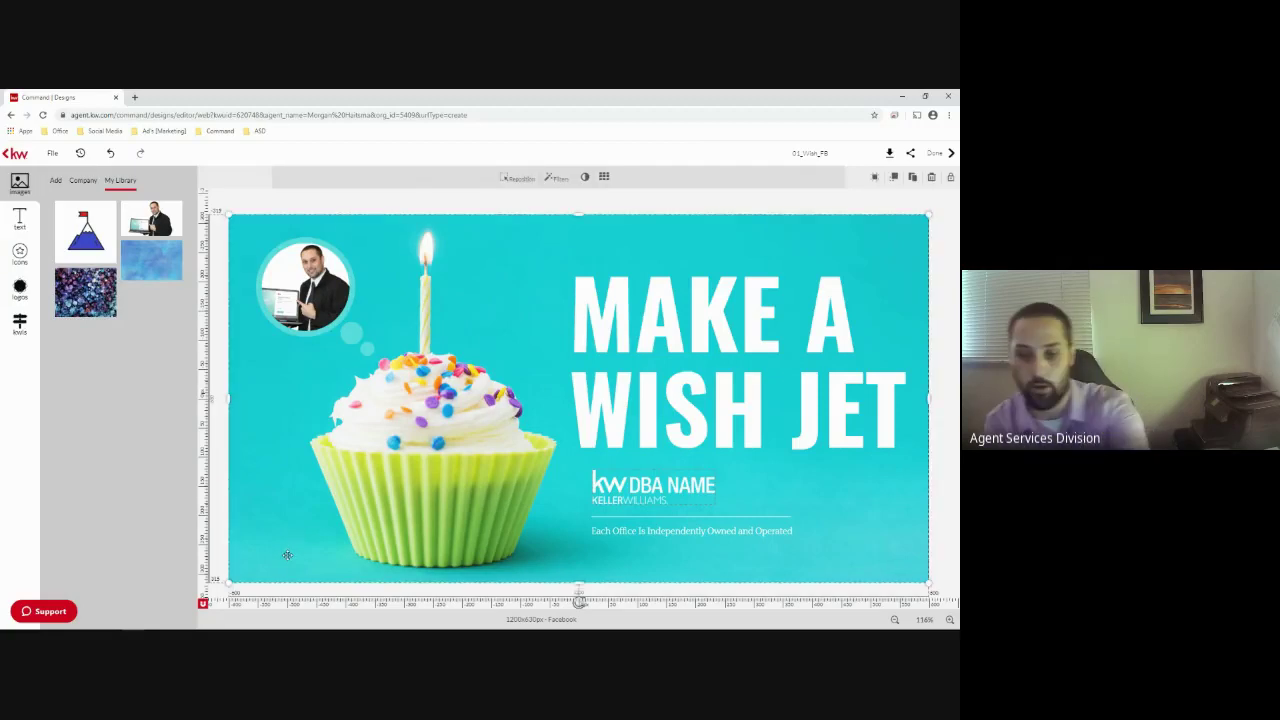
key(Delete)
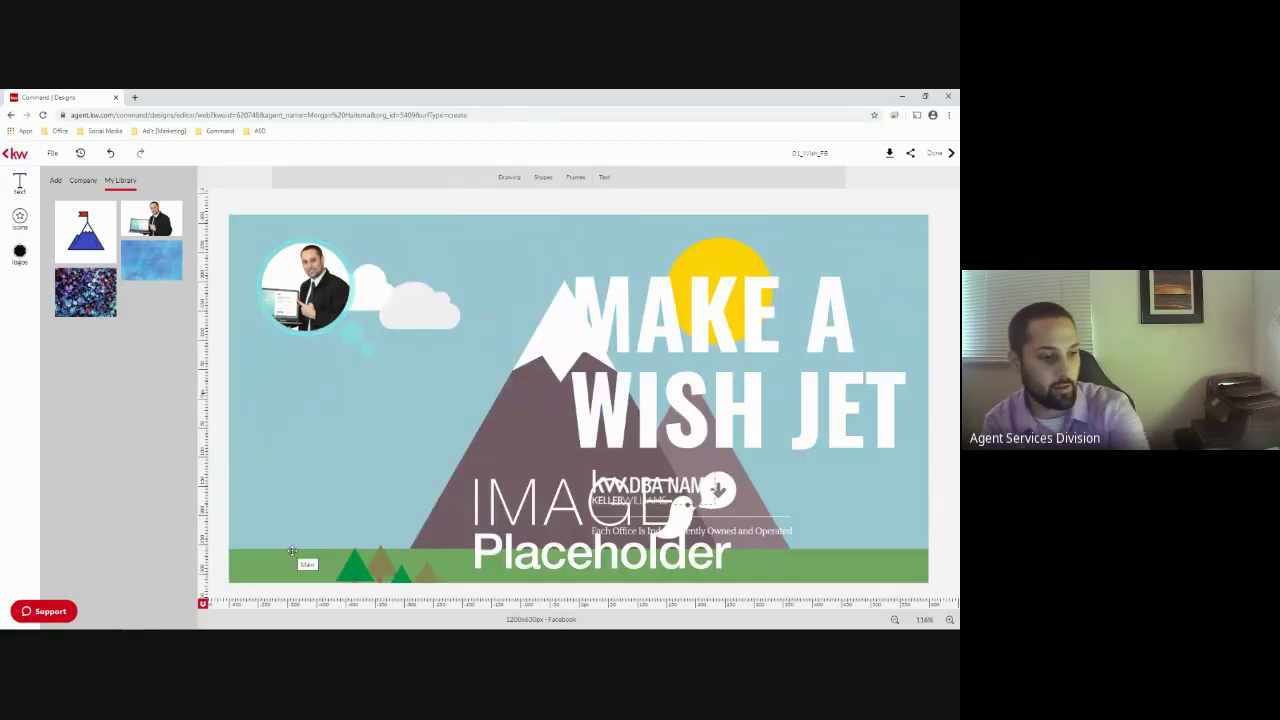
mouse_move(155, 278)
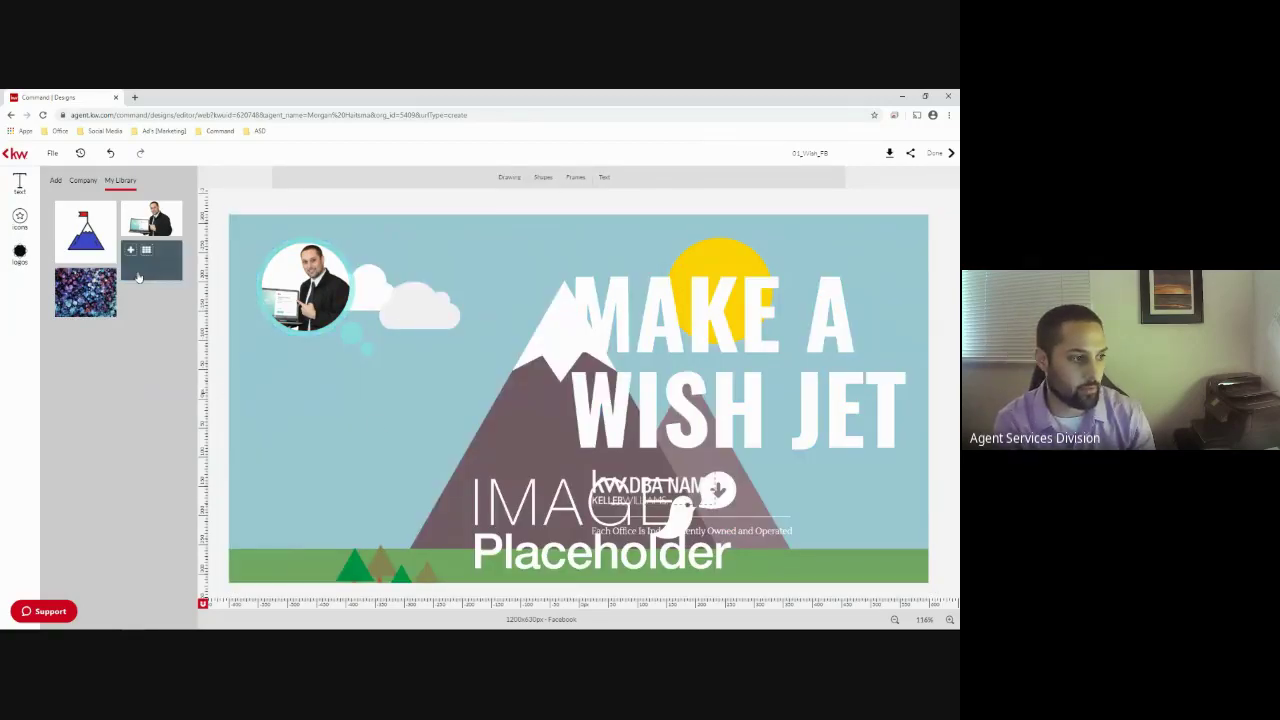
click(155, 274)
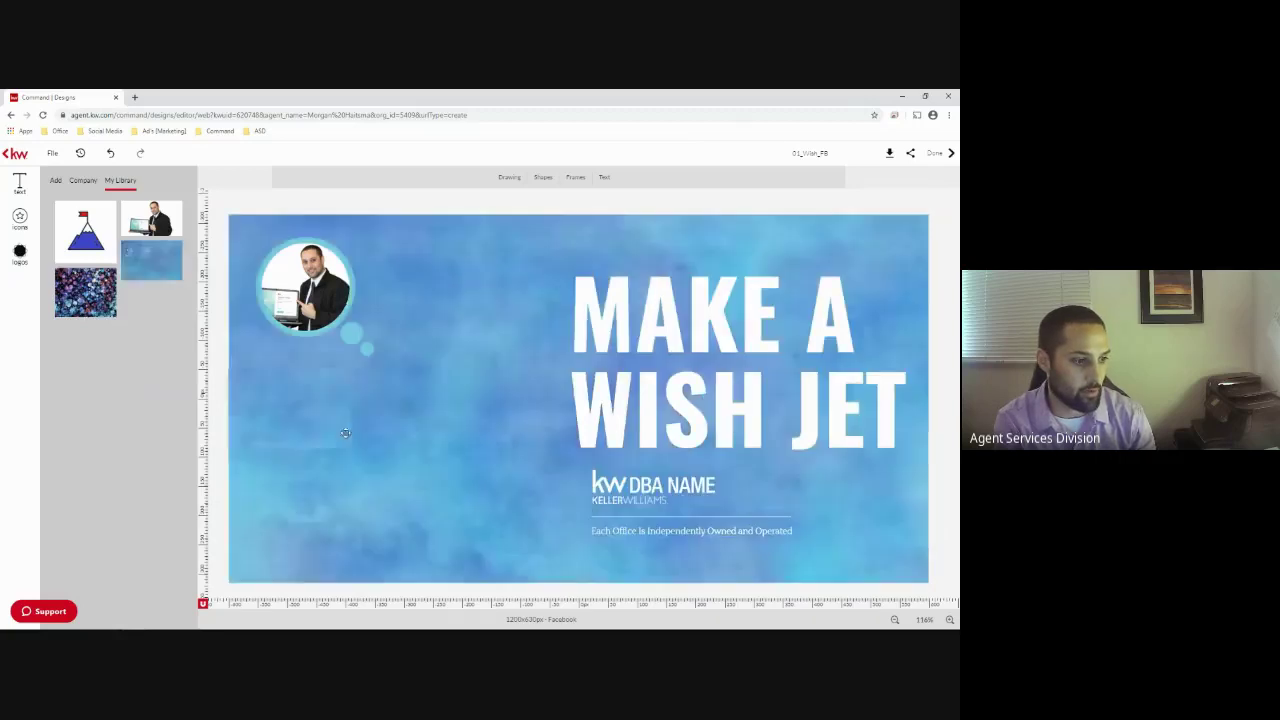
drag(391, 441, 405, 440)
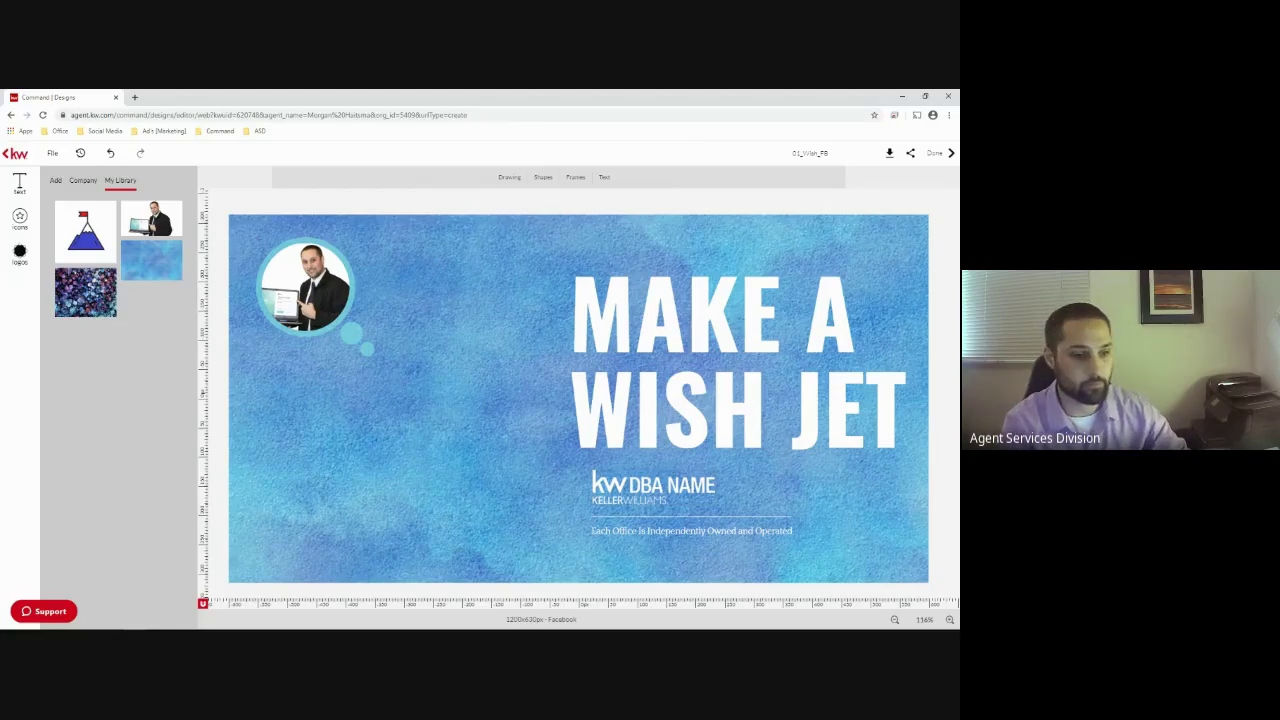
click(110, 156)
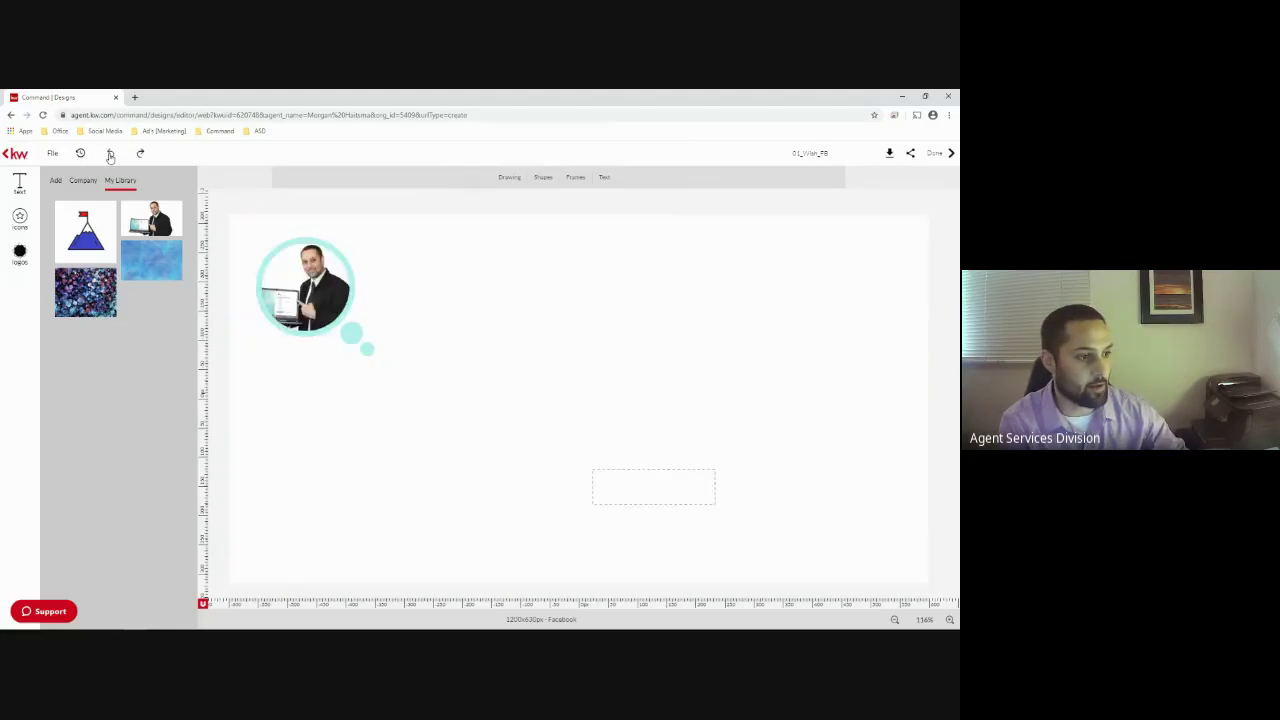
Restore the cupcake background and color the MAKE A WISH JET headline pink
click(110, 156)
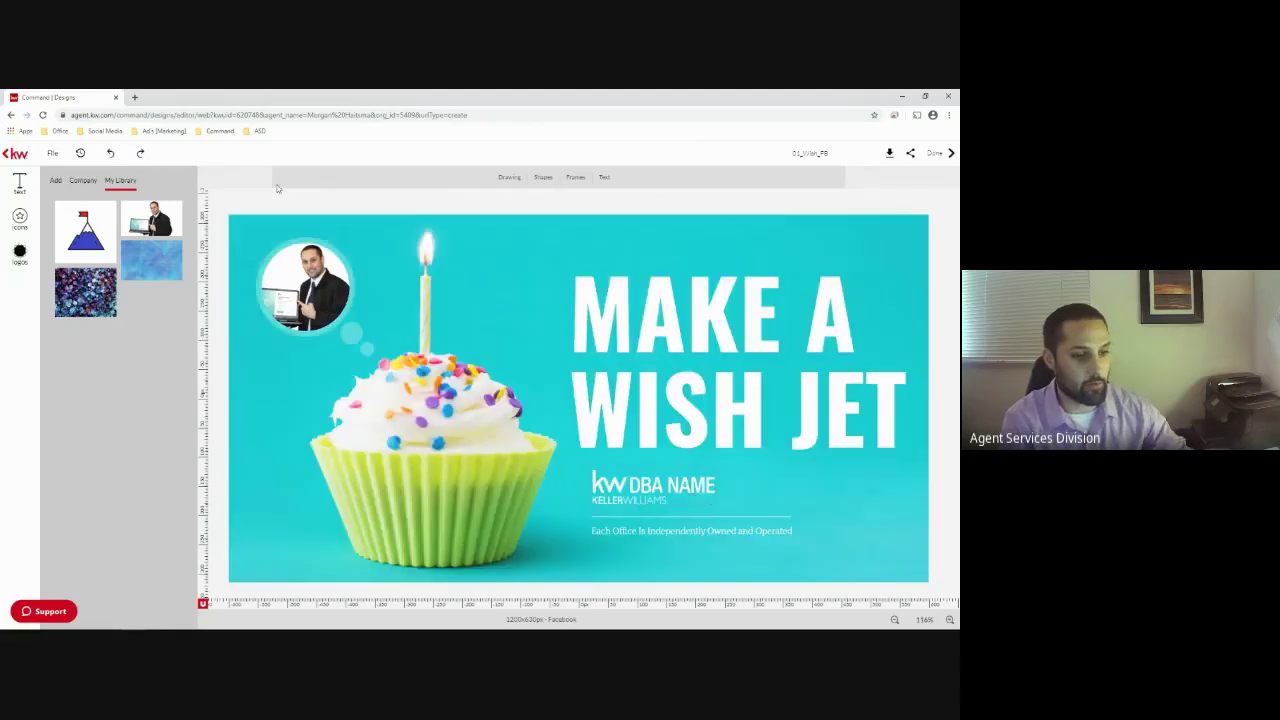
click(697, 317)
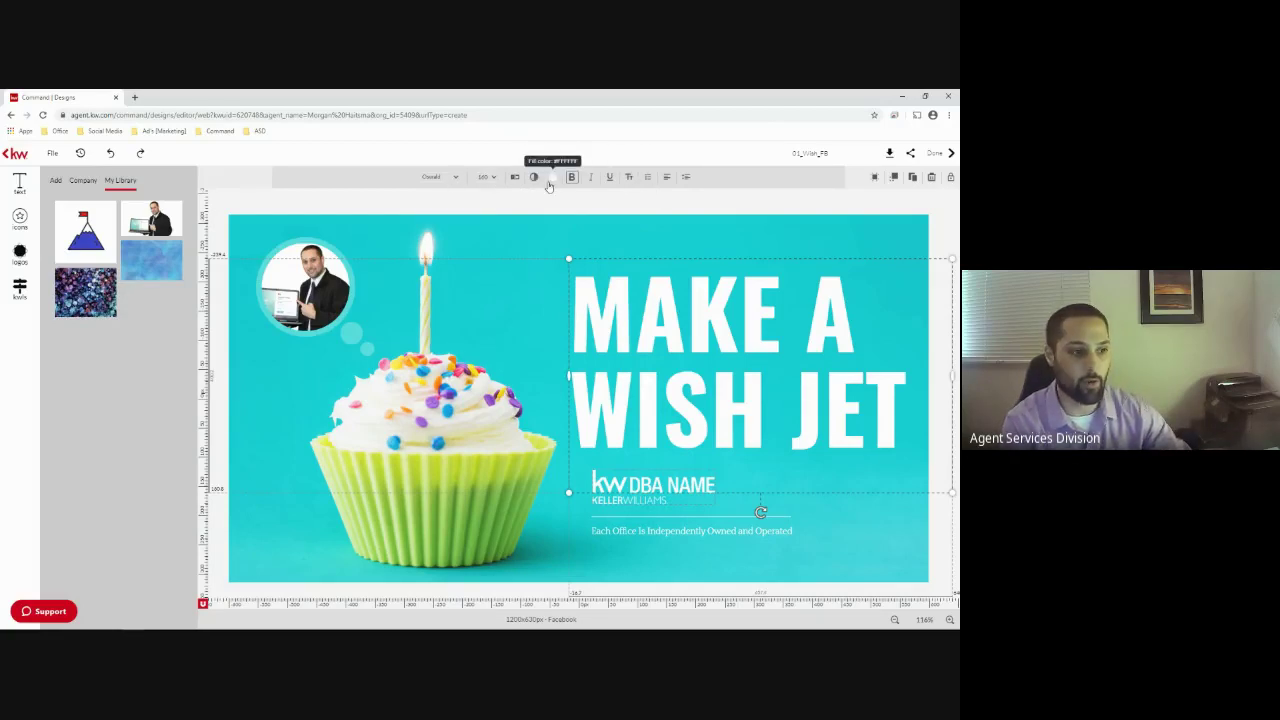
click(550, 179)
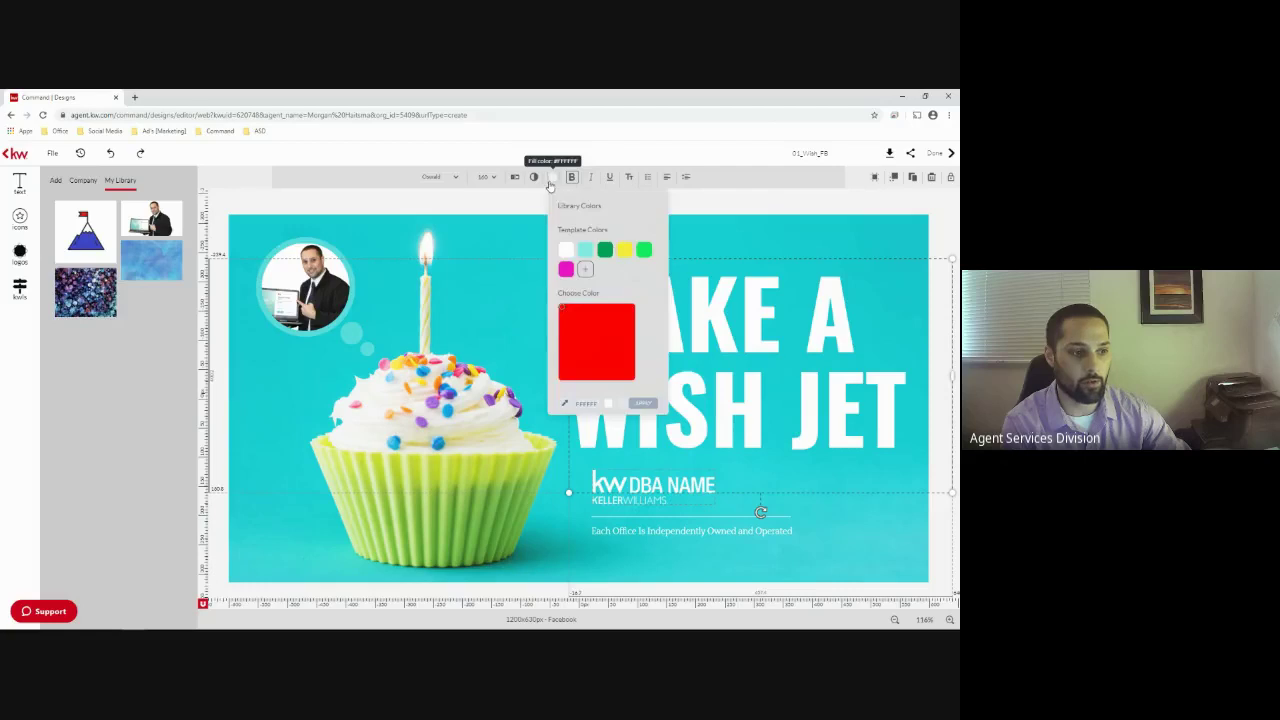
click(566, 270)
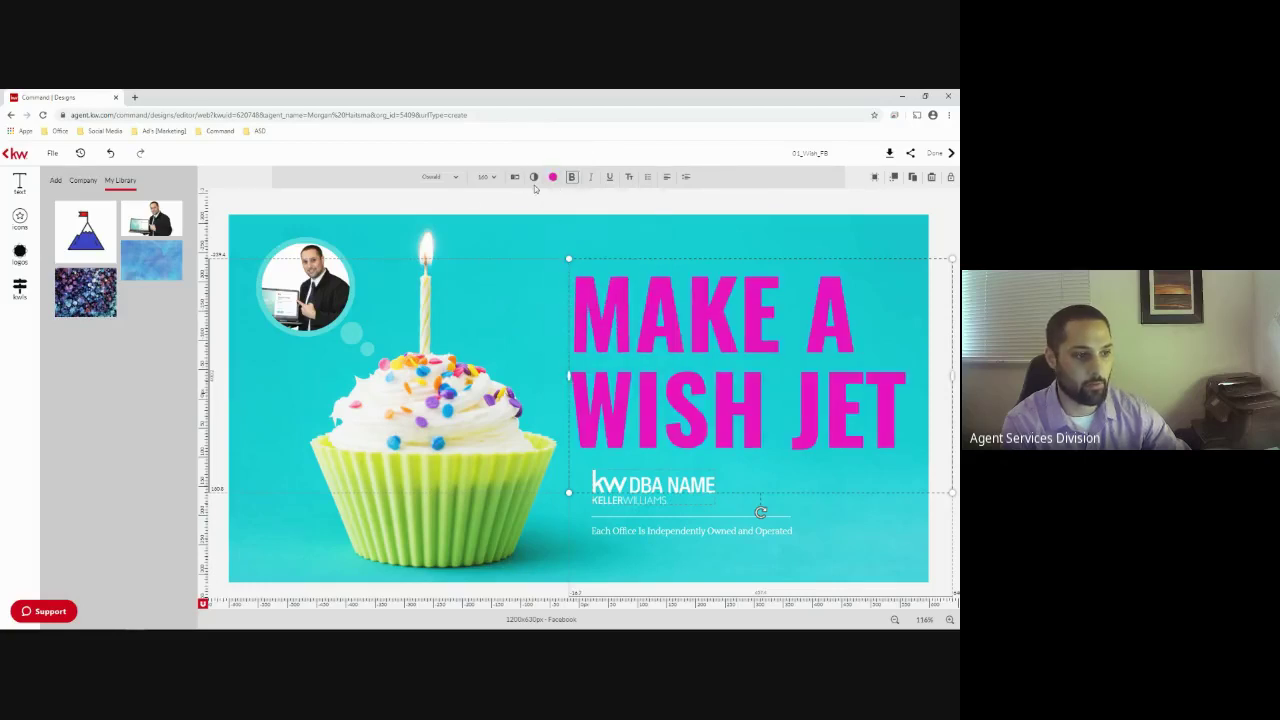
Try Arial on the headline, then revert to the original bold font
click(458, 181)
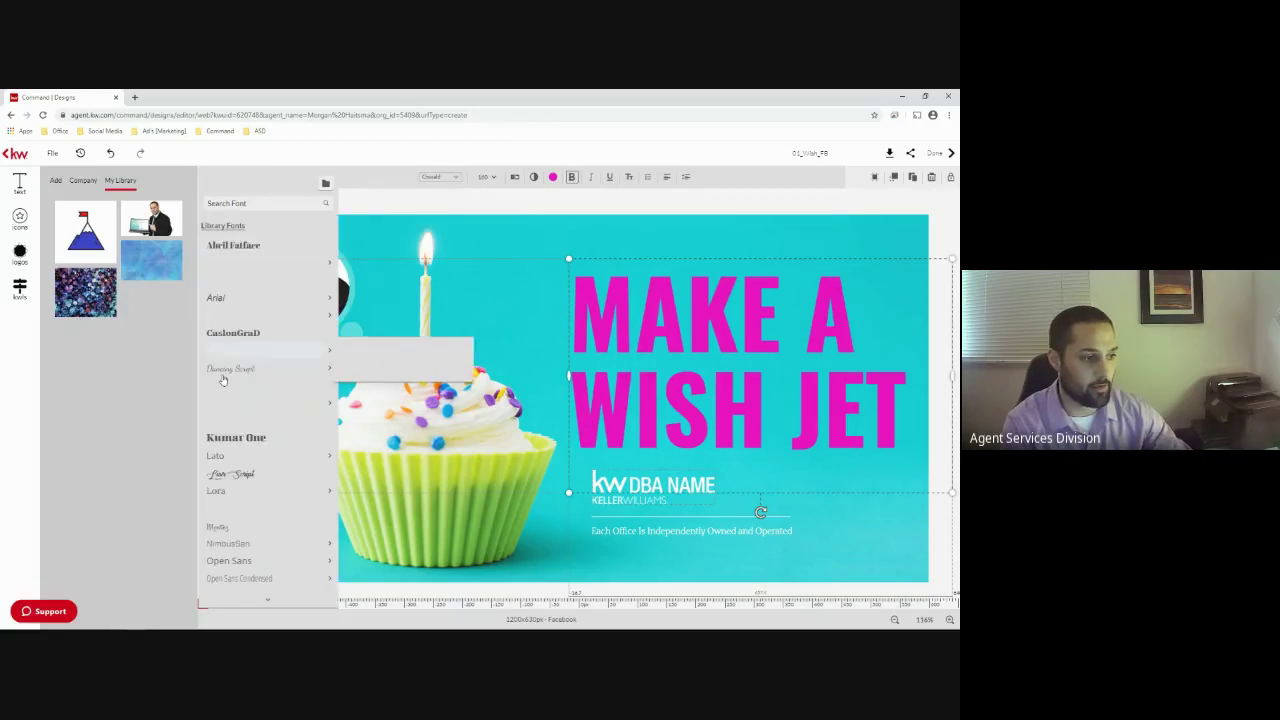
click(228, 305)
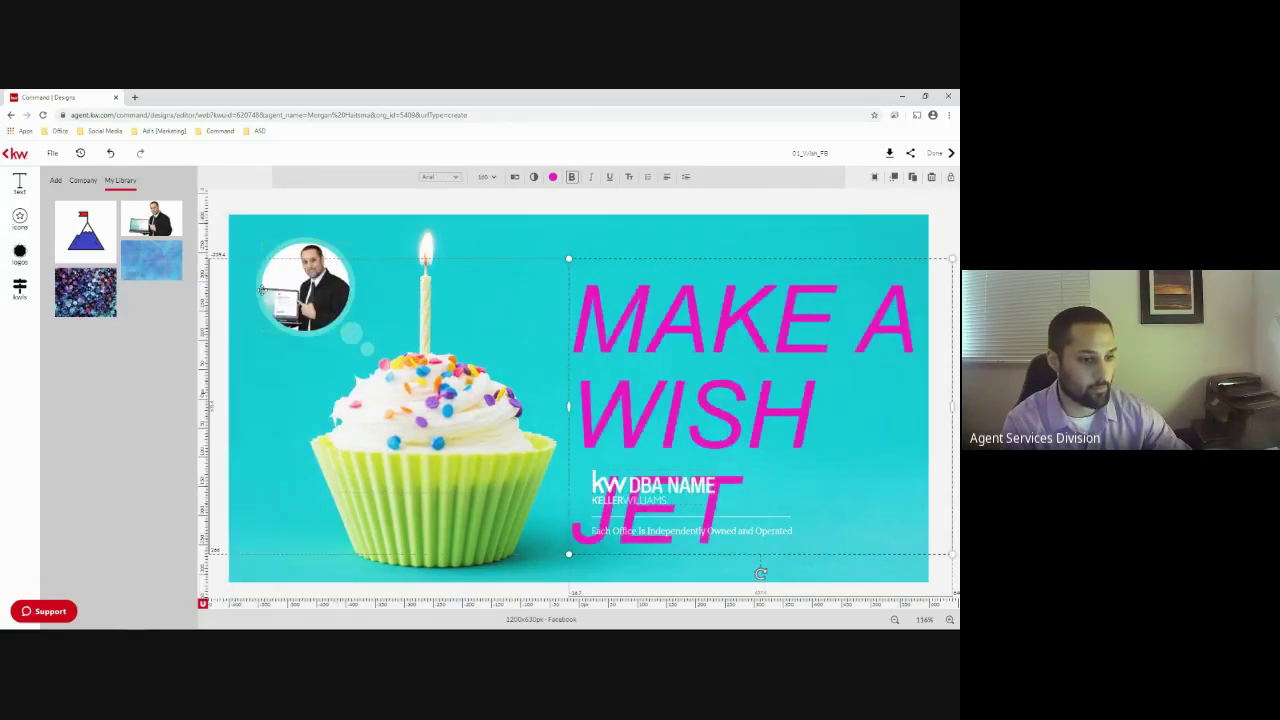
click(112, 156)
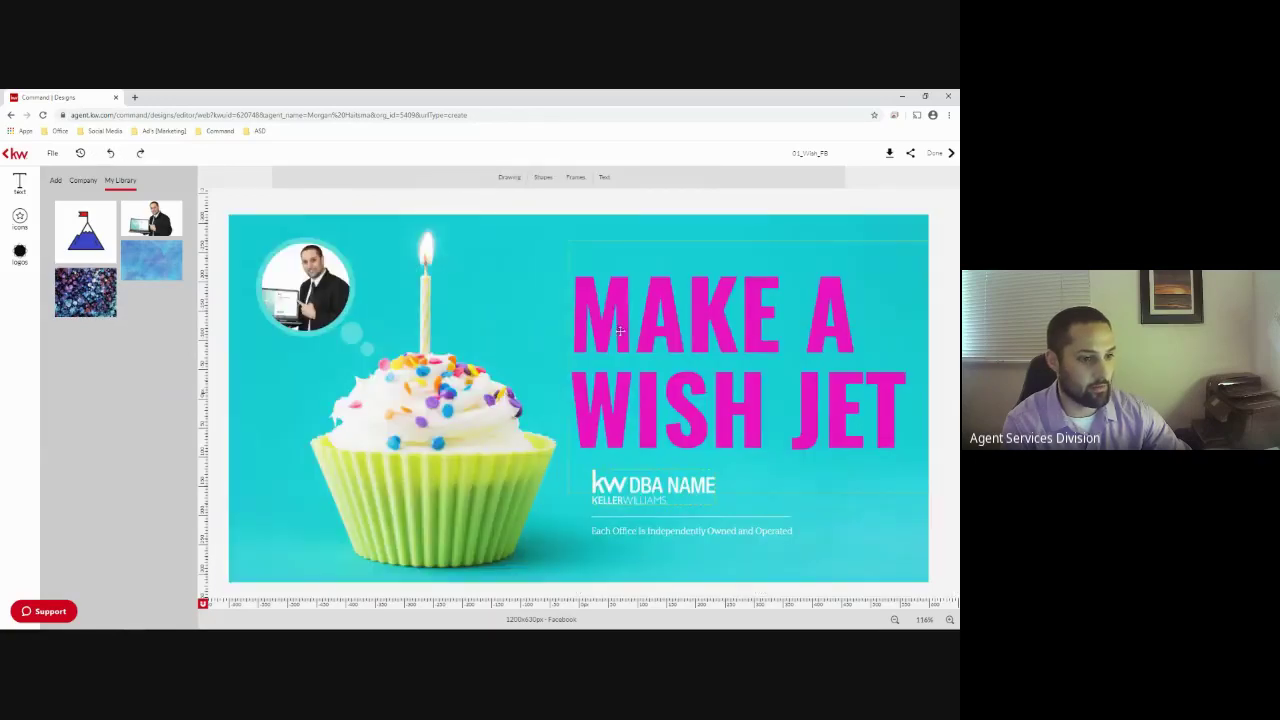
click(525, 312)
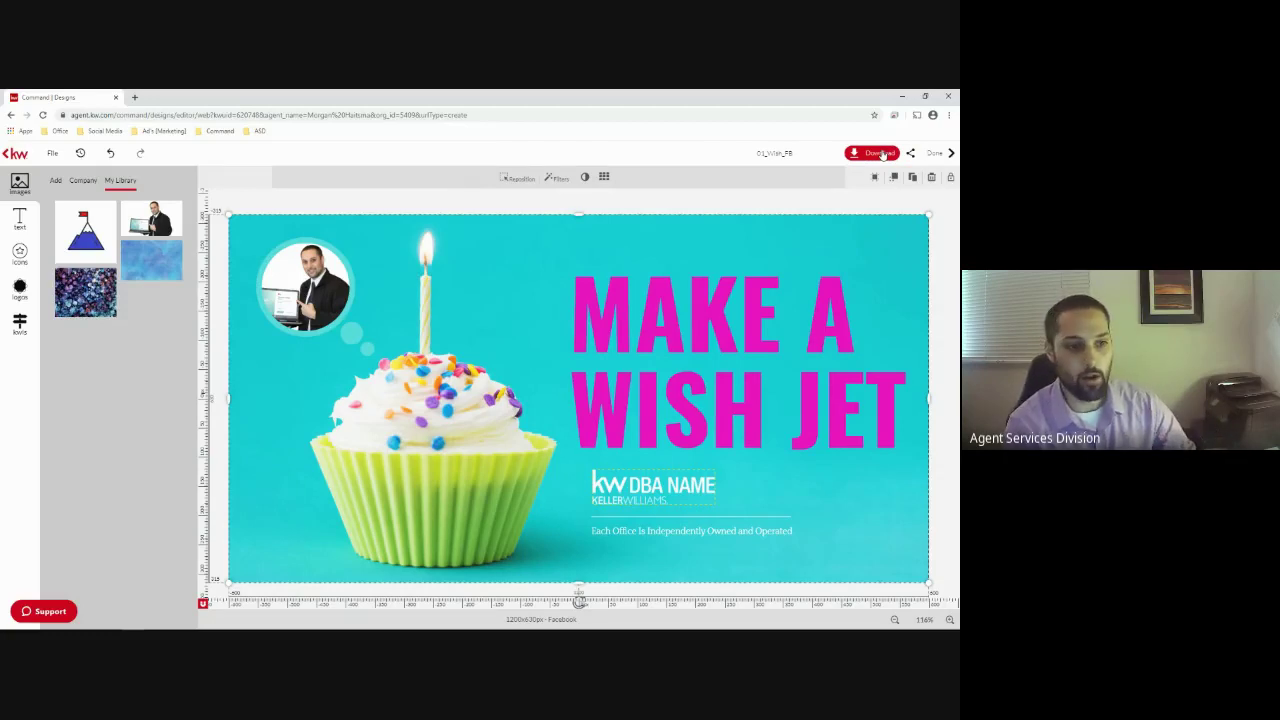
Rename the design to 'Jet's Birthday' and open the download options
click(787, 154)
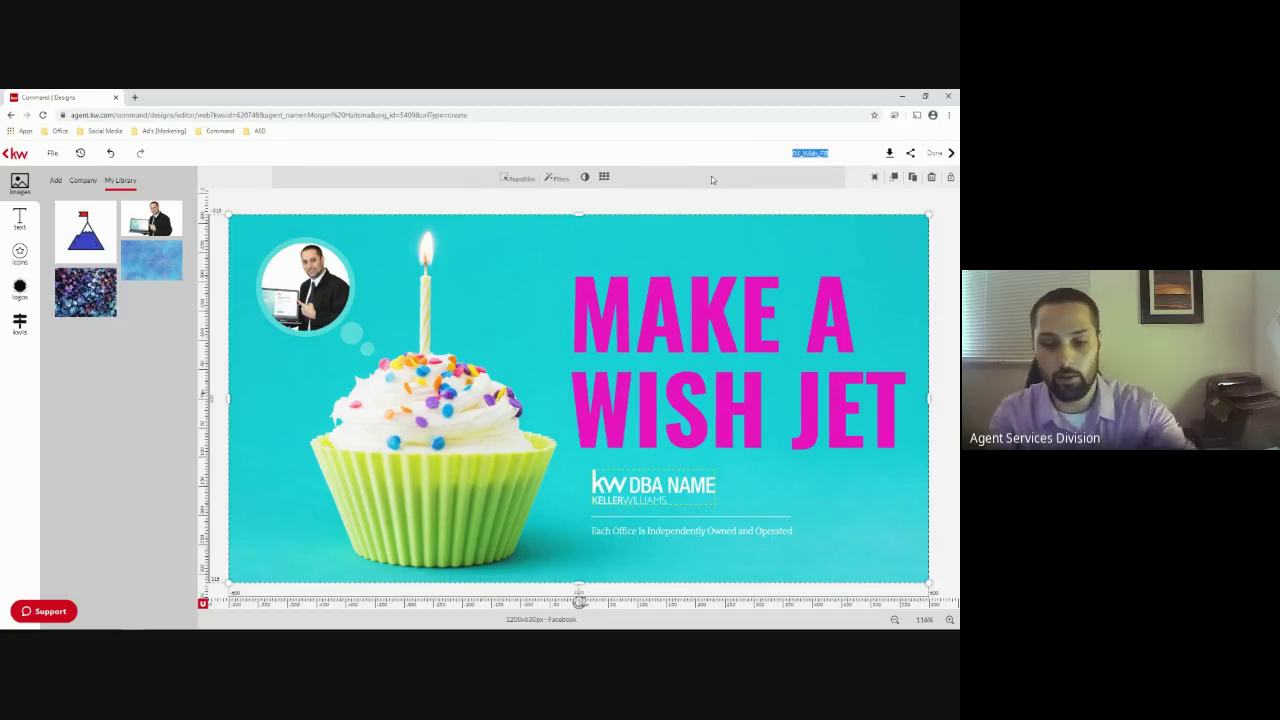
text(Jet's)
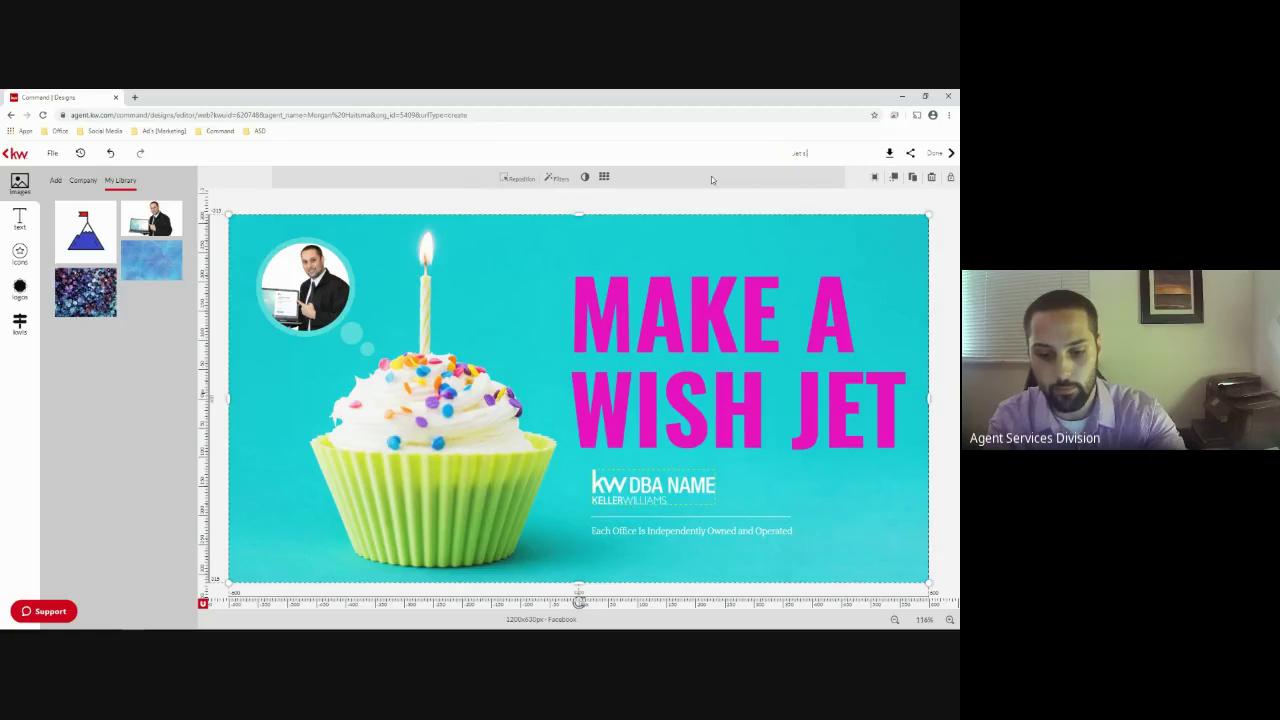
text( Birthday)
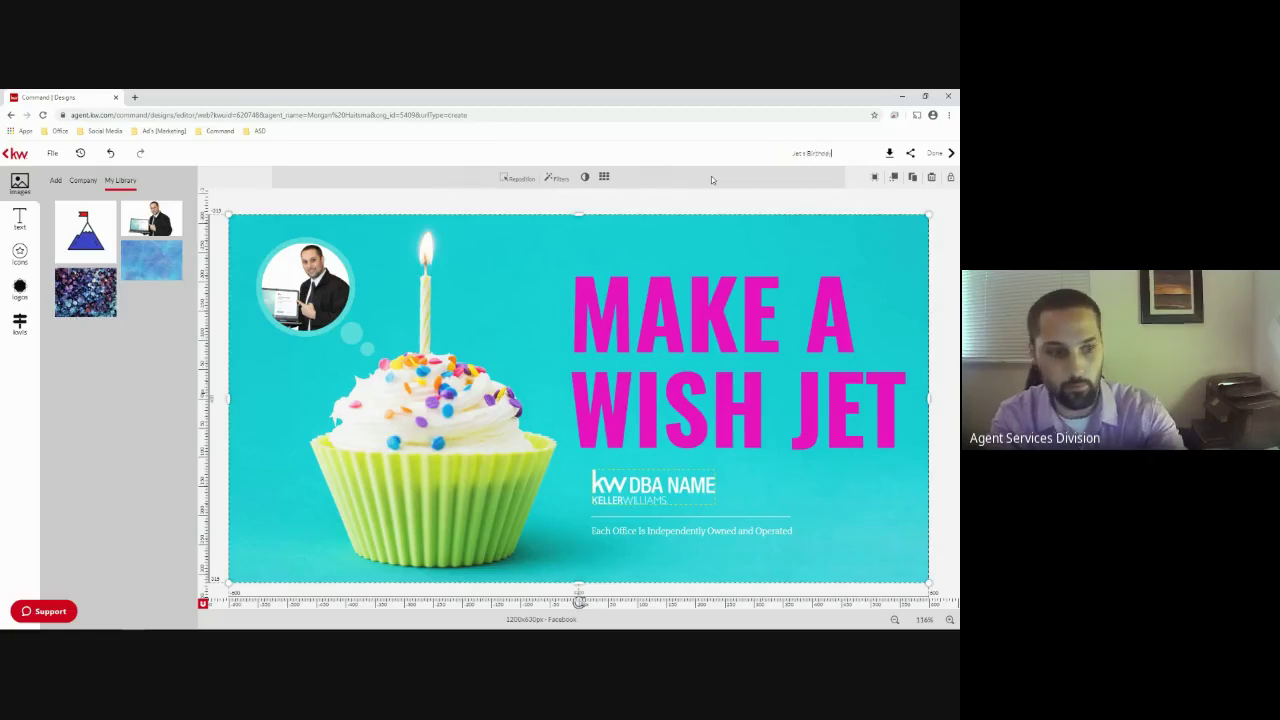
key(Return)
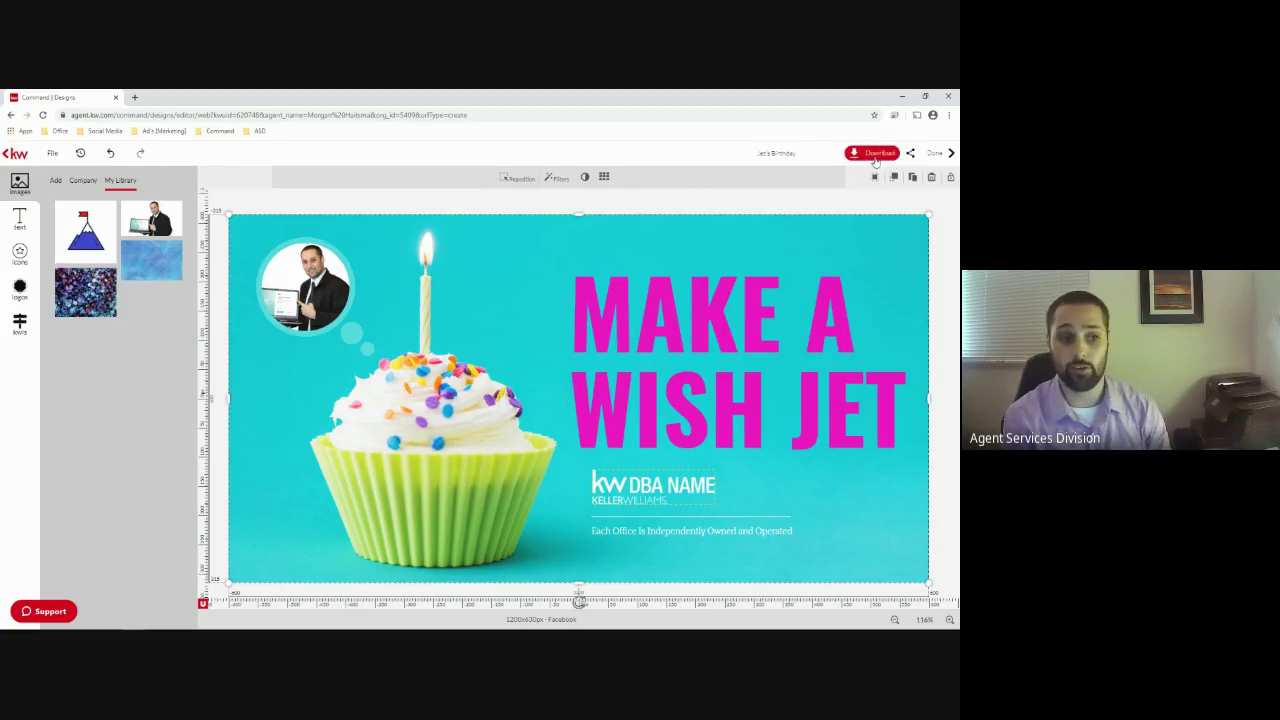
click(872, 156)
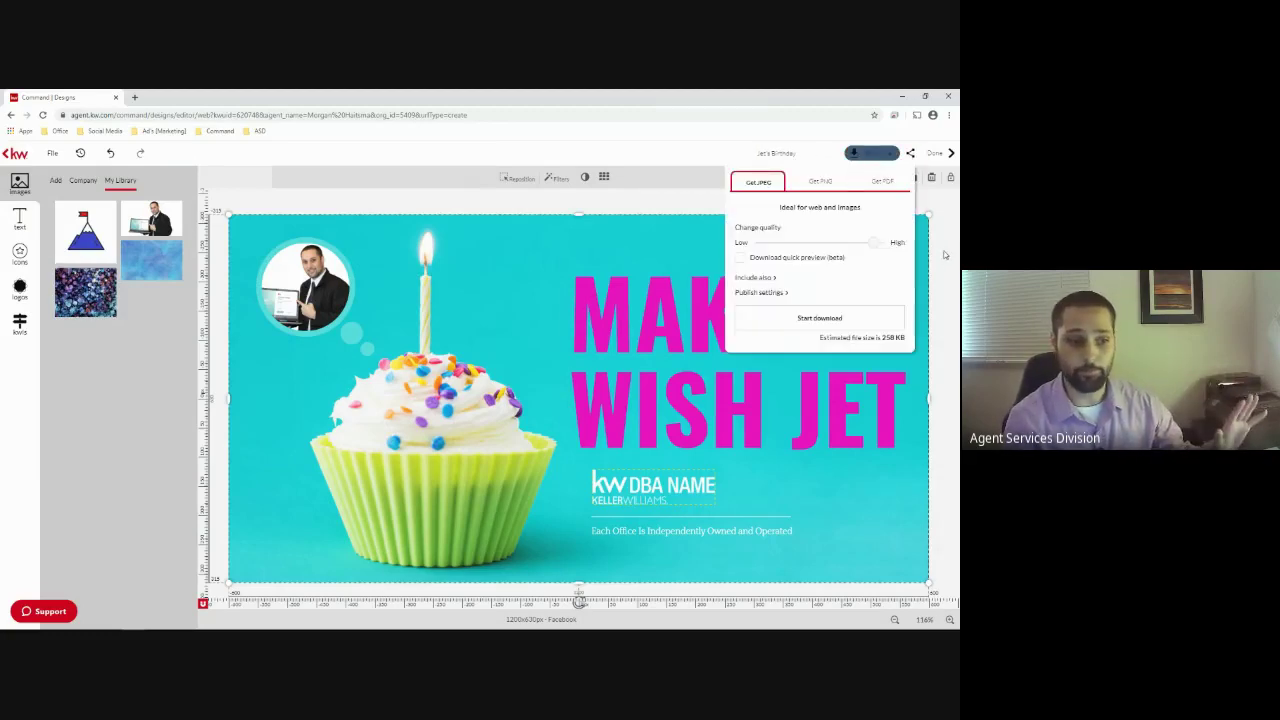
Download the design as a JPEG at quality 100 and open its sharing options
drag(872, 242, 886, 242)
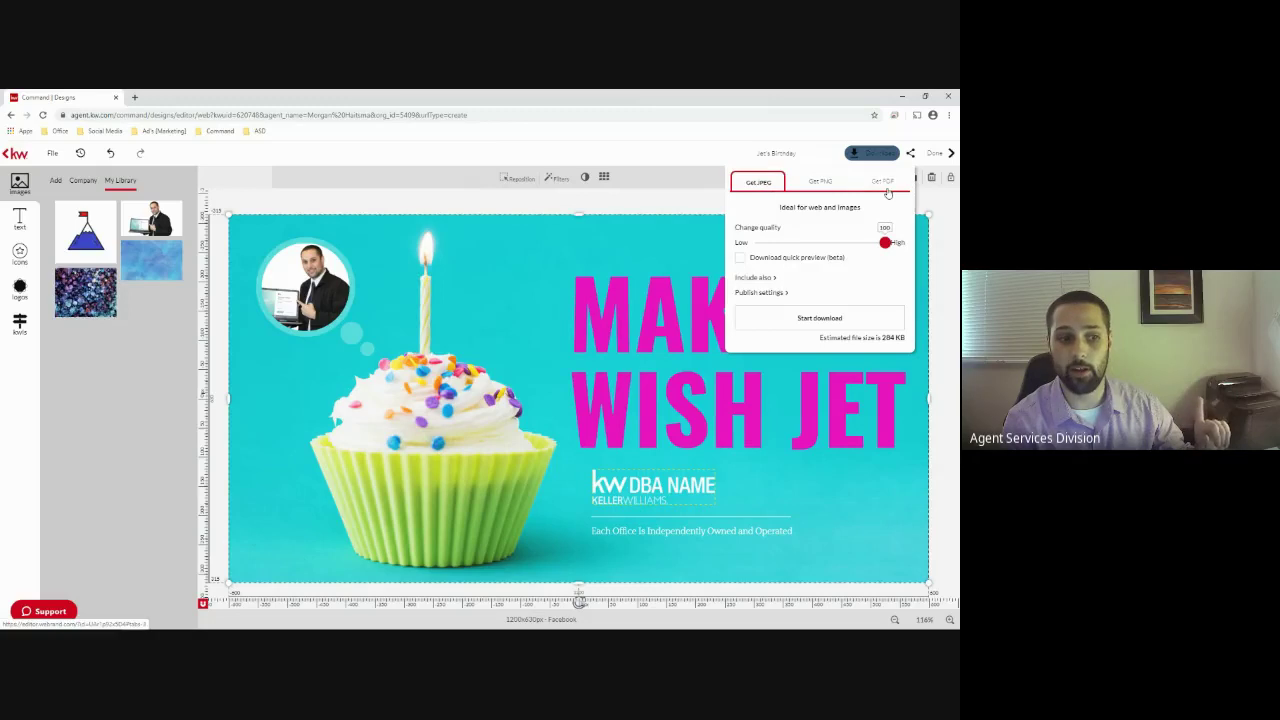
click(800, 326)
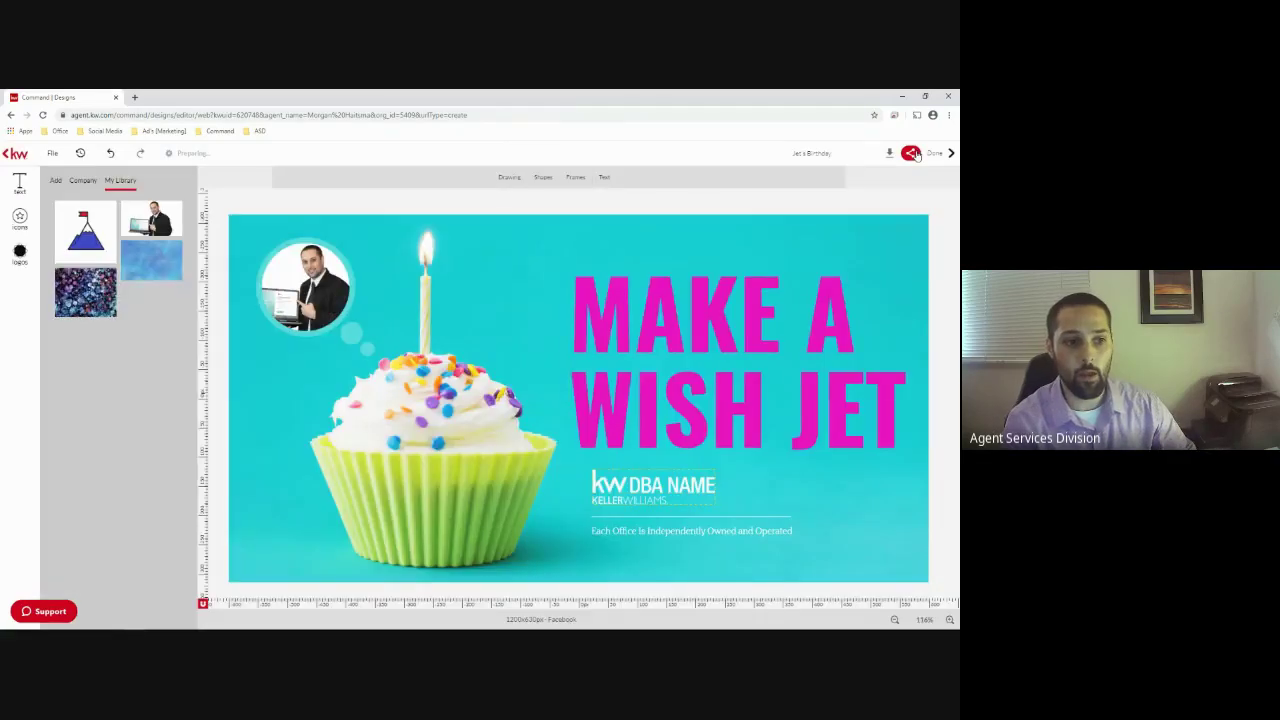
click(905, 154)
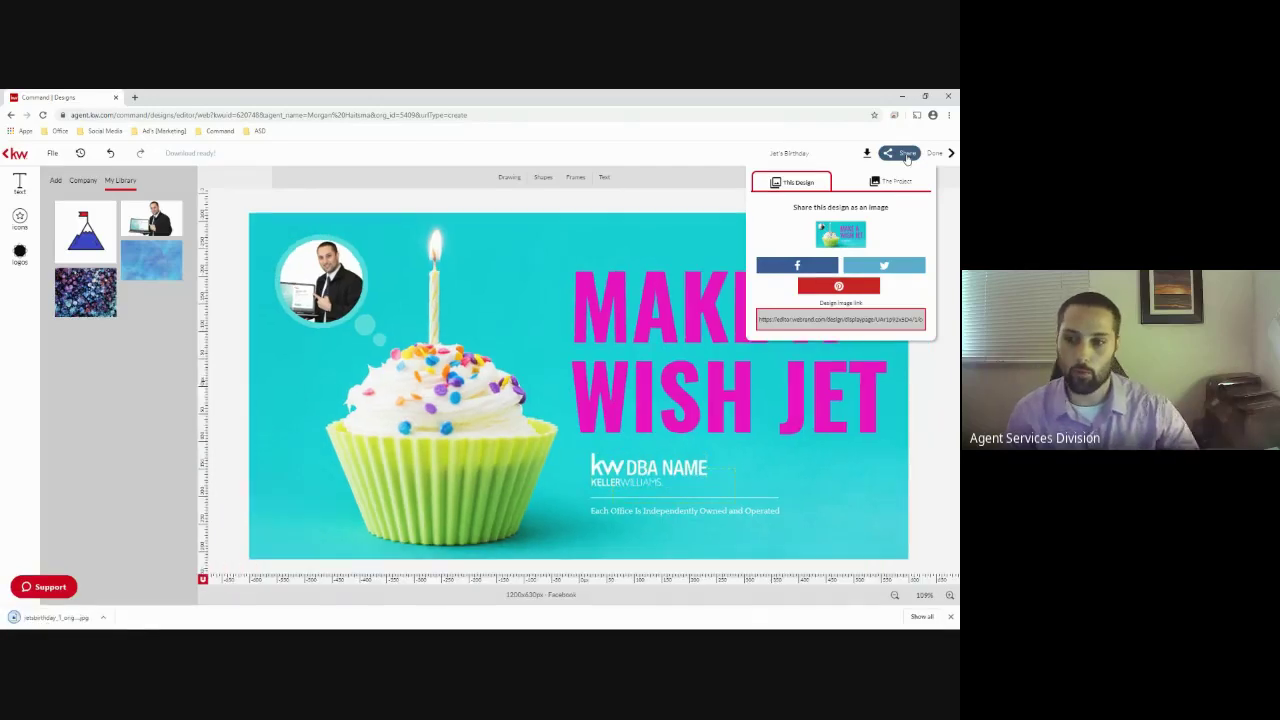
Copy the image link, then view the downloaded JPG from its folder and close it
click(800, 322)
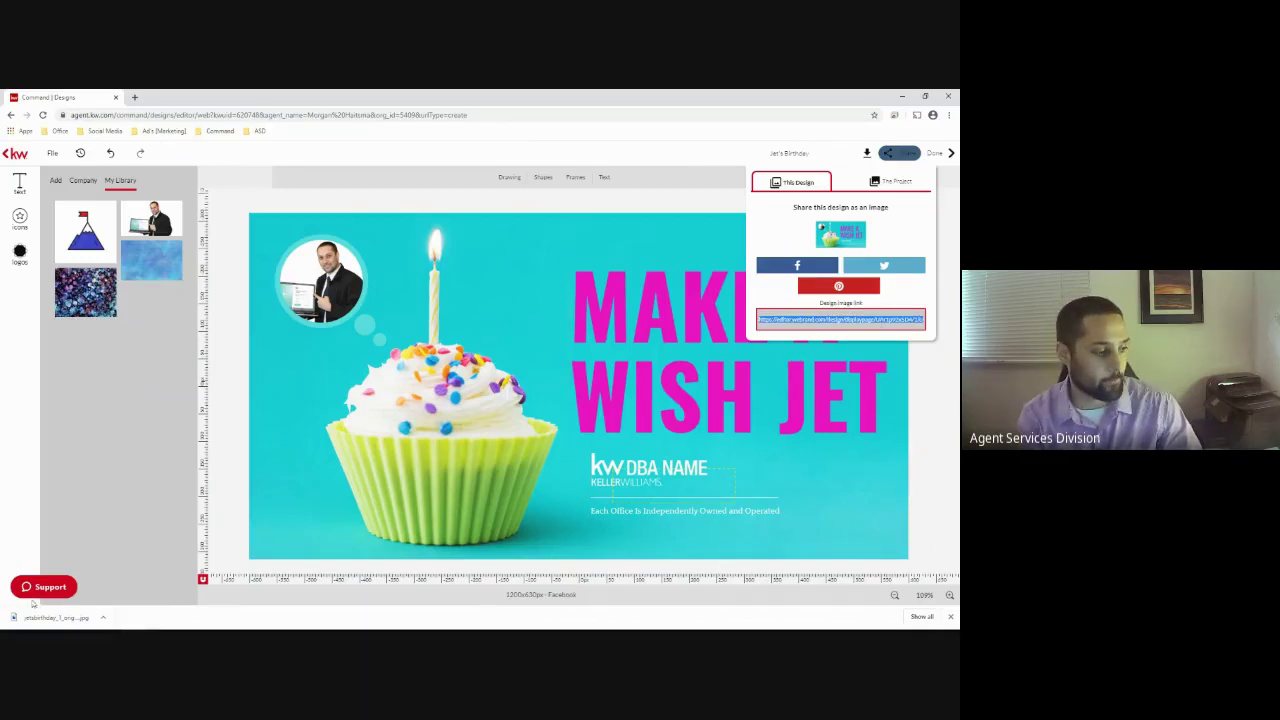
click(104, 617)
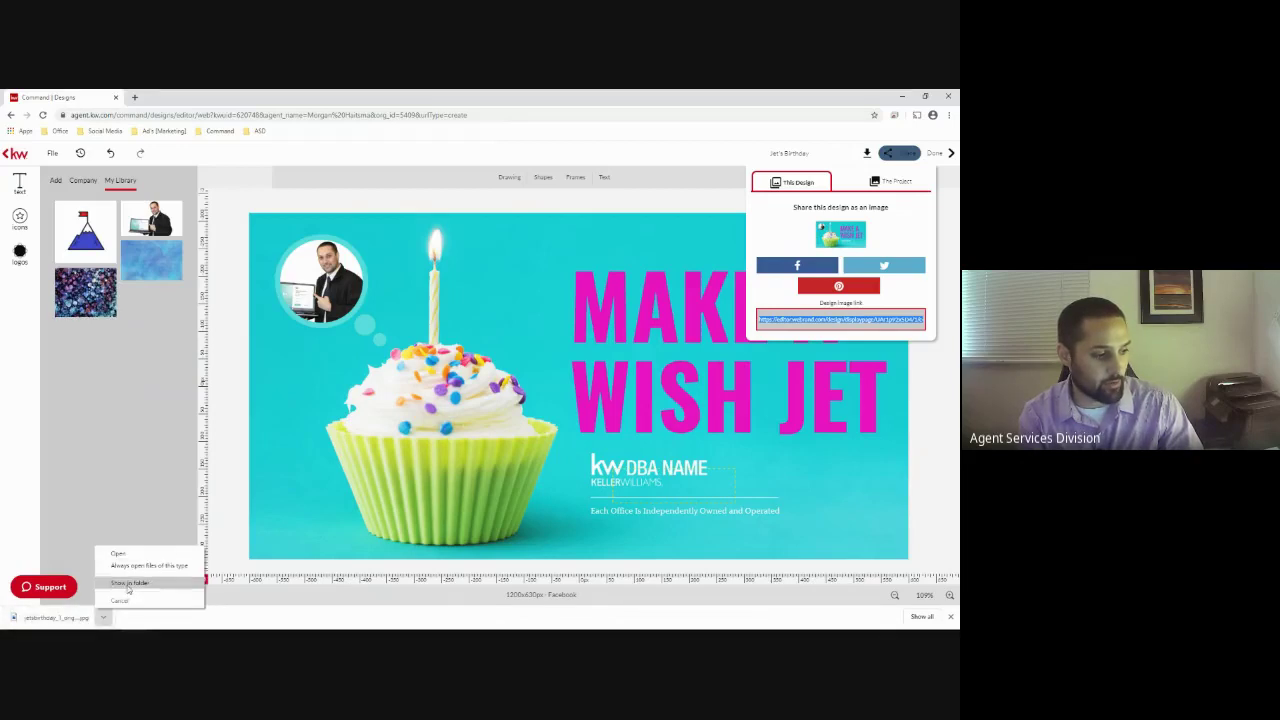
click(127, 586)
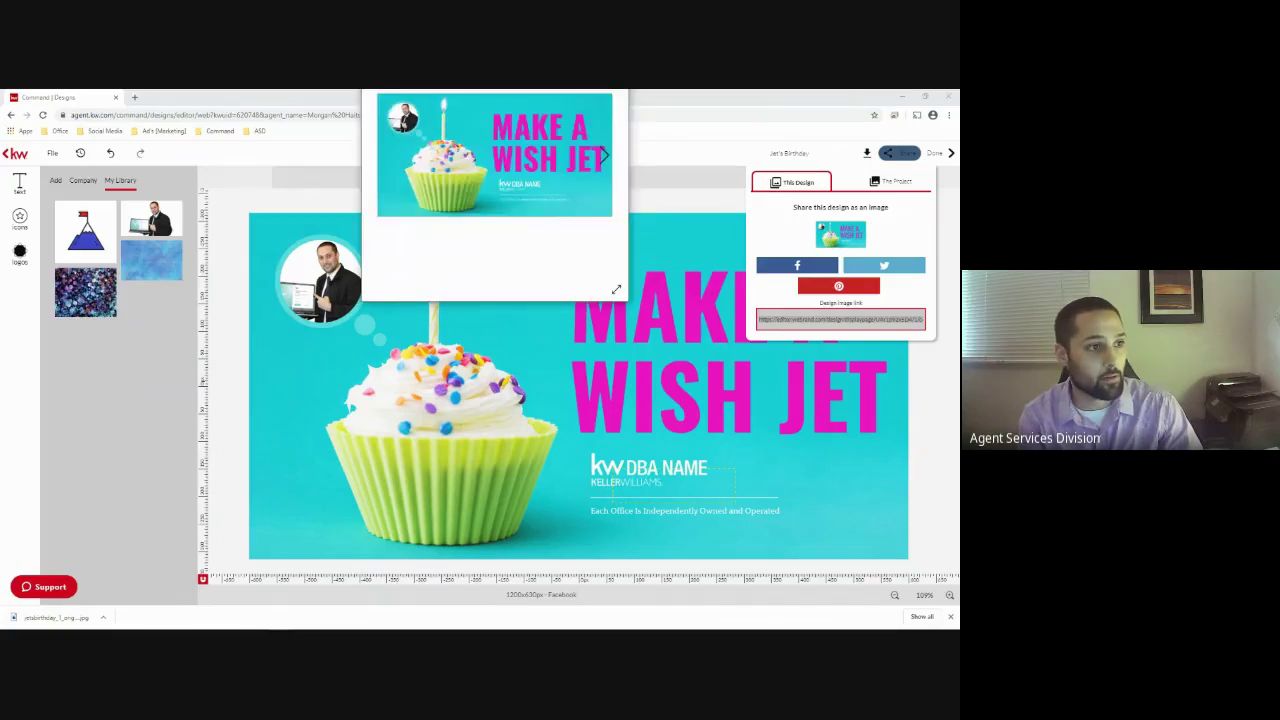
drag(496, 100, 349, 182)
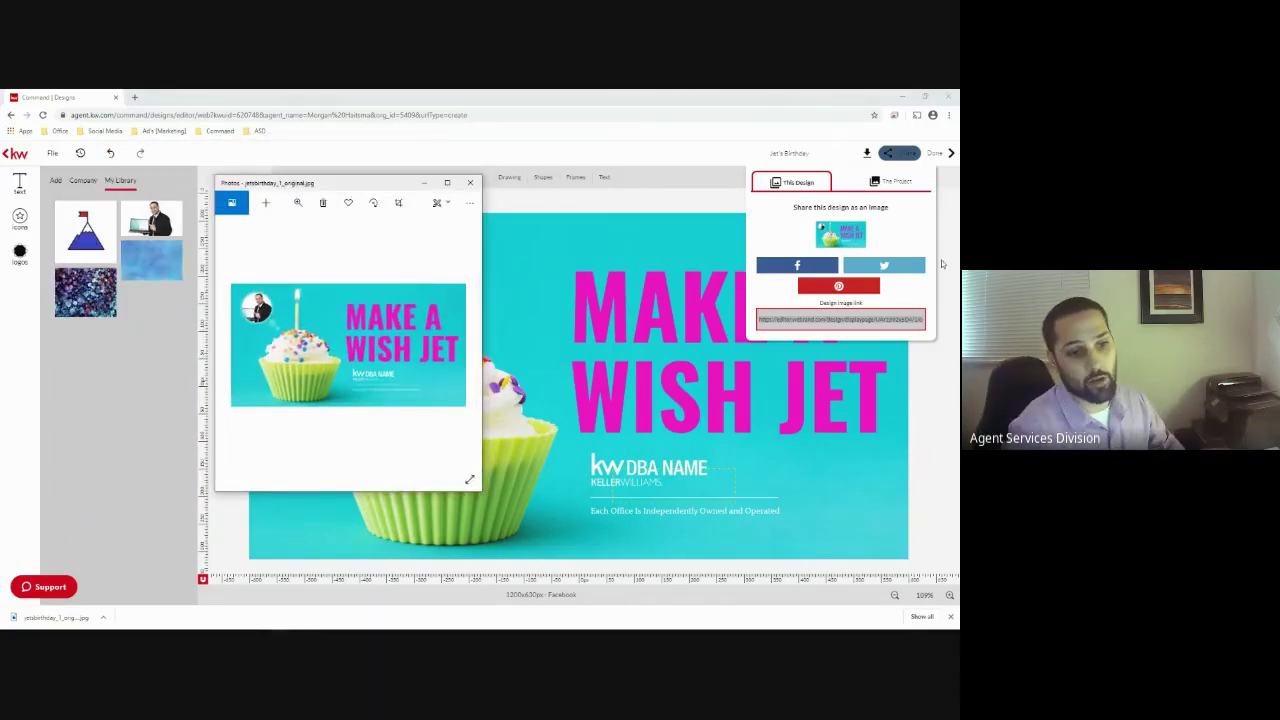
click(470, 182)
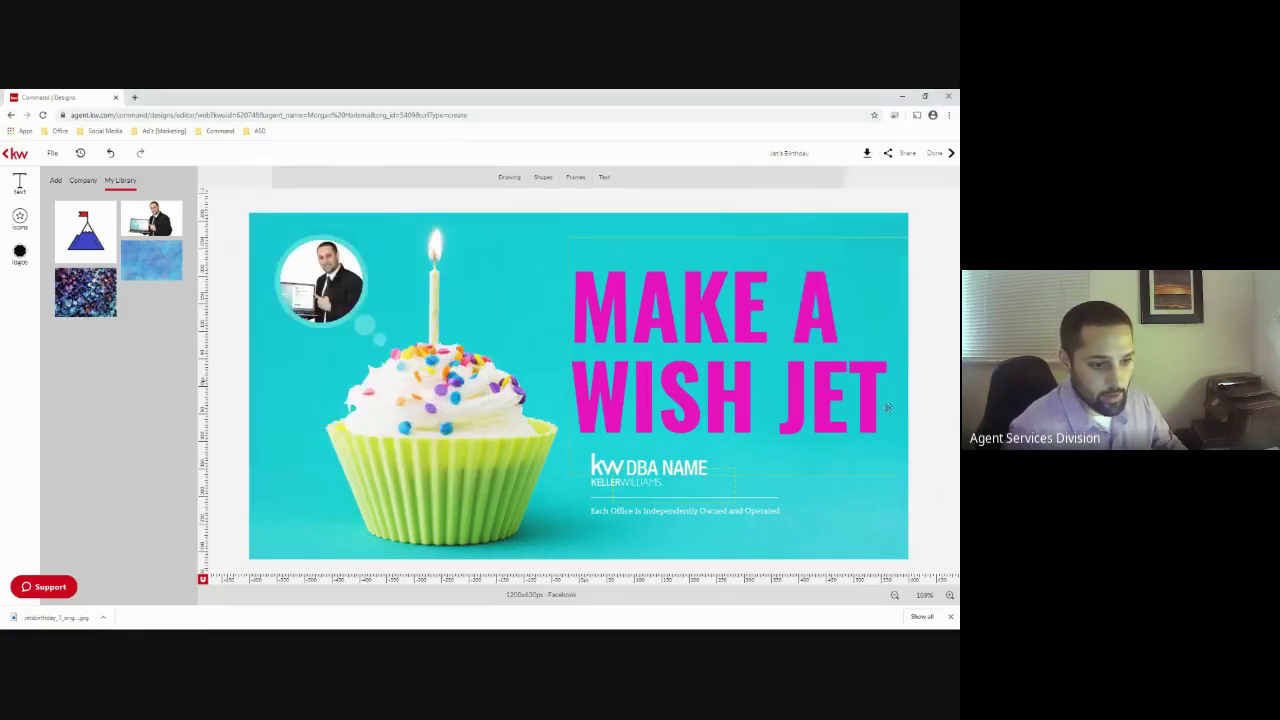
Change the headline to 'PARTY SUPPLIES', widen its box and nudge it down
click(784, 349)
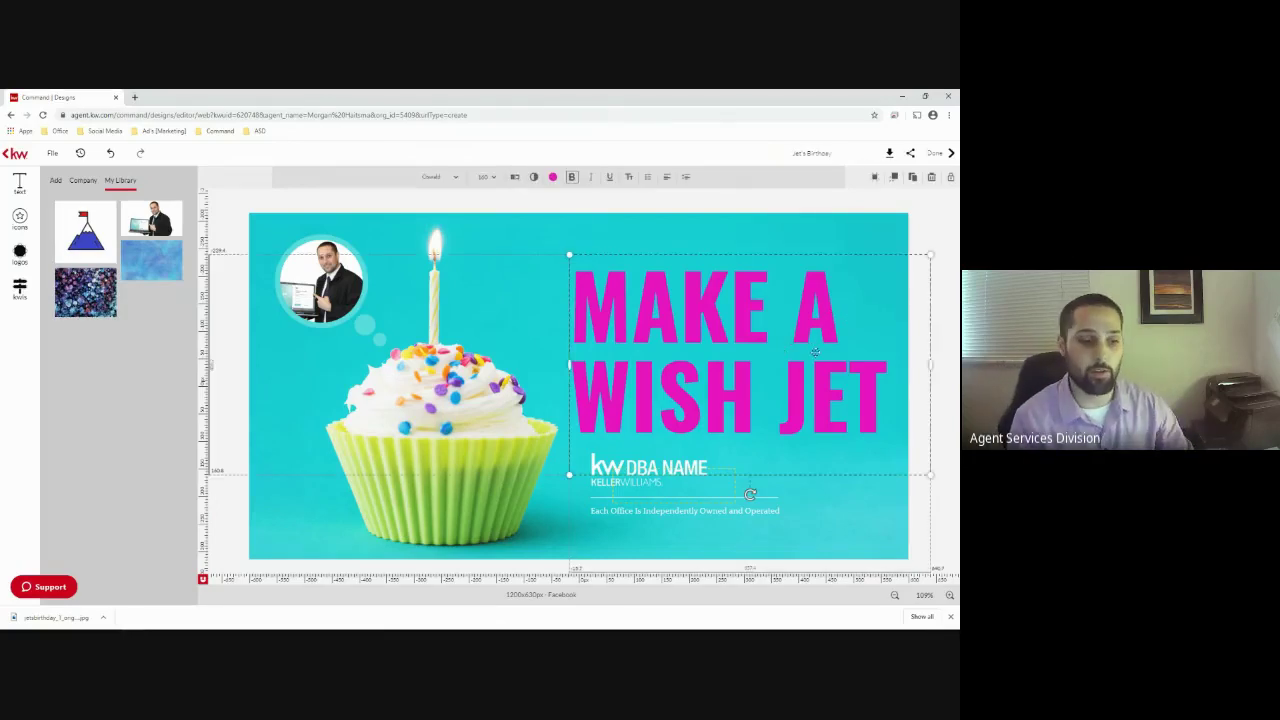
click(845, 390)
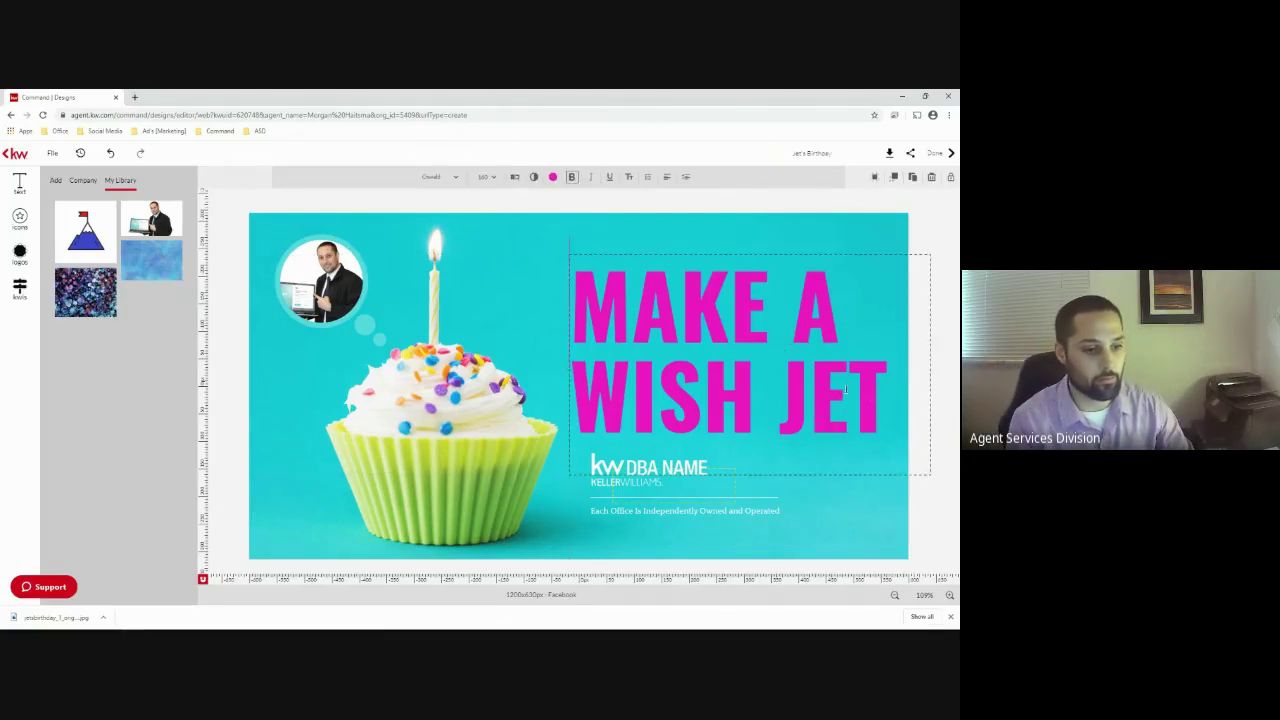
drag(885, 430, 540, 283)
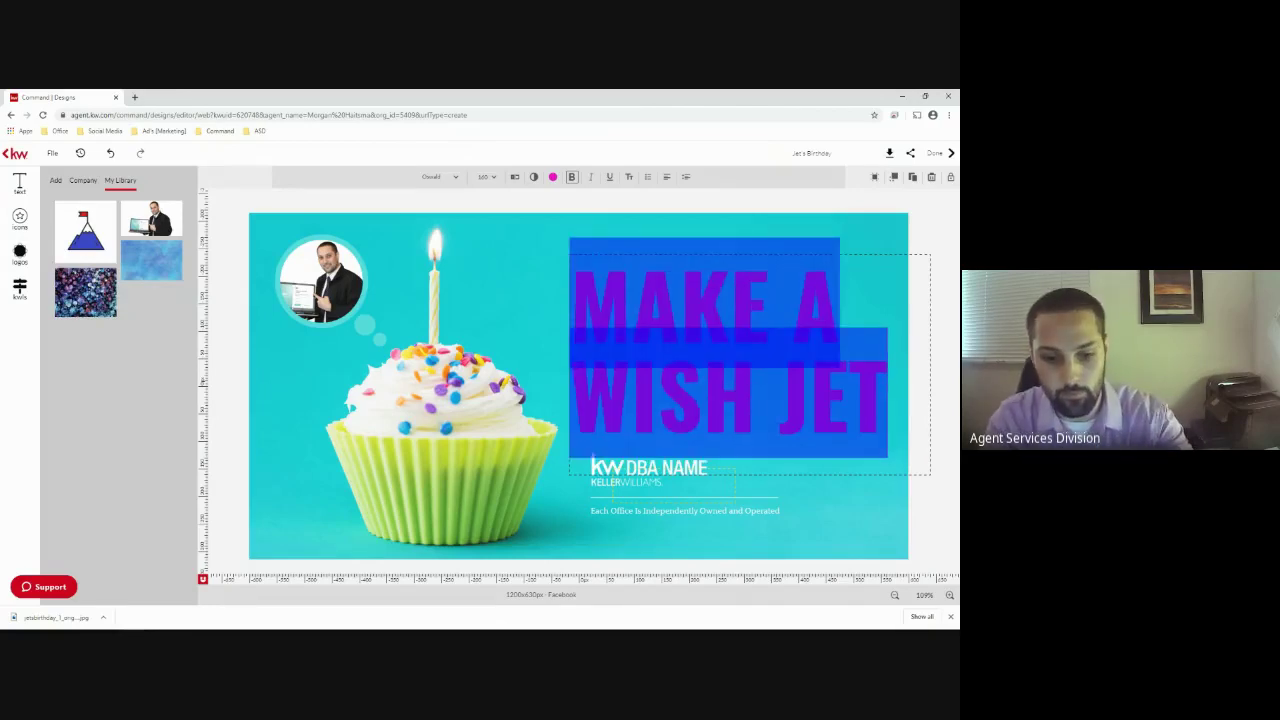
text(PAR)
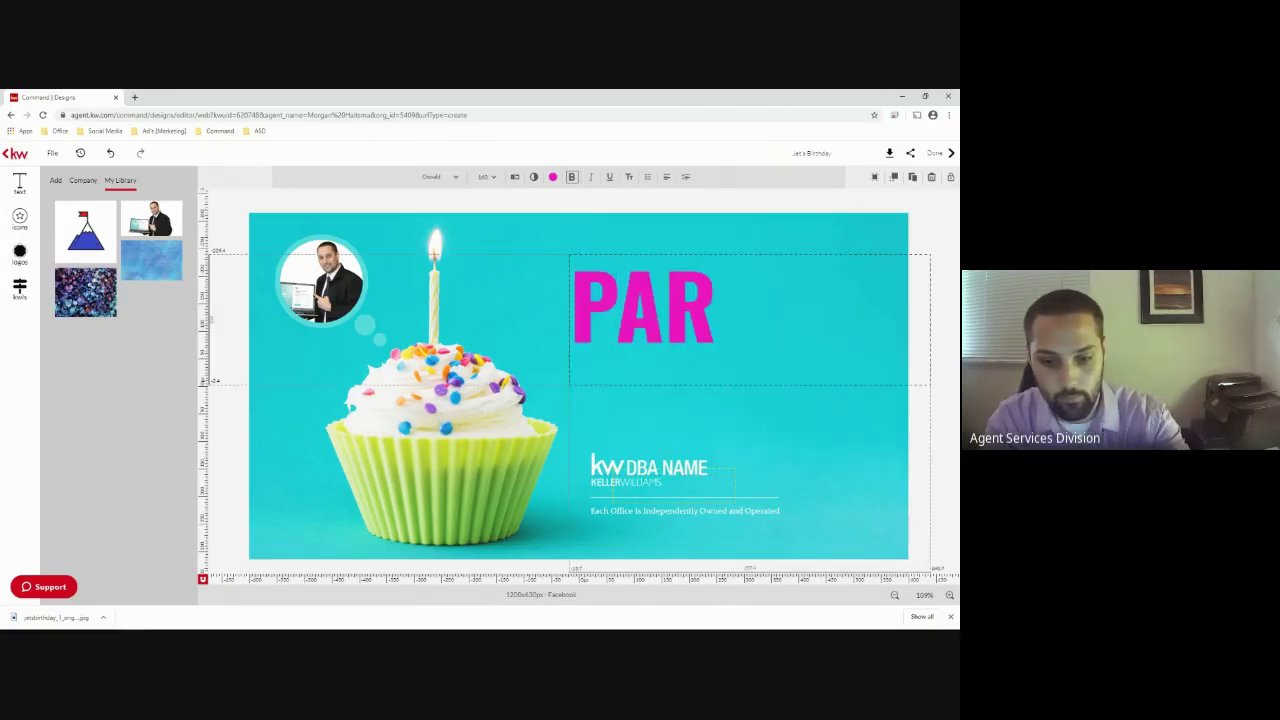
text(TY SUPPLIES)
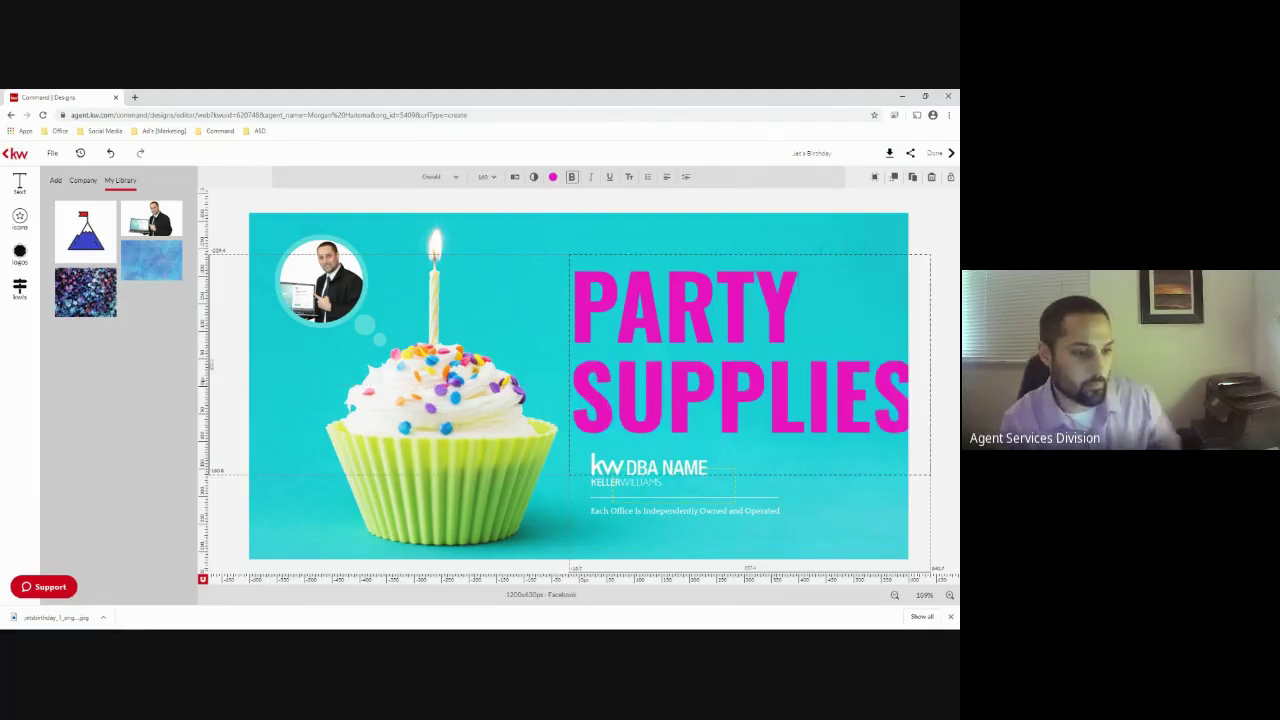
click(562, 366)
drag(566, 366, 537, 370)
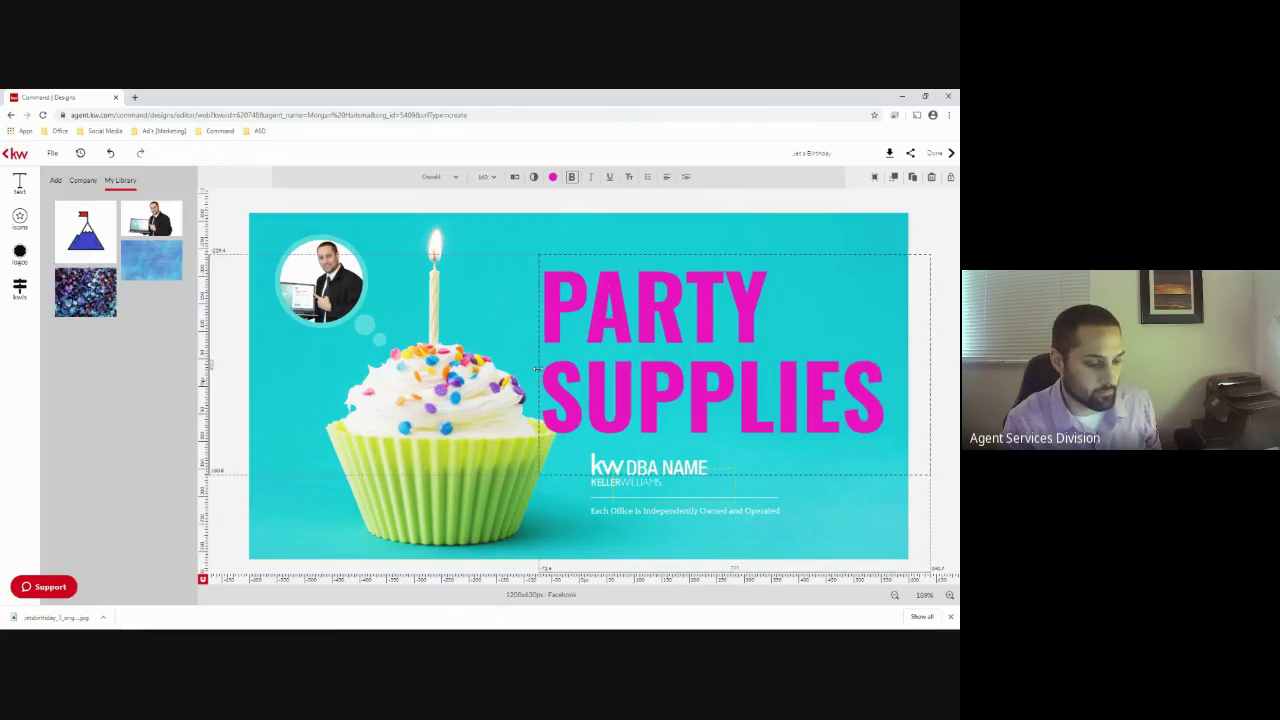
drag(626, 331, 628, 344)
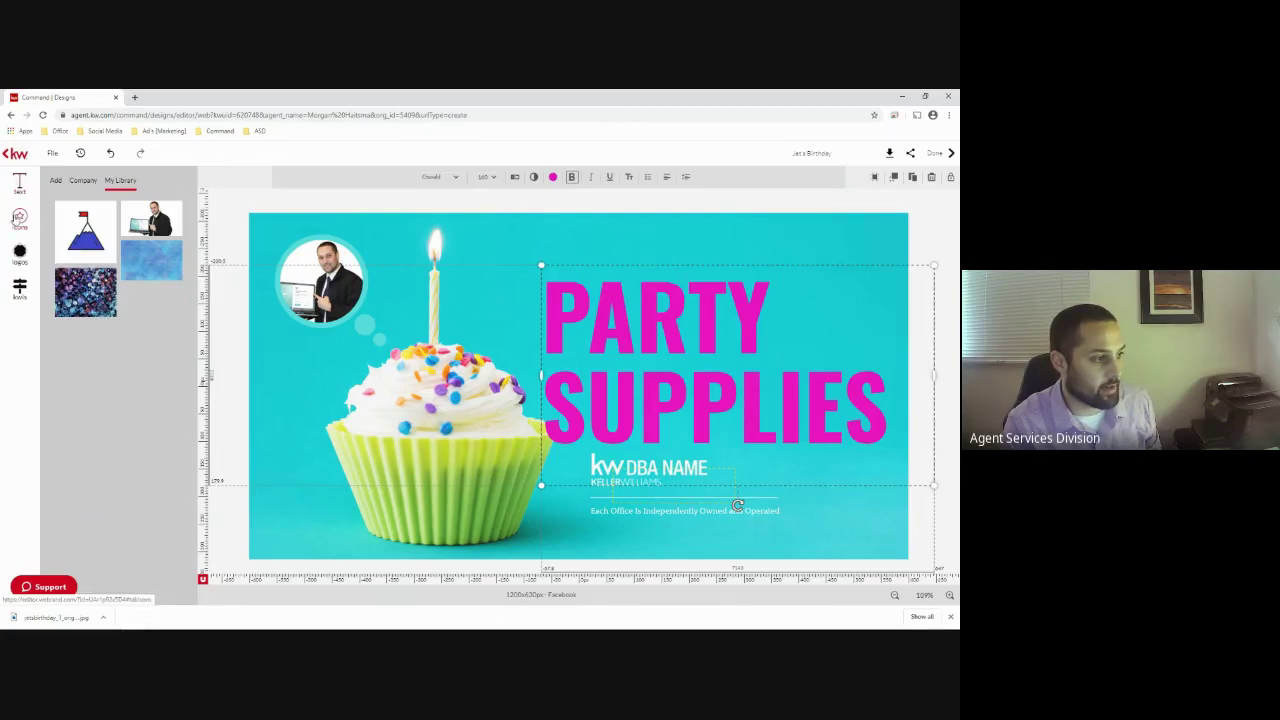
Place a small red envelope icon from Company logos beneath the office disclaimer
click(14, 218)
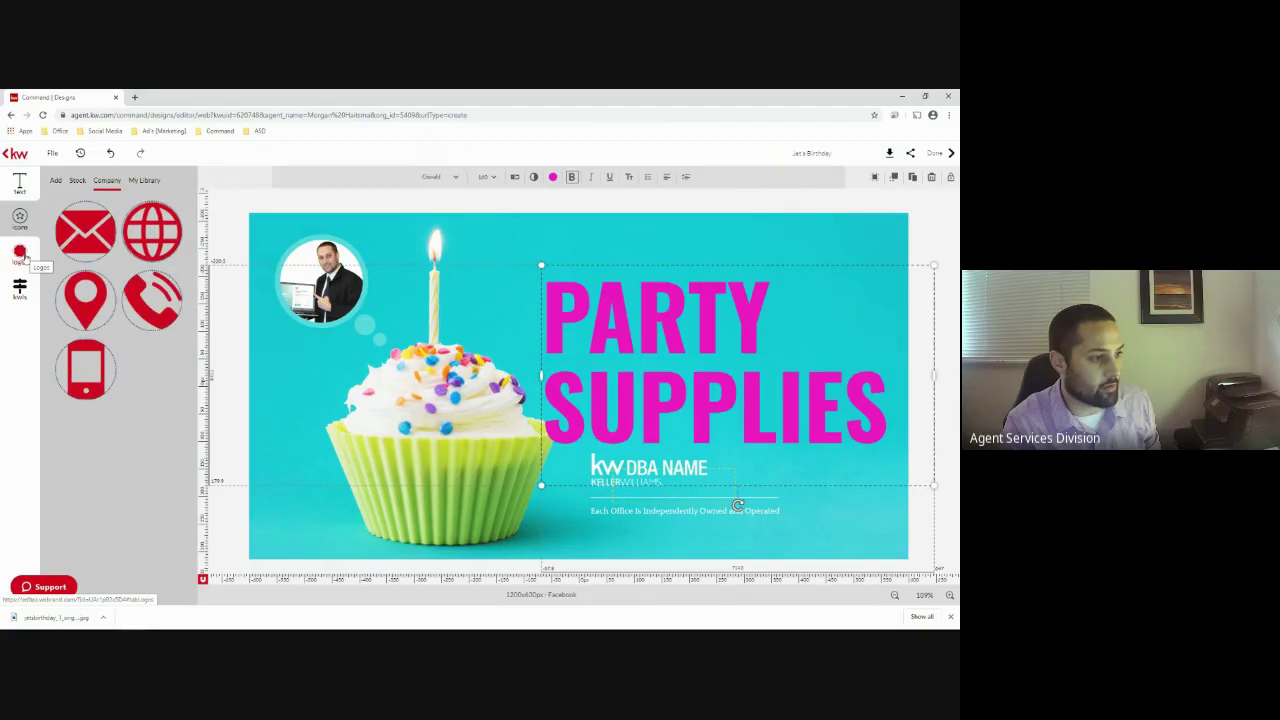
drag(80, 236, 309, 518)
drag(383, 464, 608, 533)
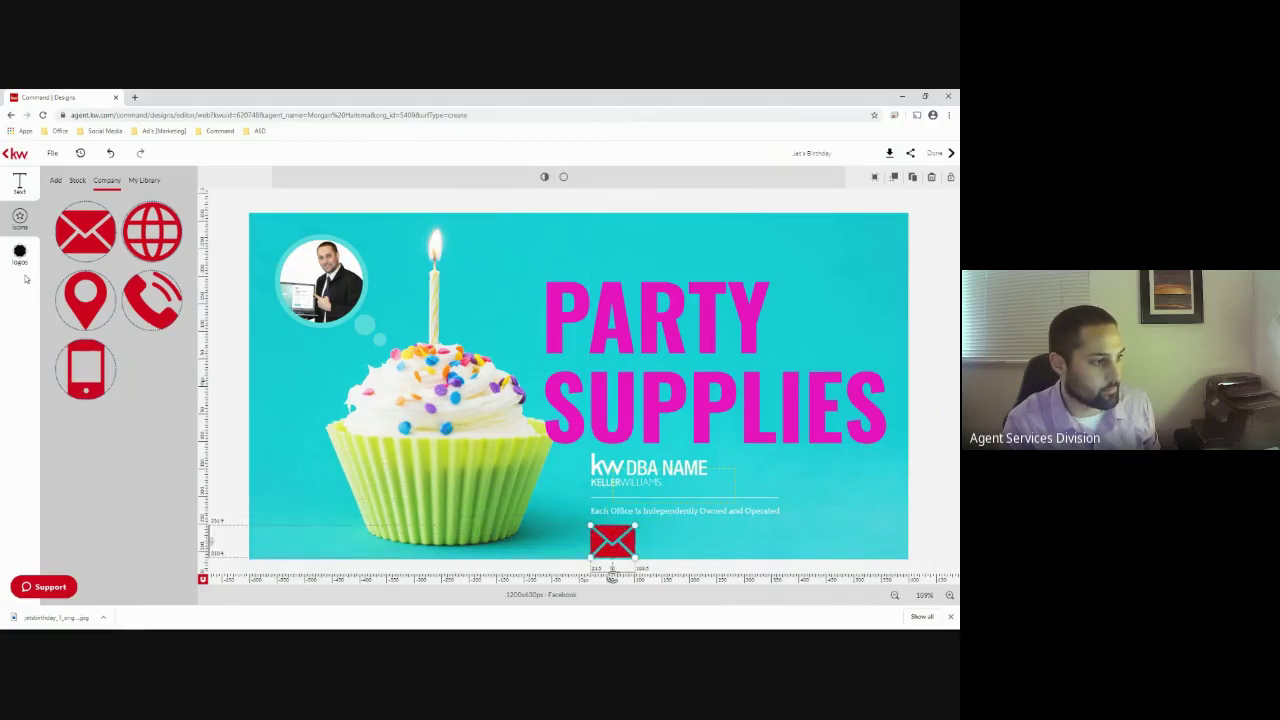
Add the 80% OFF banner from Text Banners to the design's top-right corner
click(20, 186)
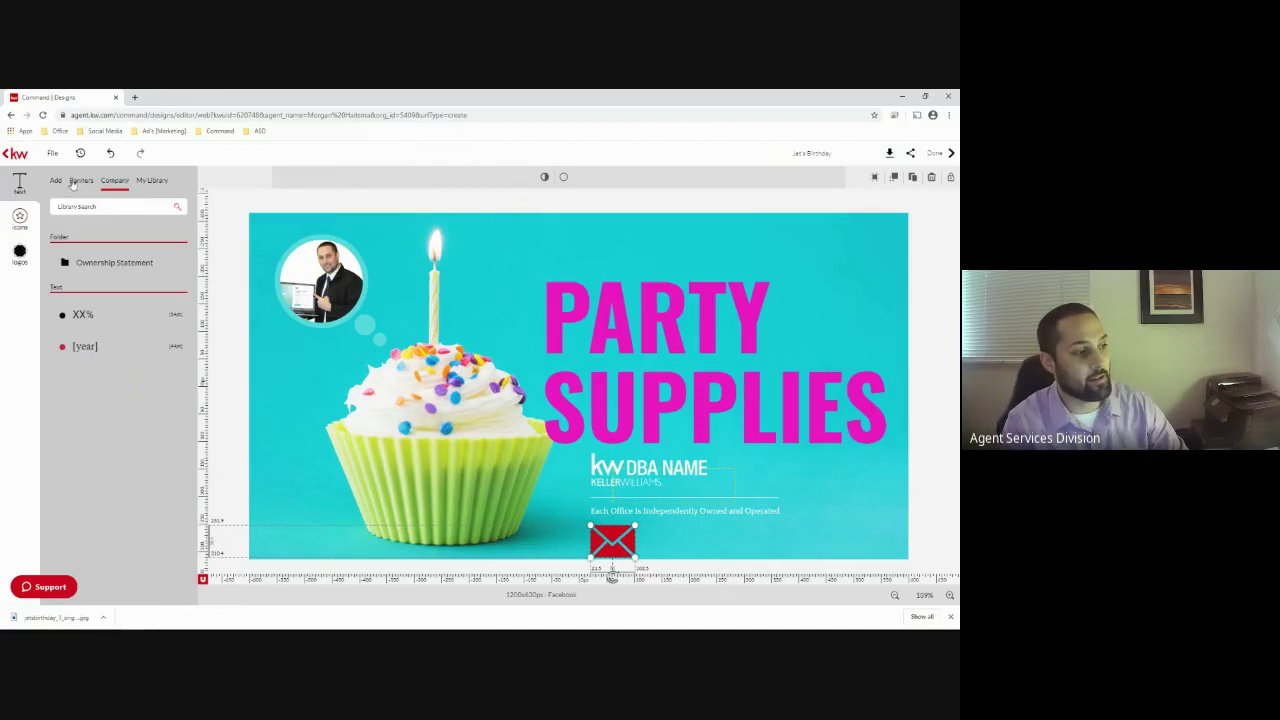
click(80, 181)
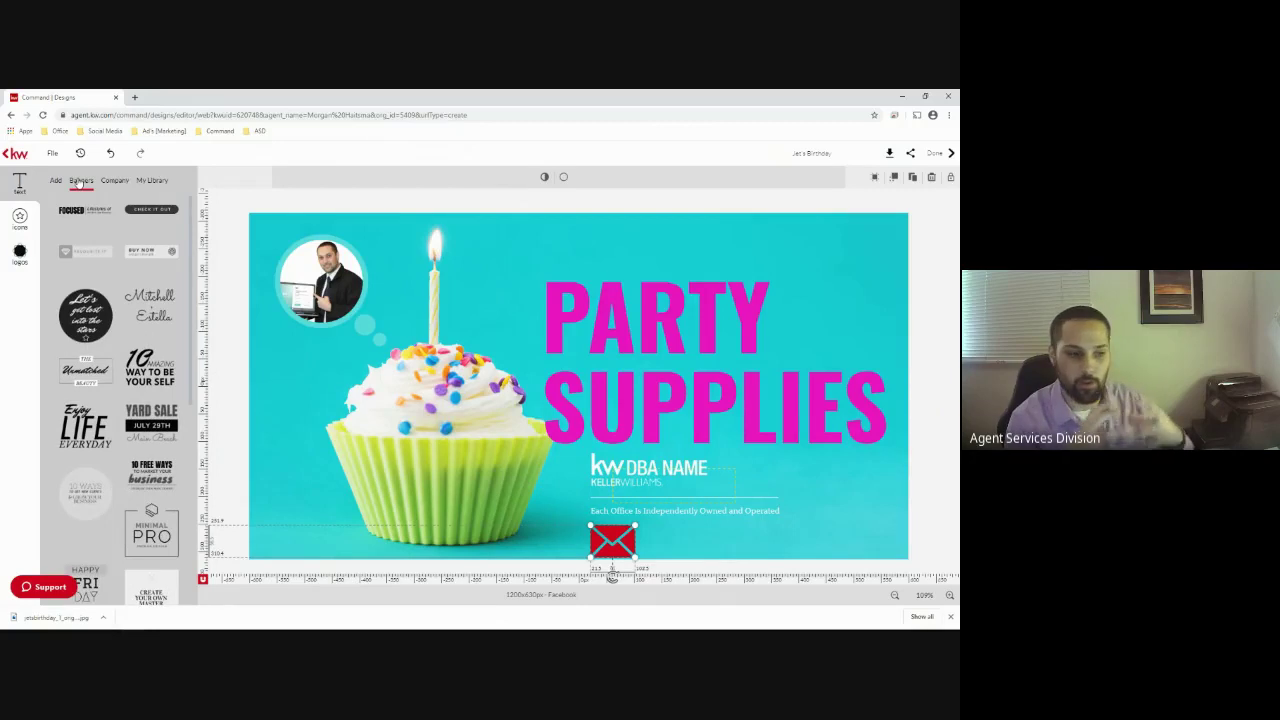
scroll(113, 343, down, 10)
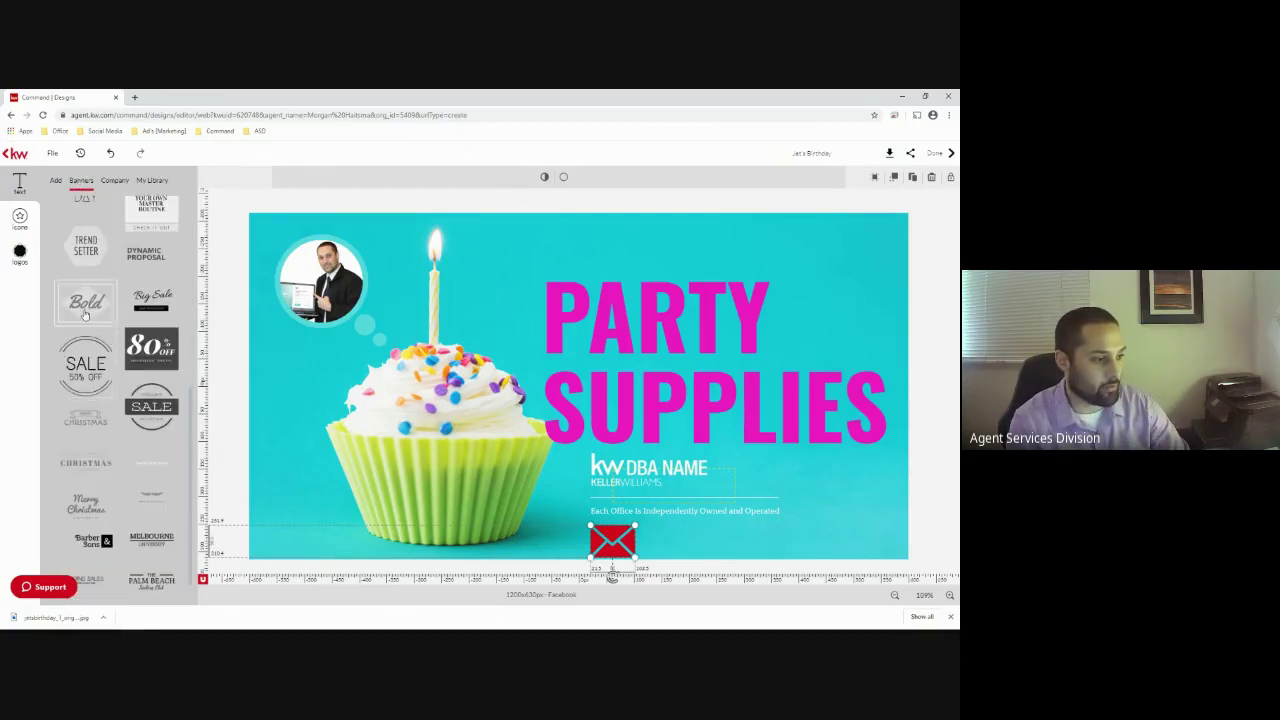
drag(151, 348, 862, 232)
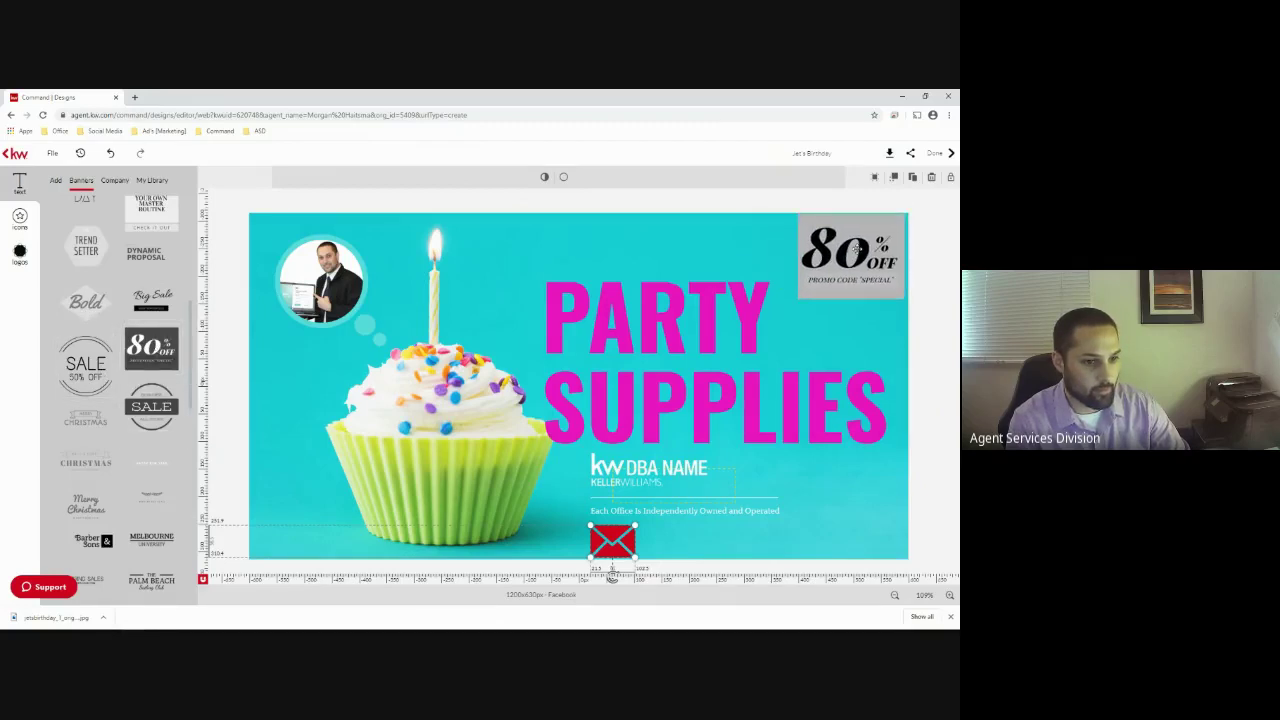
click(927, 335)
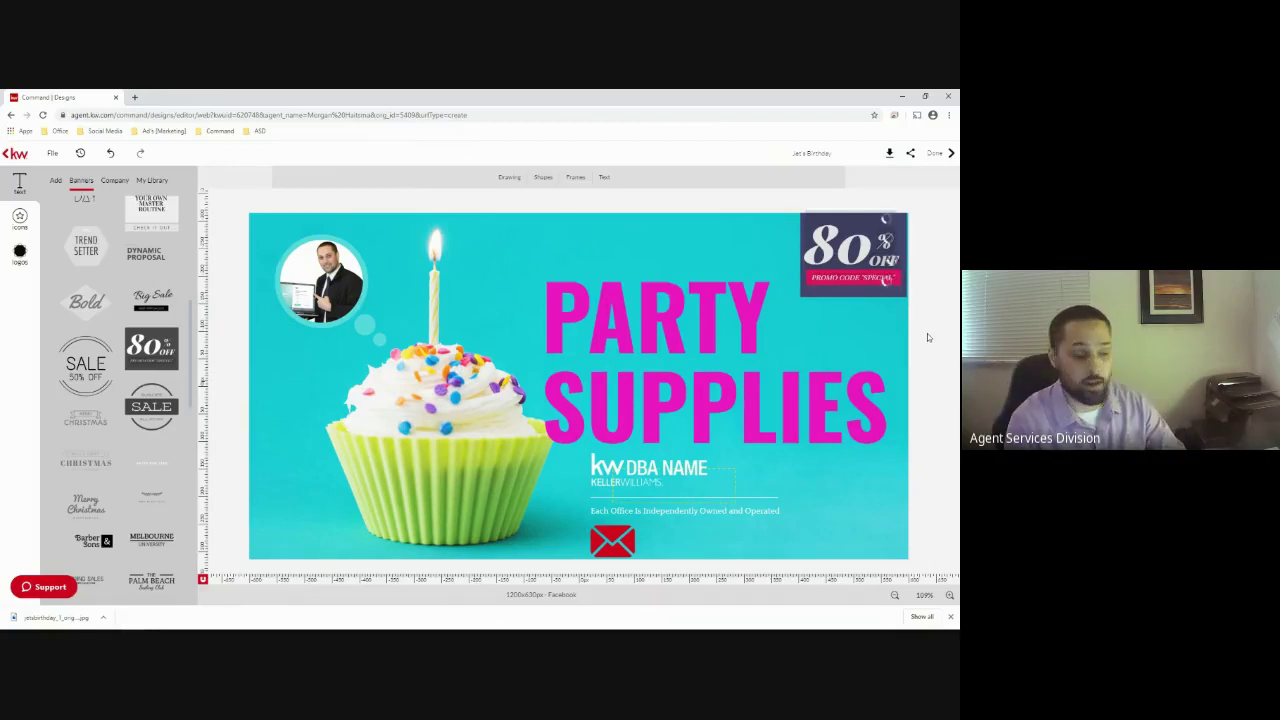
click(889, 152)
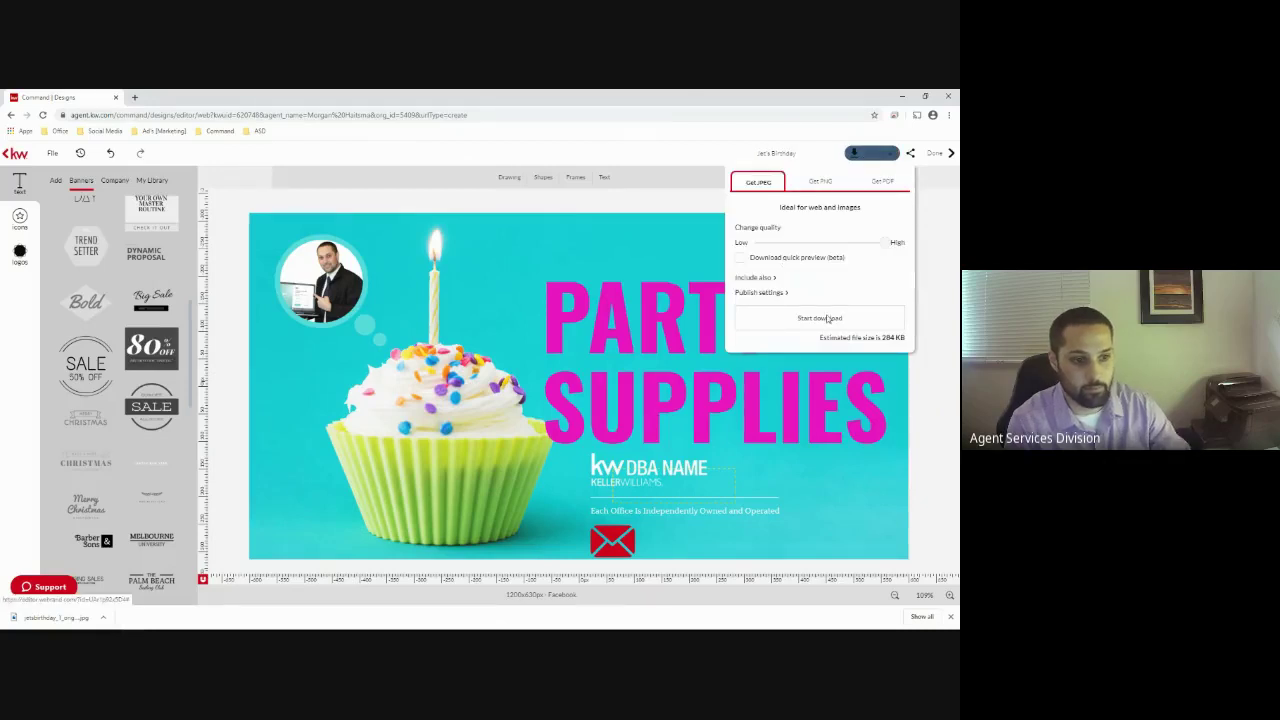
Download the Party Supplies design as a JPEG, then open and close the saved image
click(827, 318)
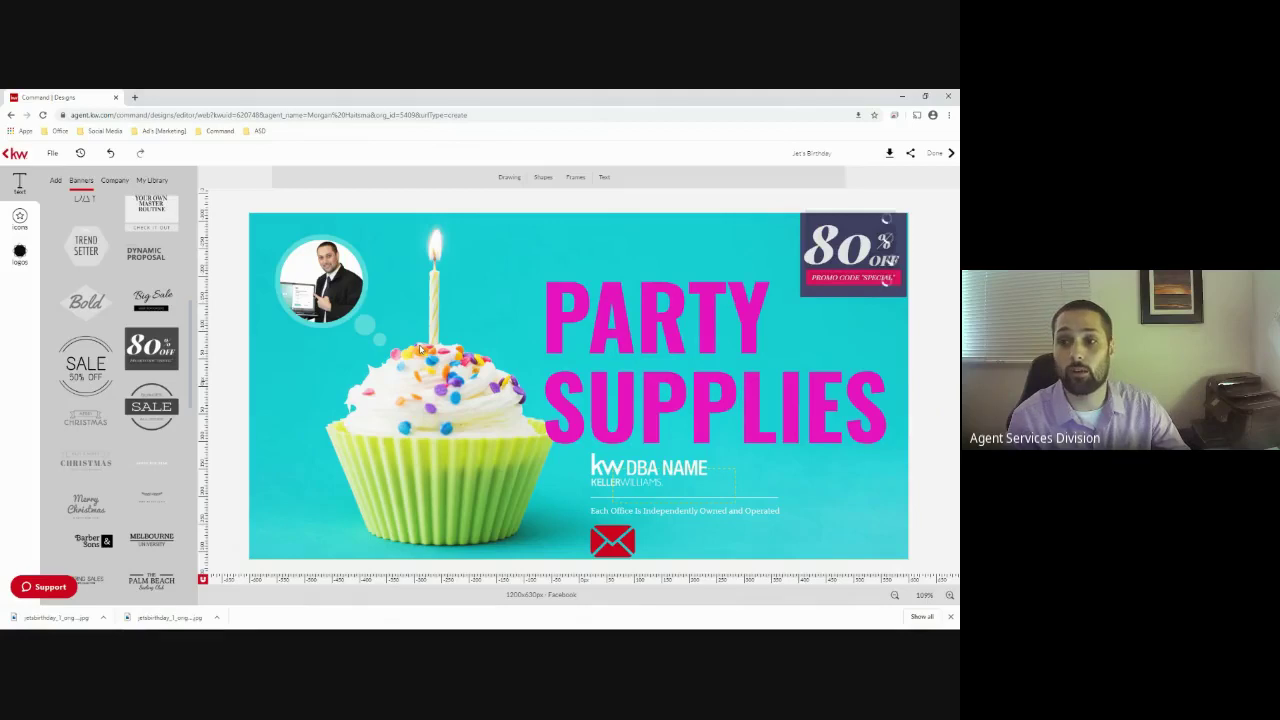
click(378, 310)
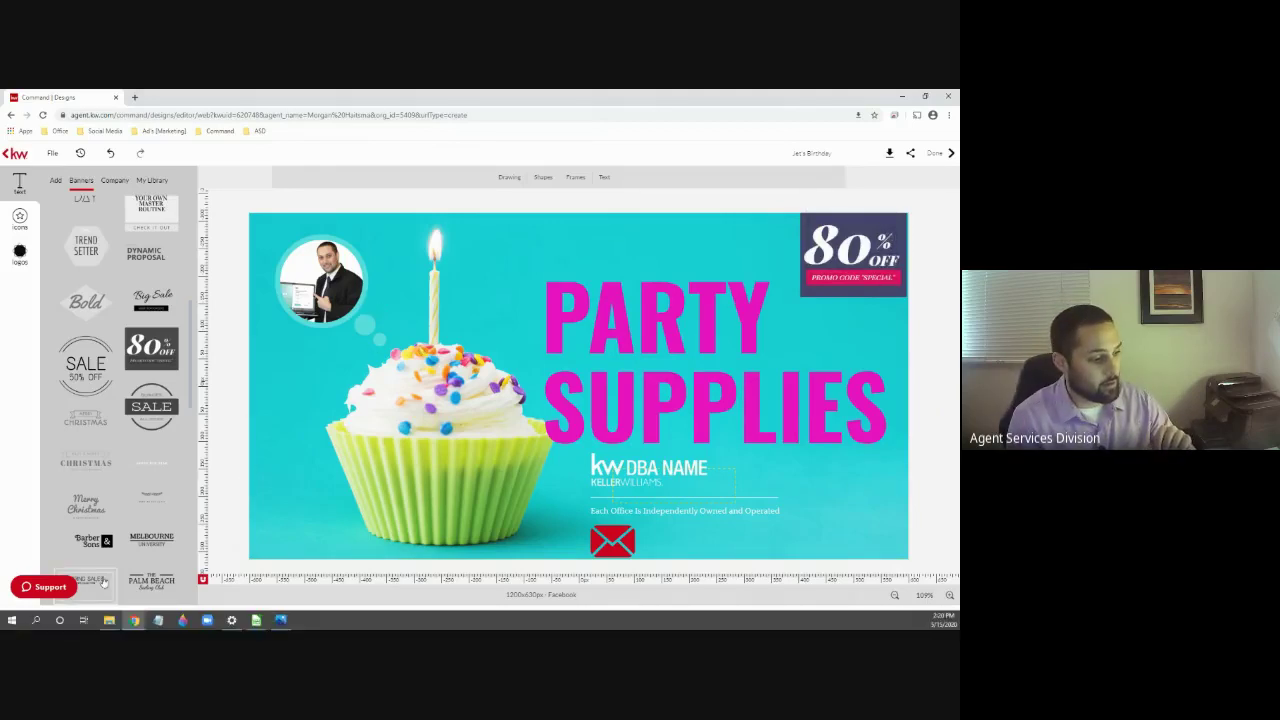
click(82, 620)
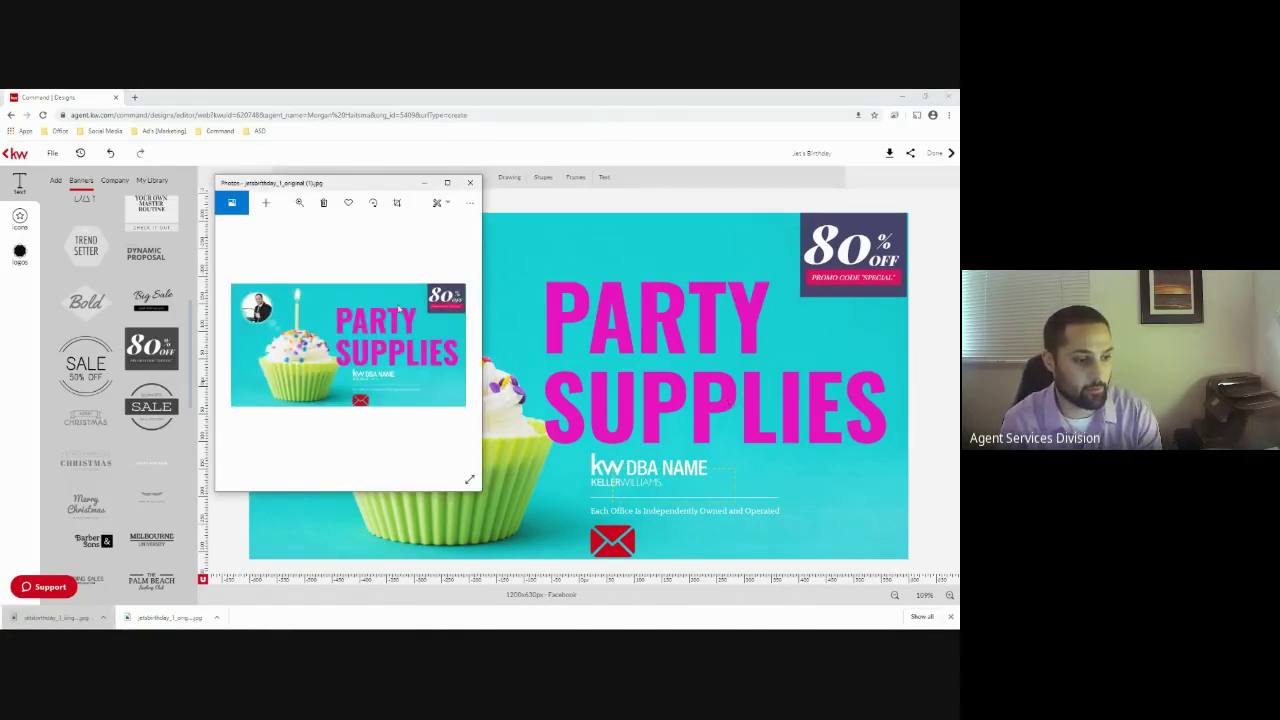
click(470, 182)
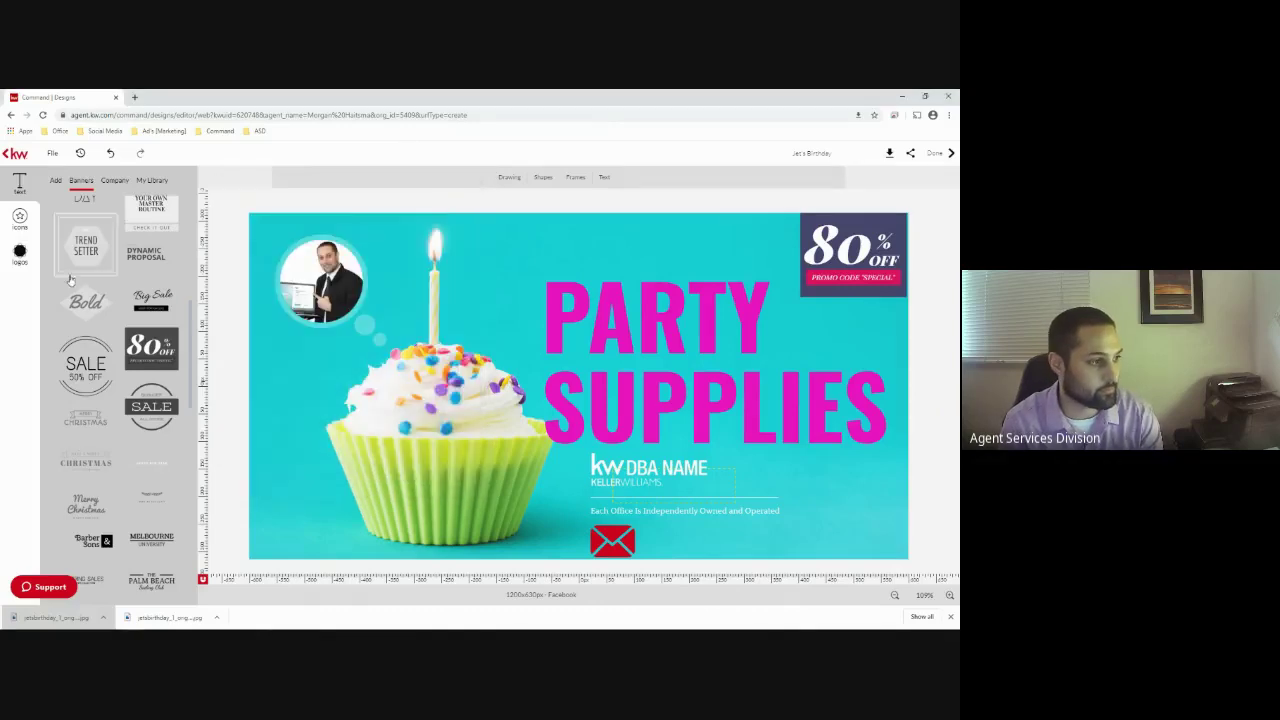
Place a stock tree icon at the bottom-left, enlarge it, make it wider and shorter, and raise it
click(20, 254)
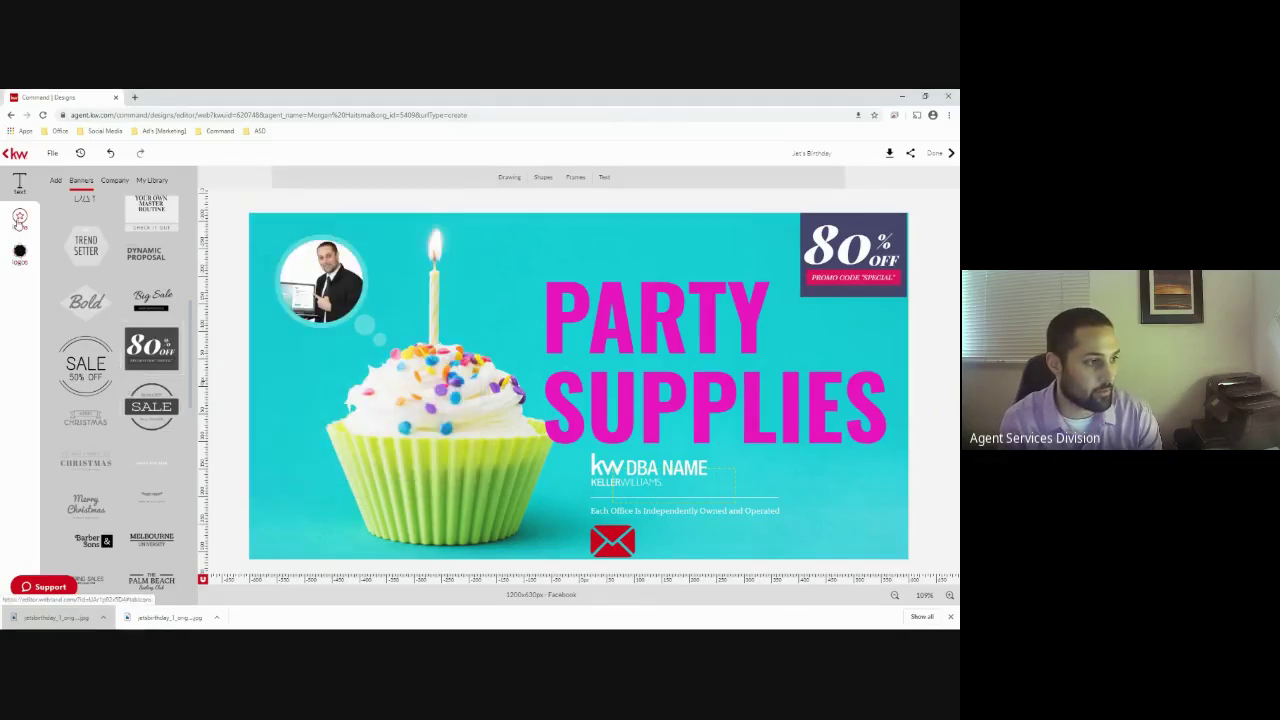
click(72, 183)
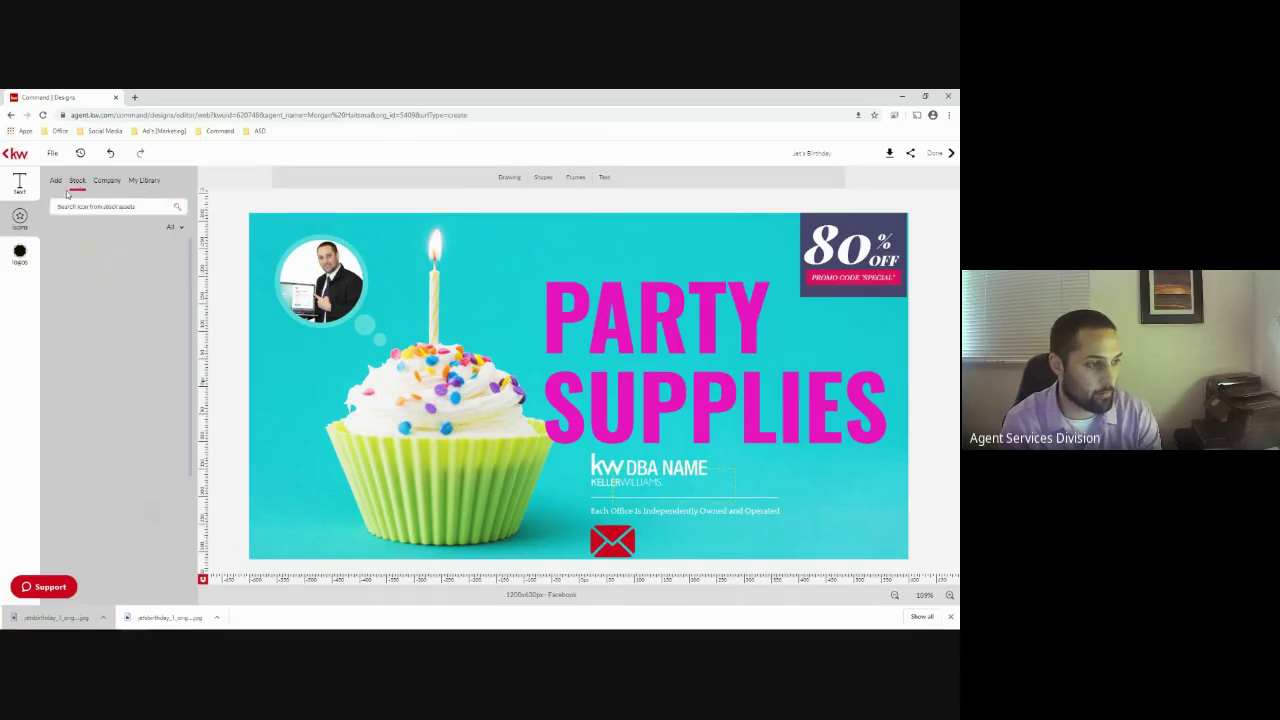
scroll(152, 410, down, 2)
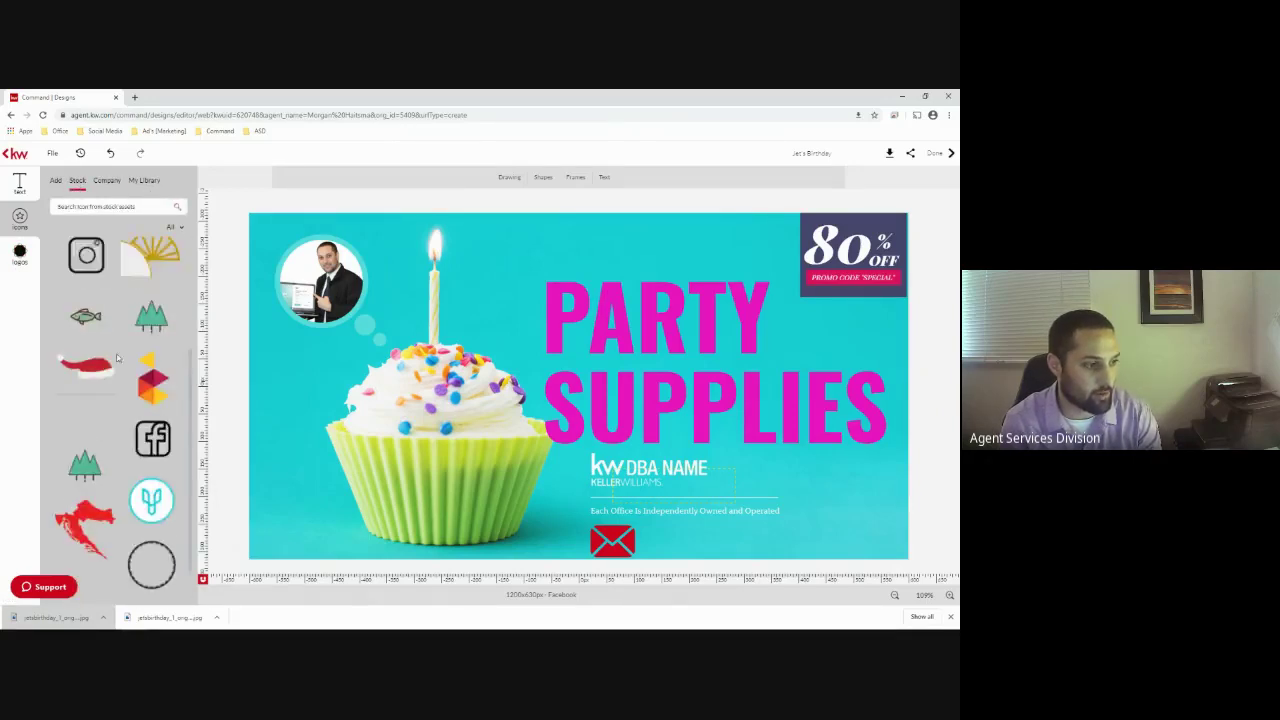
scroll(155, 415, up, 1)
drag(152, 405, 292, 512)
drag(241, 461, 268, 410)
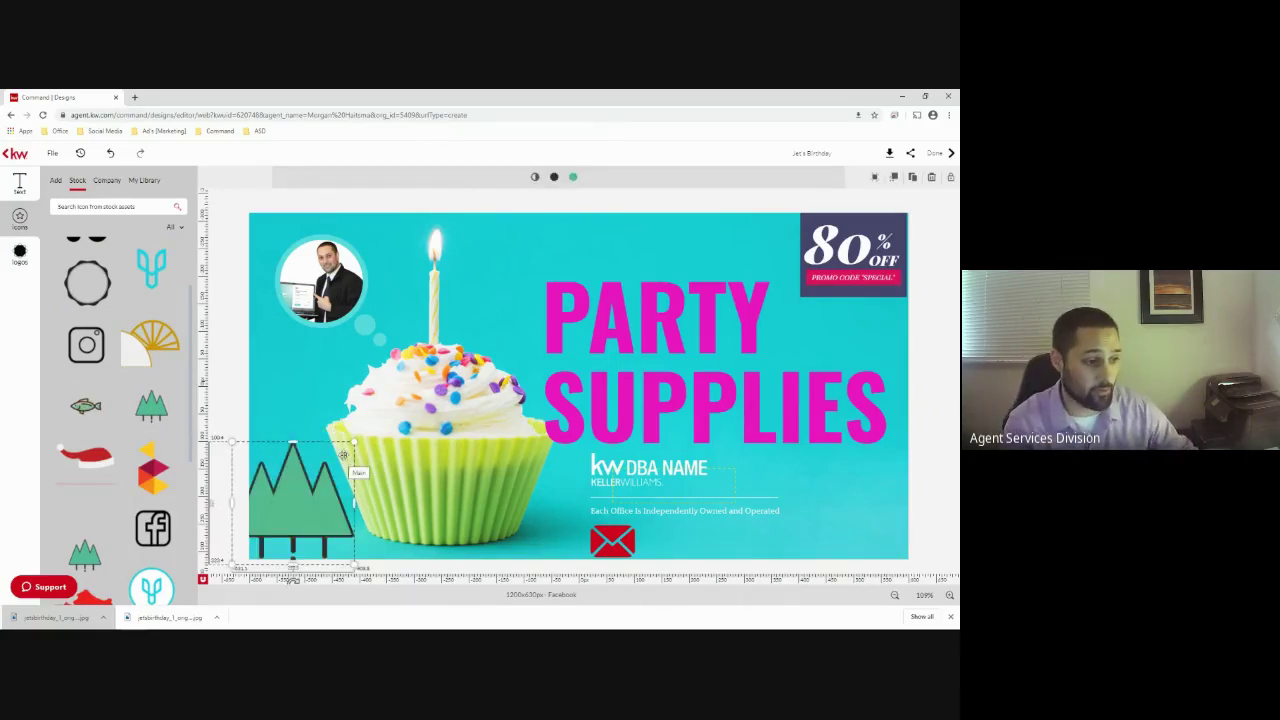
drag(350, 443, 365, 455)
drag(287, 533, 292, 503)
click(222, 395)
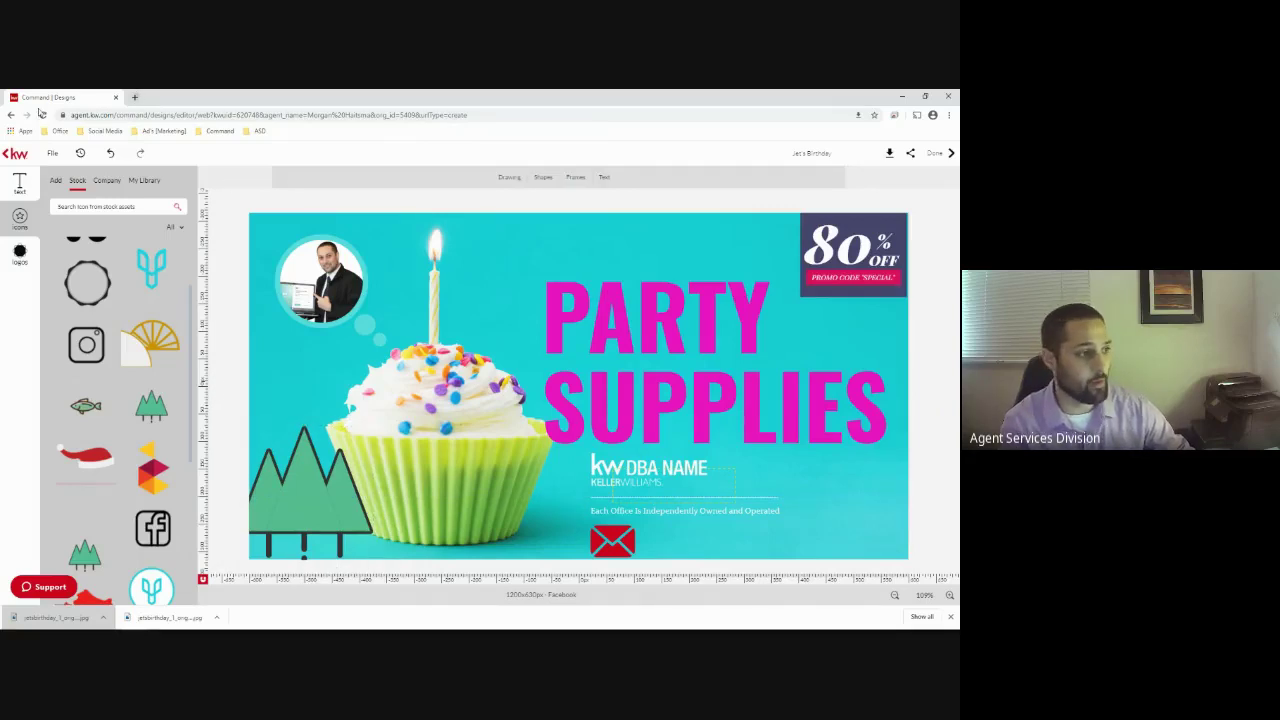
Exit the birthday design without saving and start a new design from Command's Designs area
click(13, 154)
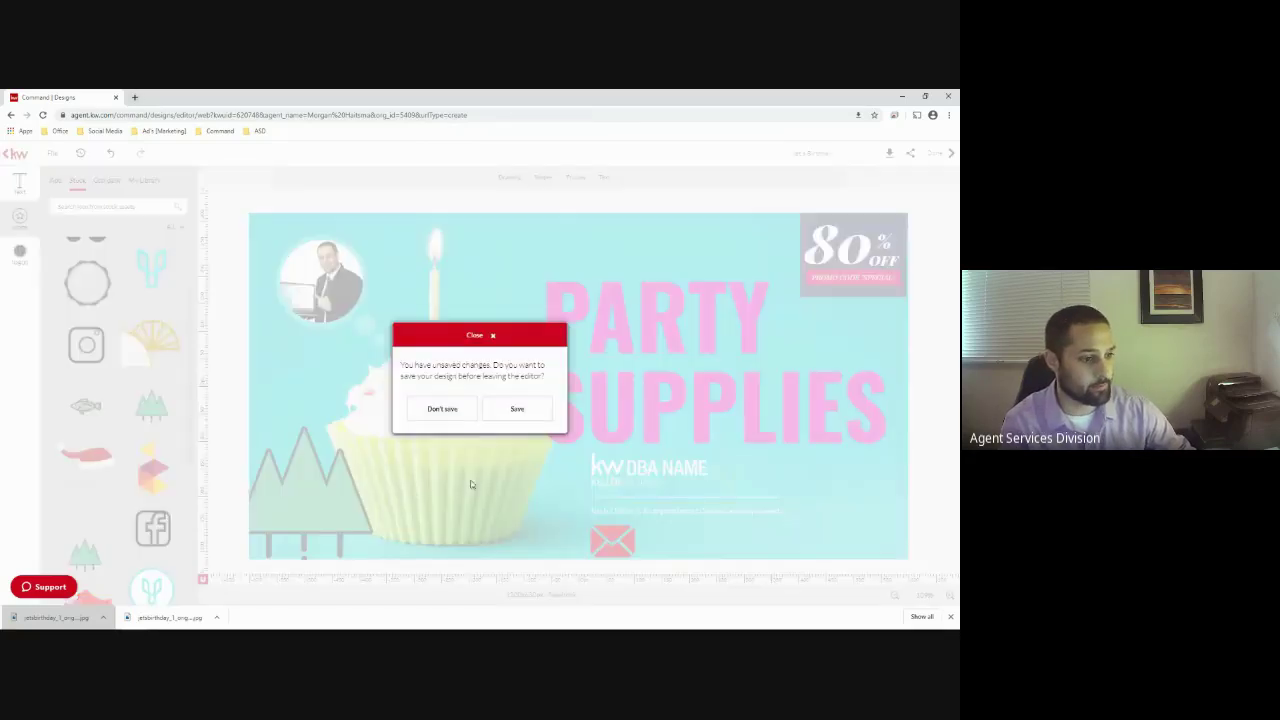
click(438, 410)
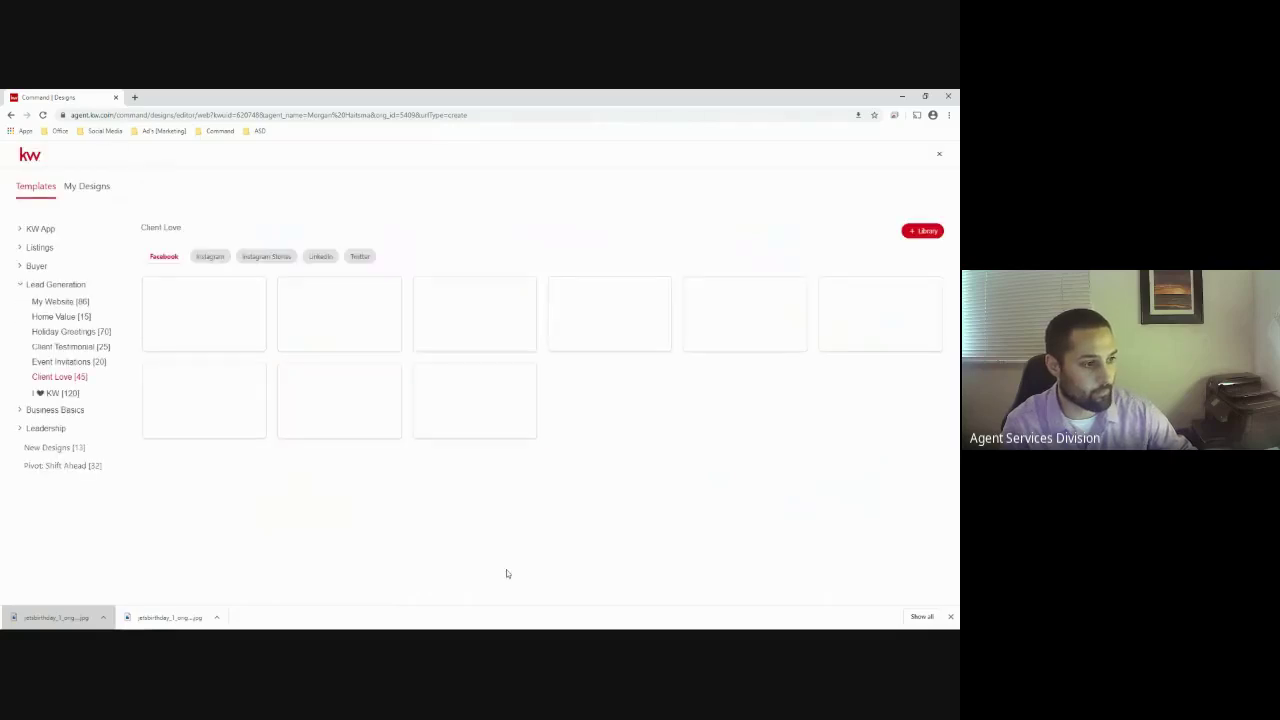
click(220, 131)
click(222, 161)
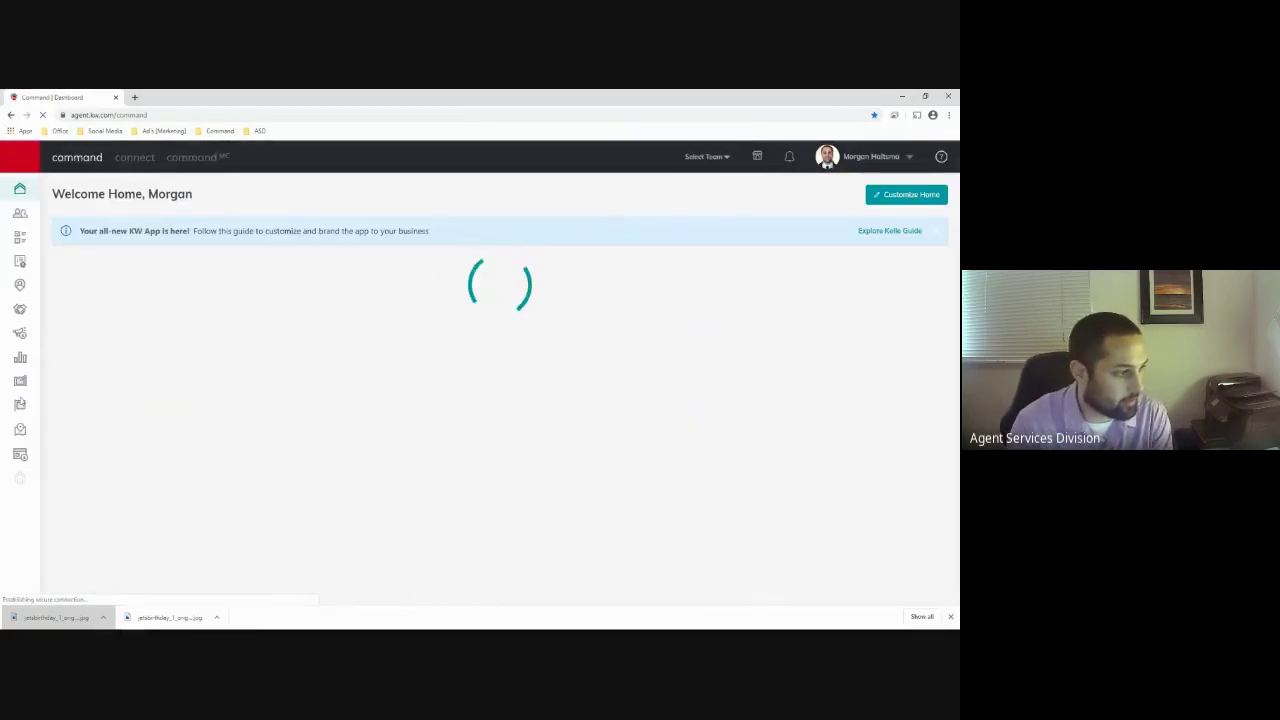
click(20, 381)
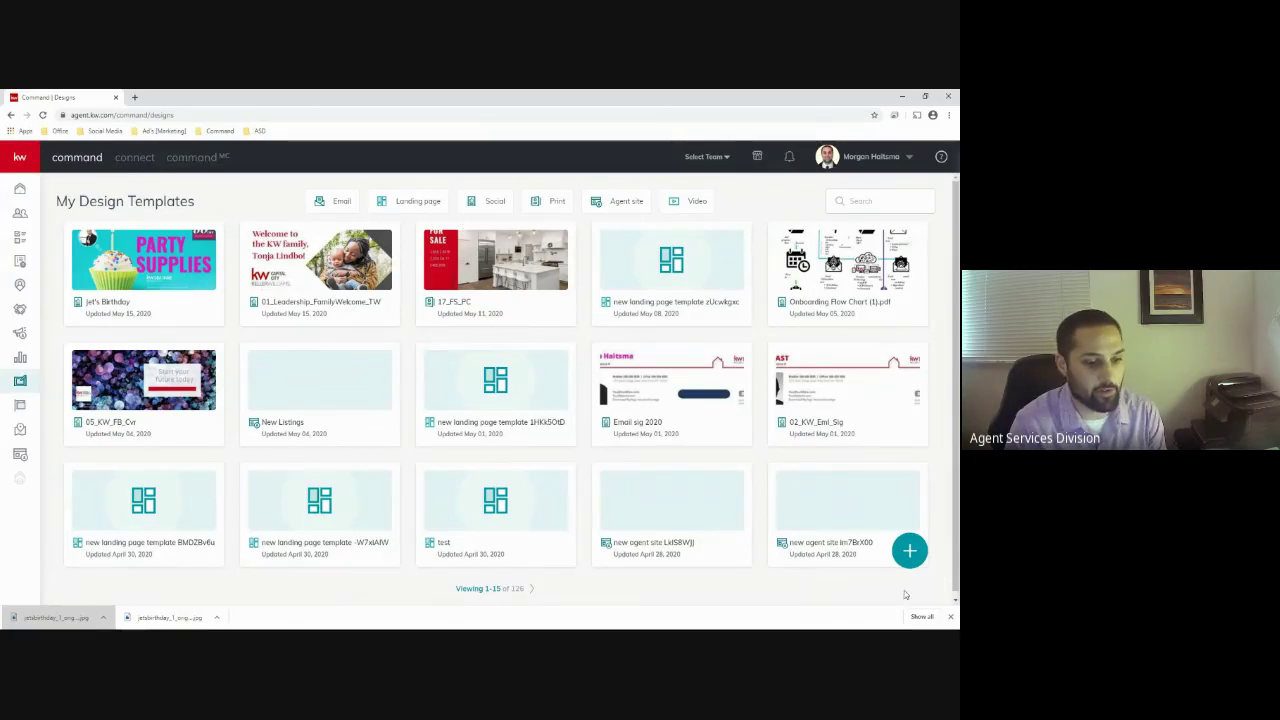
click(911, 552)
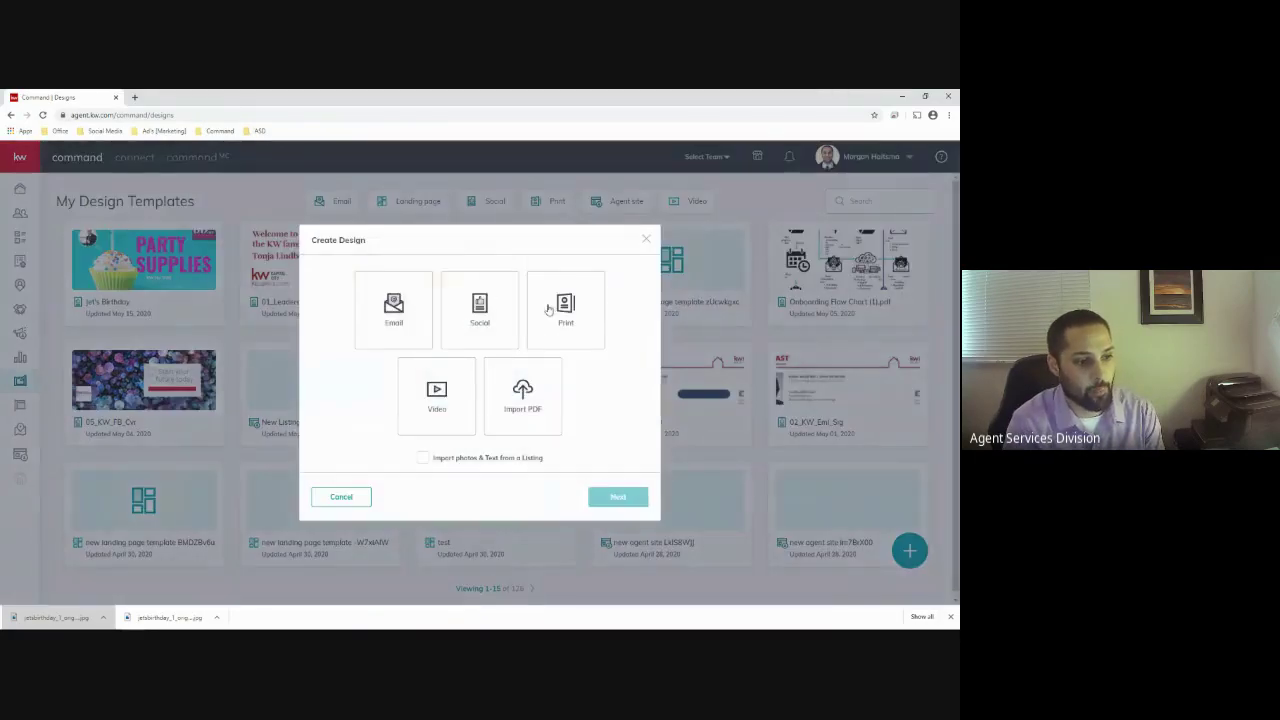
Create a Print design using the second Listings > Listing Presentation template
click(548, 310)
click(622, 500)
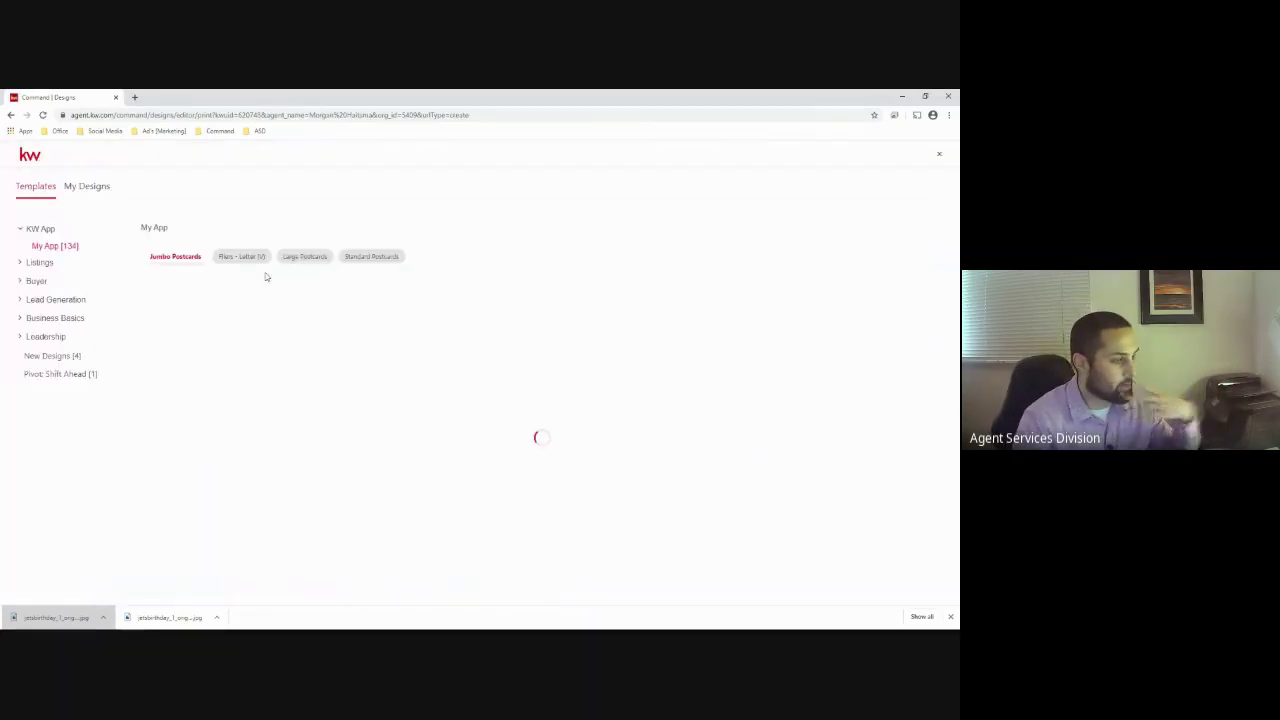
click(40, 262)
click(70, 279)
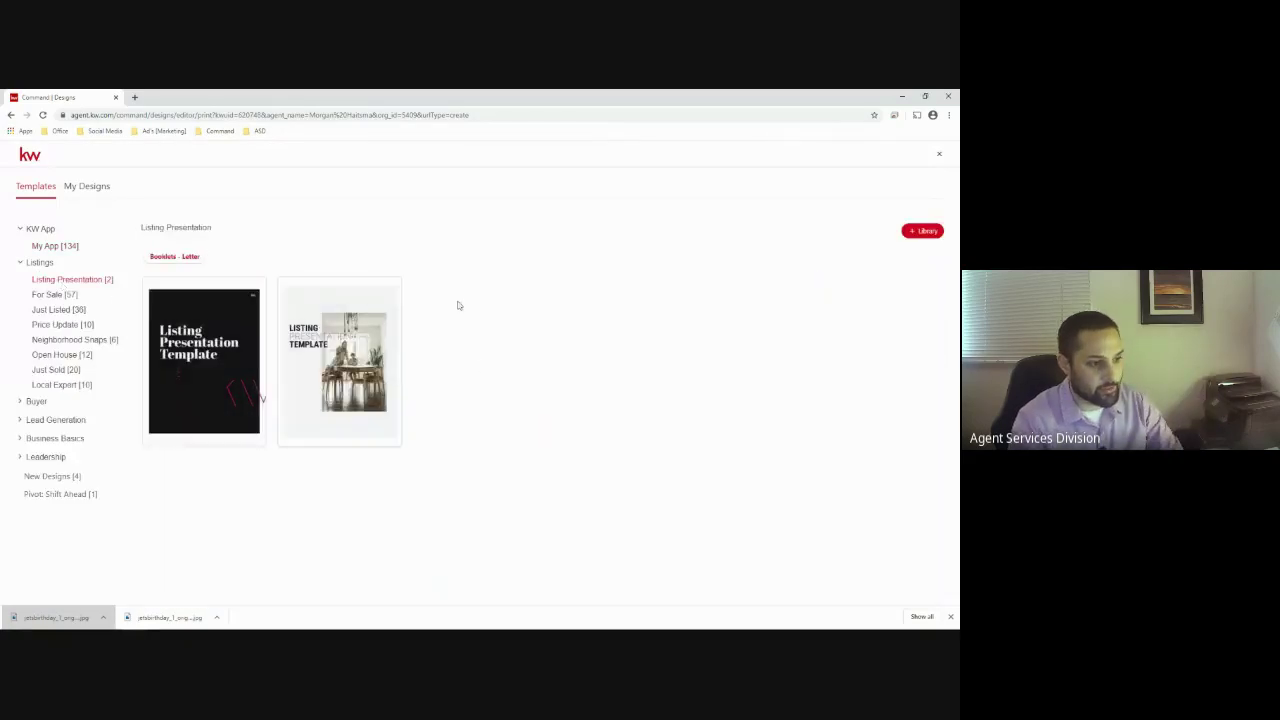
click(384, 286)
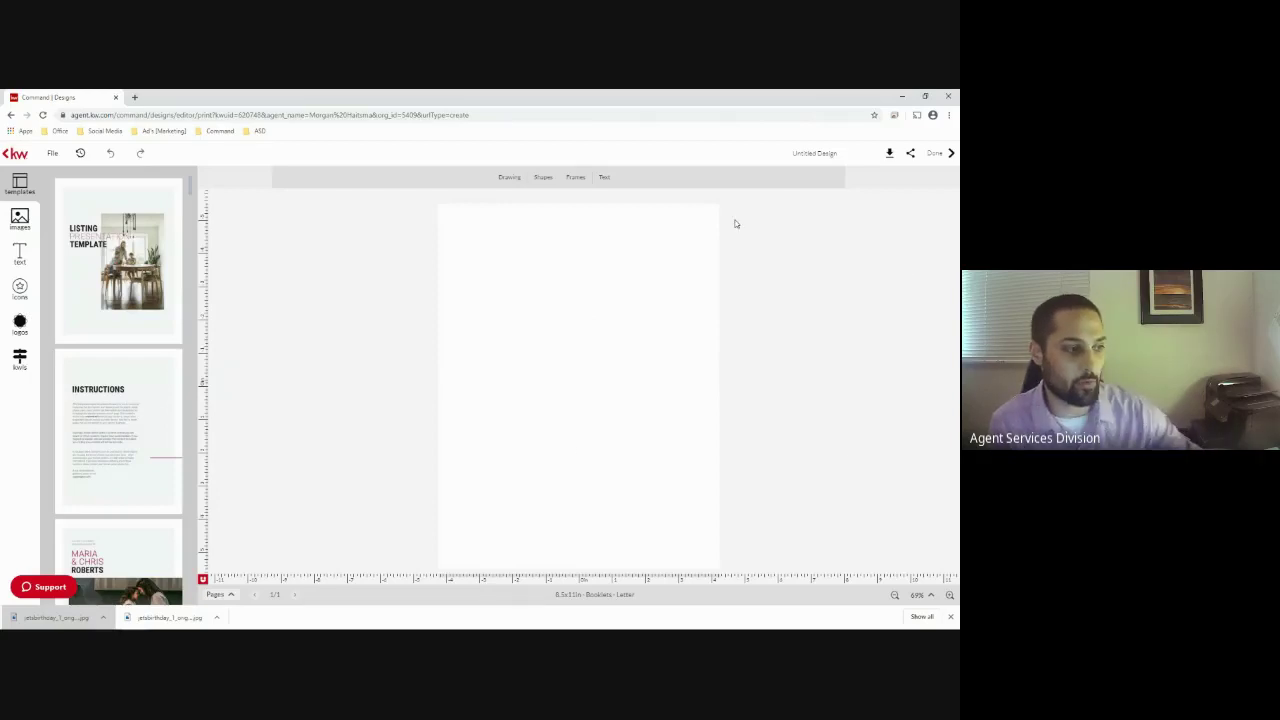
Add the Instructions page from the template thumbnails to the booklet
scroll(80, 328, down, 5)
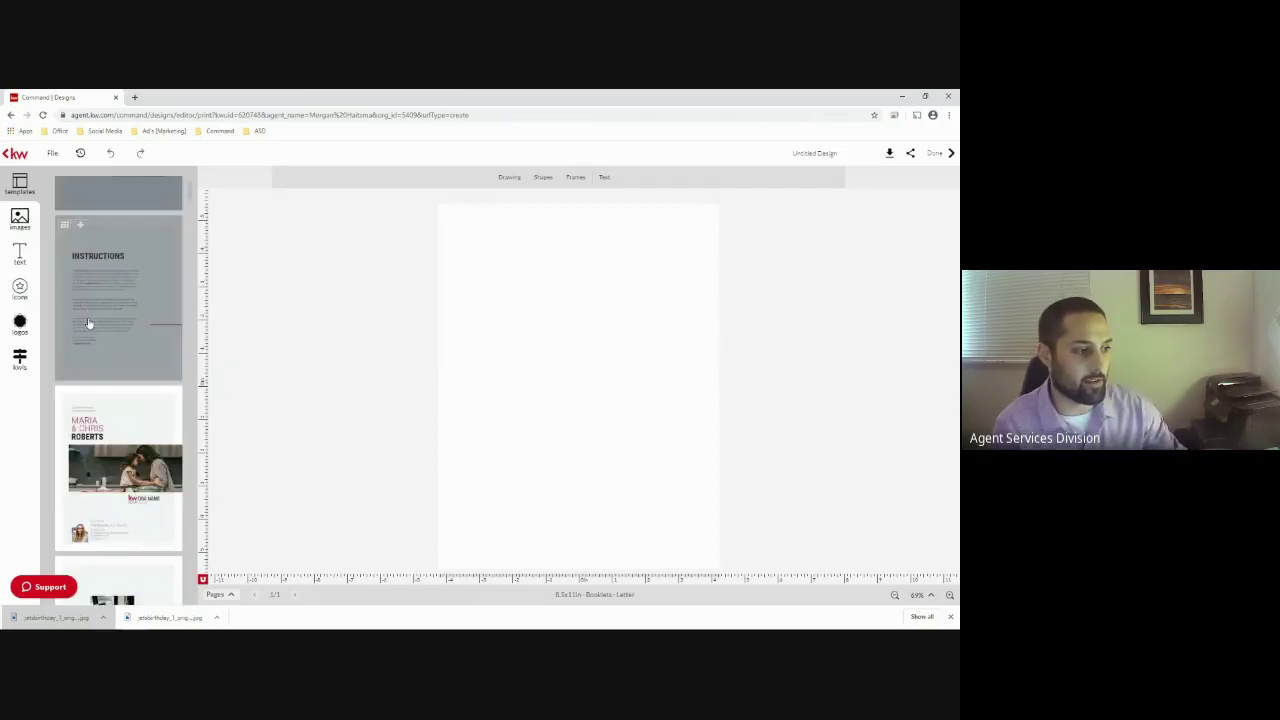
scroll(92, 324, down, 3)
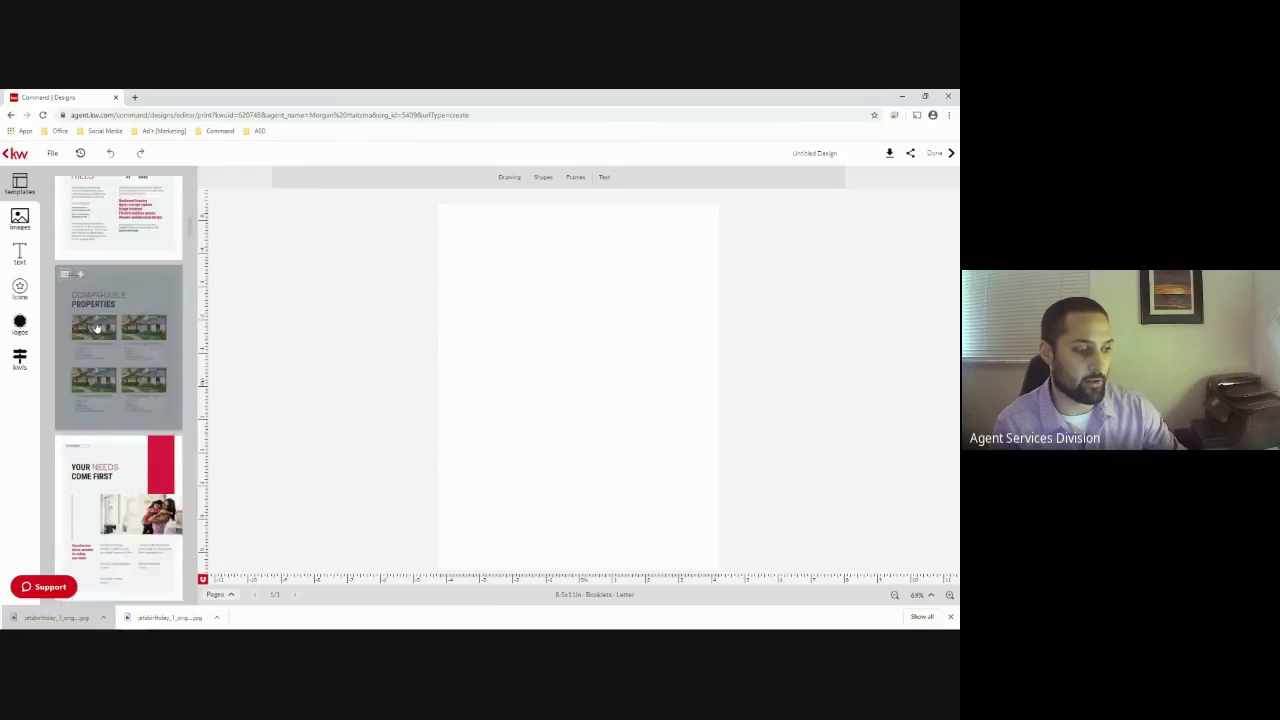
scroll(103, 331, up, 8)
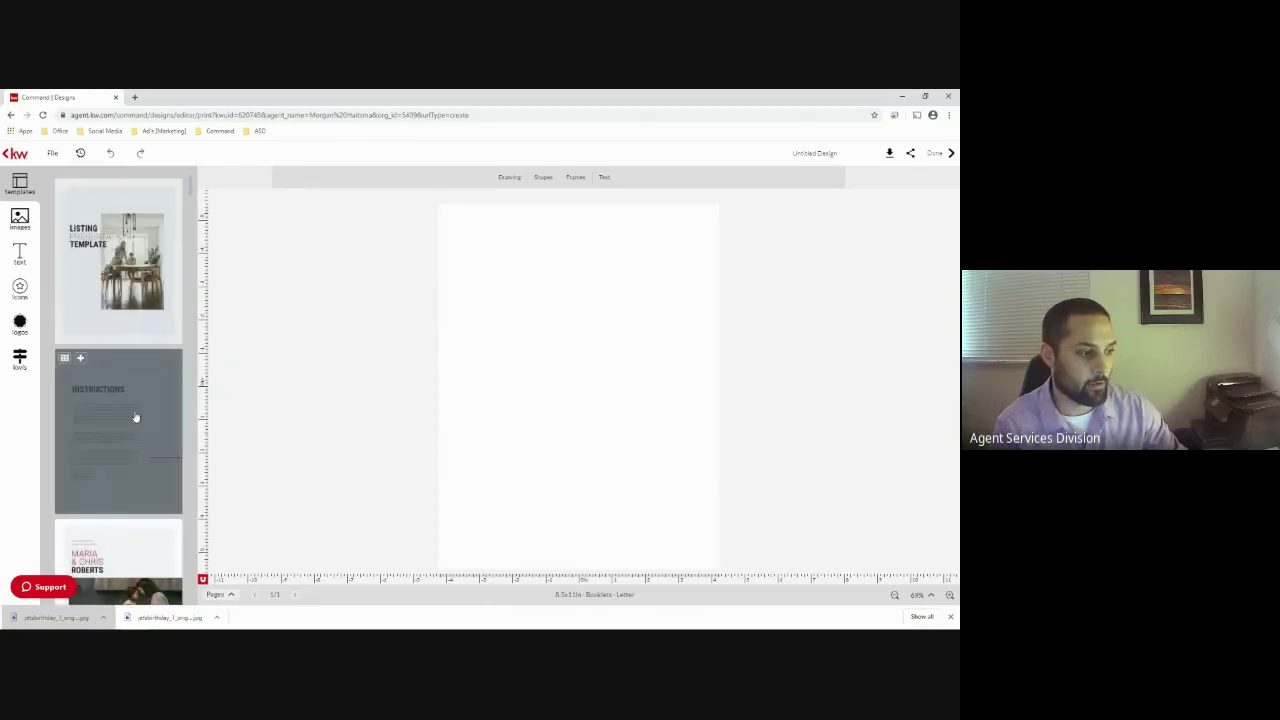
click(134, 417)
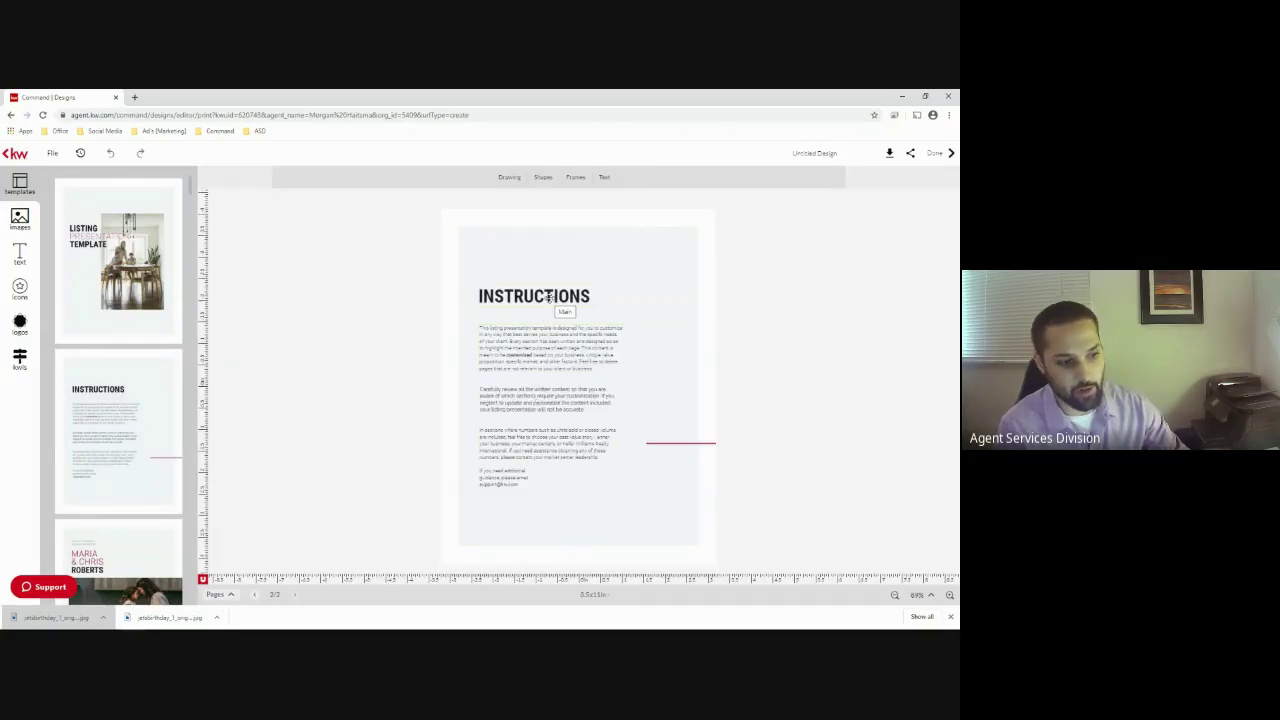
Change the INSTRUCTIONS heading's fill color to magenta
click(549, 297)
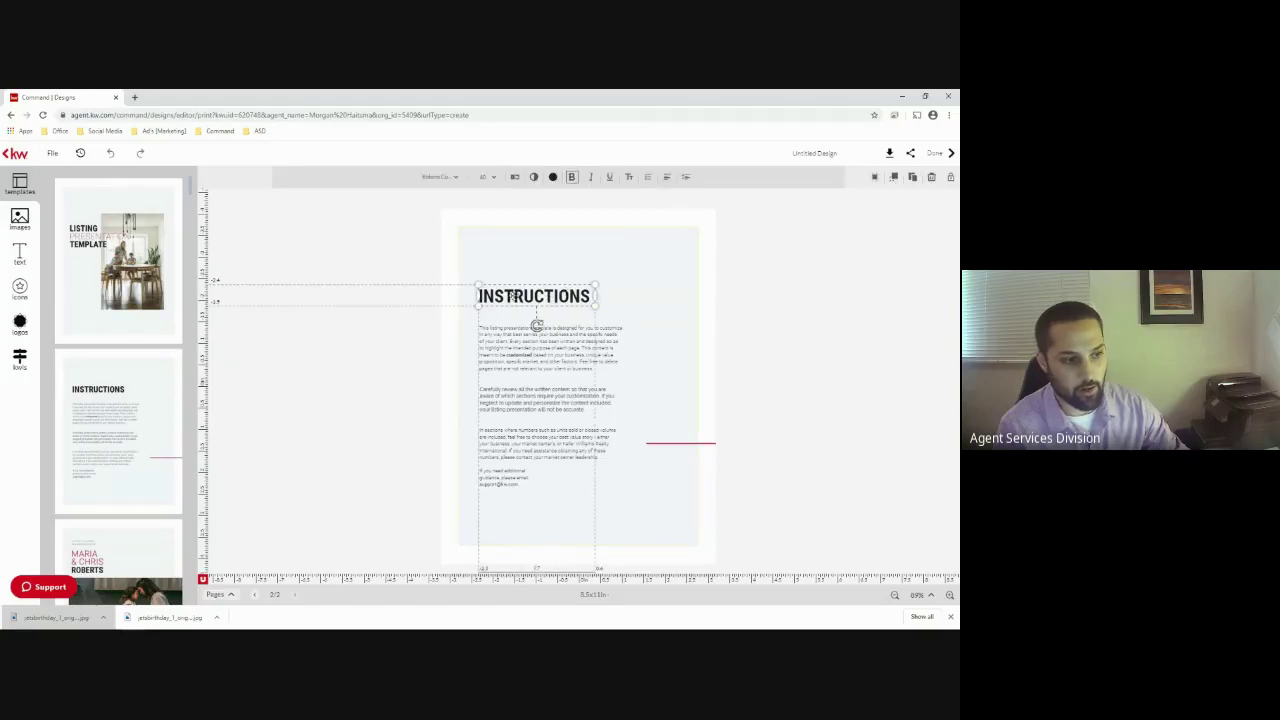
click(552, 177)
click(624, 268)
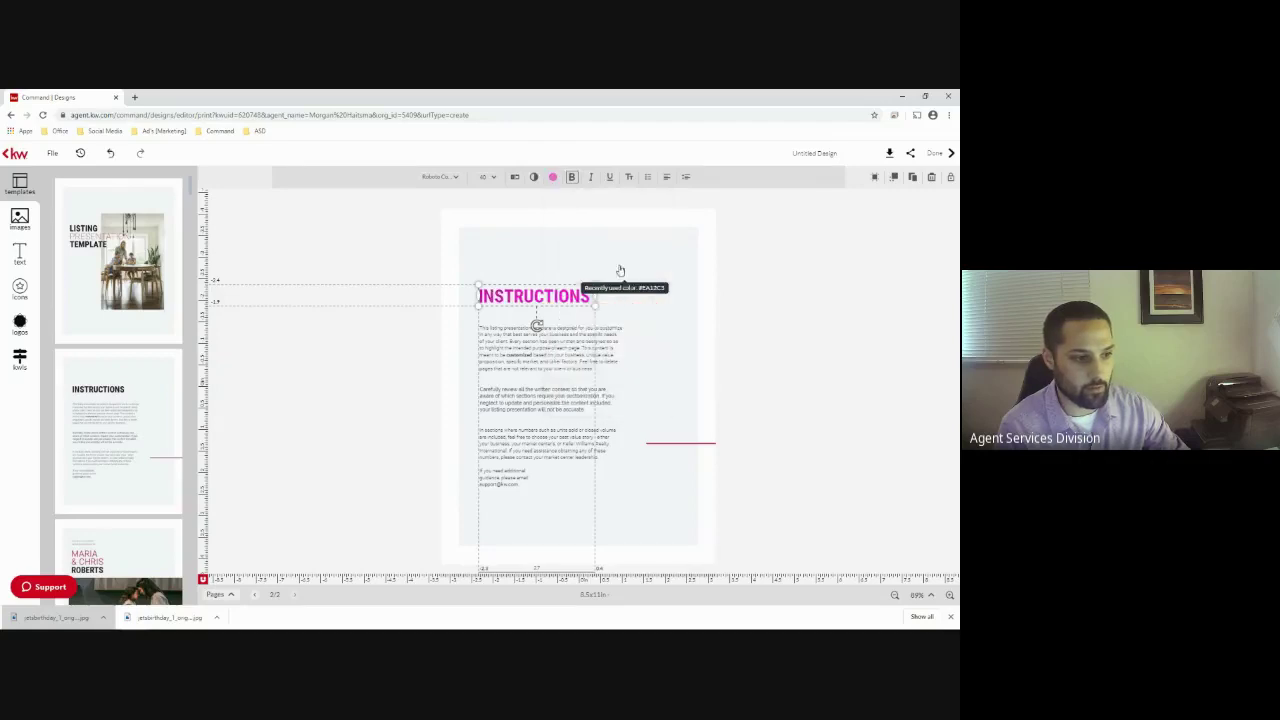
click(392, 326)
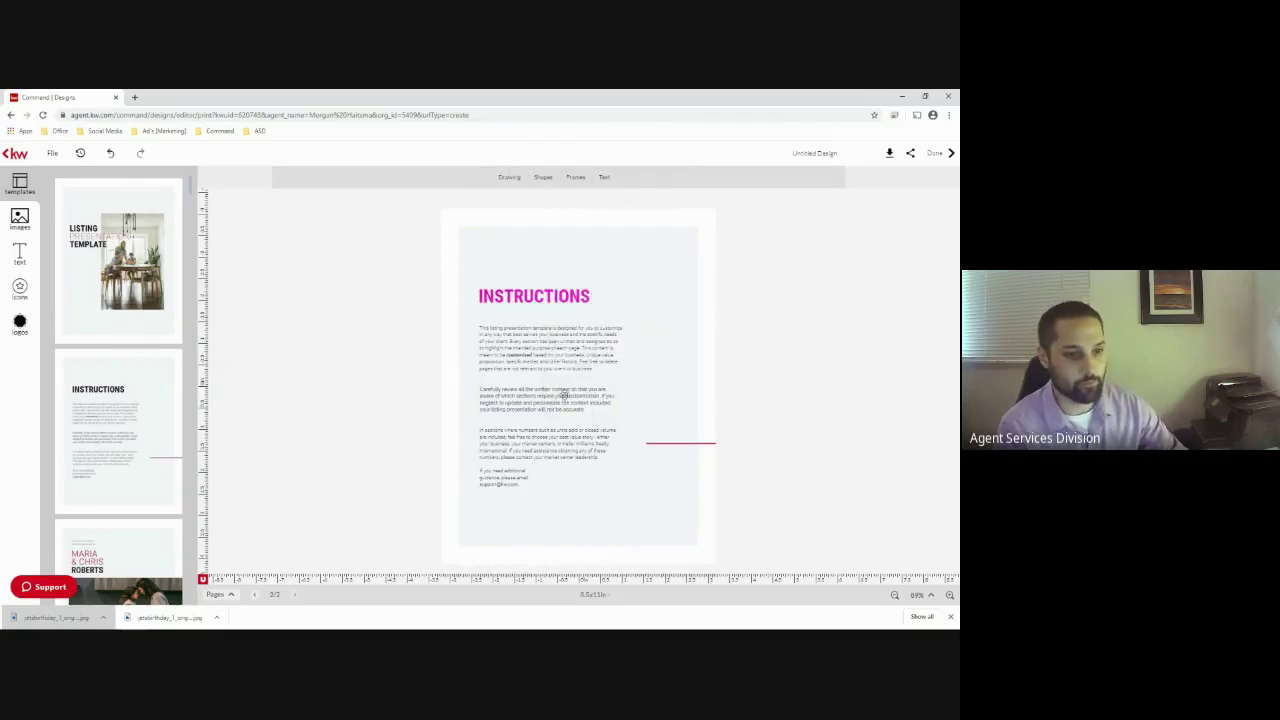
Download all booklet pages as a PDF at Standard web quality
click(885, 153)
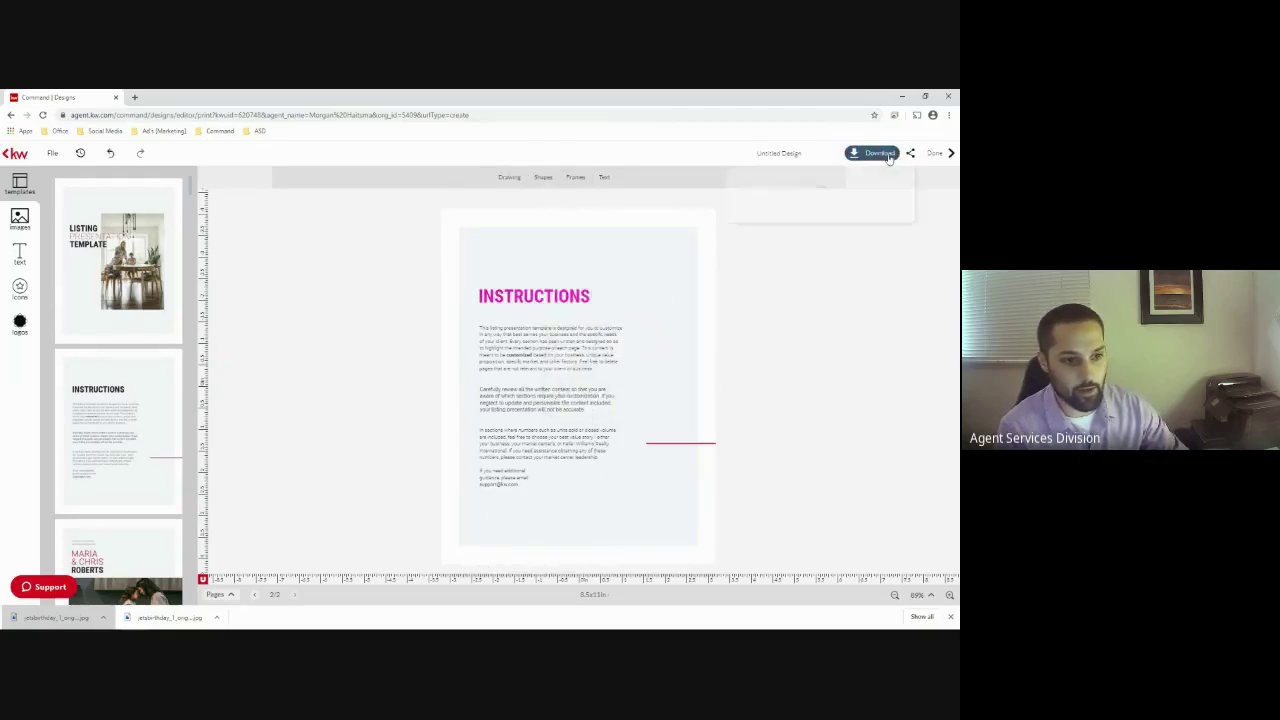
click(866, 183)
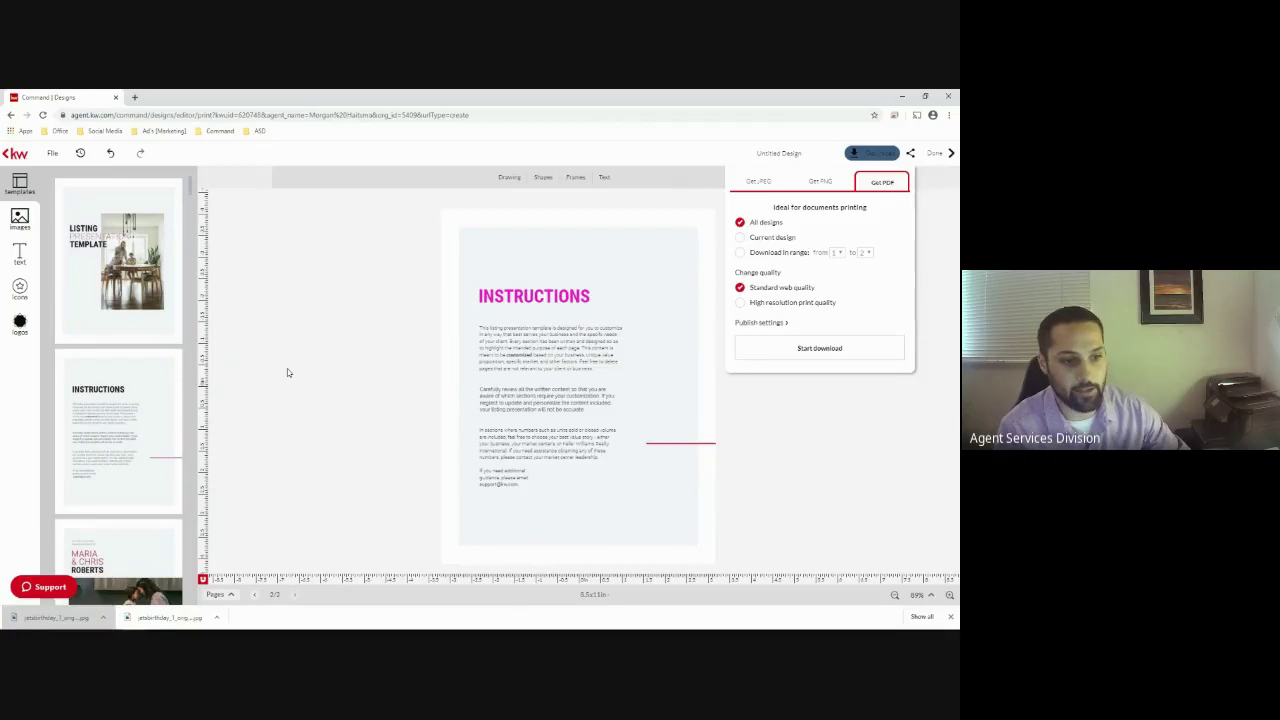
click(820, 349)
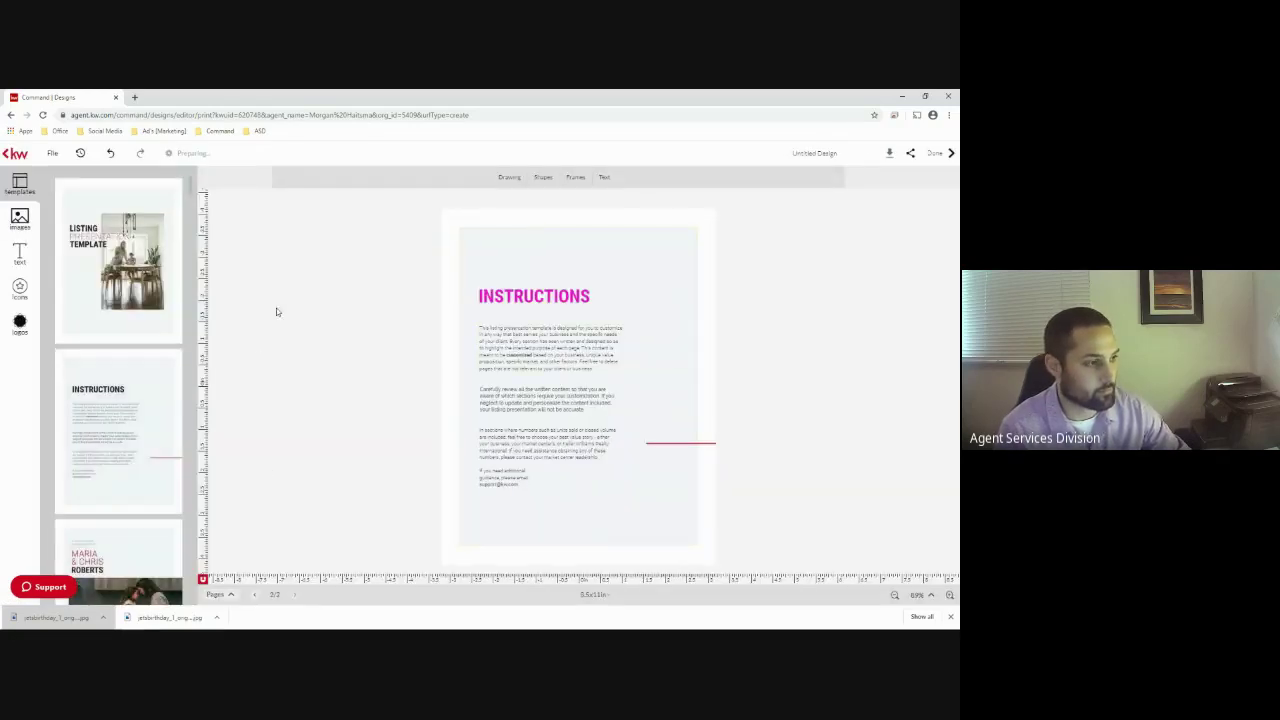
click(28, 220)
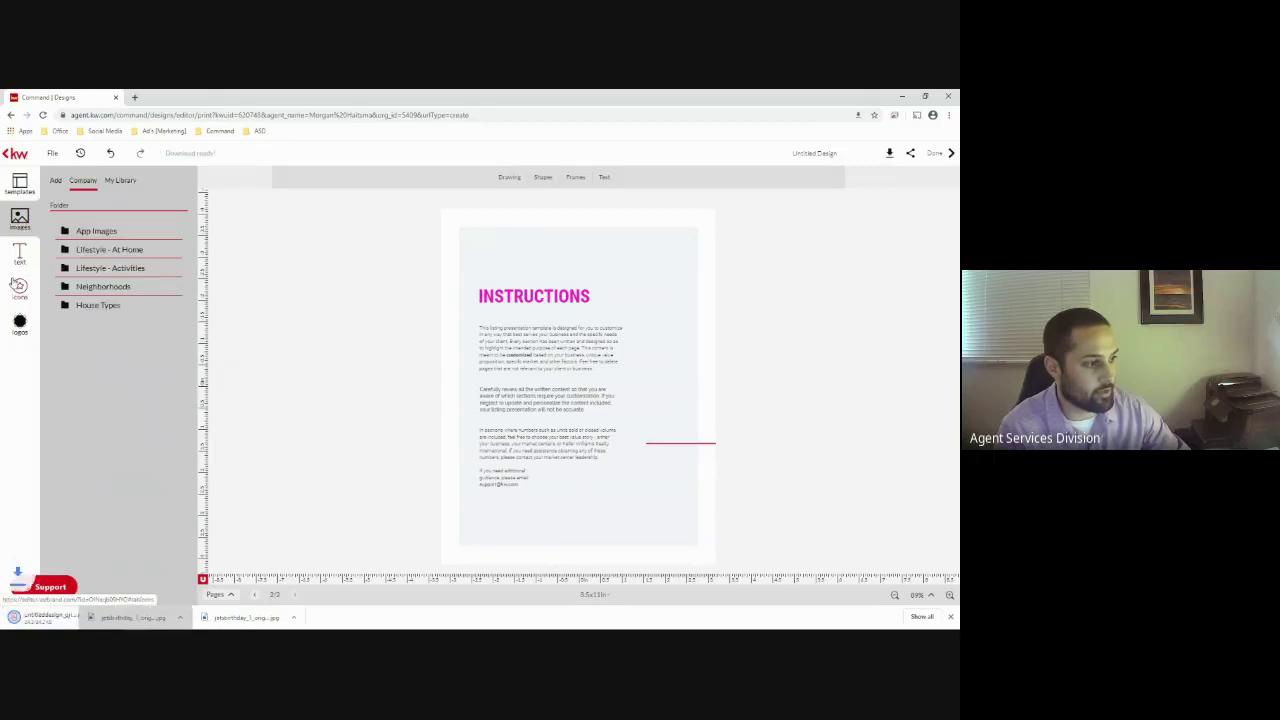
Scroll through the booklet's template page thumbnails, then open the downloaded PDF
click(20, 255)
click(21, 222)
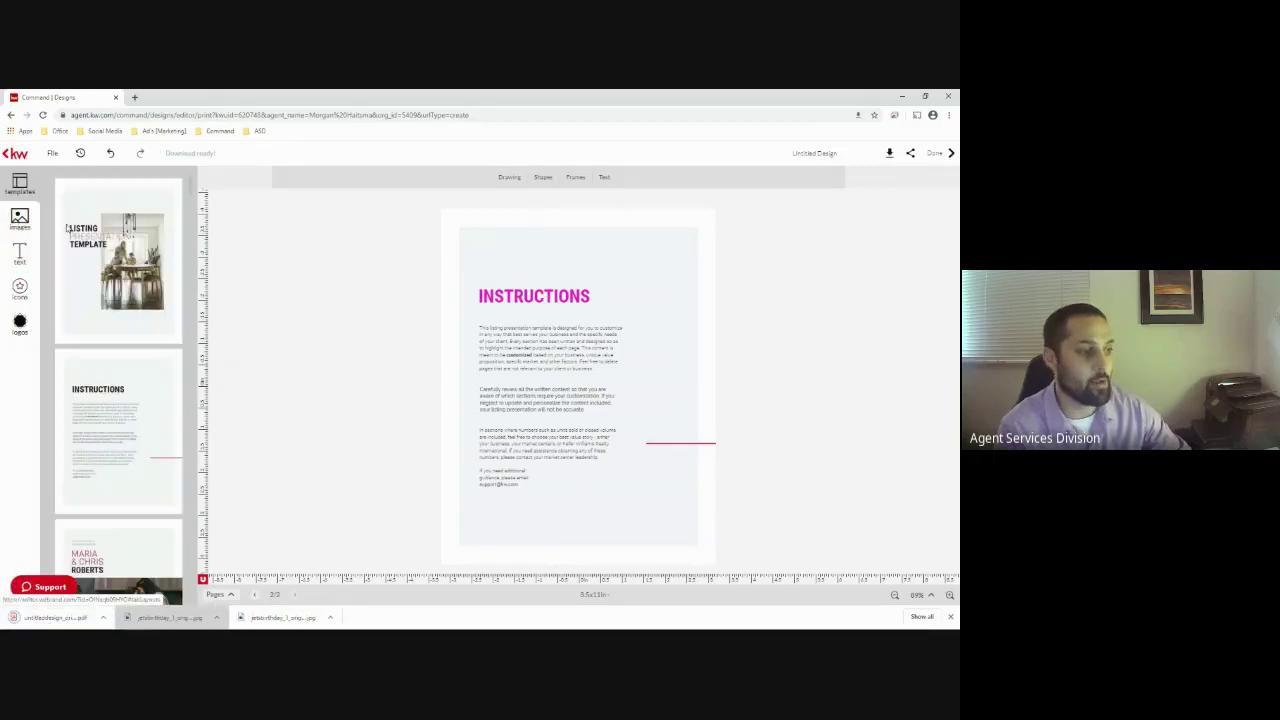
scroll(113, 463, down, 10)
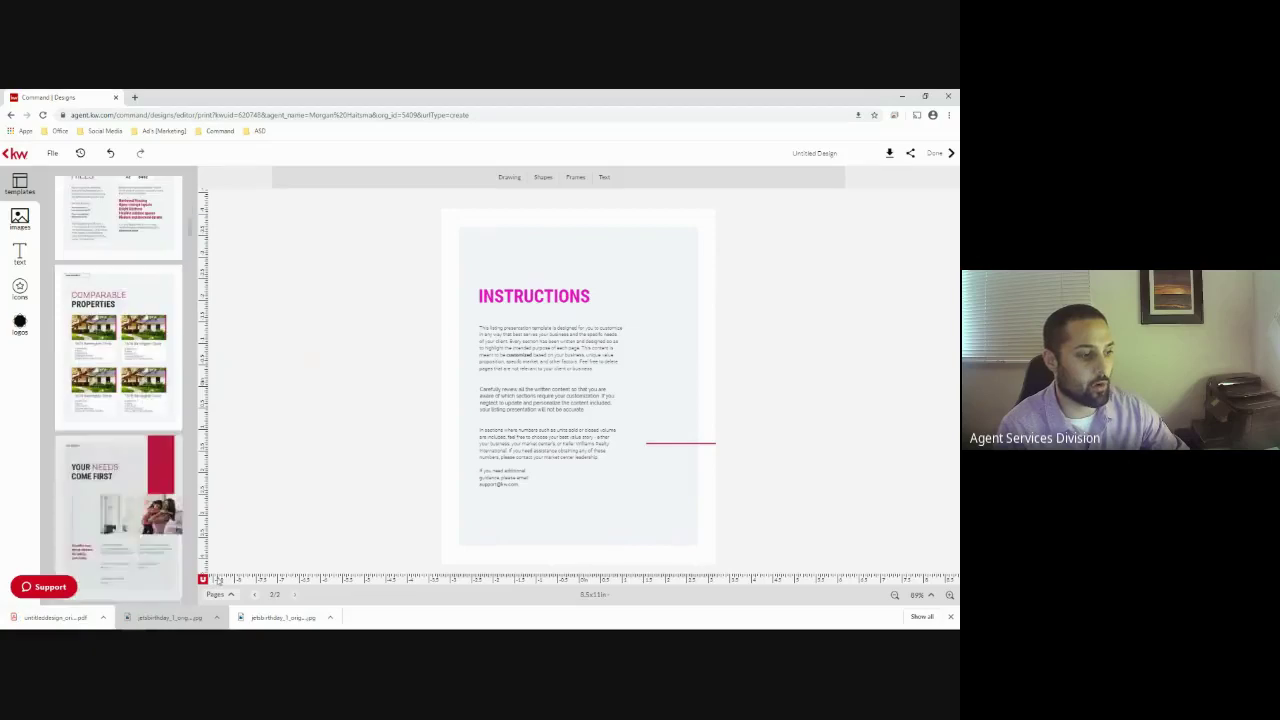
scroll(113, 463, down, 10)
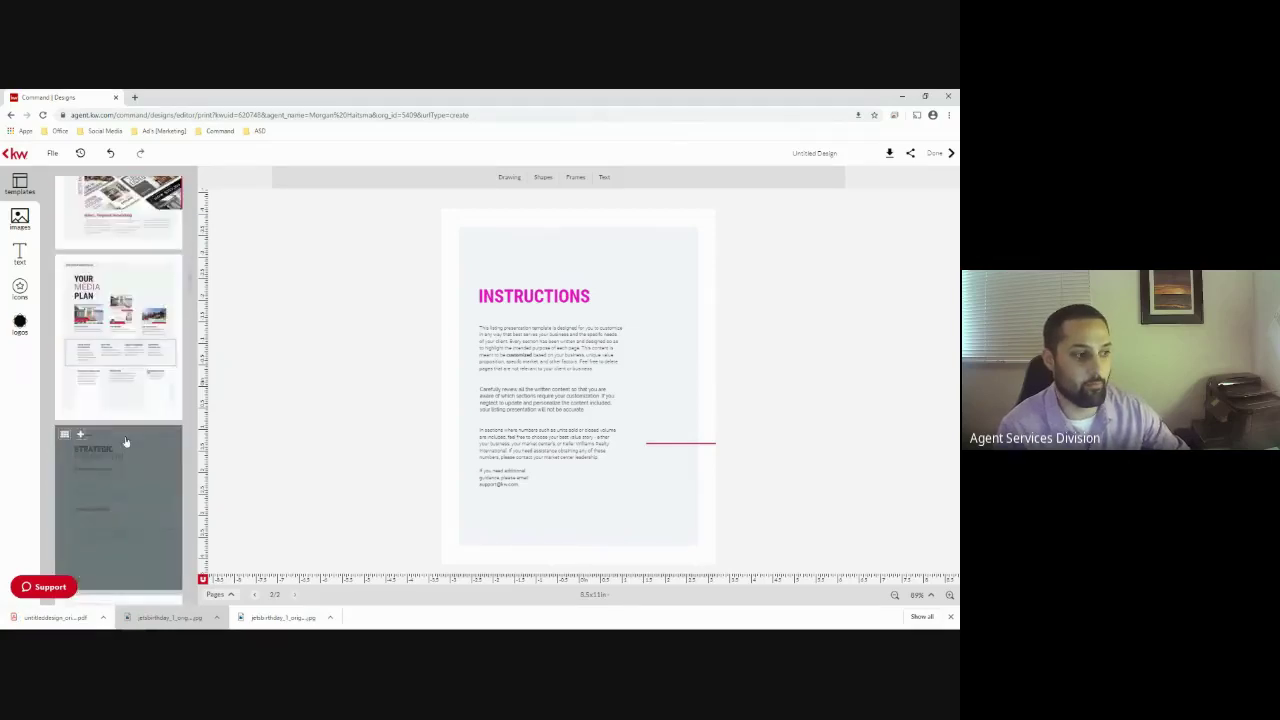
scroll(124, 444, down, 10)
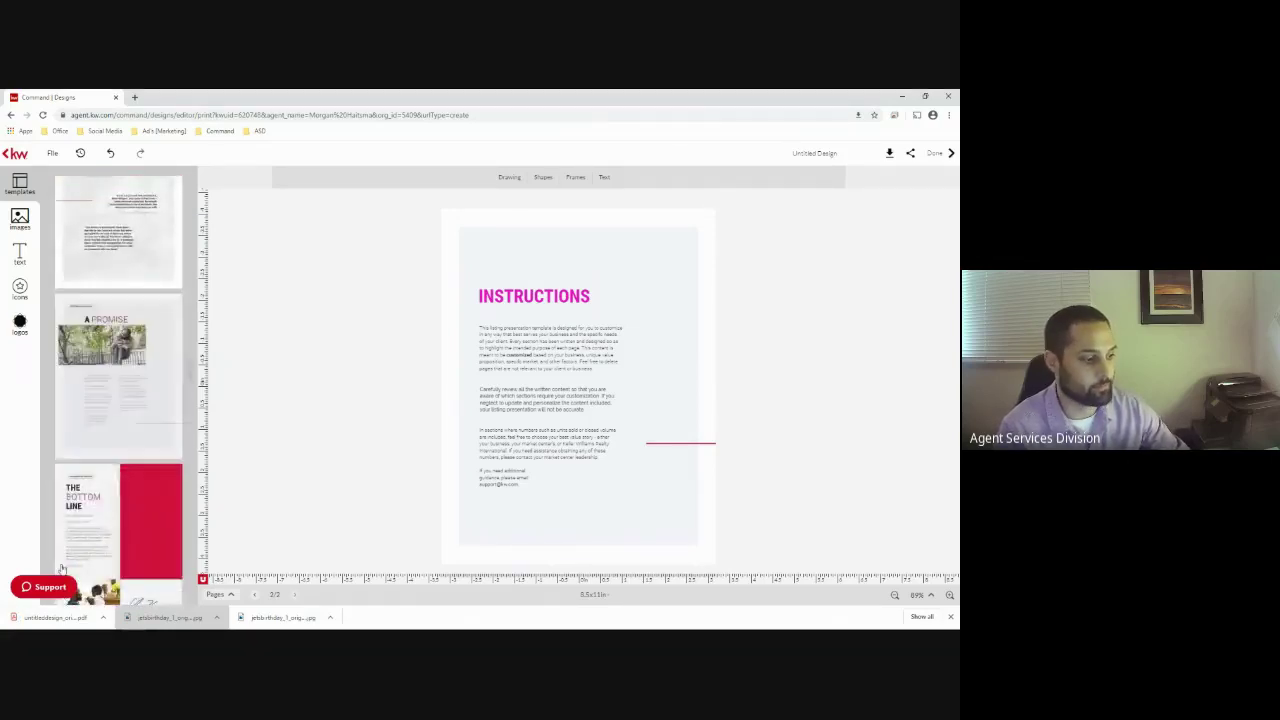
click(55, 617)
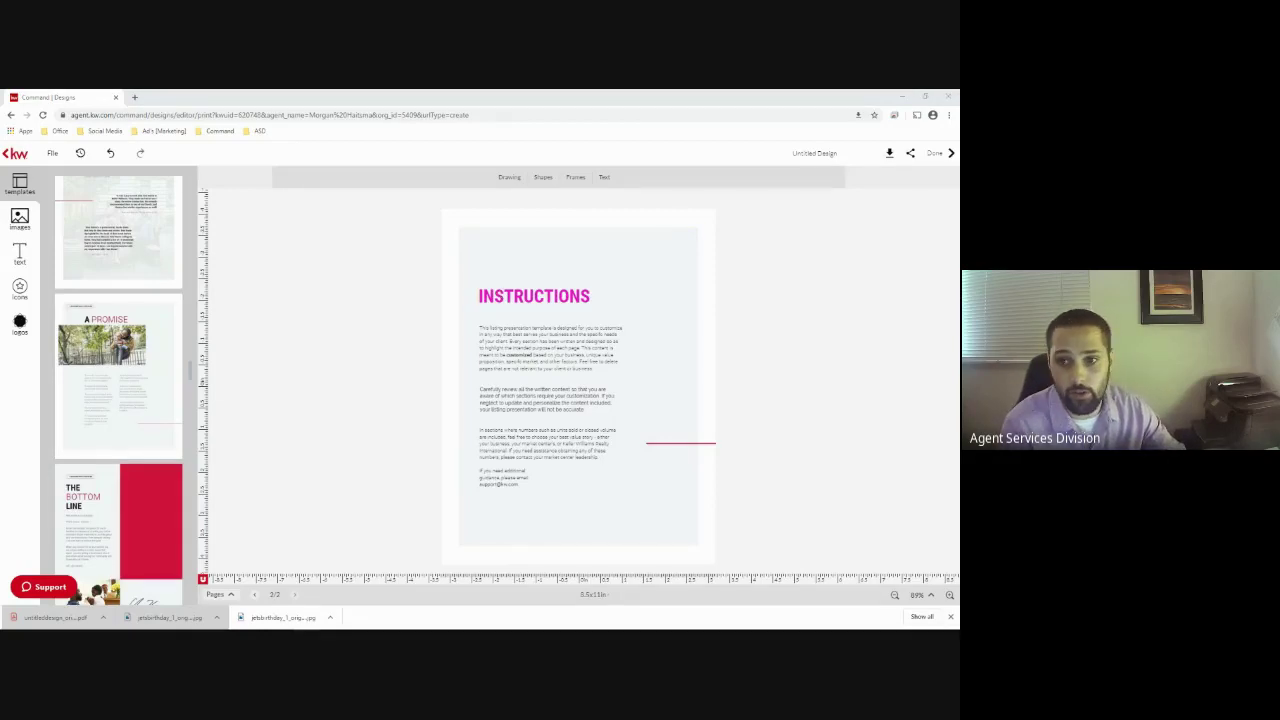
Scroll through the 2-page booklet PDF in Acrobat Reader, then close it
scroll(334, 279, down, 1)
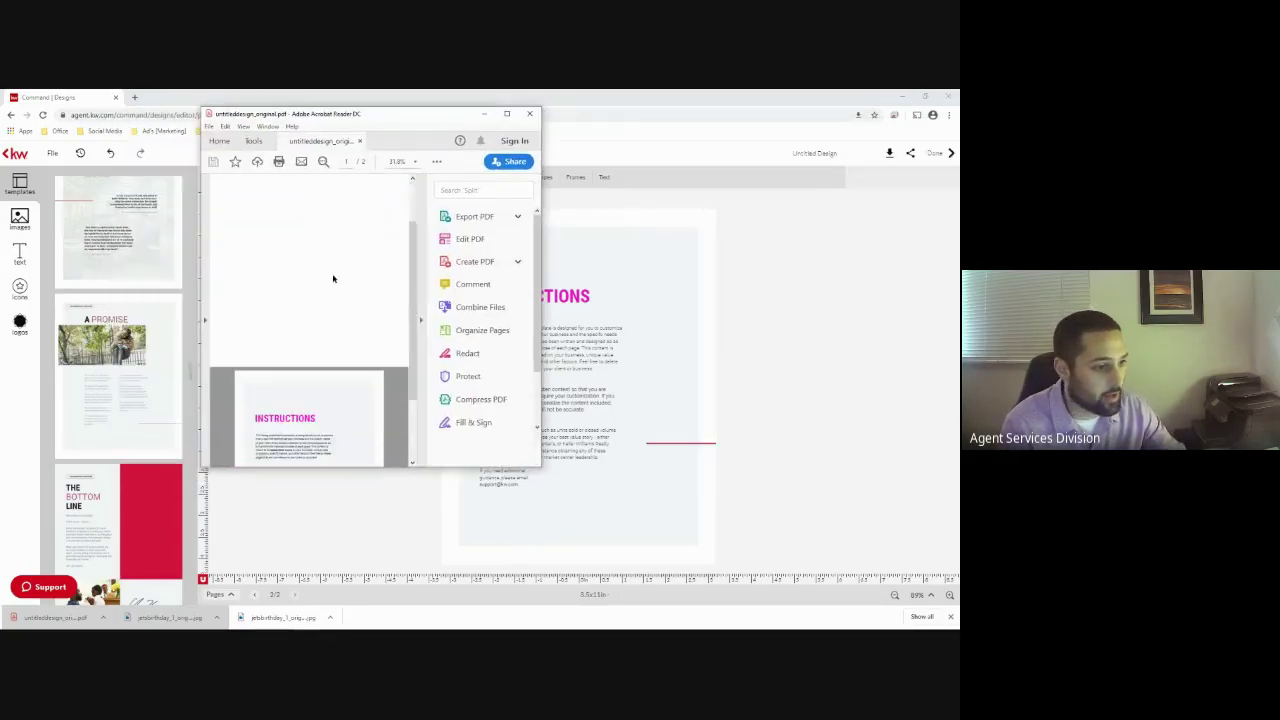
scroll(272, 405, down, 2)
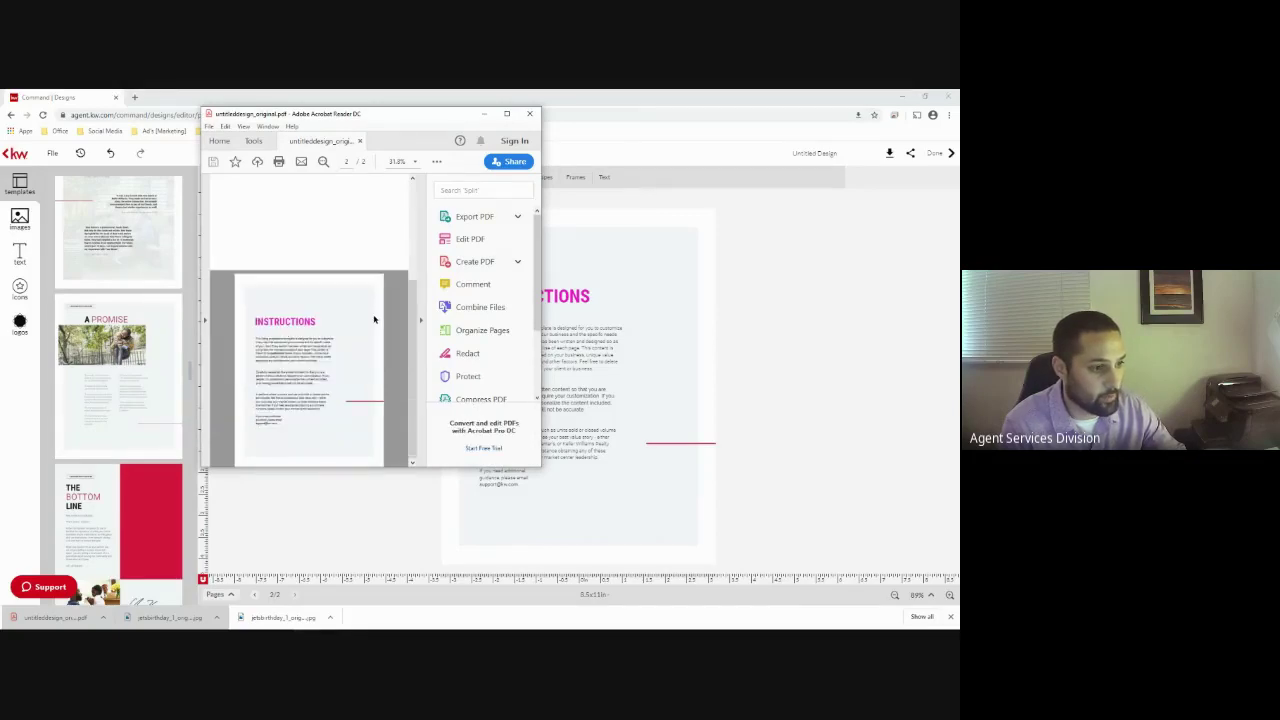
click(529, 113)
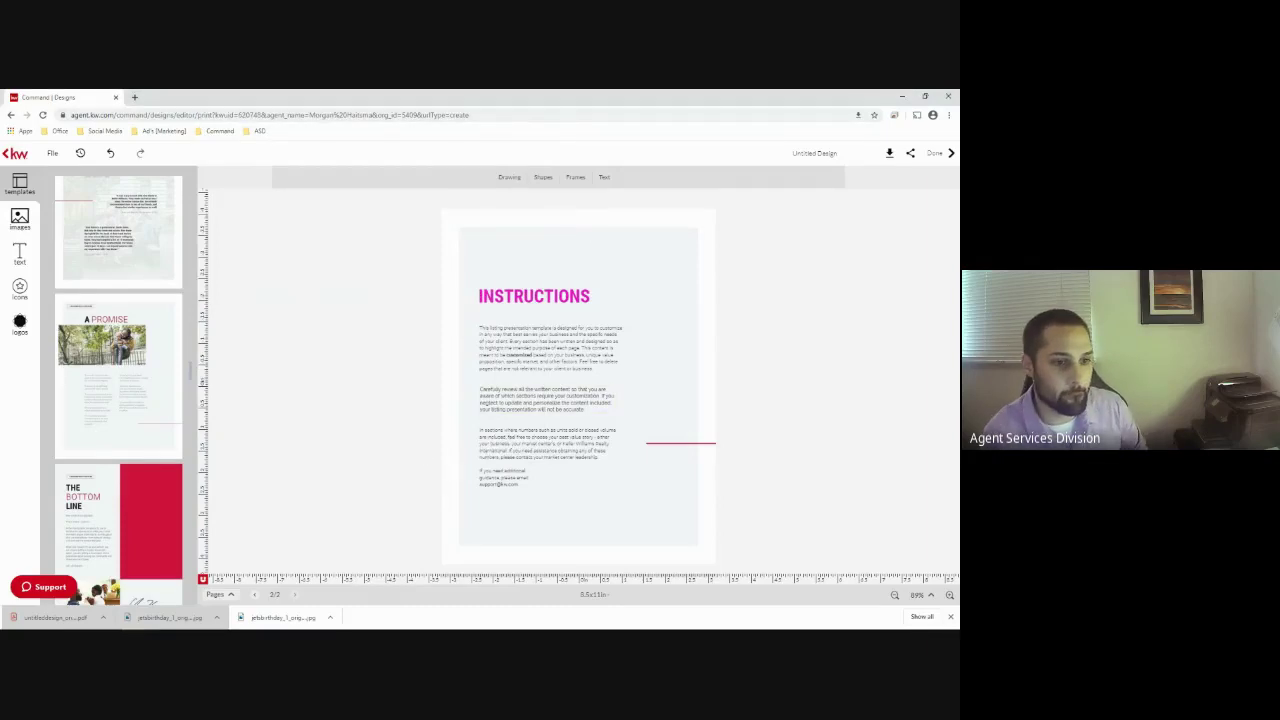
Go back to My Design Templates through the Command bookmark and start a new design
click(11, 115)
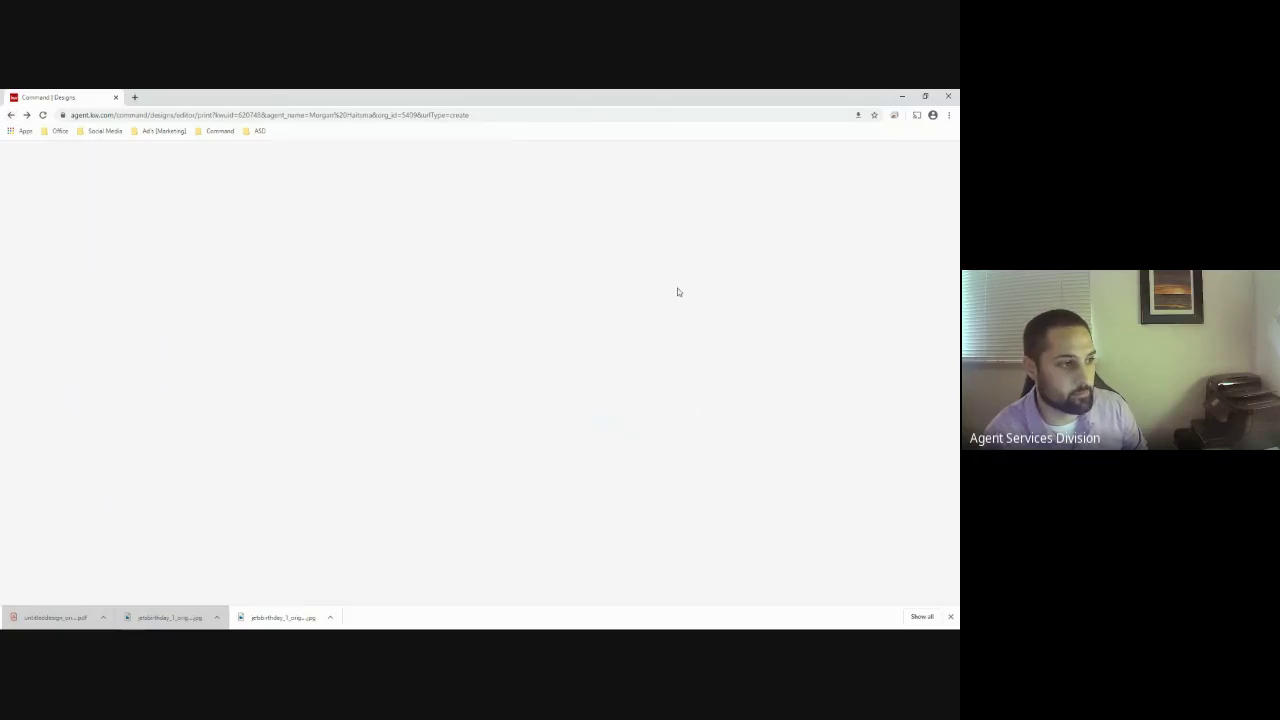
click(219, 131)
click(237, 163)
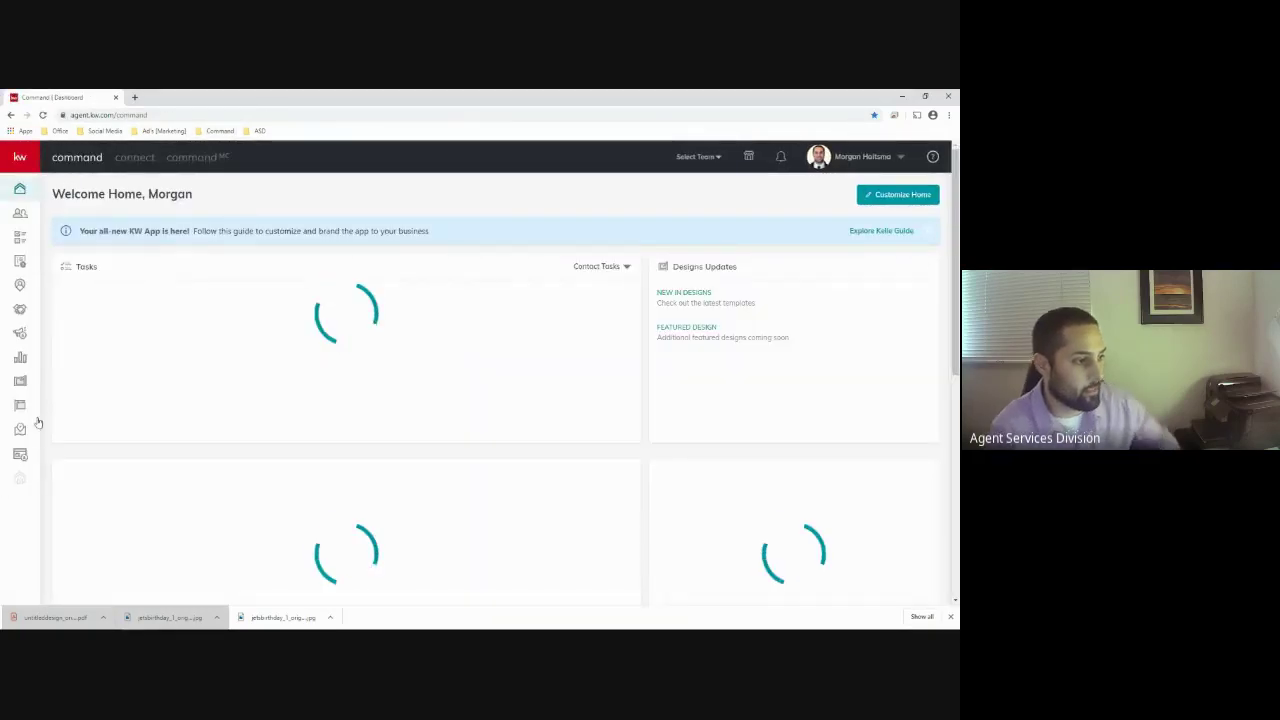
click(71, 373)
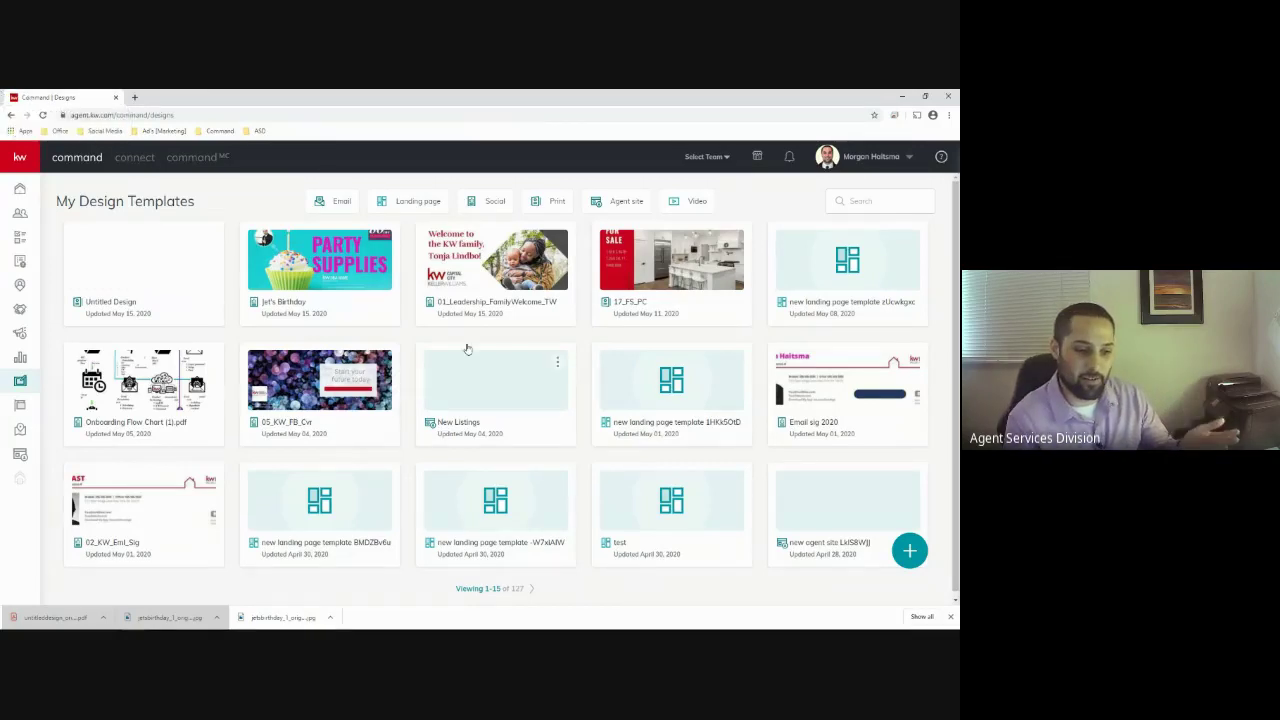
click(910, 550)
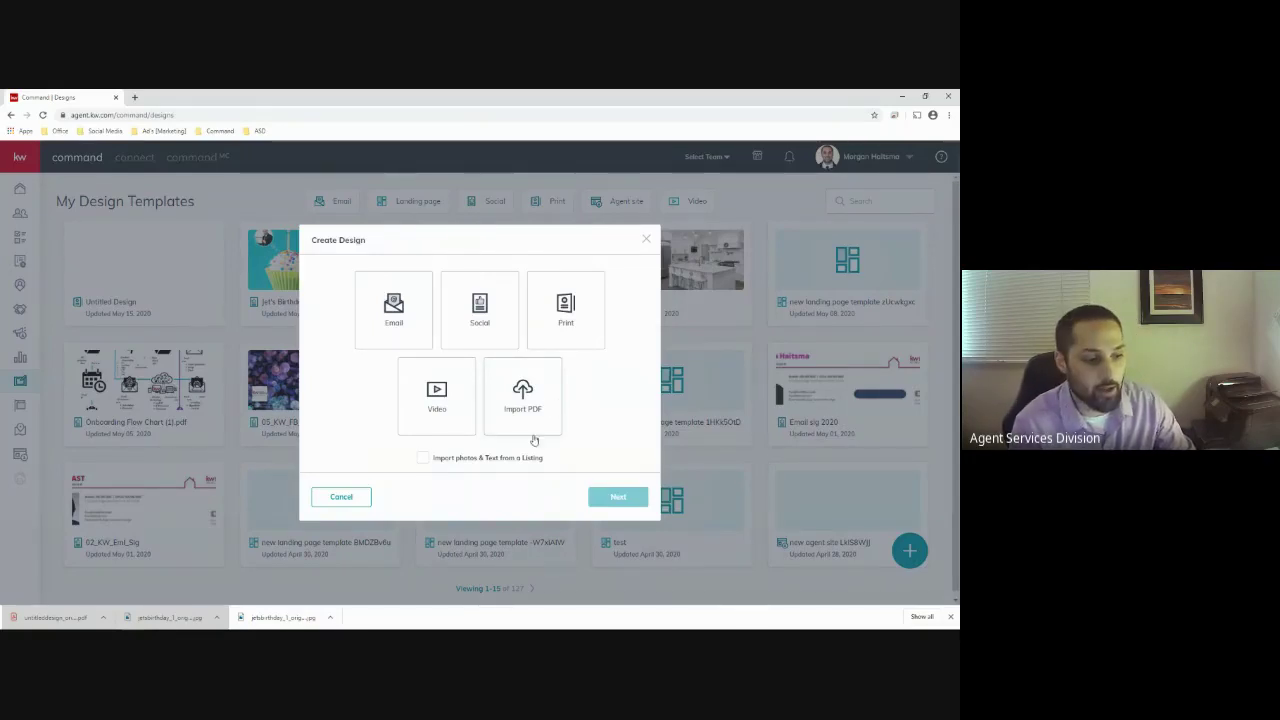
Generate a Video design for the first Main St neighborhood result using its prefilled details
click(430, 398)
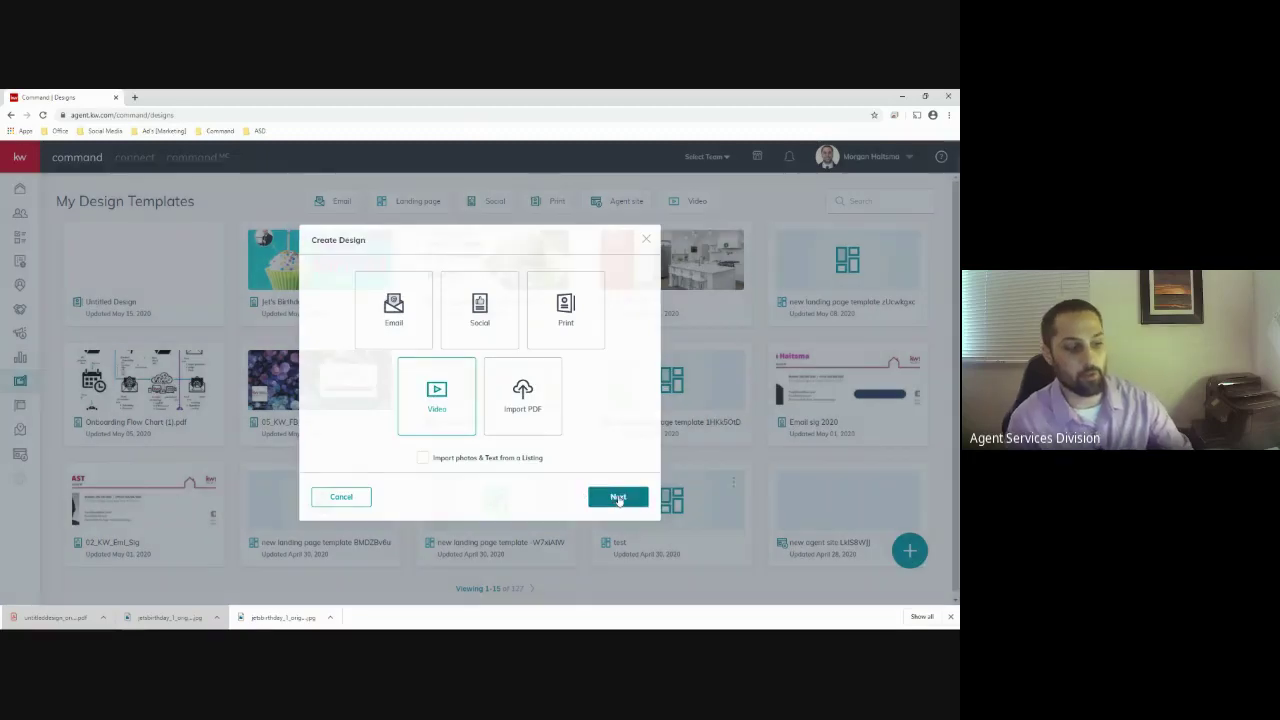
click(616, 499)
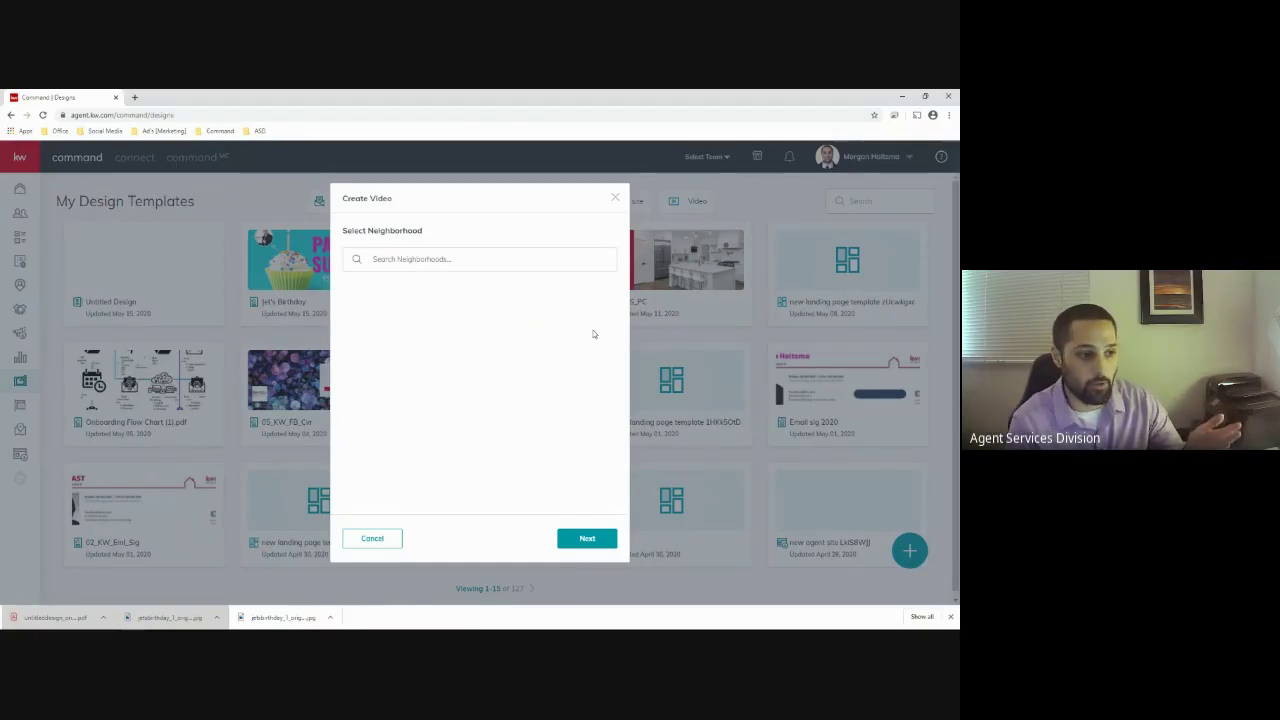
click(569, 279)
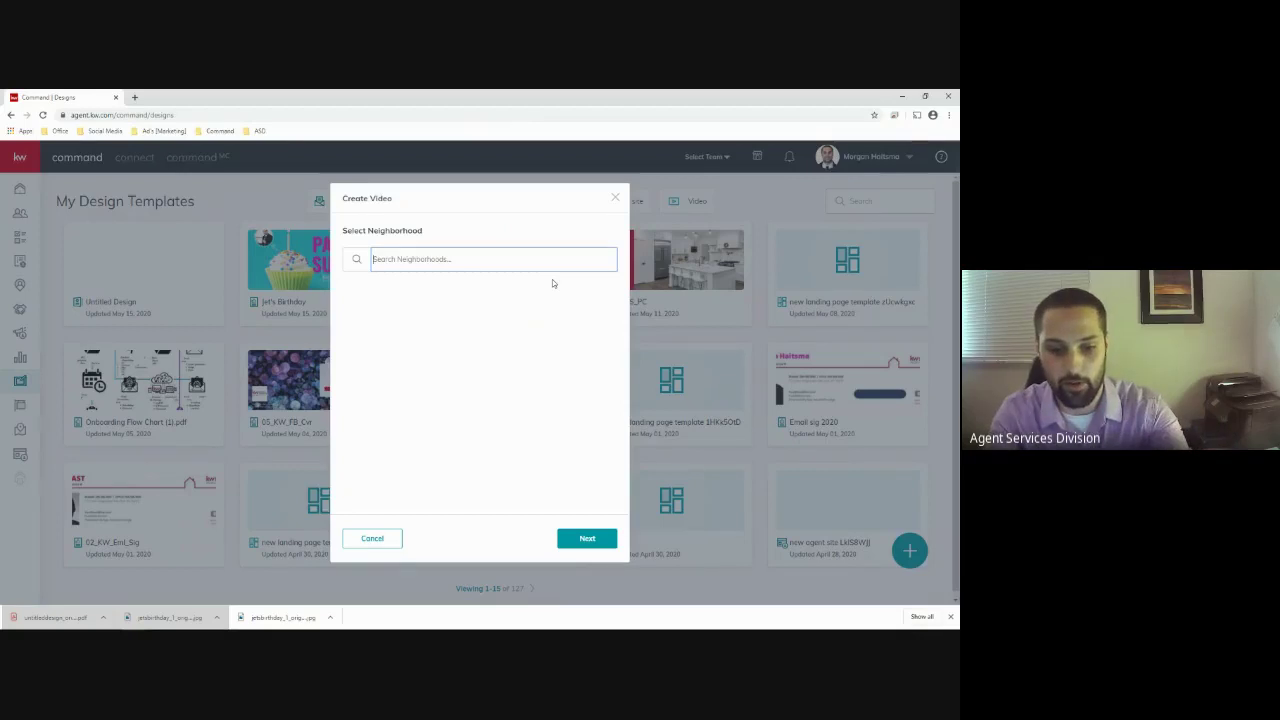
text(hain)
text( st)
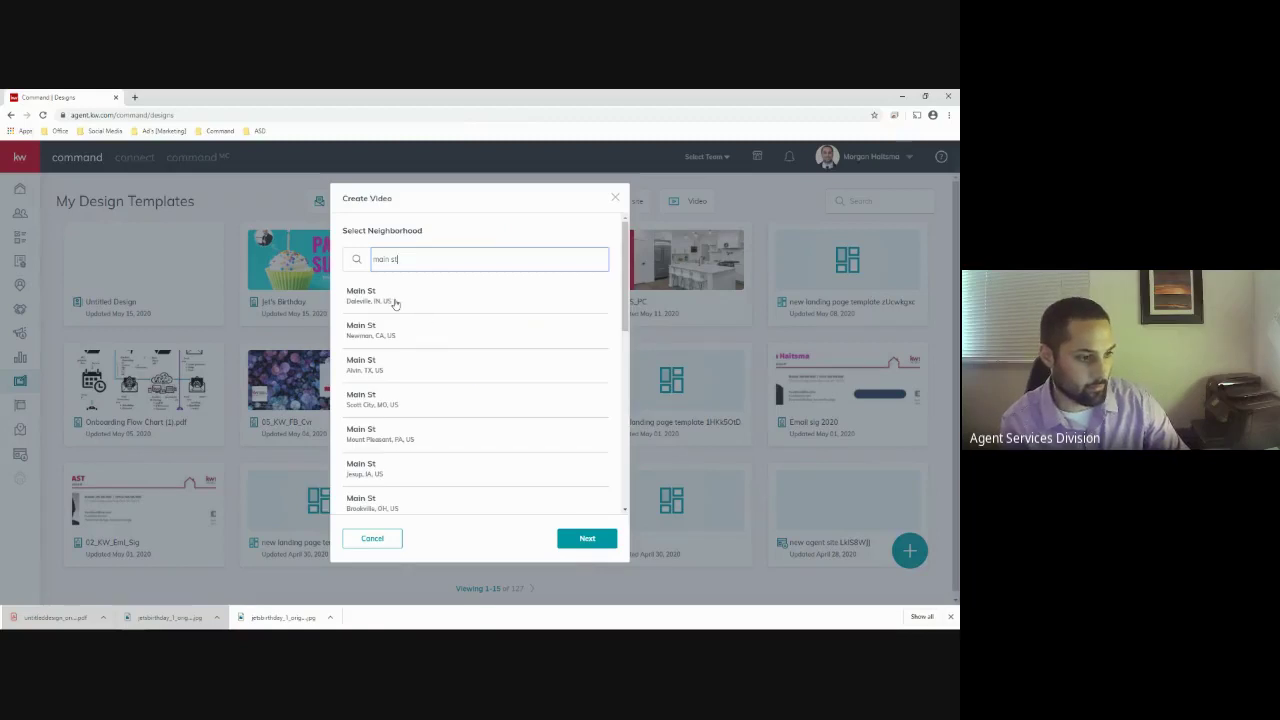
click(390, 300)
click(585, 538)
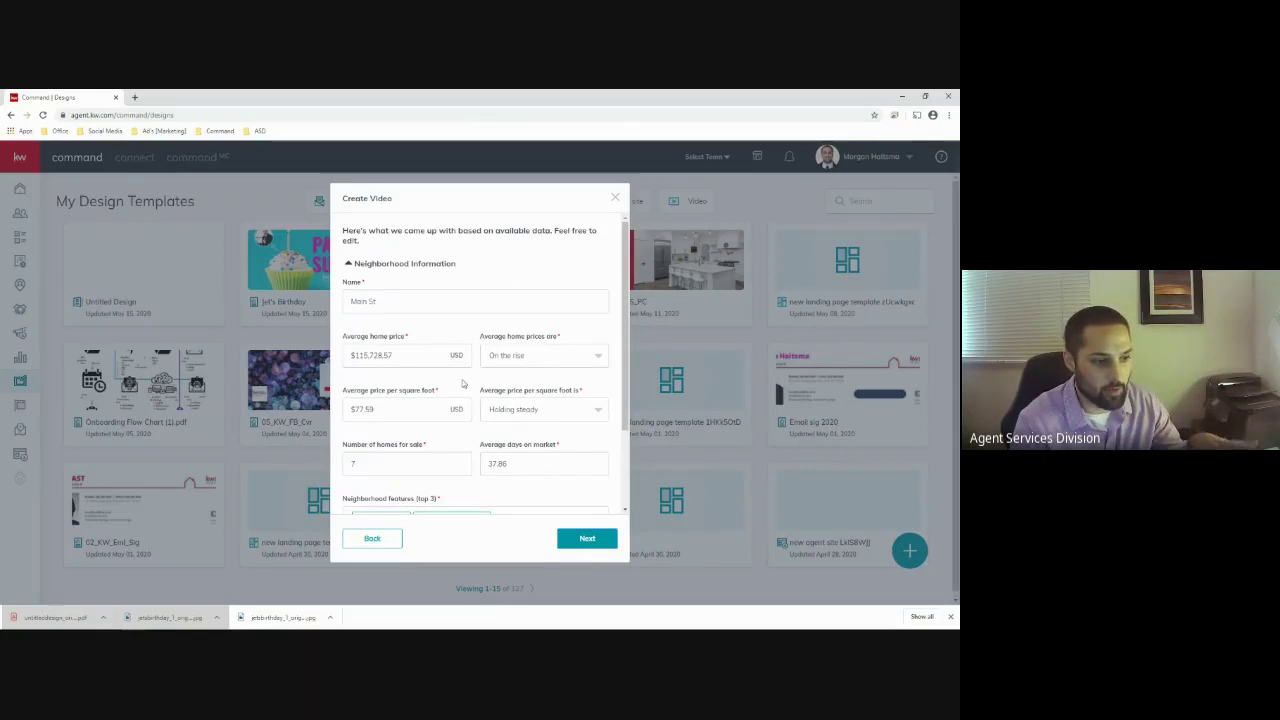
scroll(463, 383, down, 2)
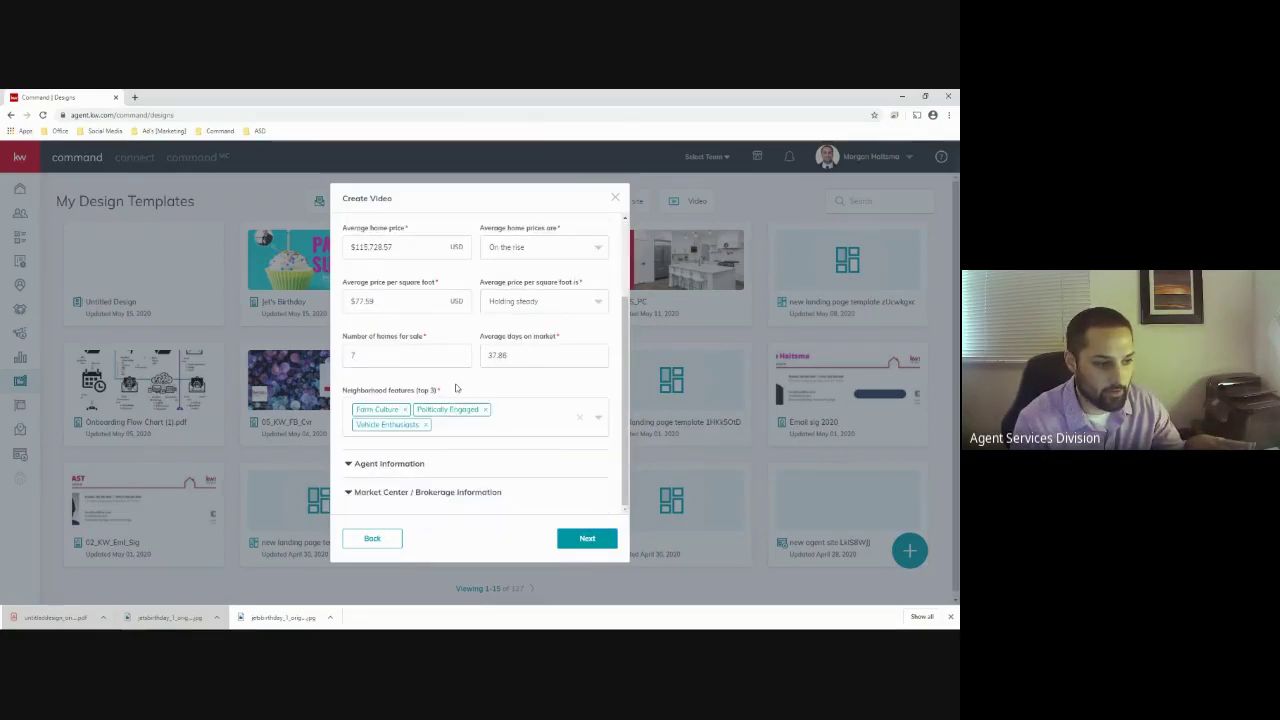
click(585, 540)
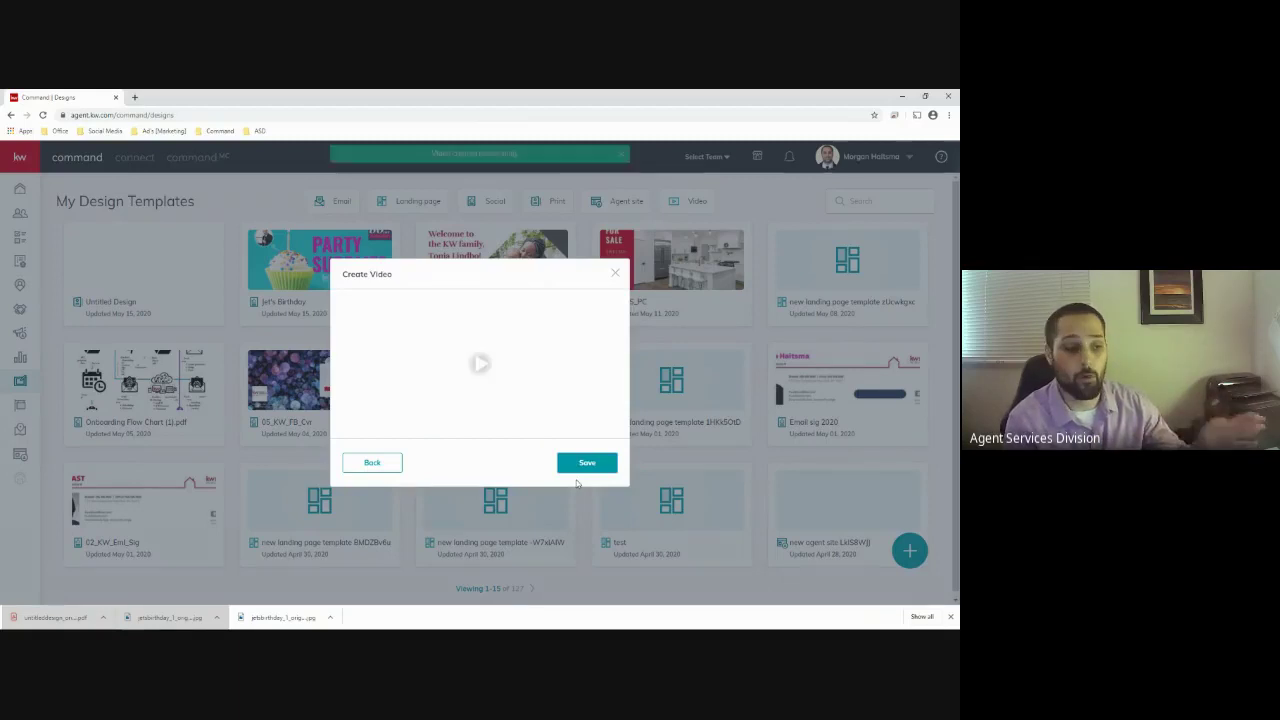
Play the Main St video preview, then close the Create Video dialog
click(481, 364)
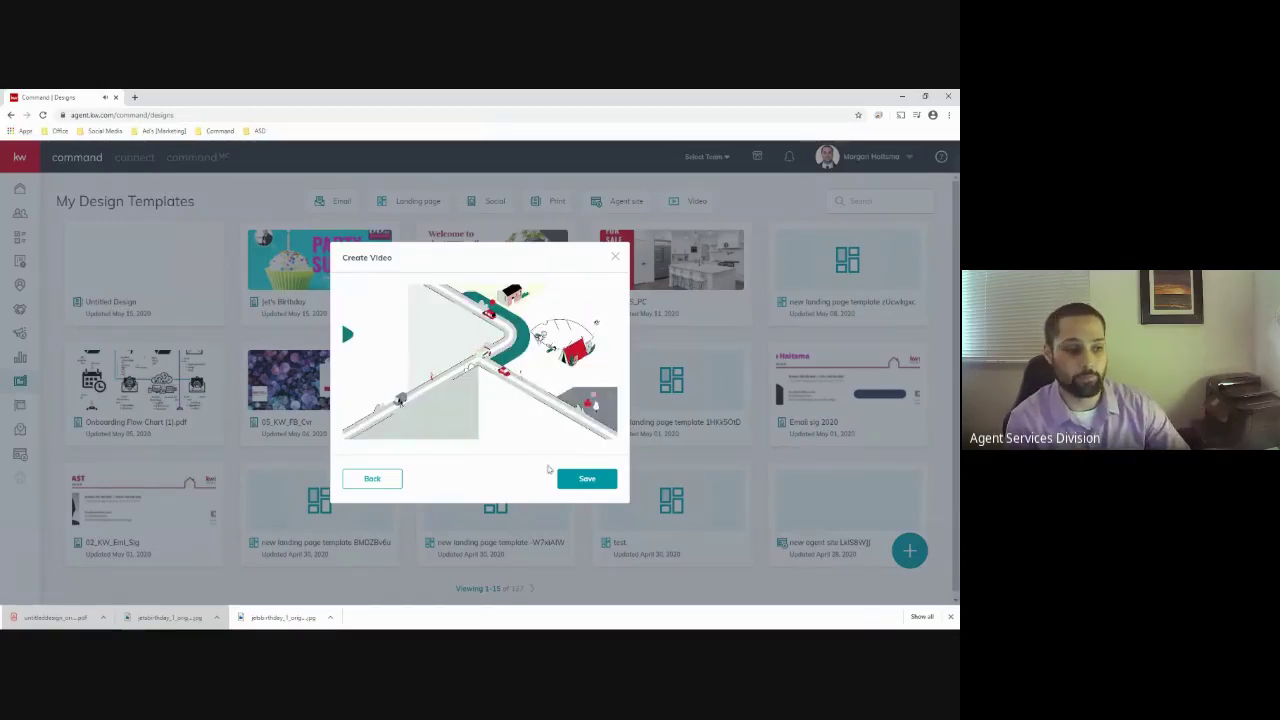
click(616, 260)
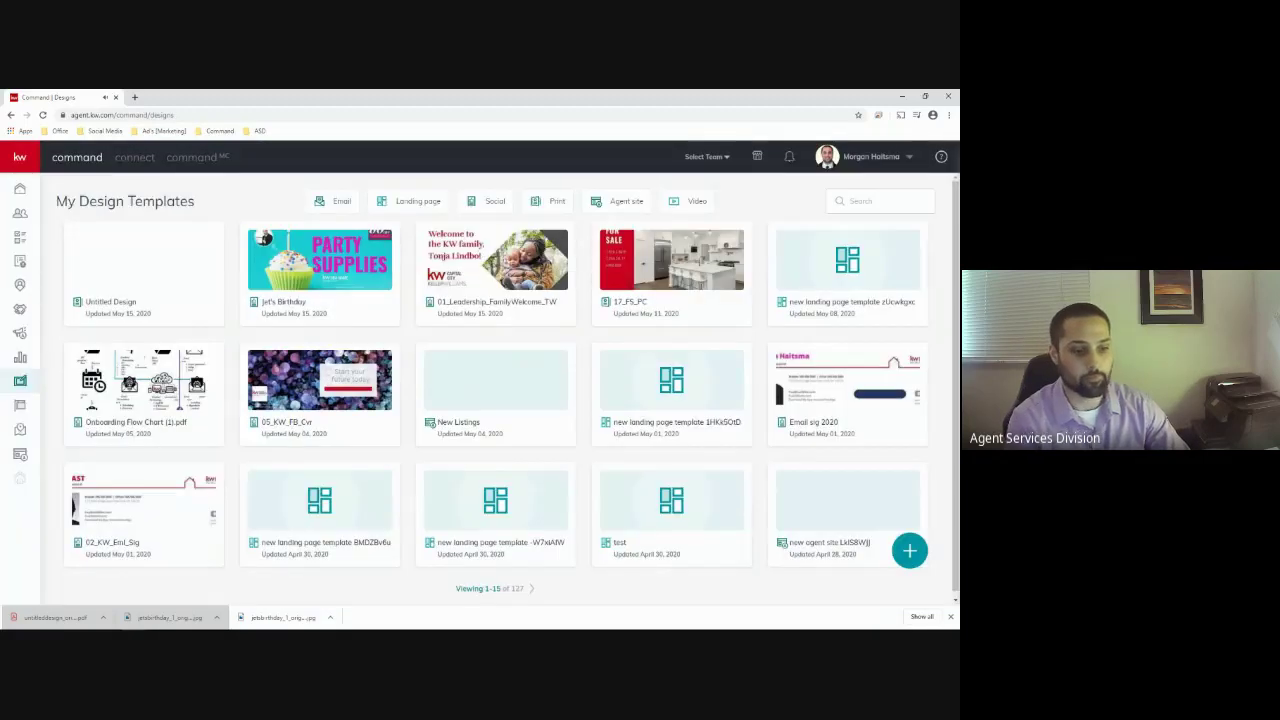
Start a new design with Import PDF chosen in the Create Design dialog
click(909, 551)
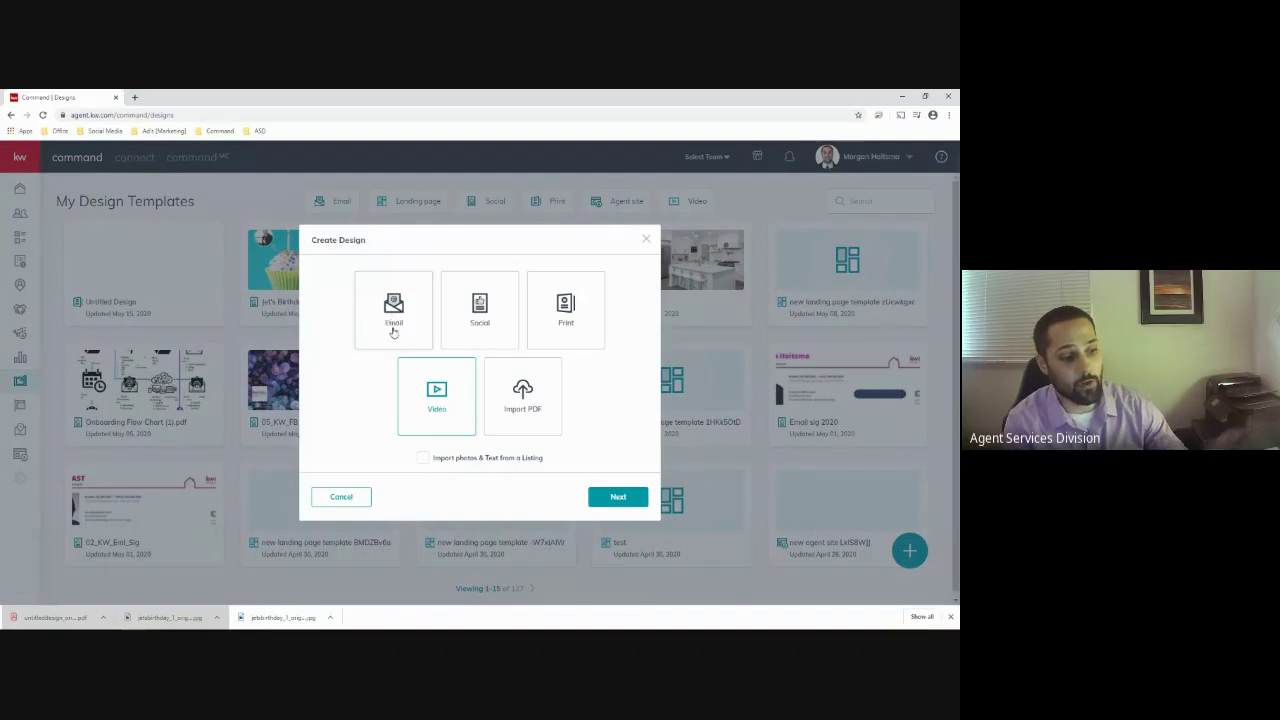
click(541, 407)
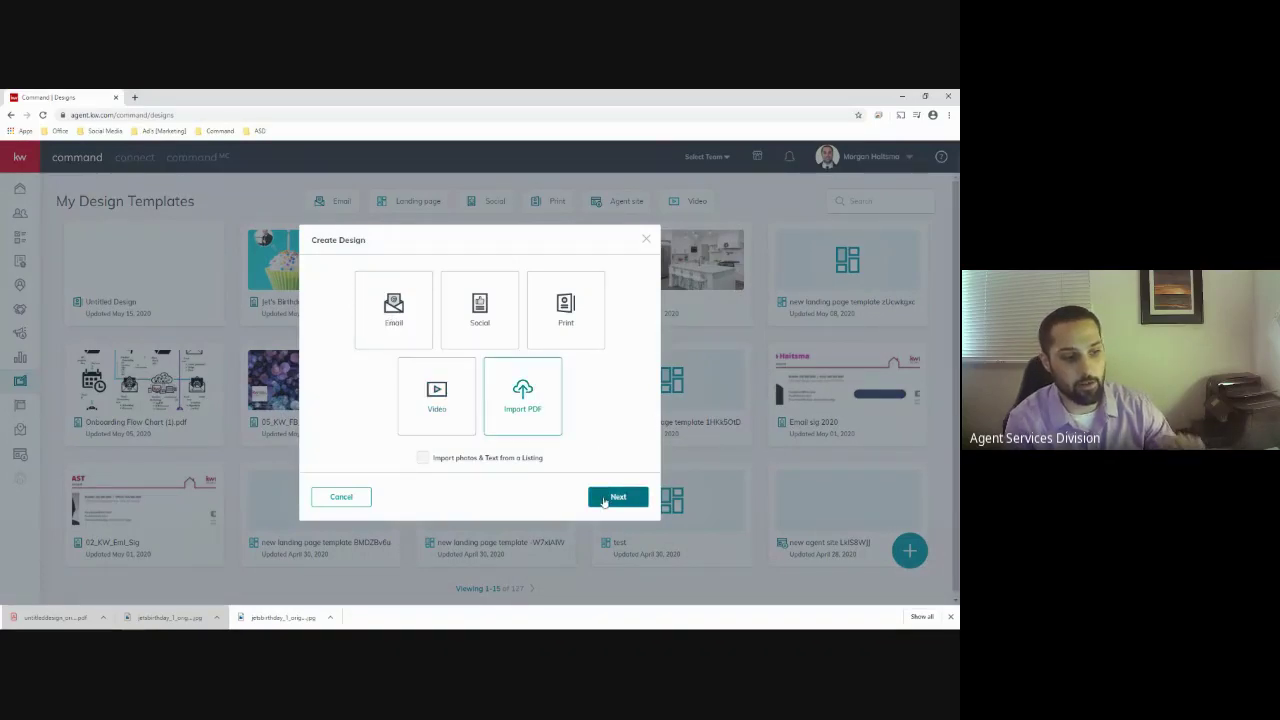
click(606, 499)
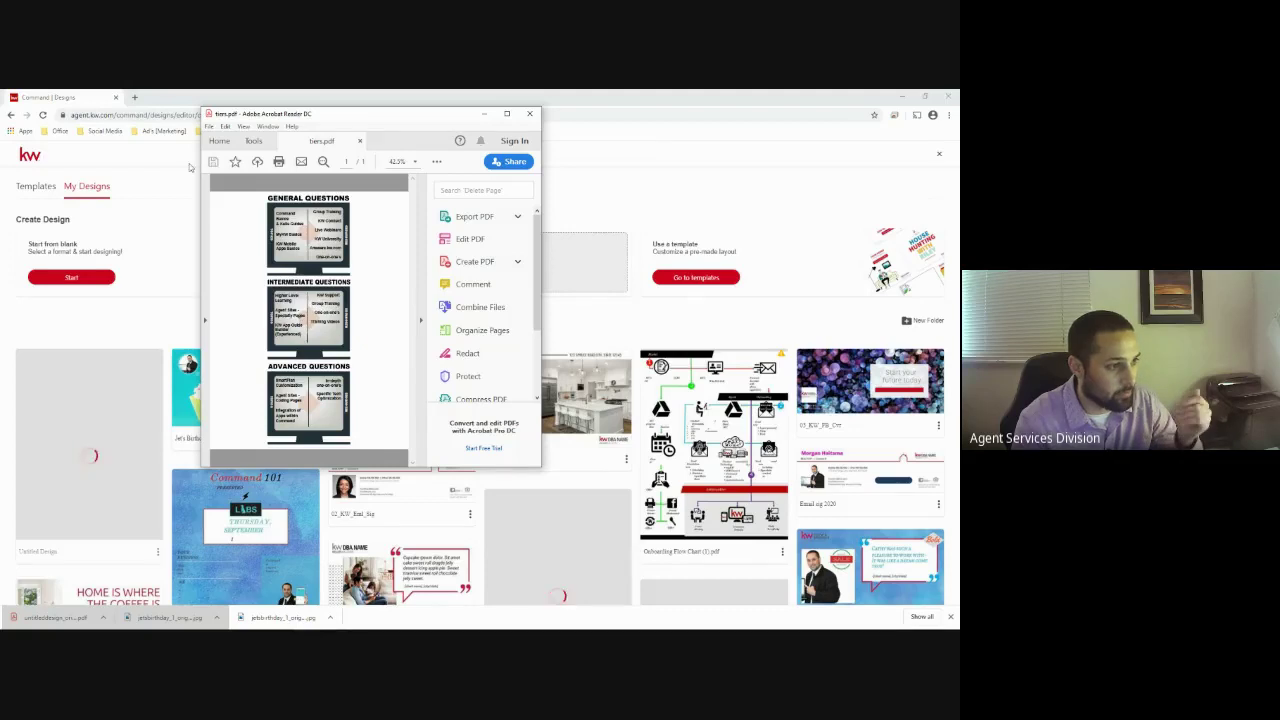
Close Acrobat Reader and drop tiers.pdf onto the Import PDF Files Drag & Drop box
click(529, 113)
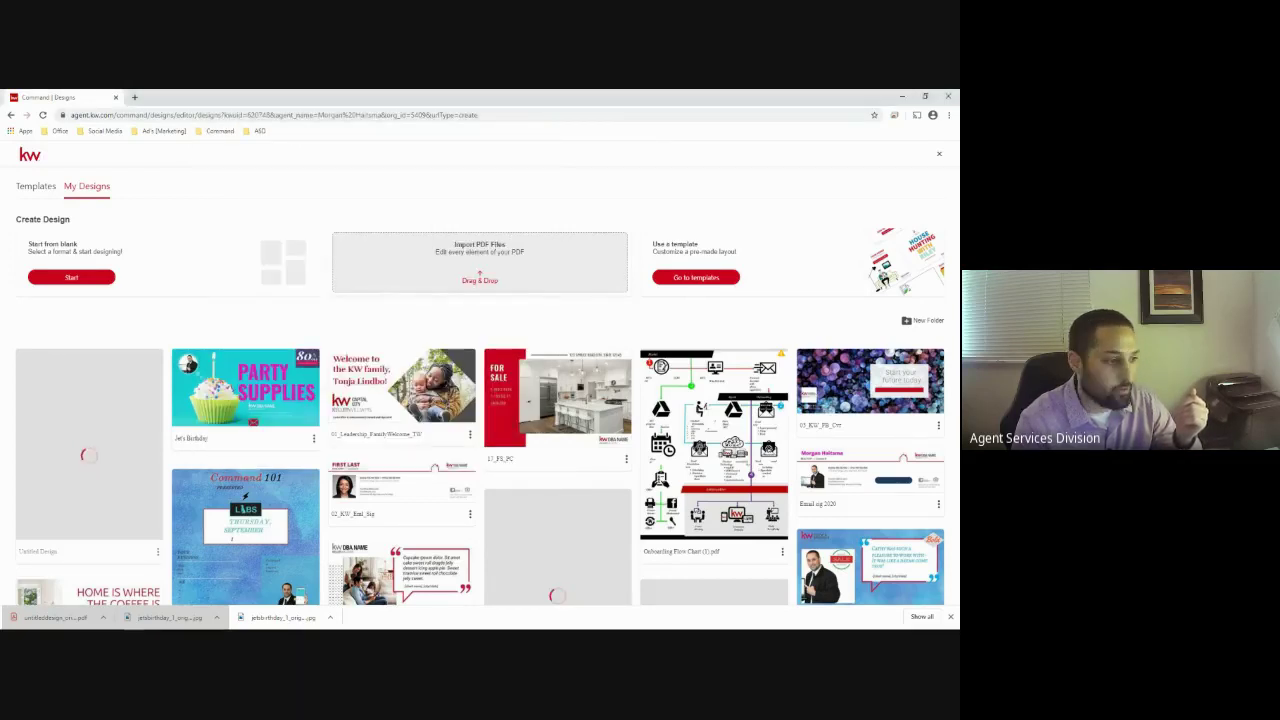
drag(480, 276, 470, 268)
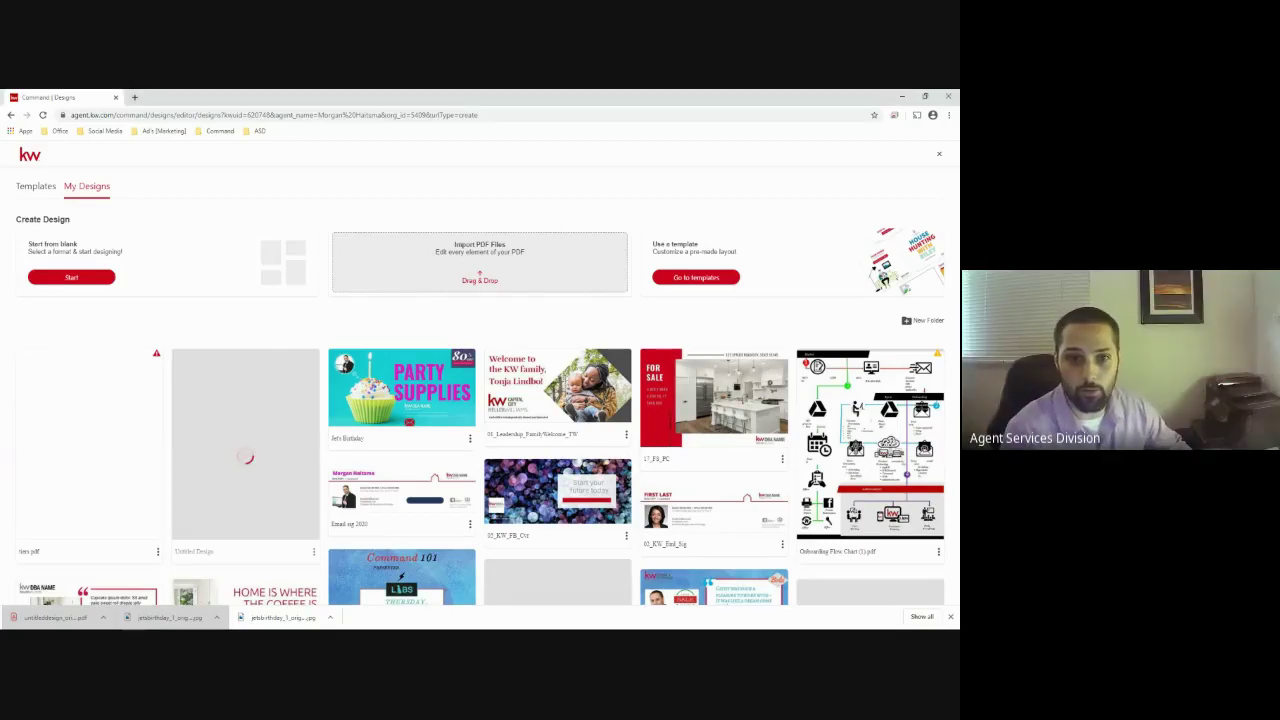
drag(504, 280, 757, 281)
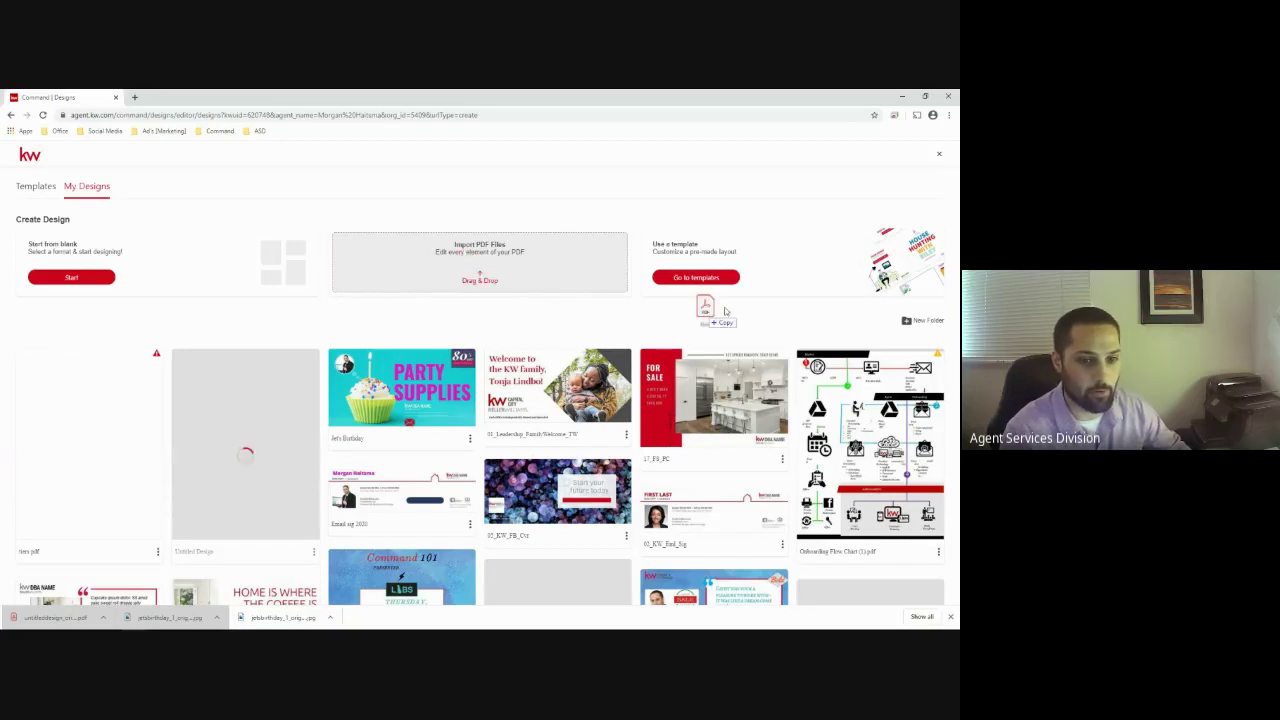
drag(667, 305, 103, 420)
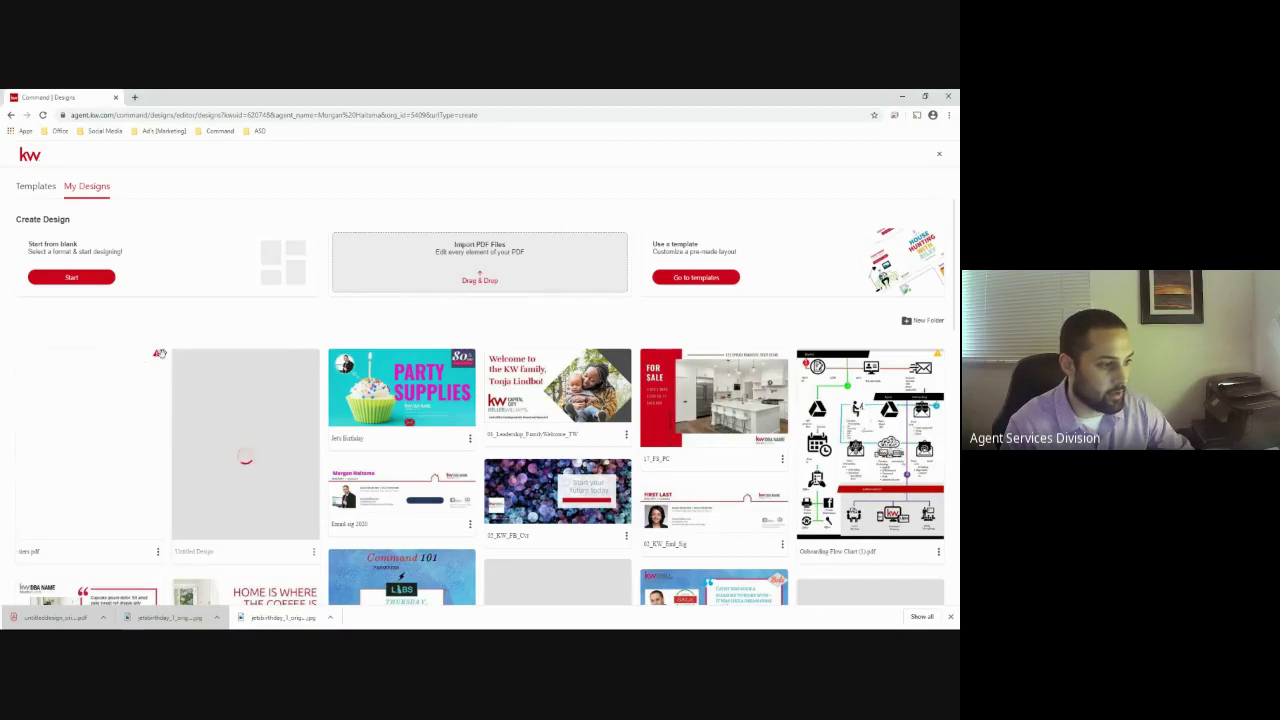
mouse_move(157, 358)
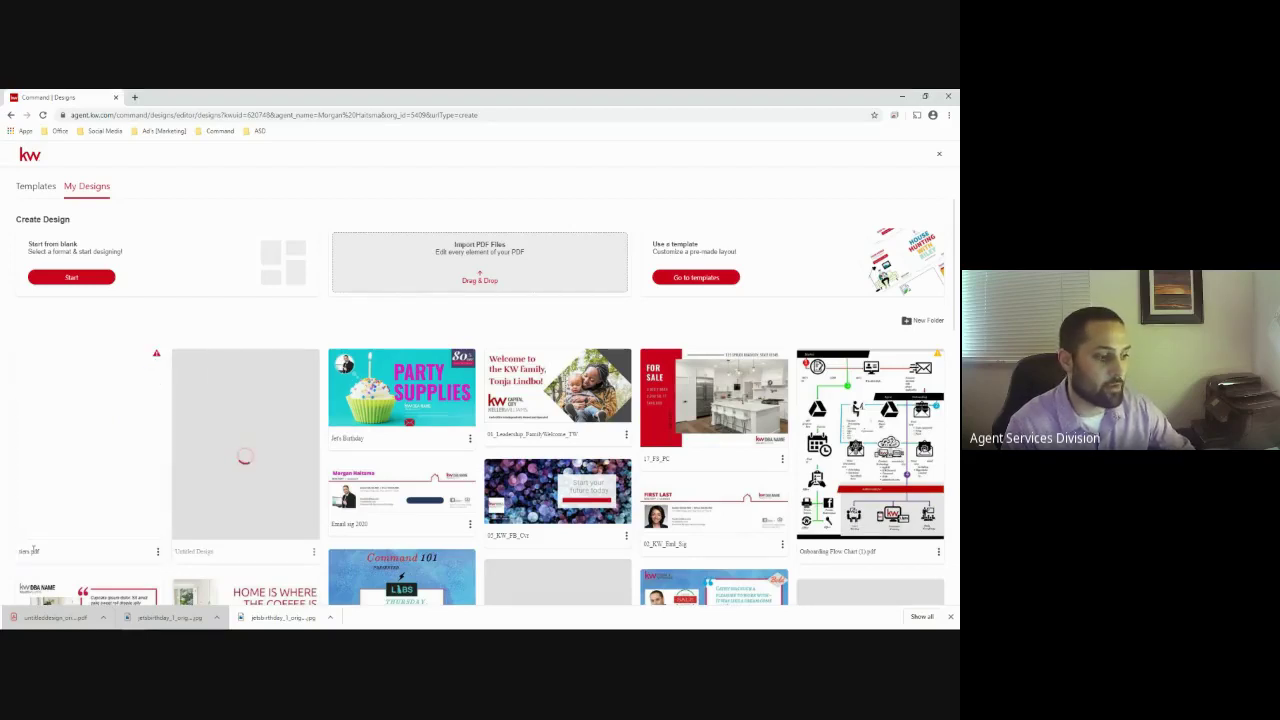
Fix tiers.pdf's missing fonts by replacing them all with jsMath-cmti10 Regular
click(157, 555)
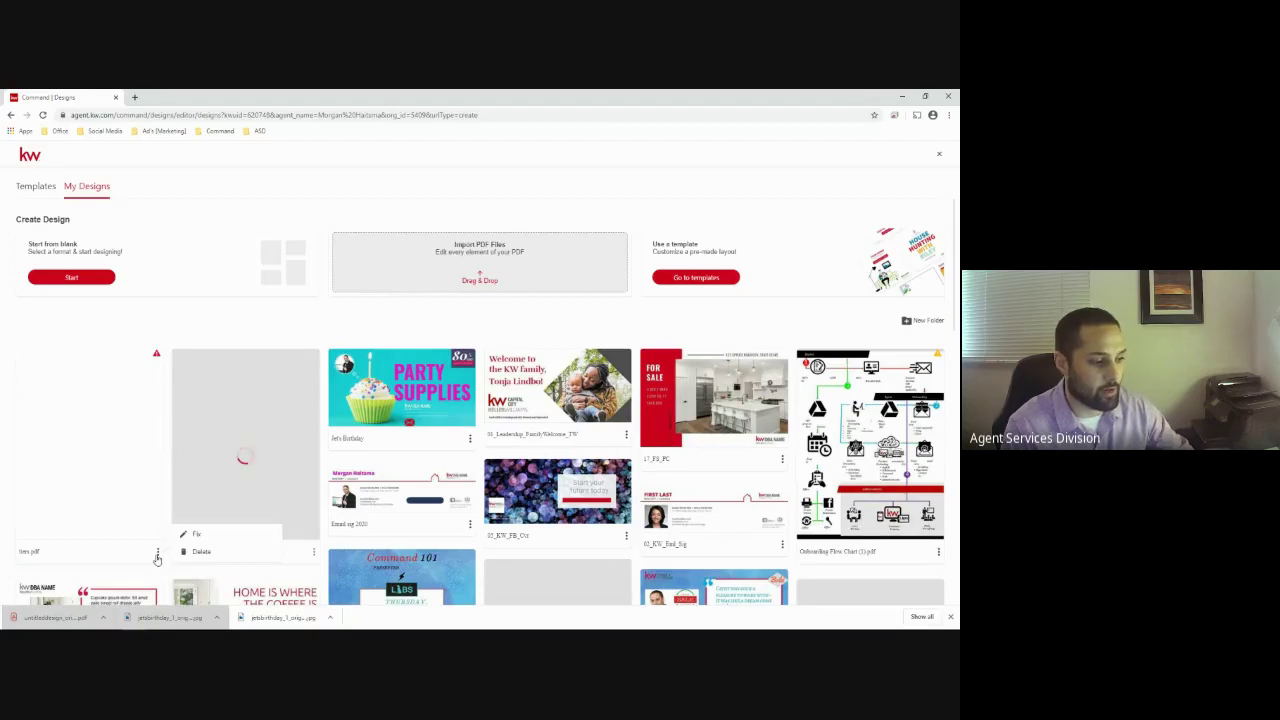
click(196, 534)
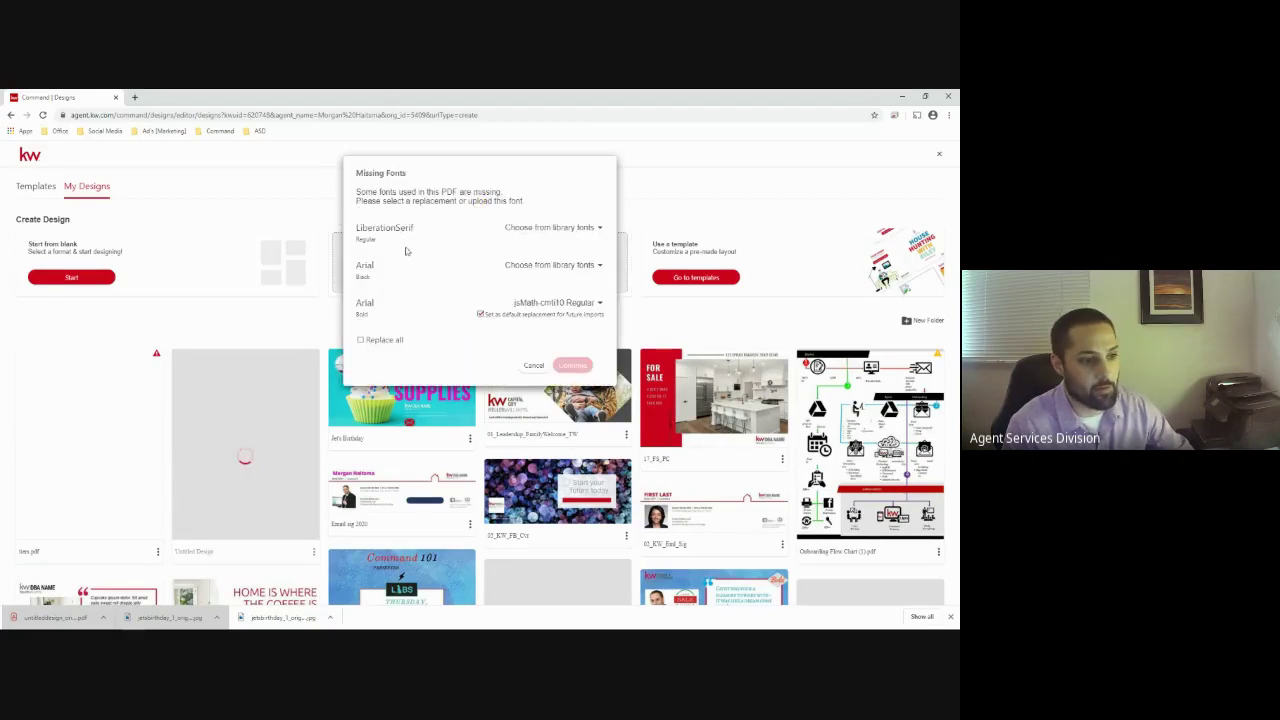
click(361, 340)
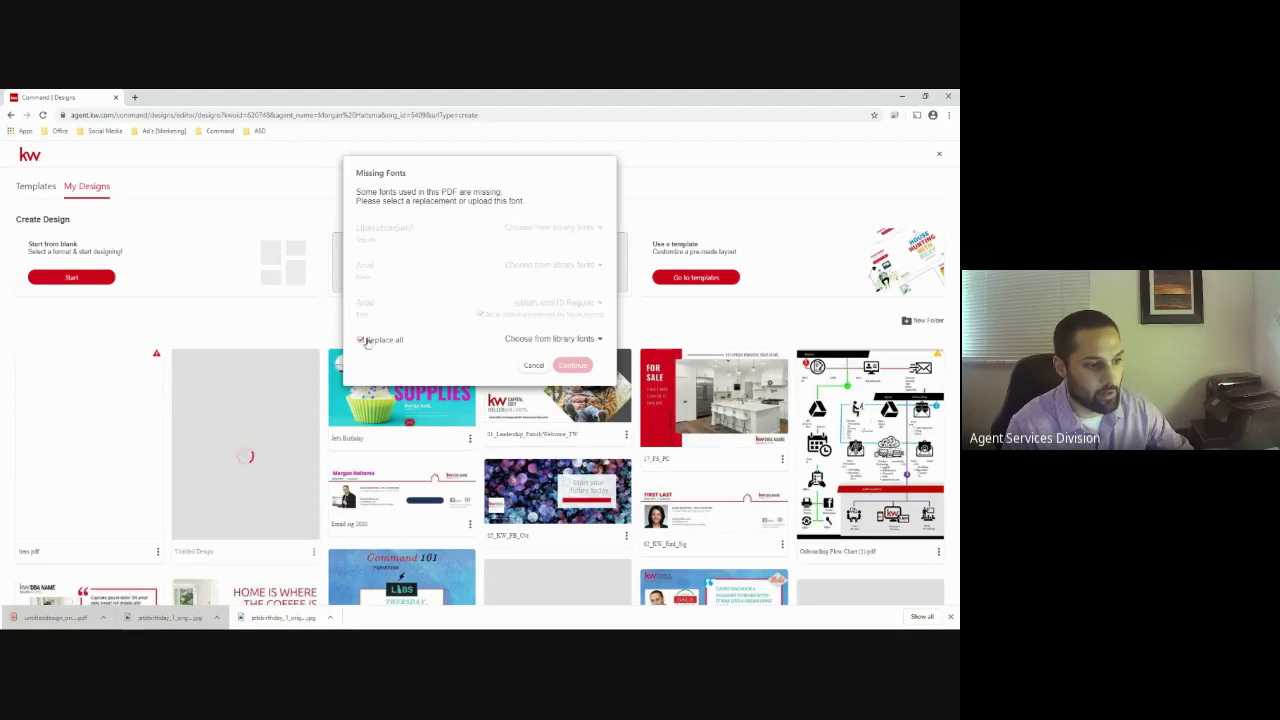
click(590, 339)
click(555, 394)
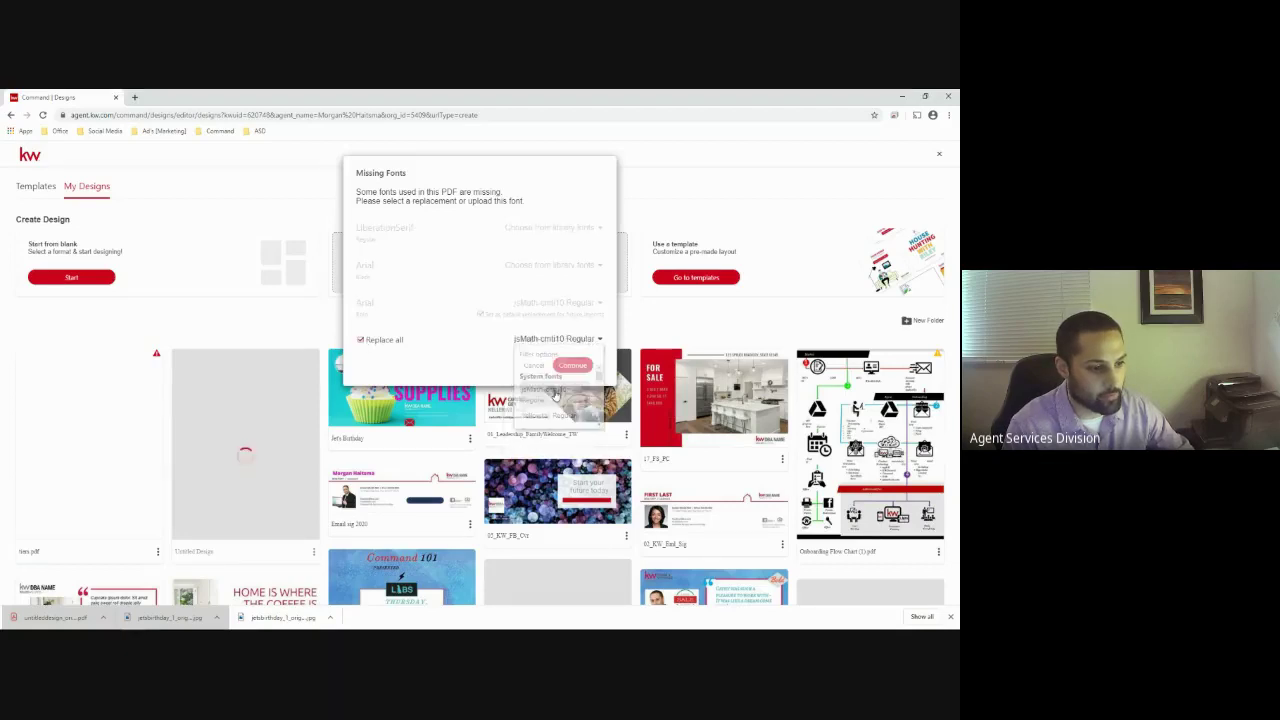
click(573, 365)
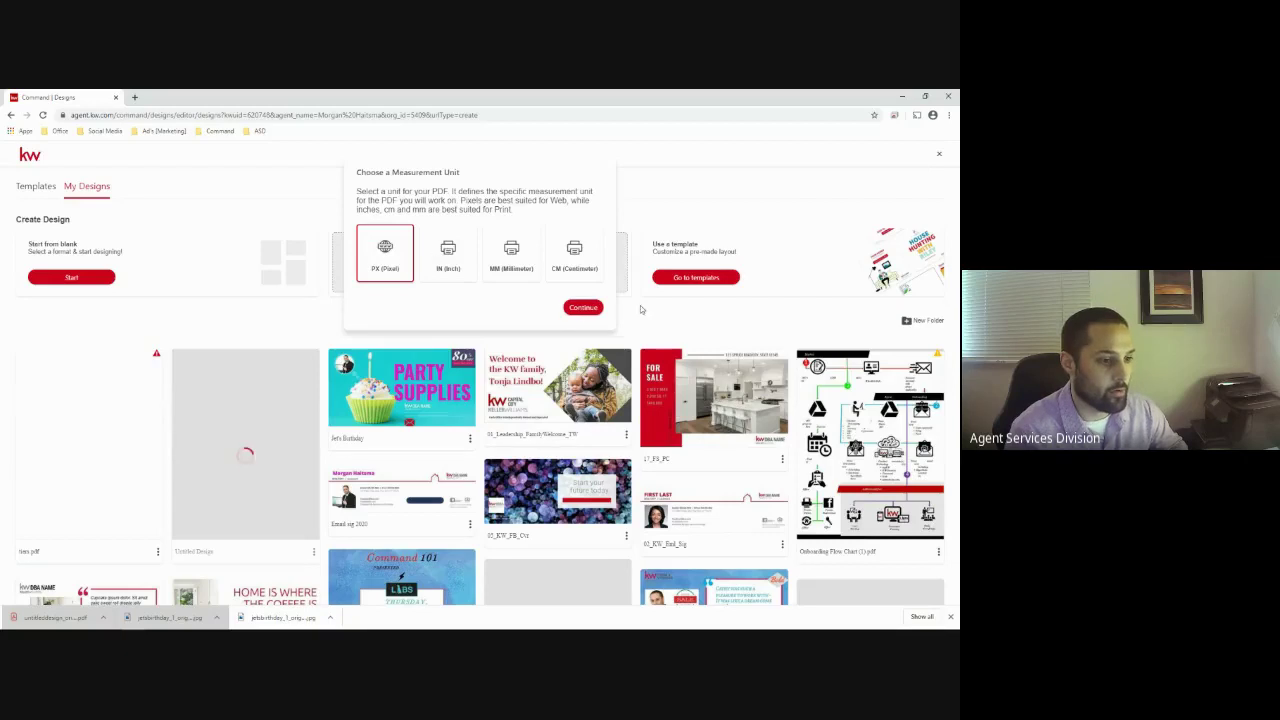
Choose pixels as the measurement unit so tiers.pdf opens in the editor
click(583, 307)
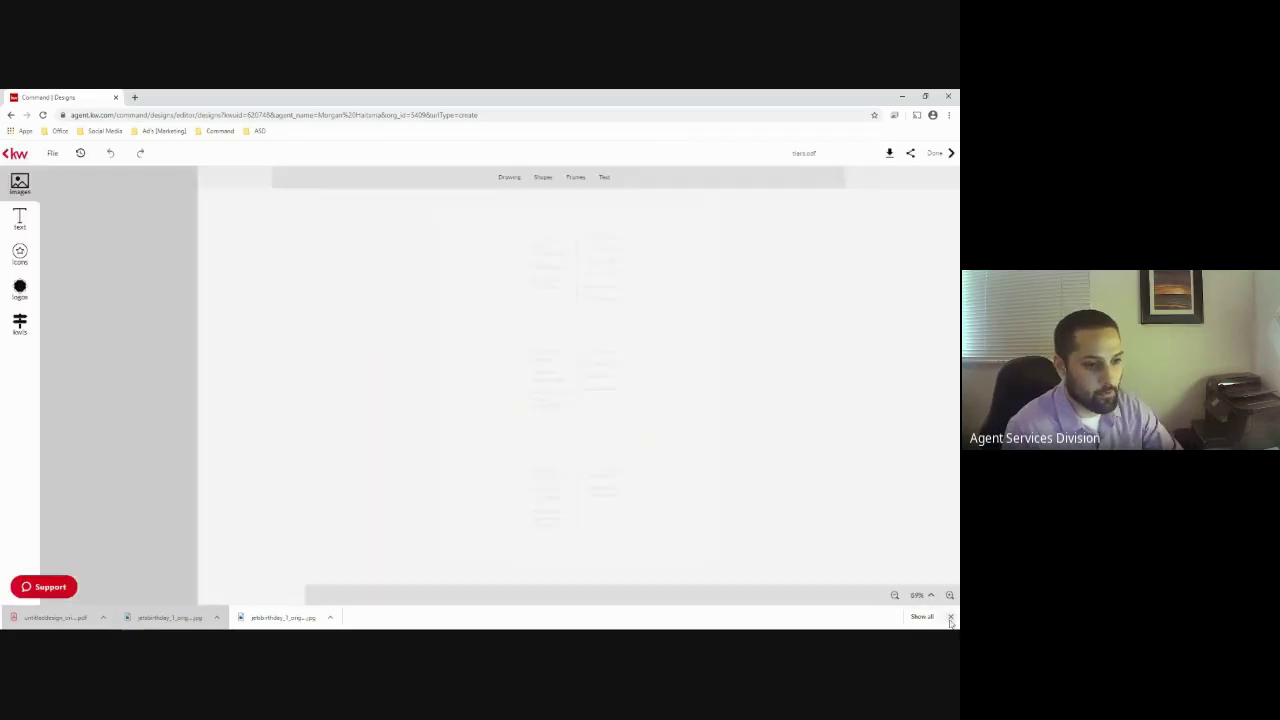
Dismiss the Chrome downloads bar, select the first panel's top text, and show the Text library
click(950, 619)
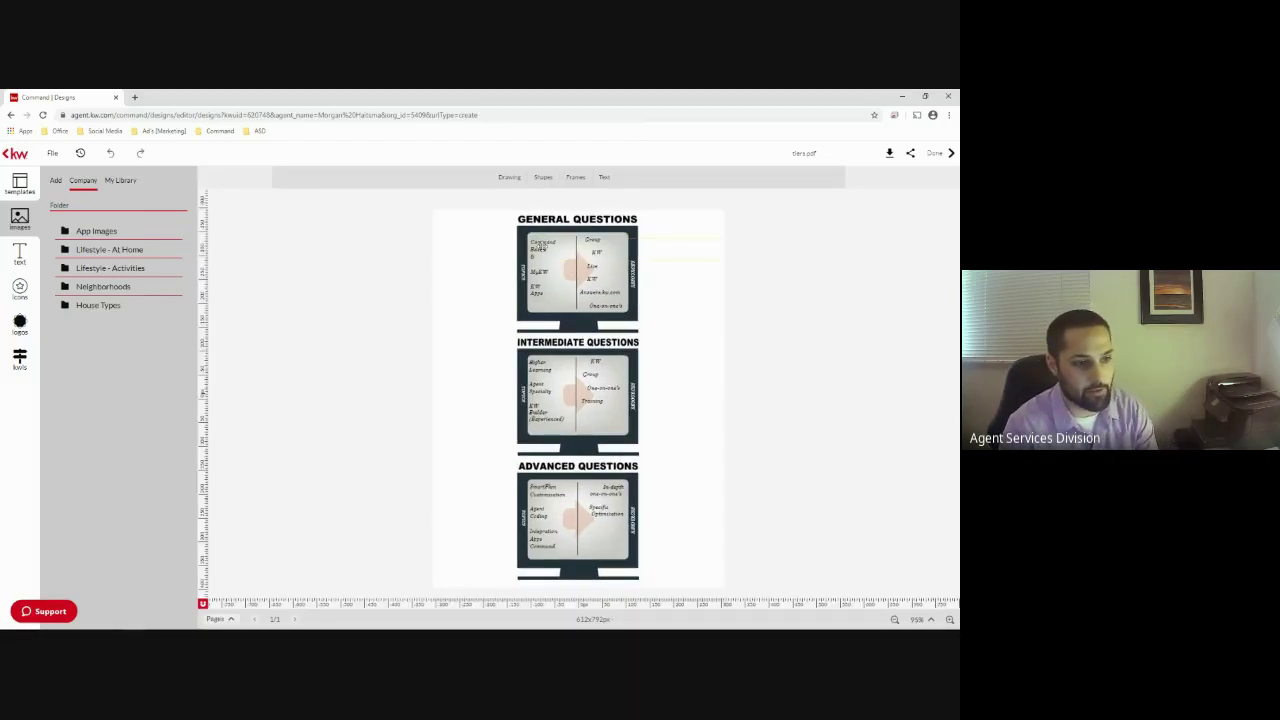
click(592, 250)
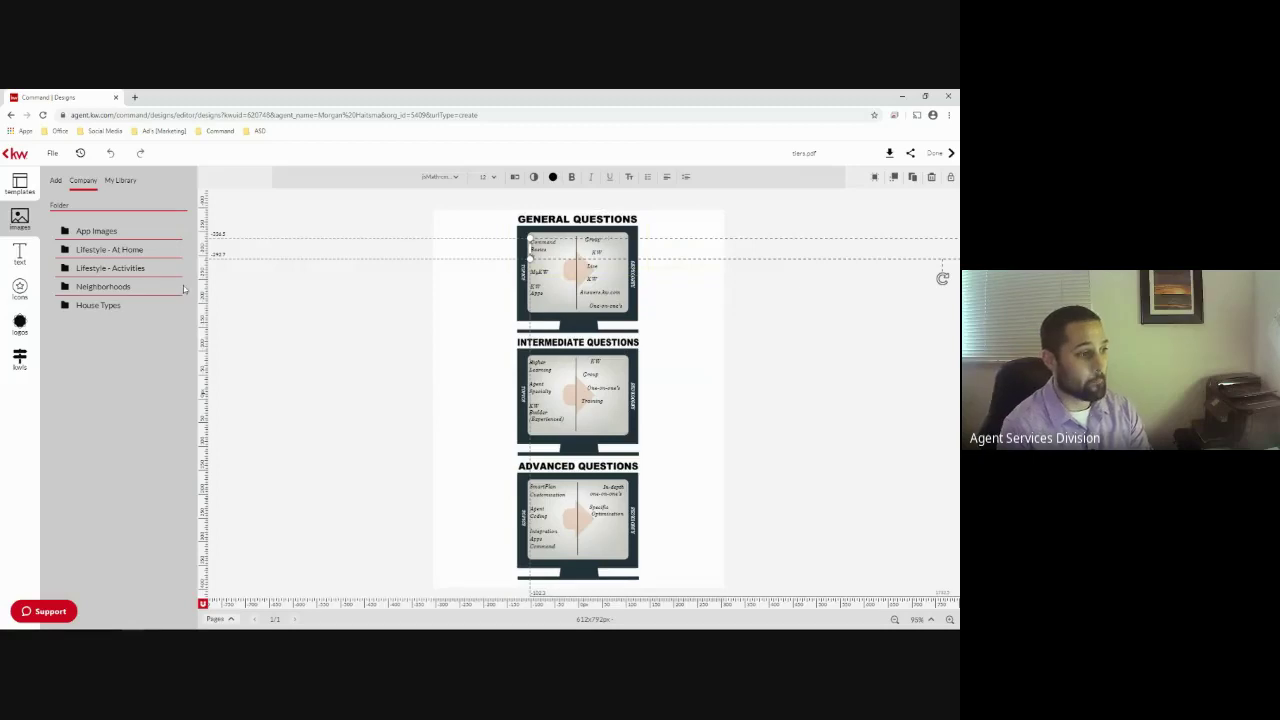
click(18, 258)
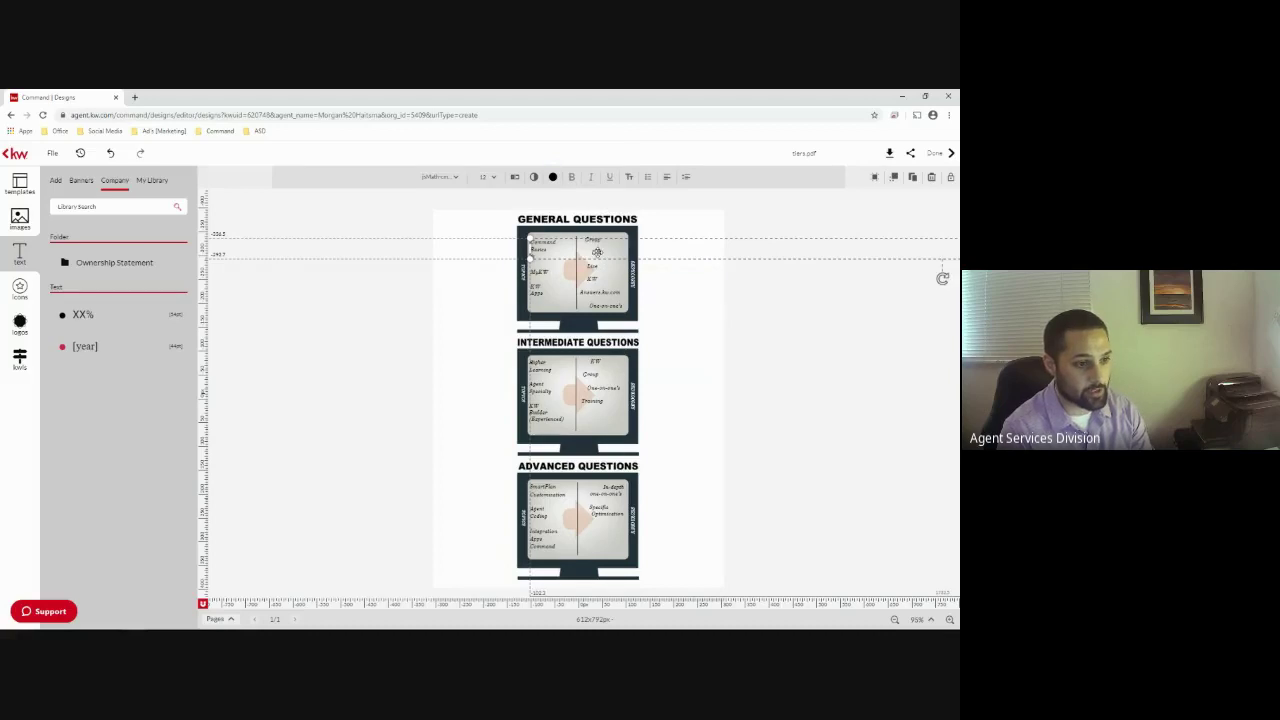
Nudge the questions image into place and turn the General Questions top-left text magenta
click(633, 306)
drag(646, 351, 604, 380)
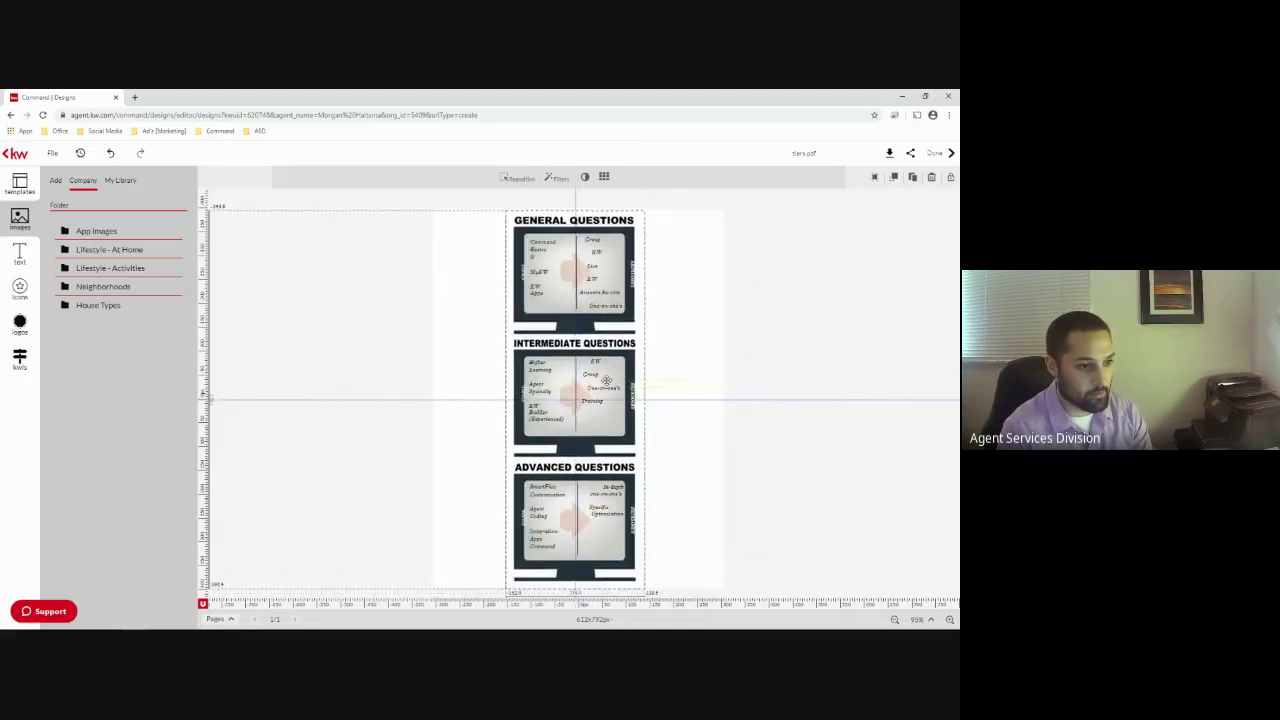
click(587, 246)
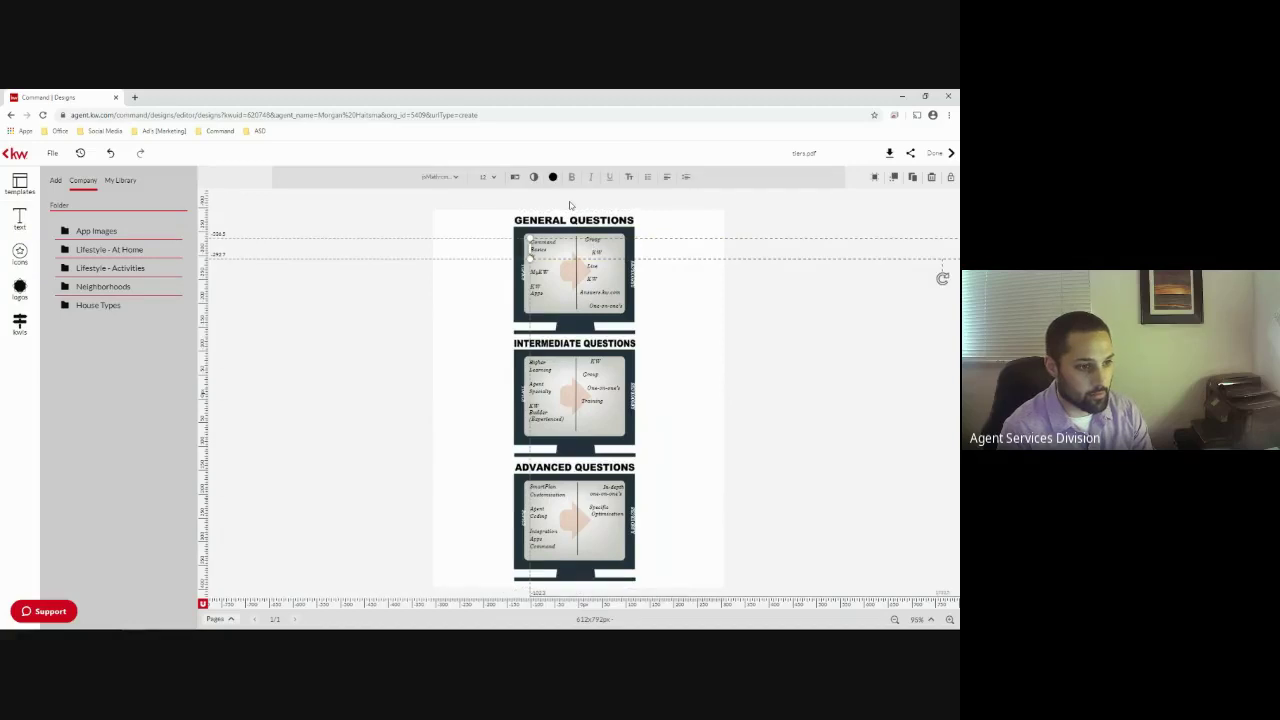
click(553, 177)
click(643, 249)
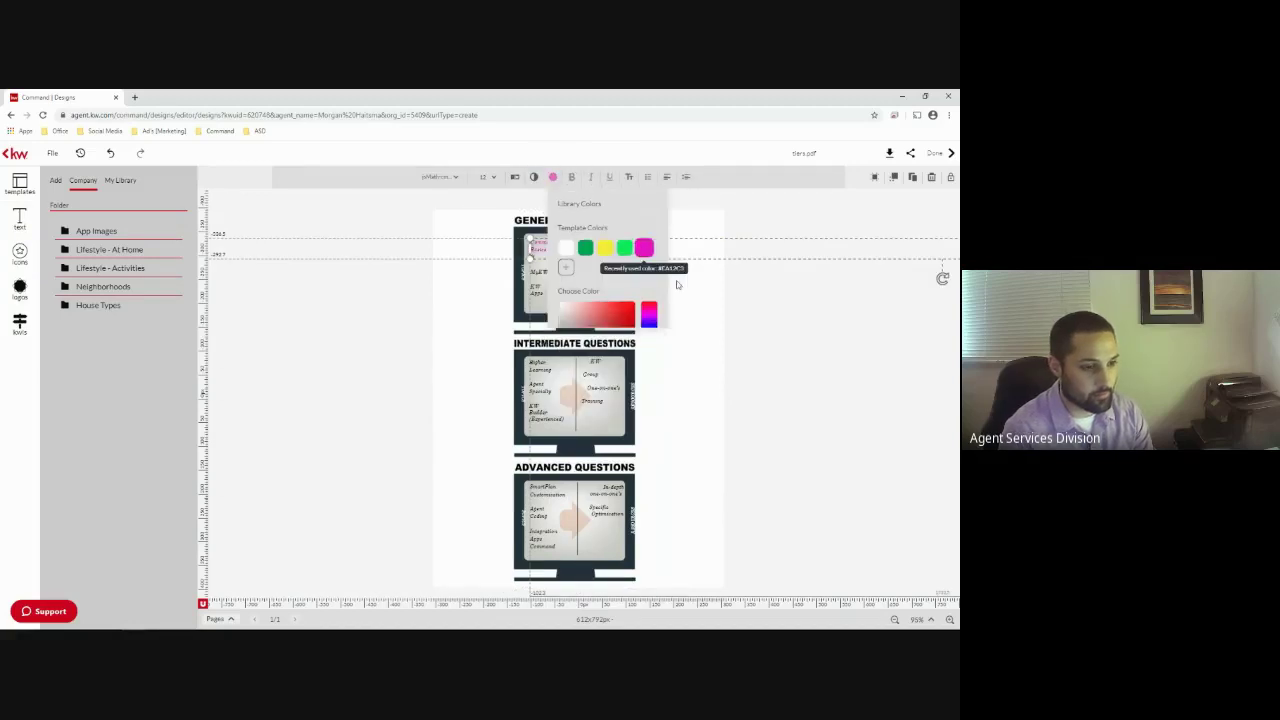
click(340, 414)
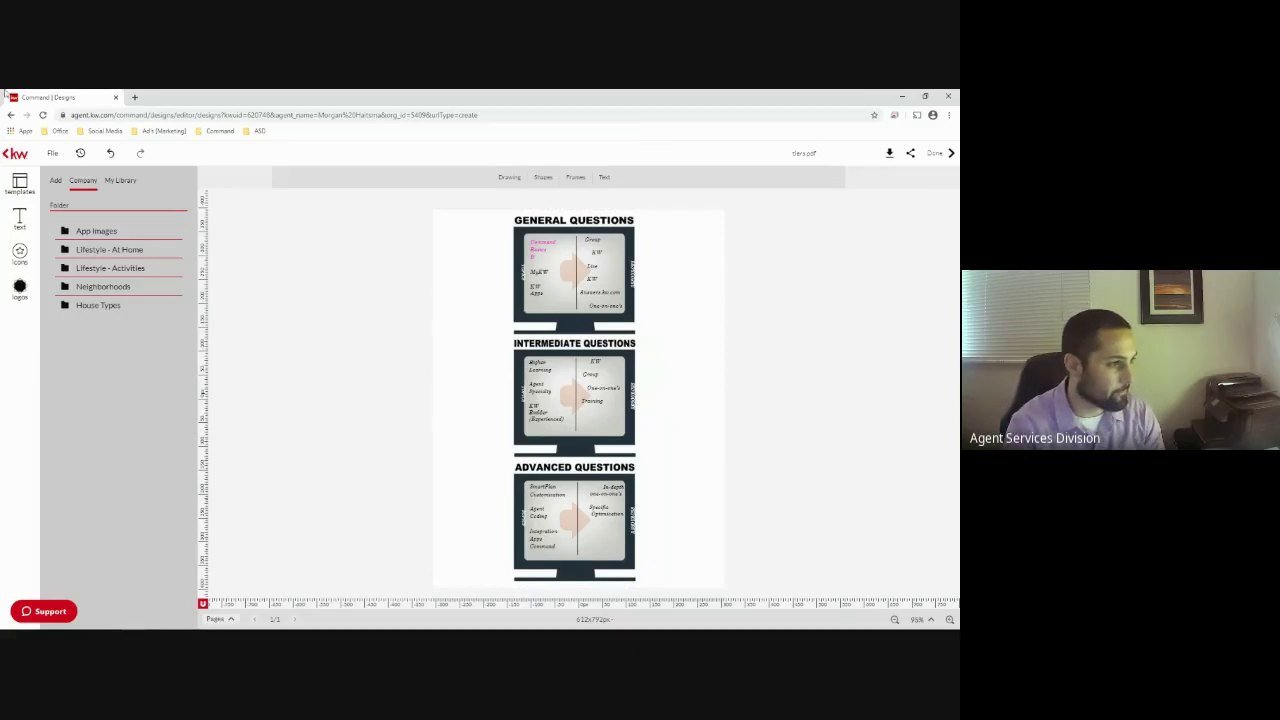
click(218, 131)
Leave the PDF editor for My Design Templates and begin a new design
click(220, 158)
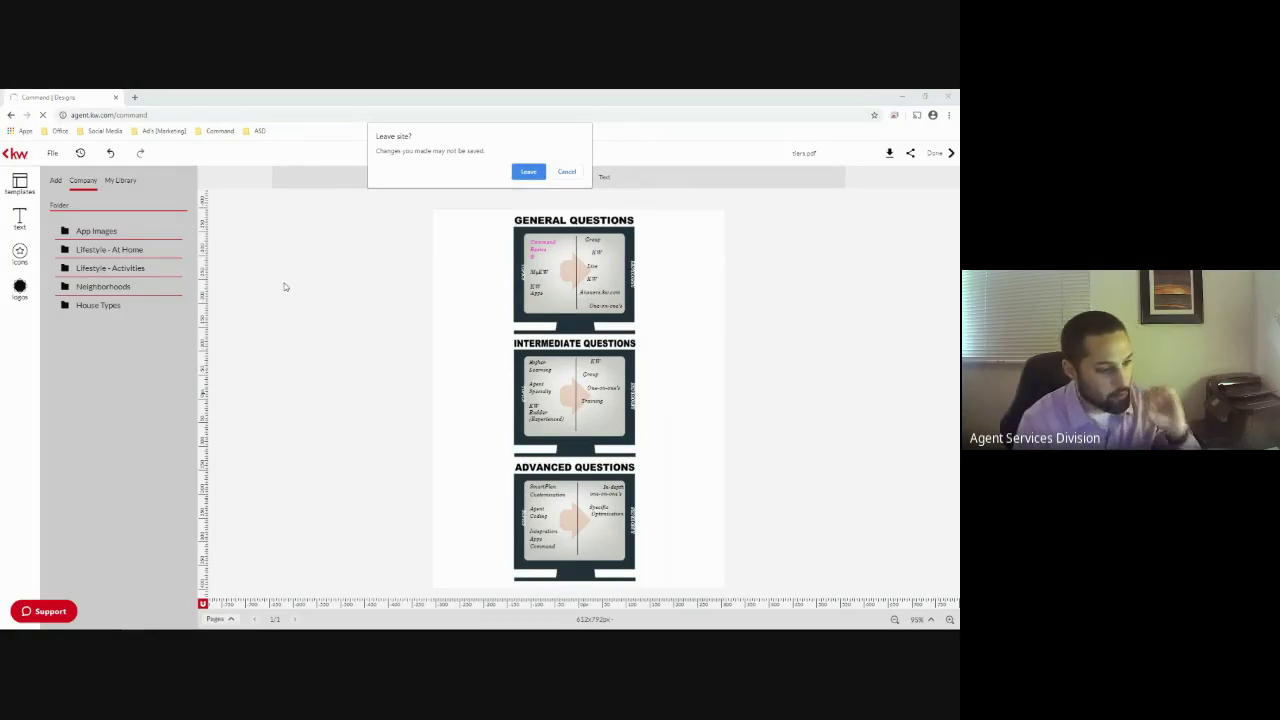
click(522, 173)
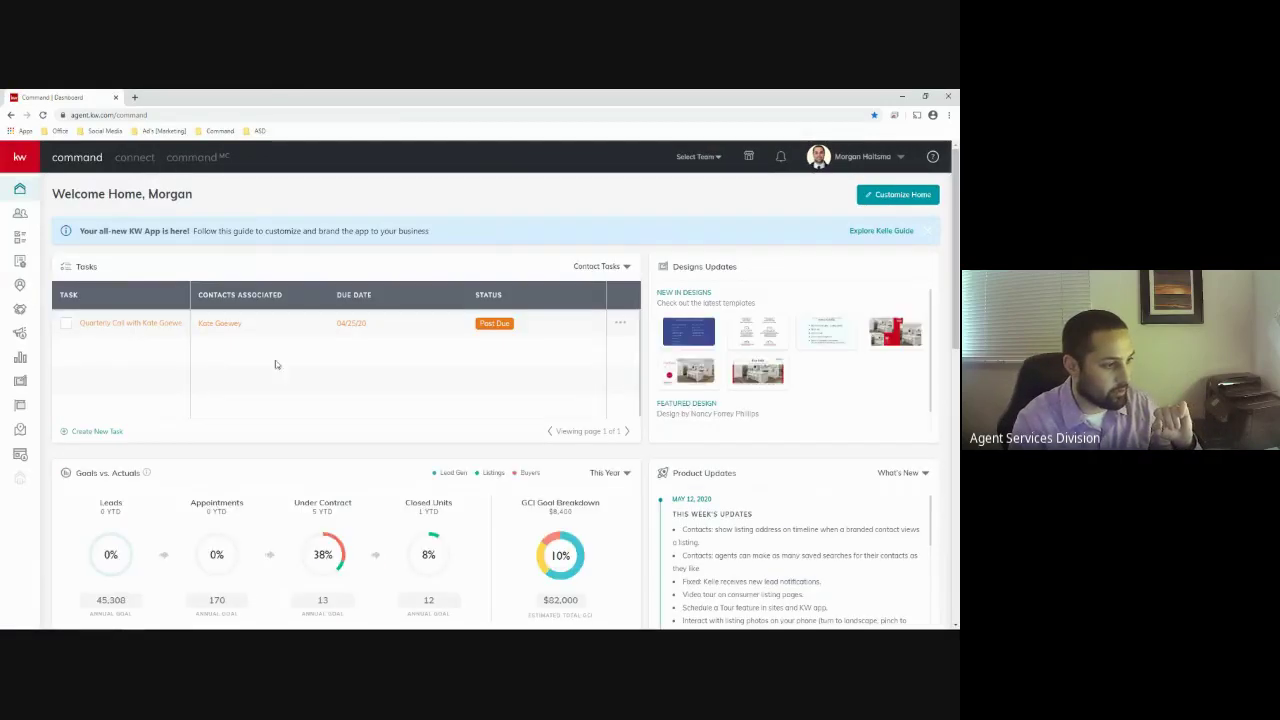
click(20, 381)
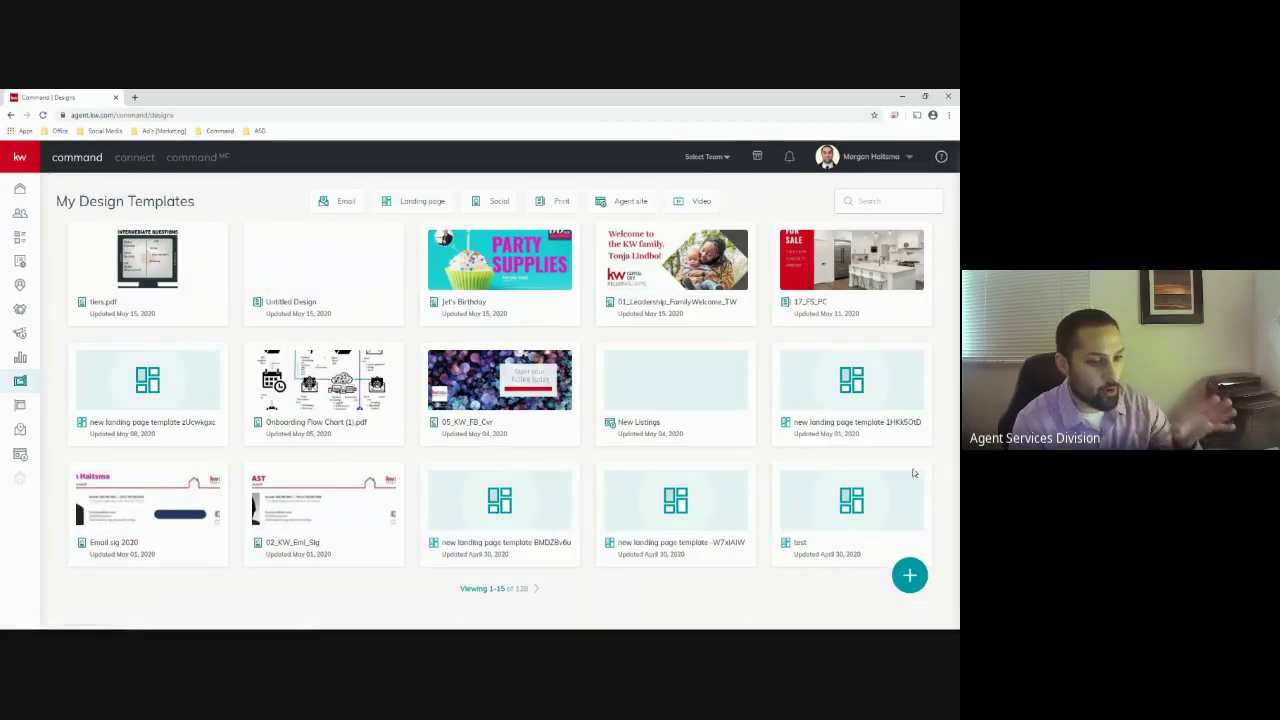
click(910, 576)
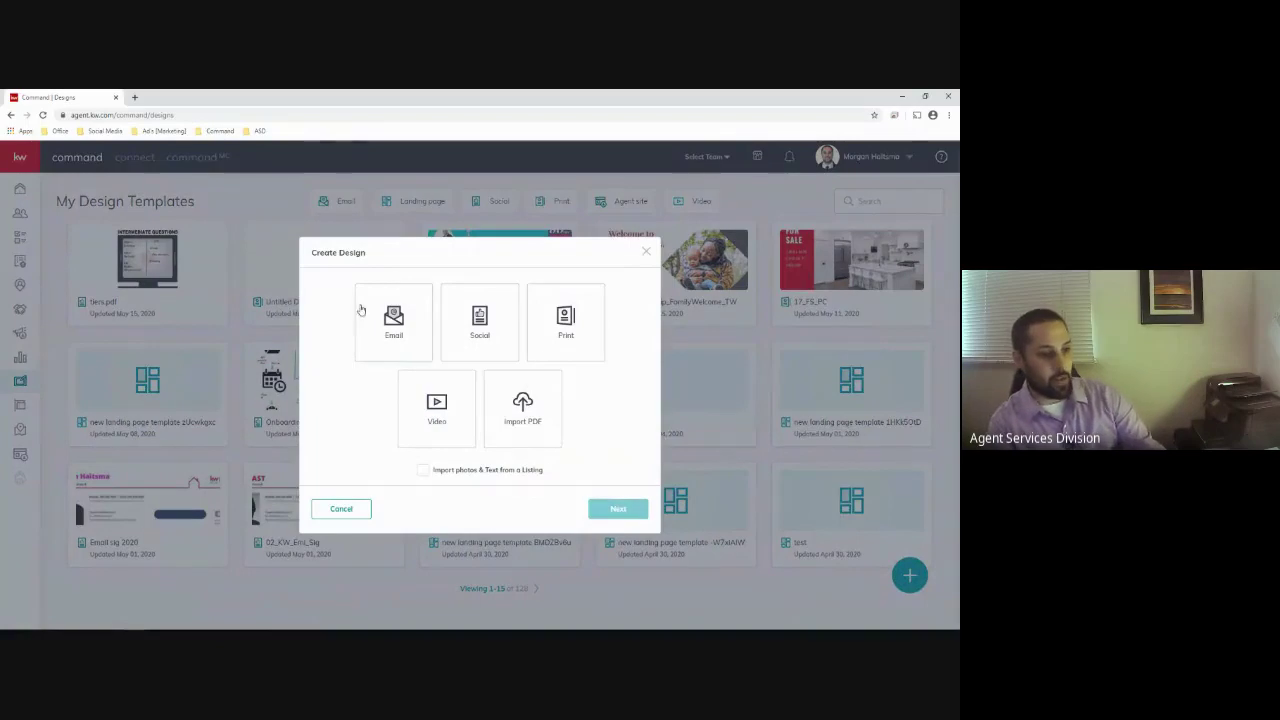
Choose Email as the design type to create a blank email template
click(392, 318)
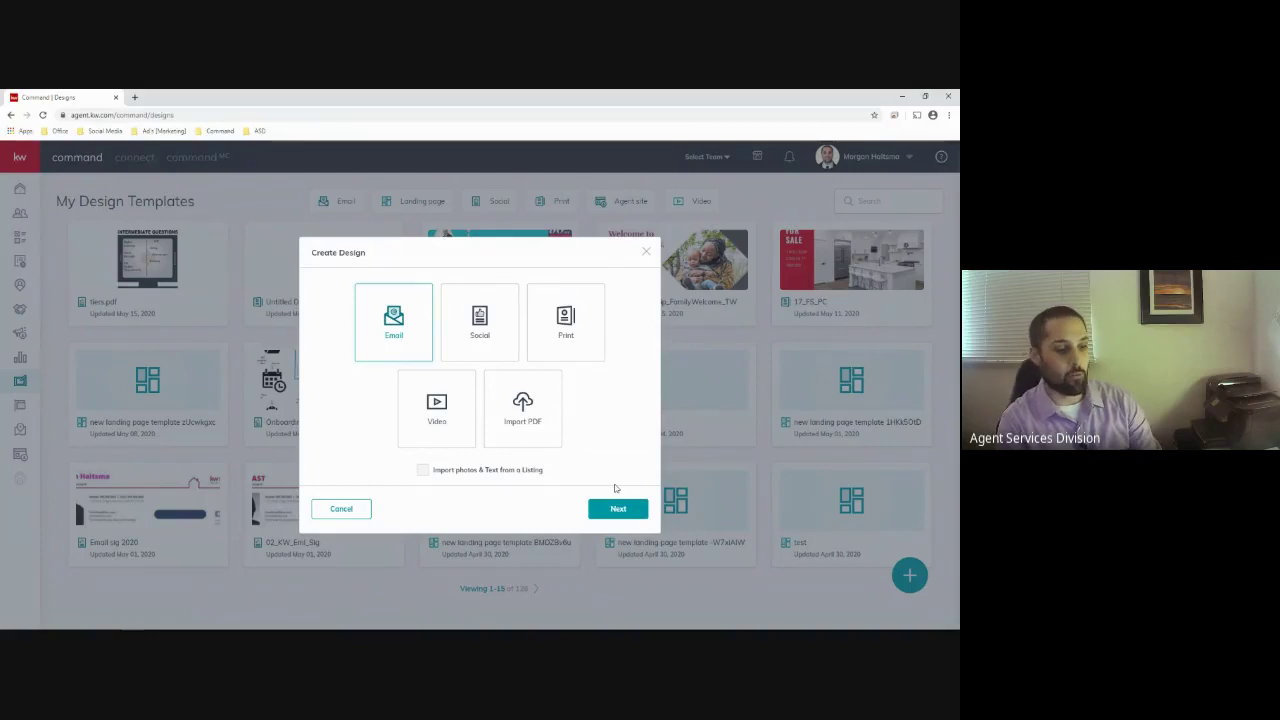
click(618, 510)
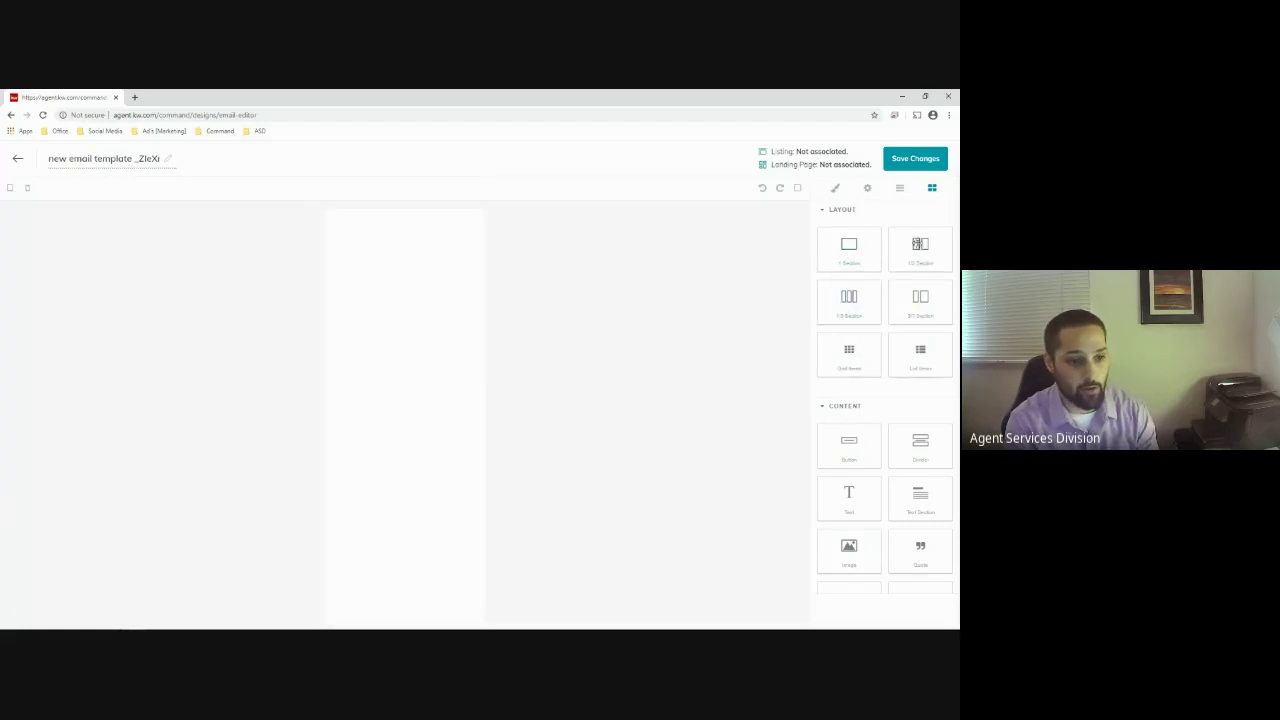
Drop a 1 Section block at the top of the email and a 1:3 Section row below it
scroll(853, 436, down, 1)
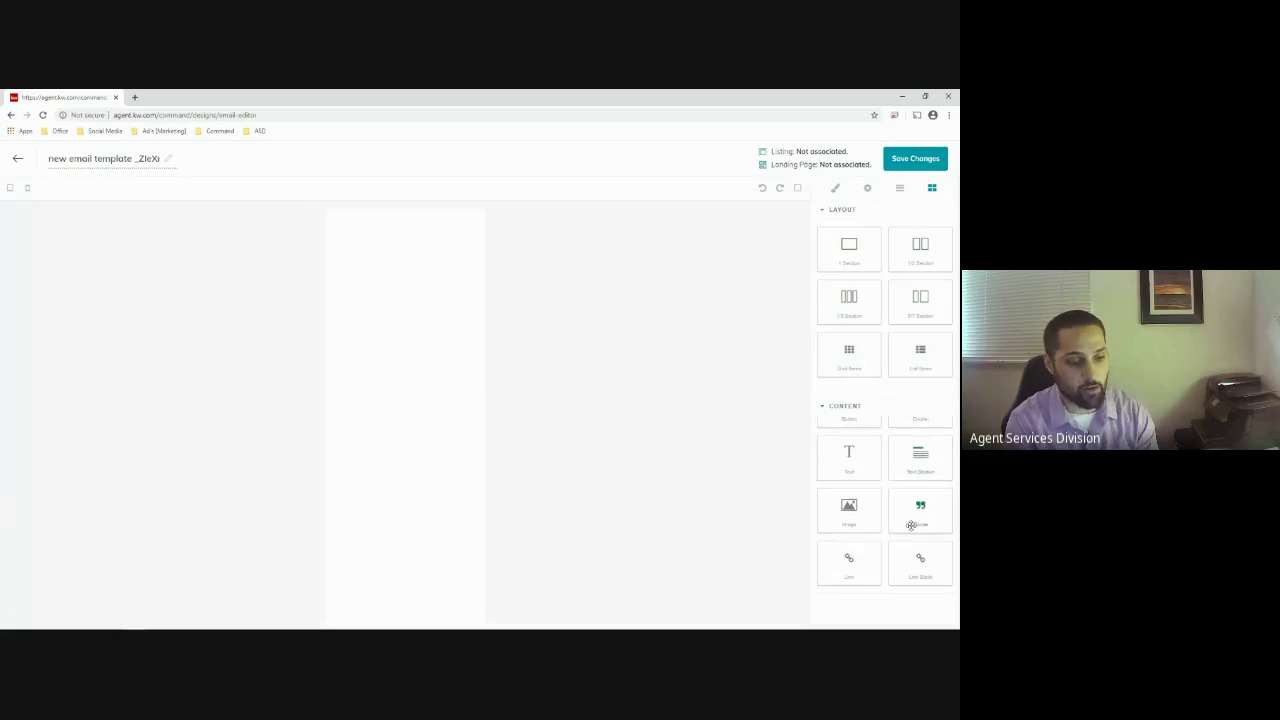
scroll(914, 512, up, 1)
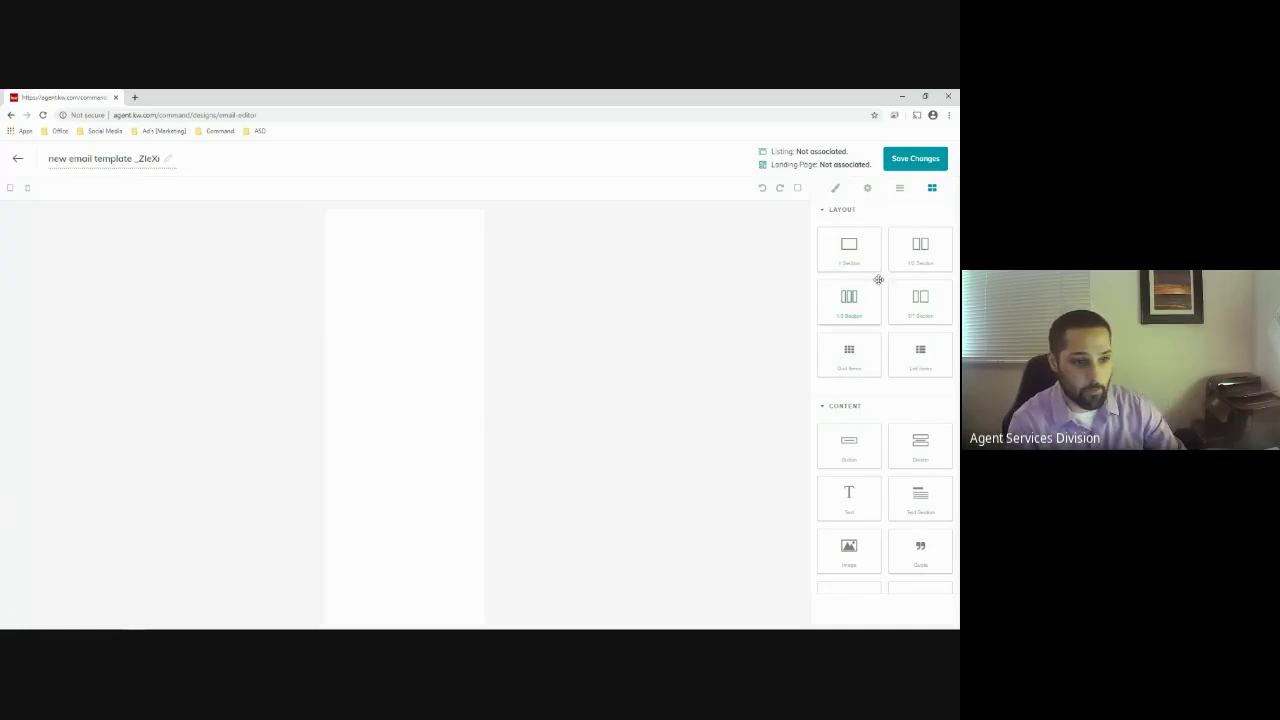
drag(860, 257, 434, 255)
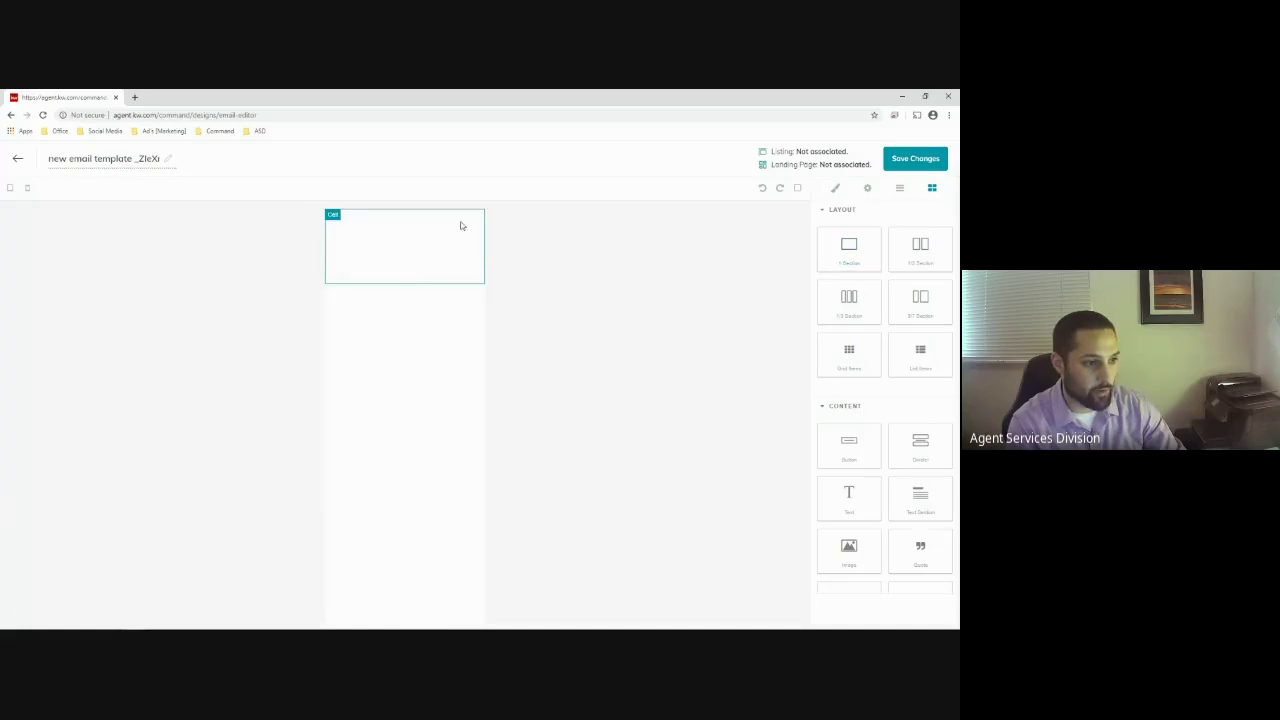
drag(857, 296, 422, 305)
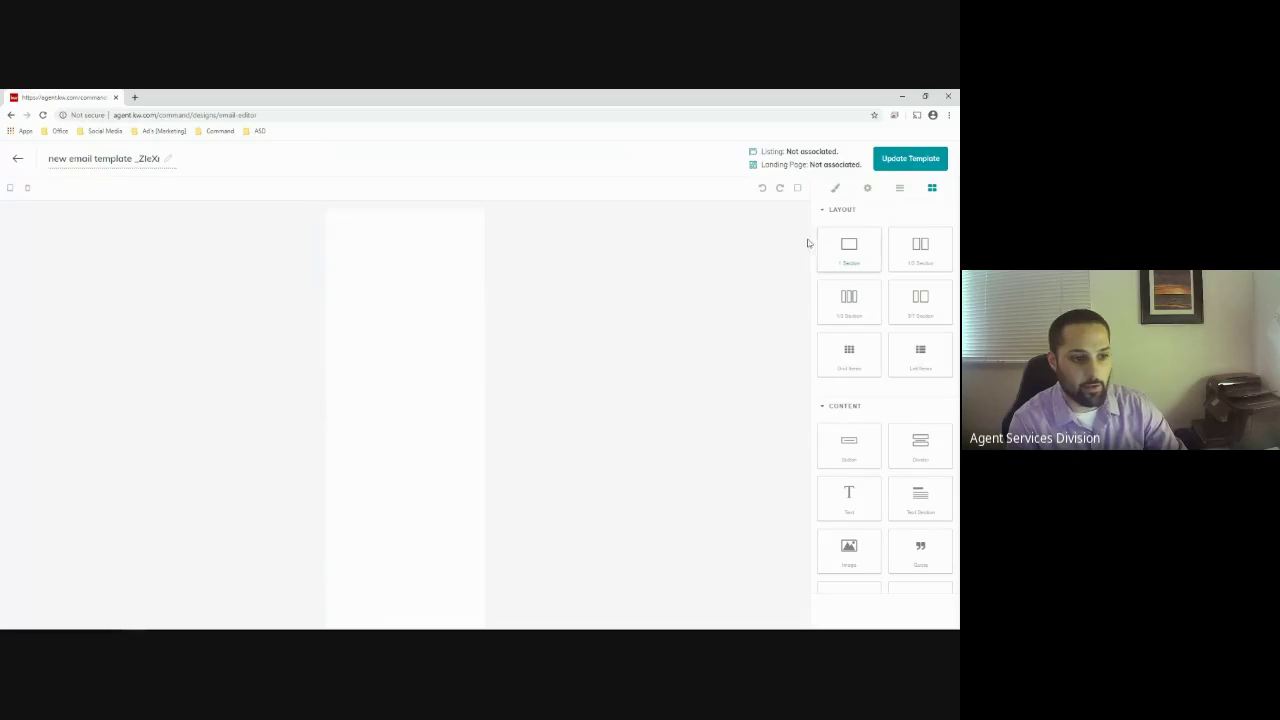
Show component outlines and drop image placeholders into all three columns, skipping image selection
click(797, 189)
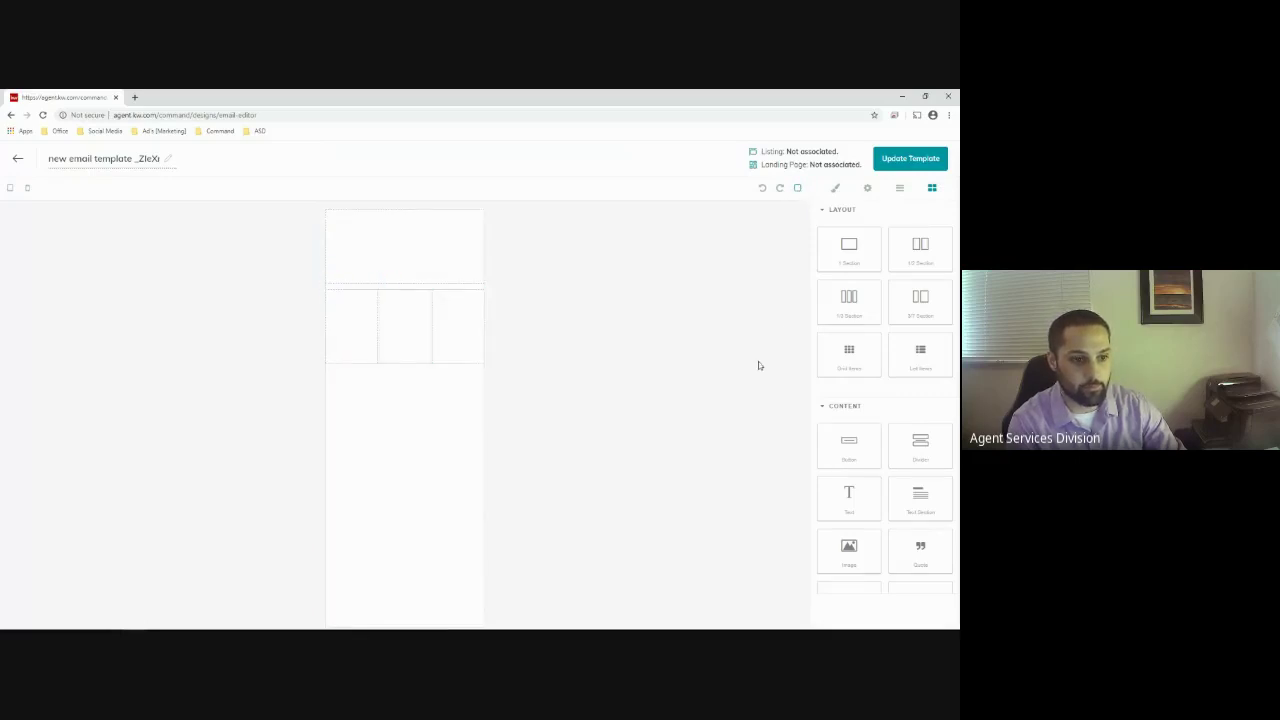
mouse_move(879, 625)
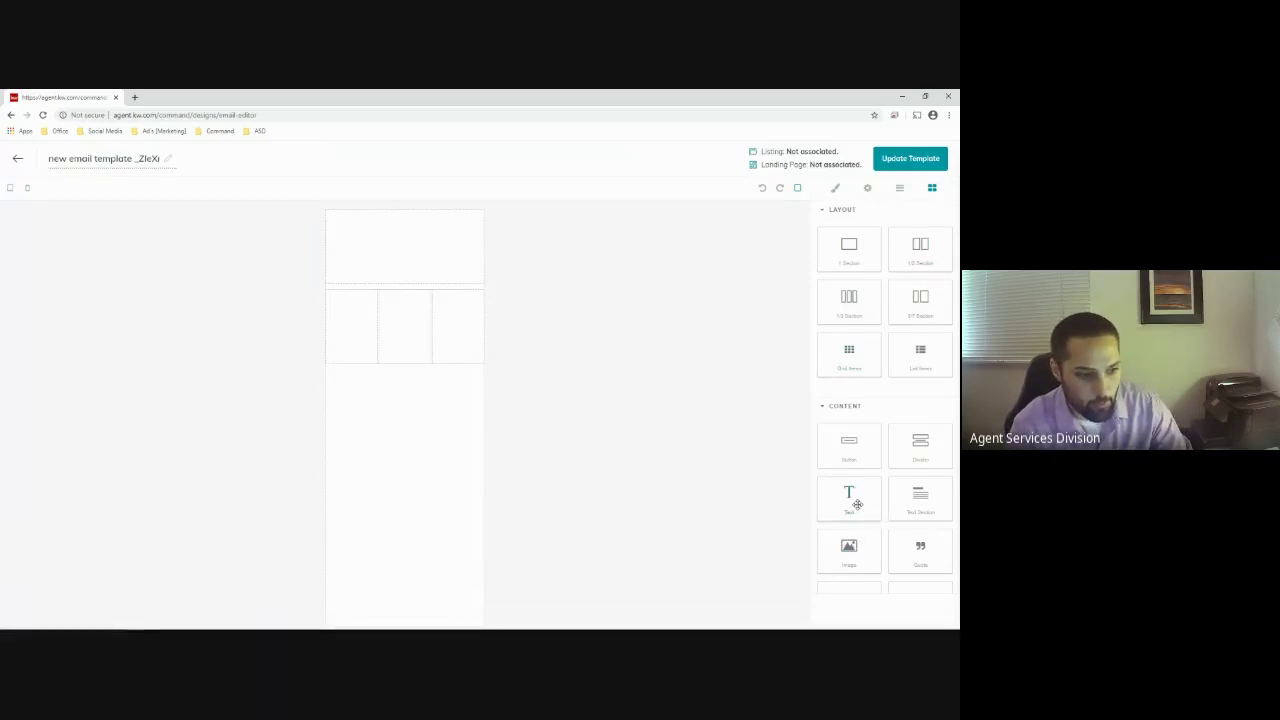
drag(866, 561, 372, 324)
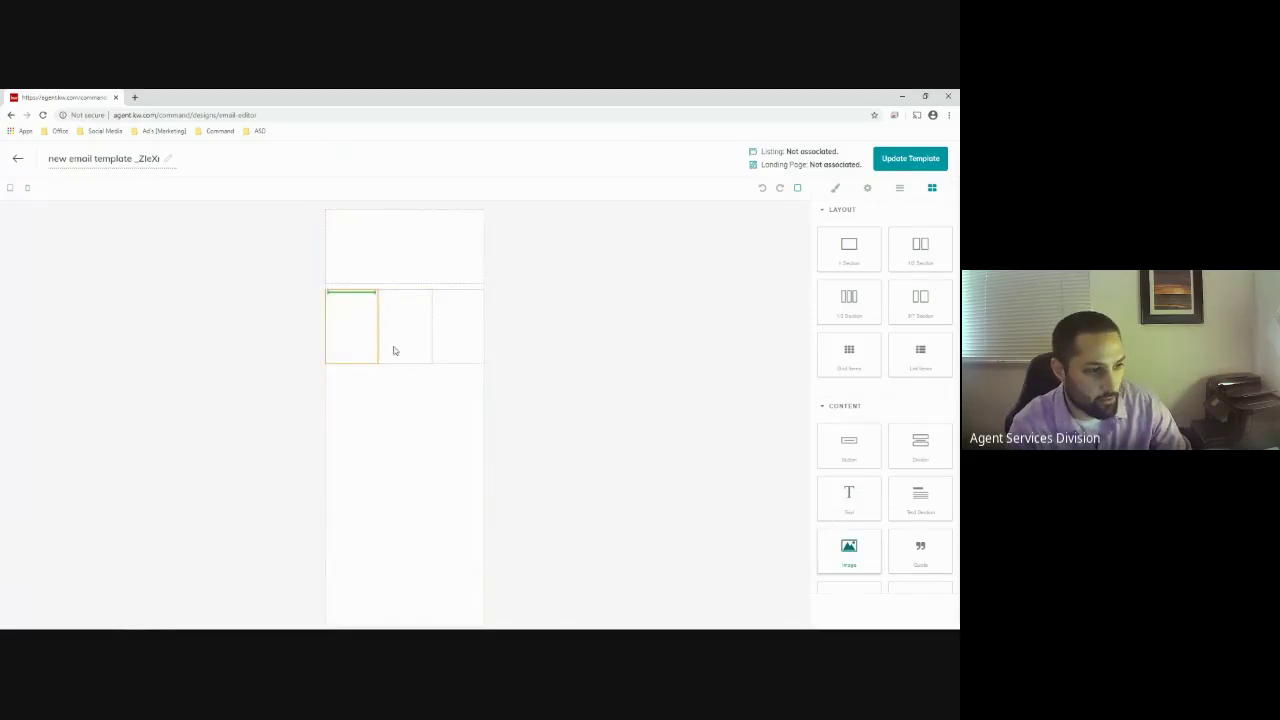
click(706, 532)
drag(848, 545, 402, 304)
click(681, 559)
drag(820, 581, 450, 322)
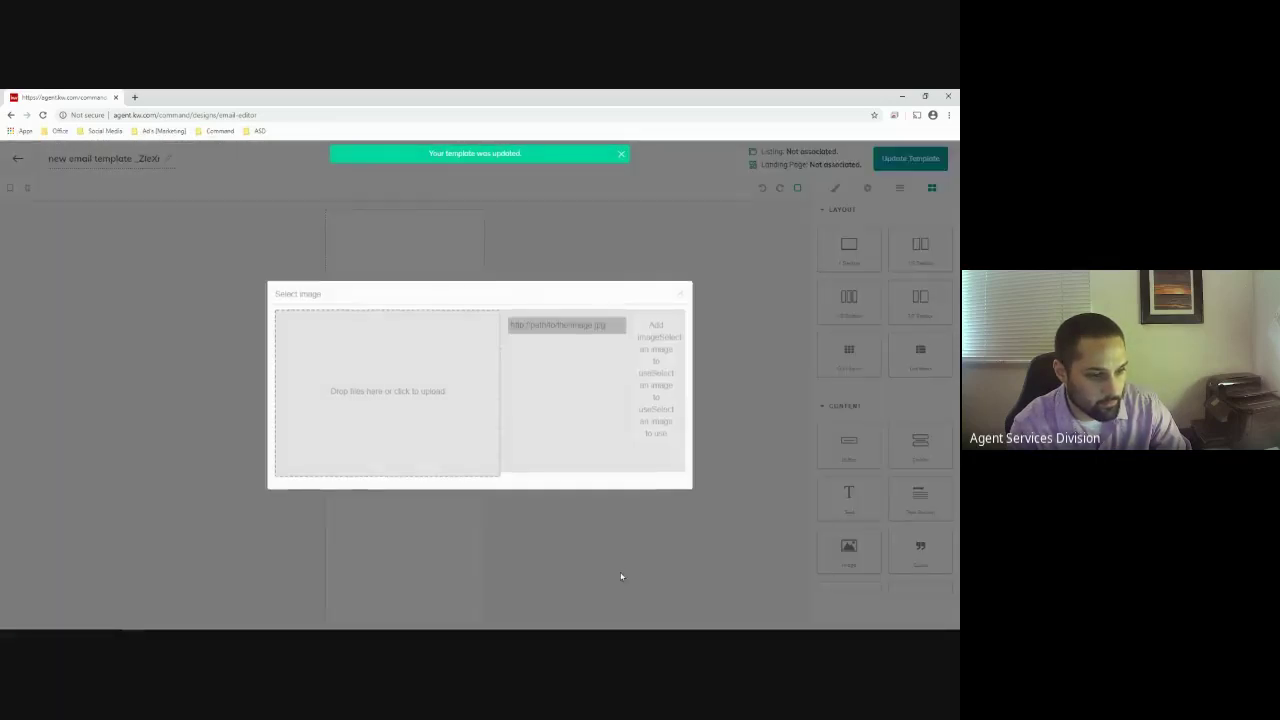
click(620, 576)
Add text blocks under the three column images and an Image block to the top section
drag(863, 509, 347, 355)
drag(849, 497, 420, 357)
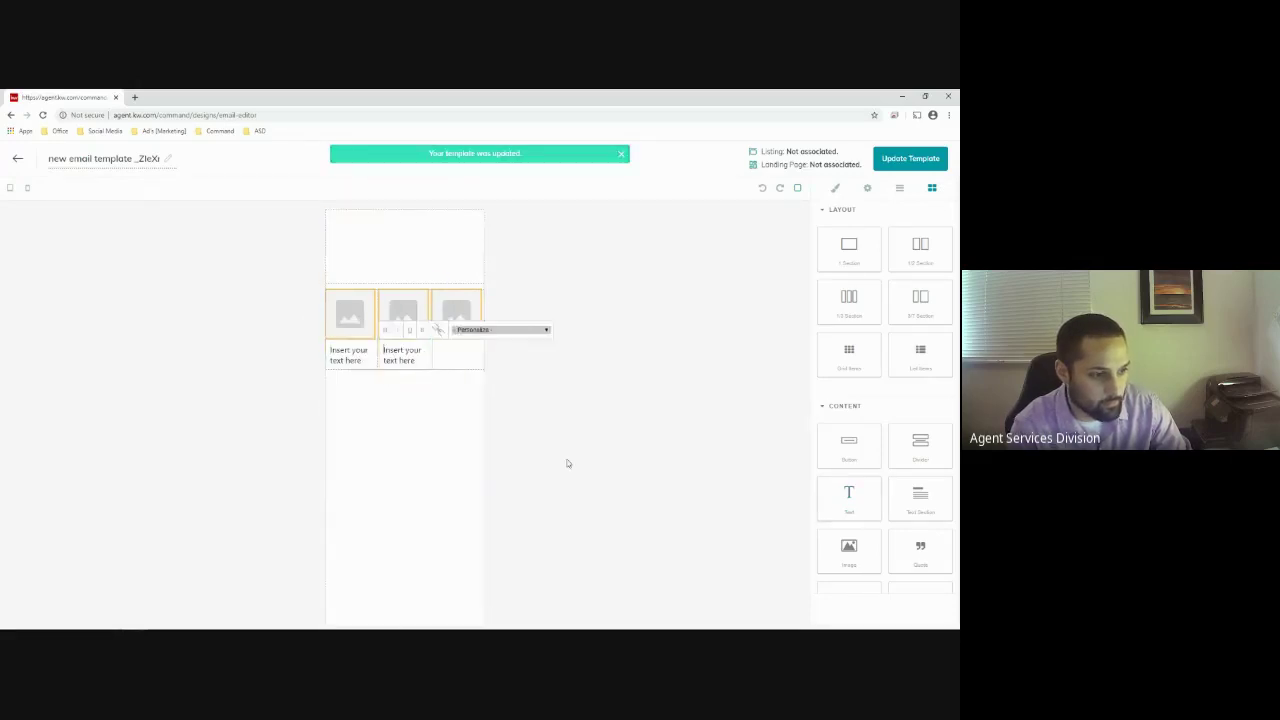
drag(849, 497, 457, 352)
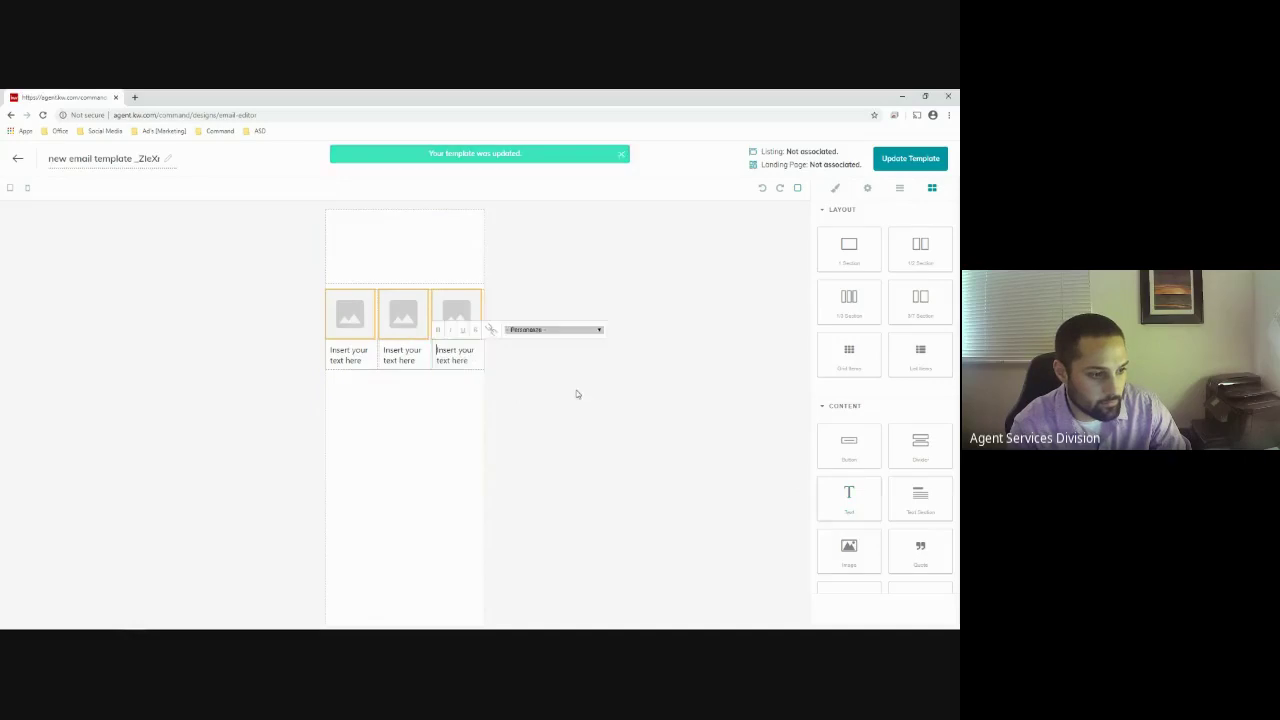
drag(852, 550, 345, 240)
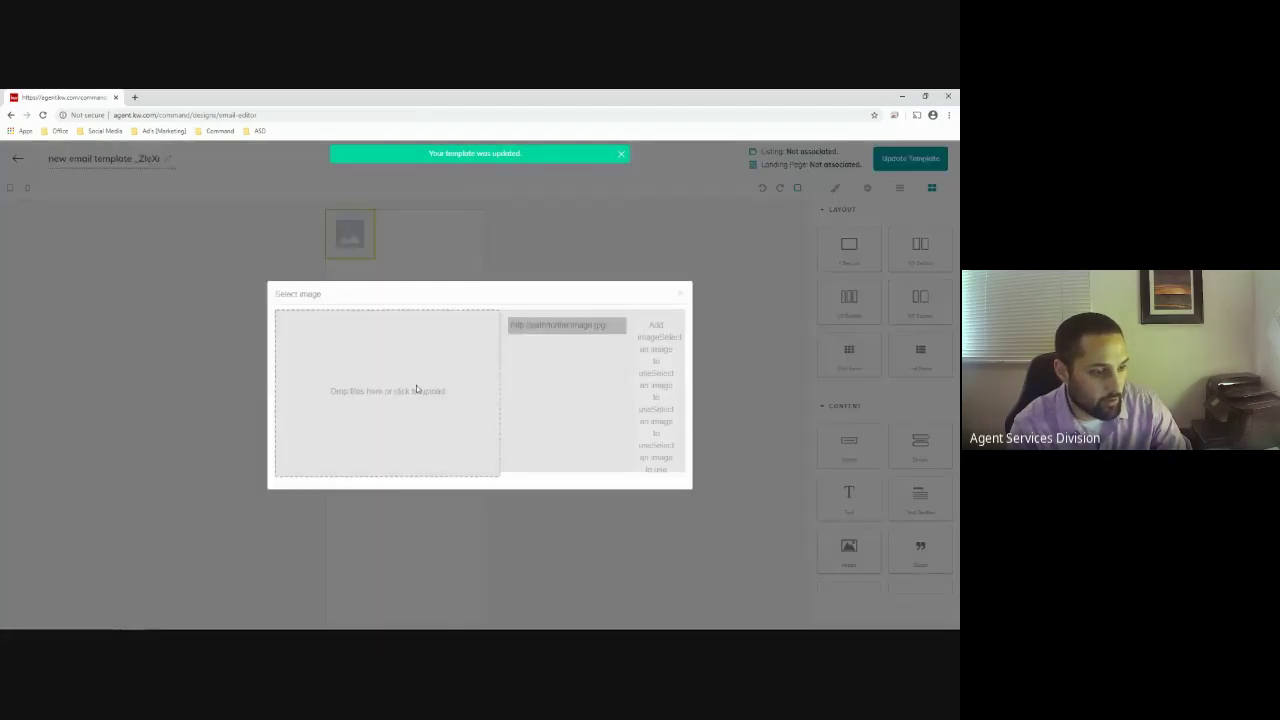
Try uploading the button_join-us-live image from Downloads for the top image block
click(416, 387)
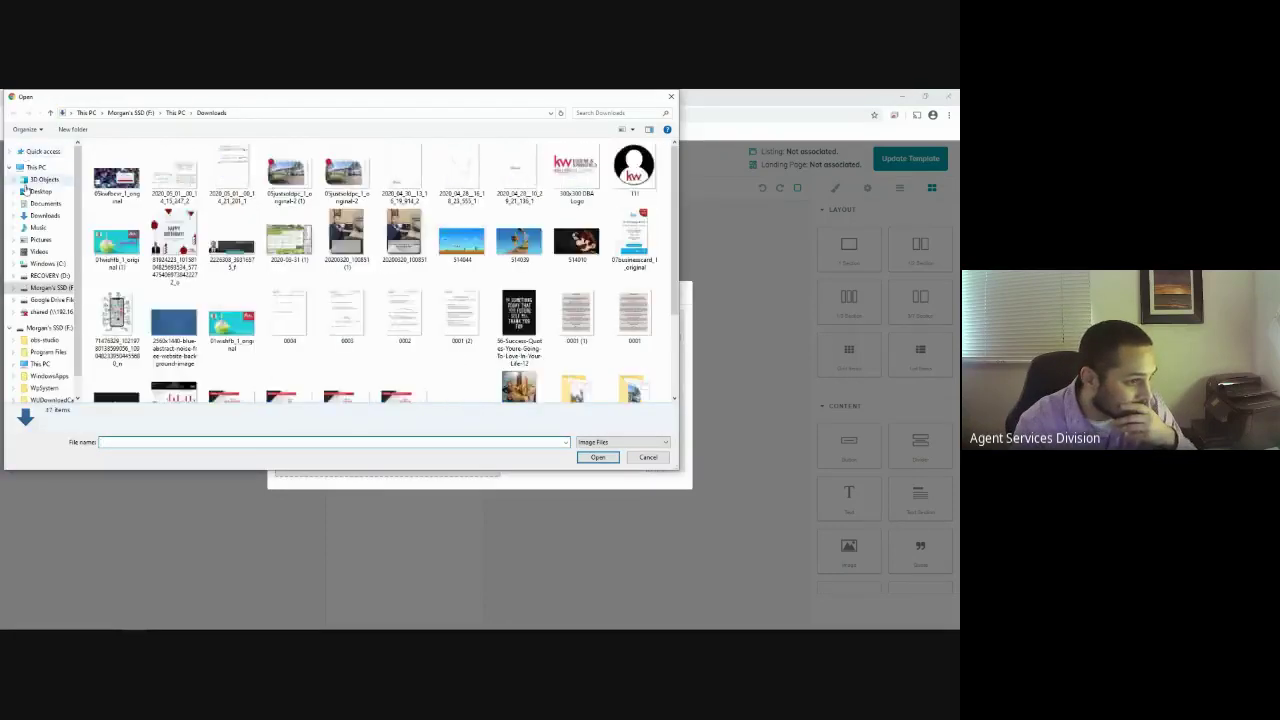
click(634, 245)
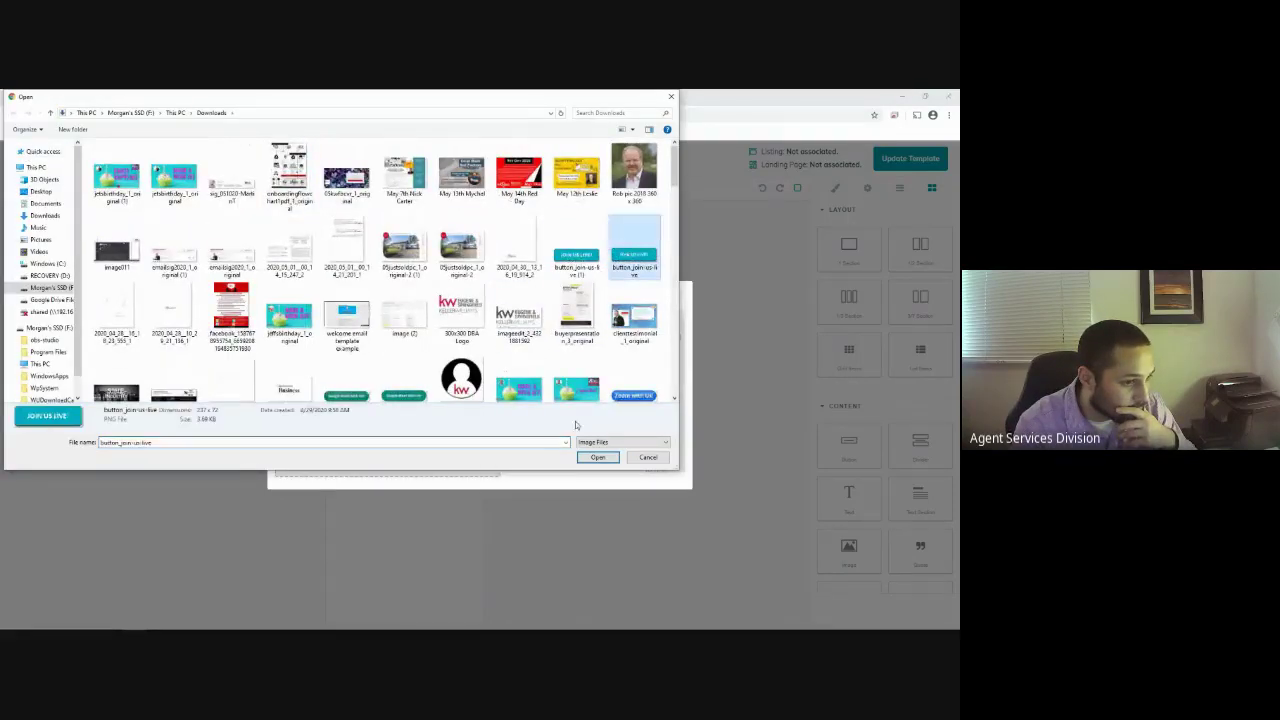
click(597, 457)
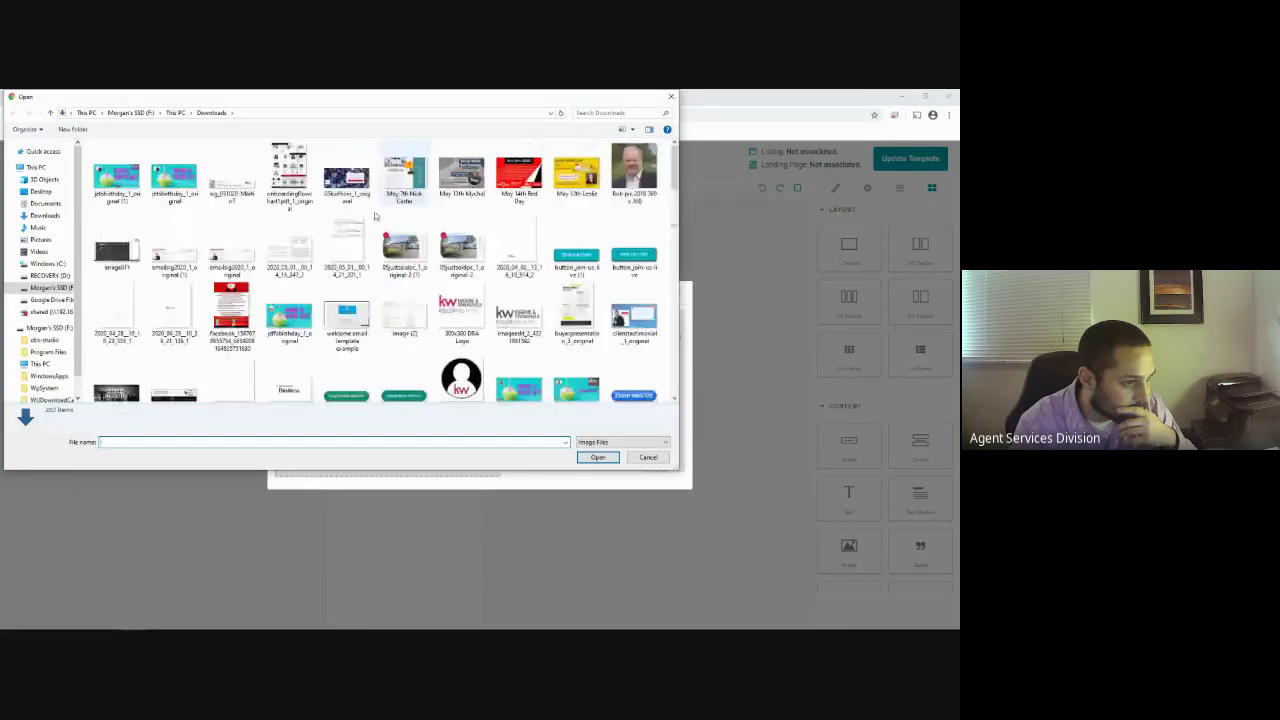
click(625, 255)
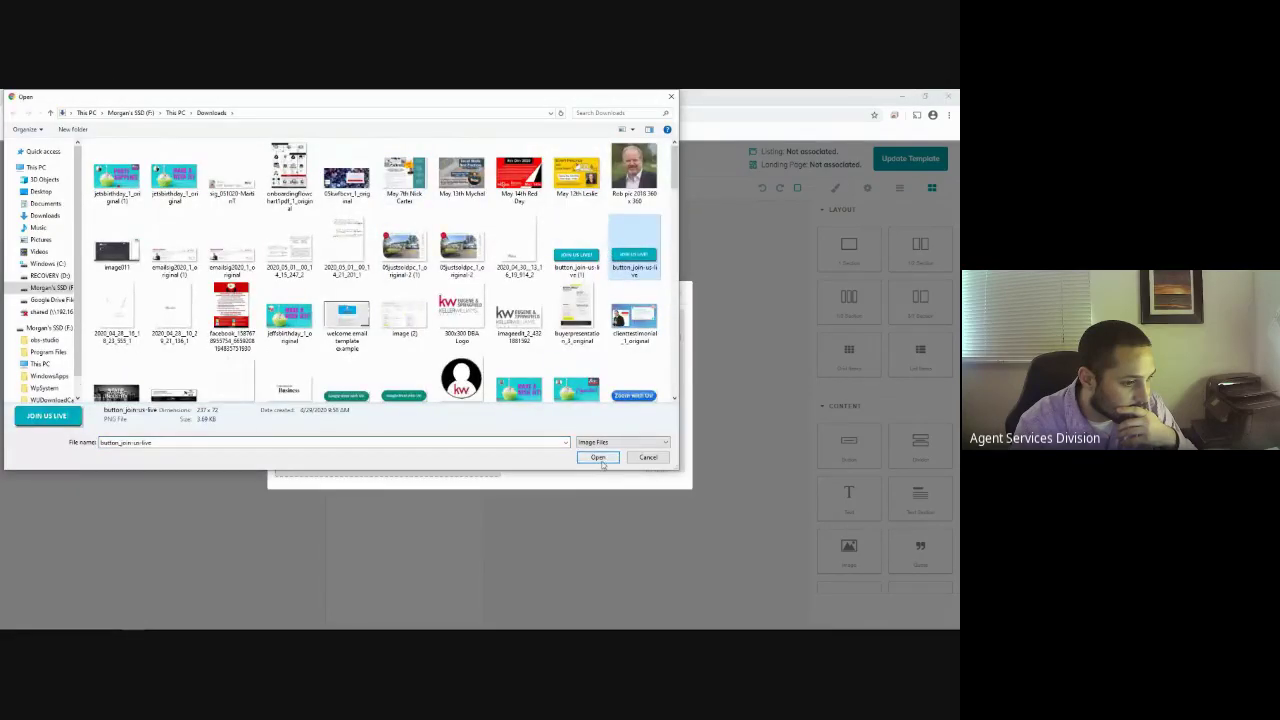
click(598, 458)
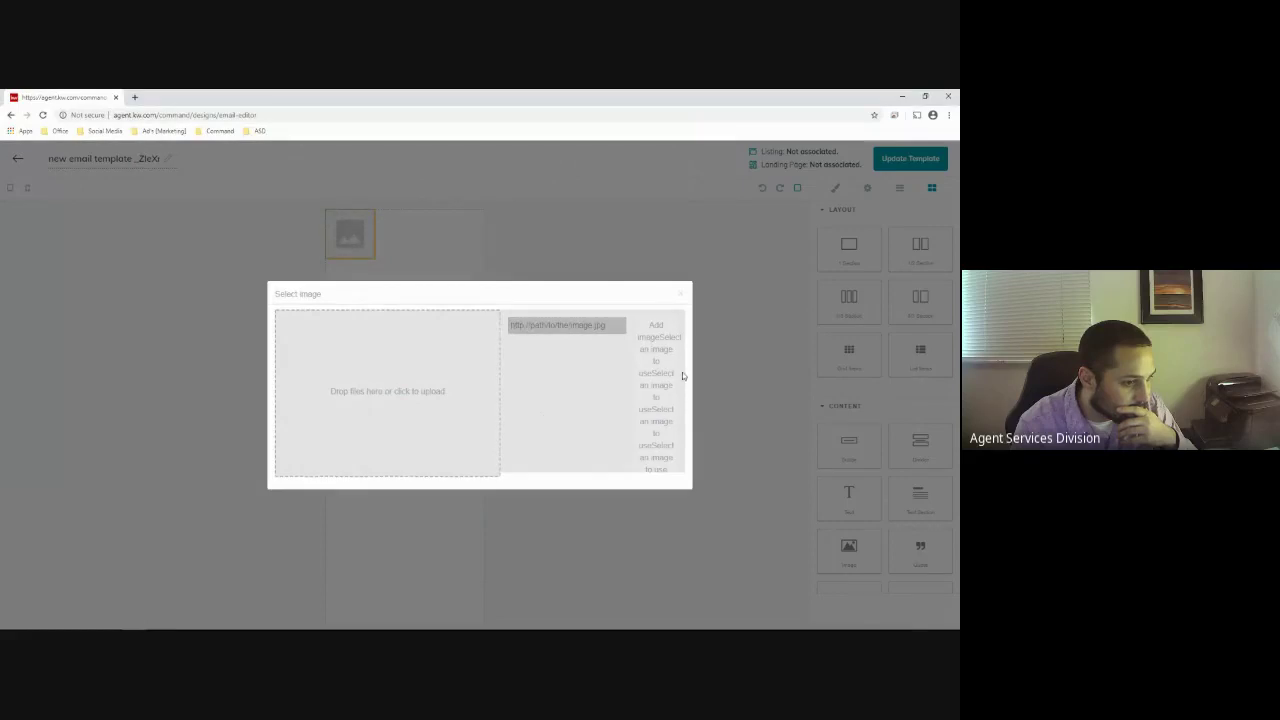
Stretch the top image placeholder across the full email width
click(724, 367)
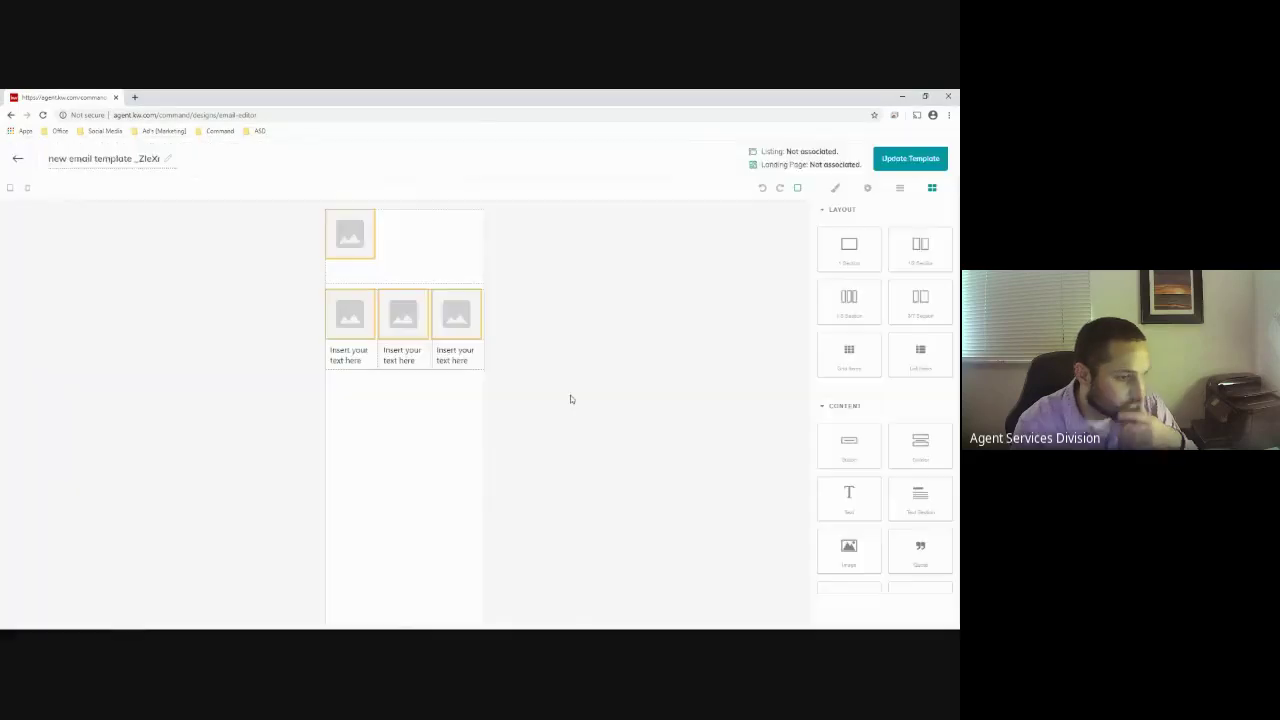
click(366, 237)
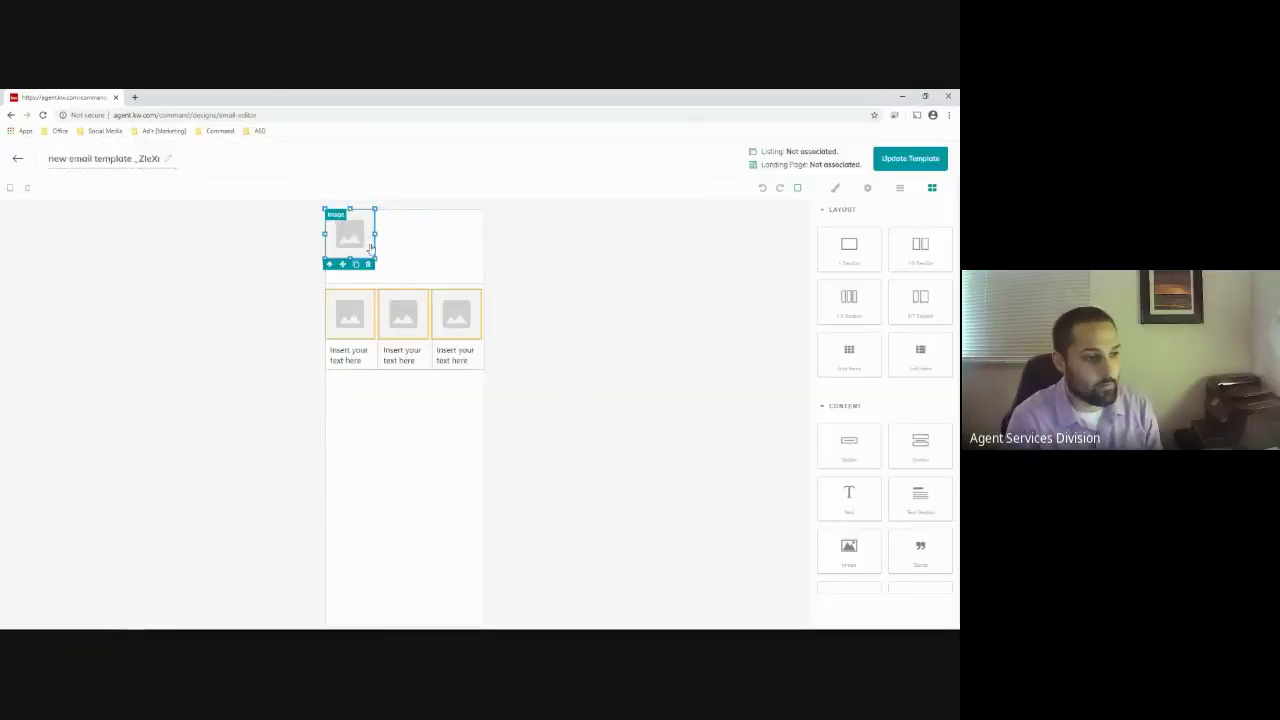
drag(375, 236, 485, 246)
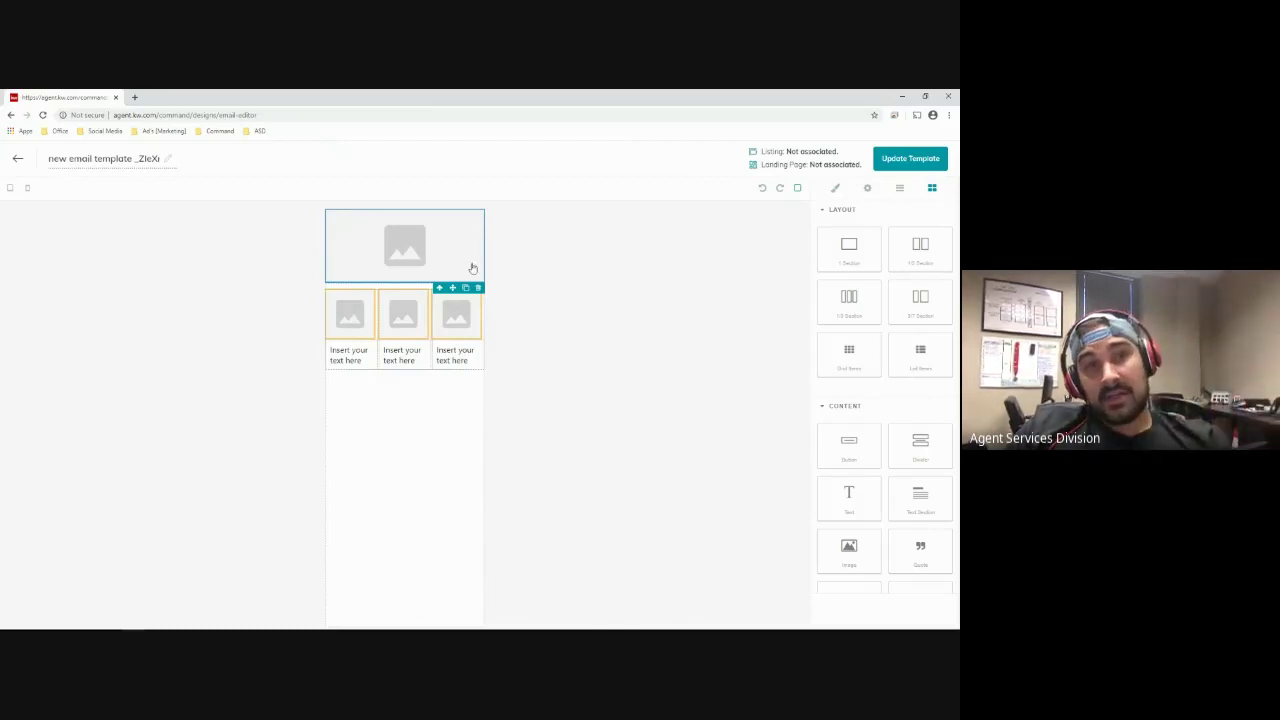
click(334, 327)
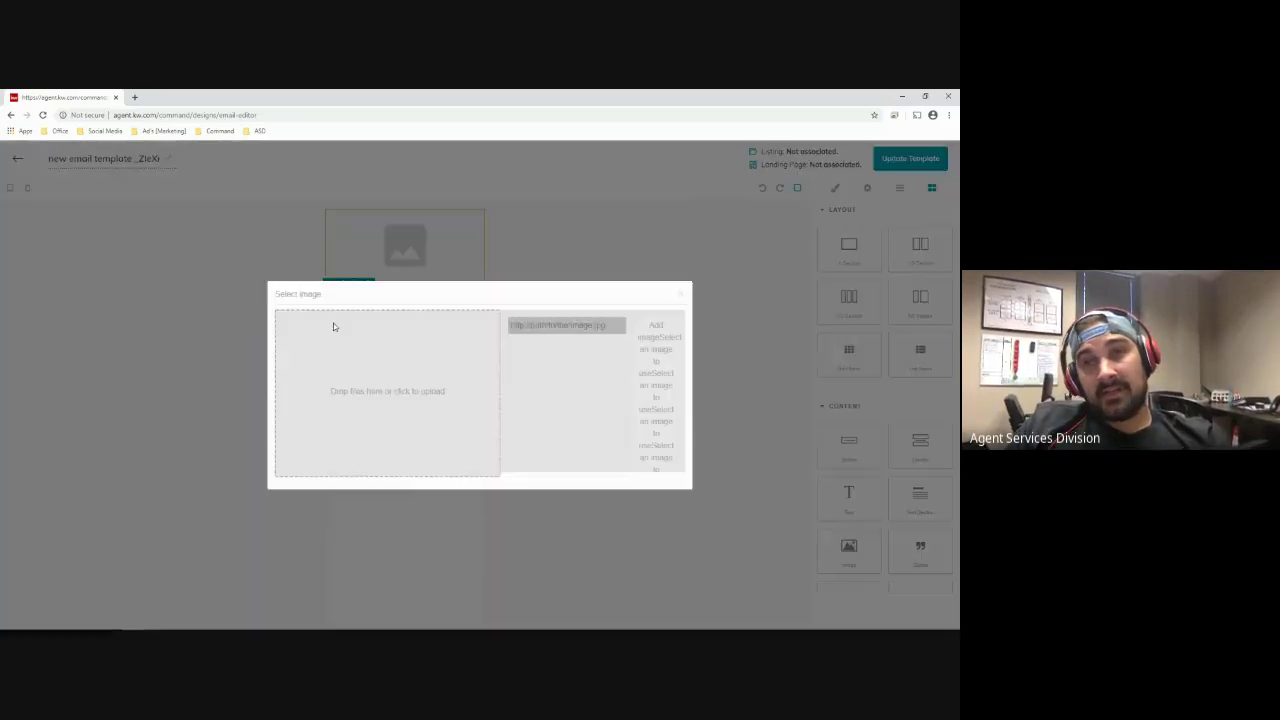
click(394, 398)
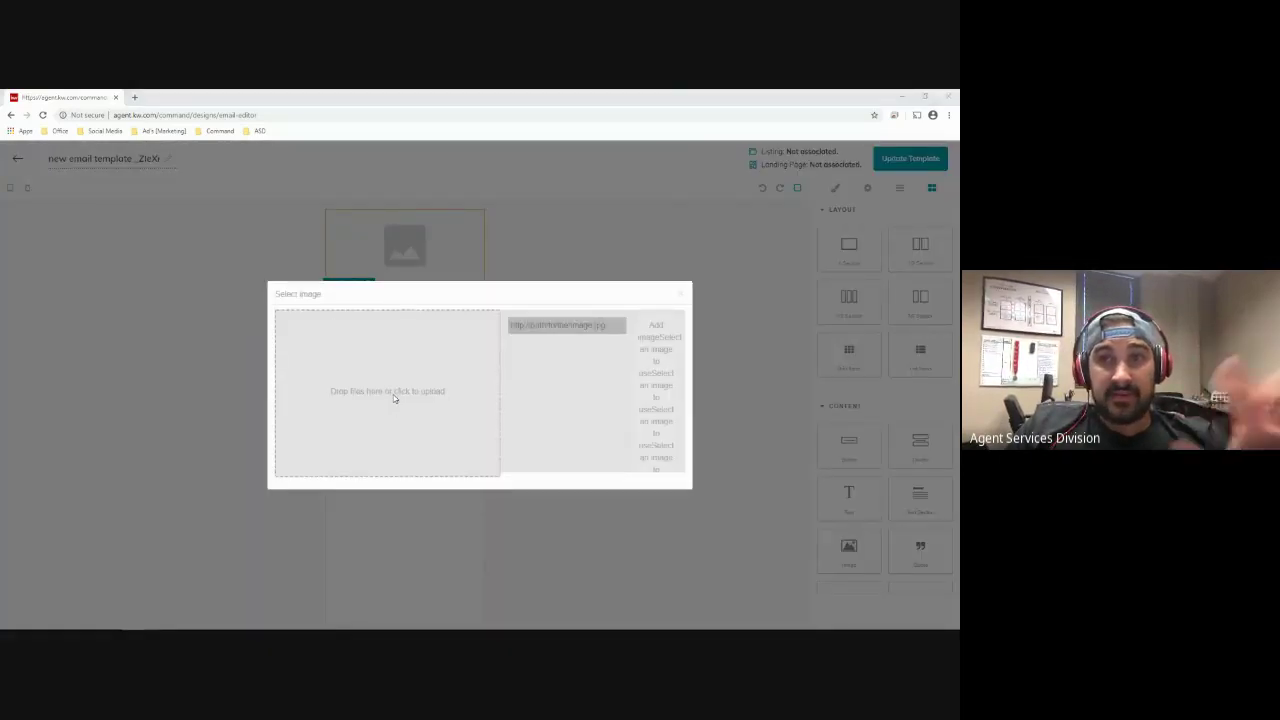
click(634, 245)
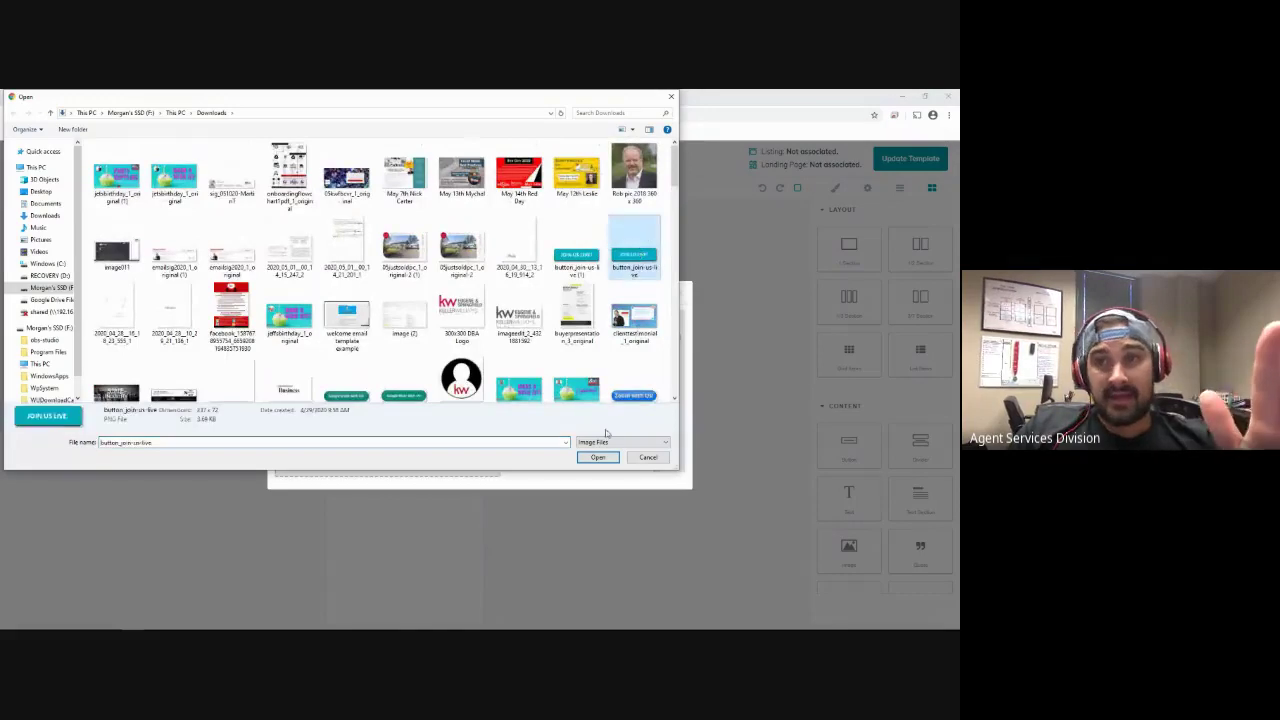
click(598, 457)
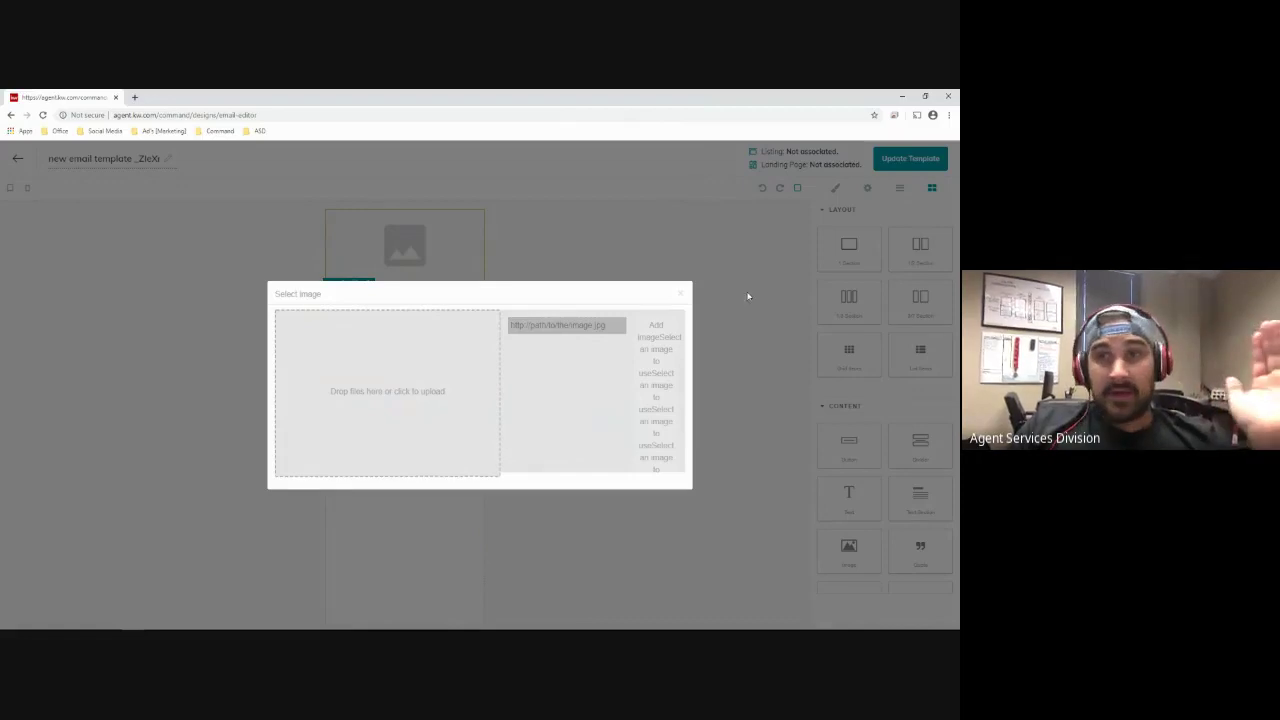
click(683, 293)
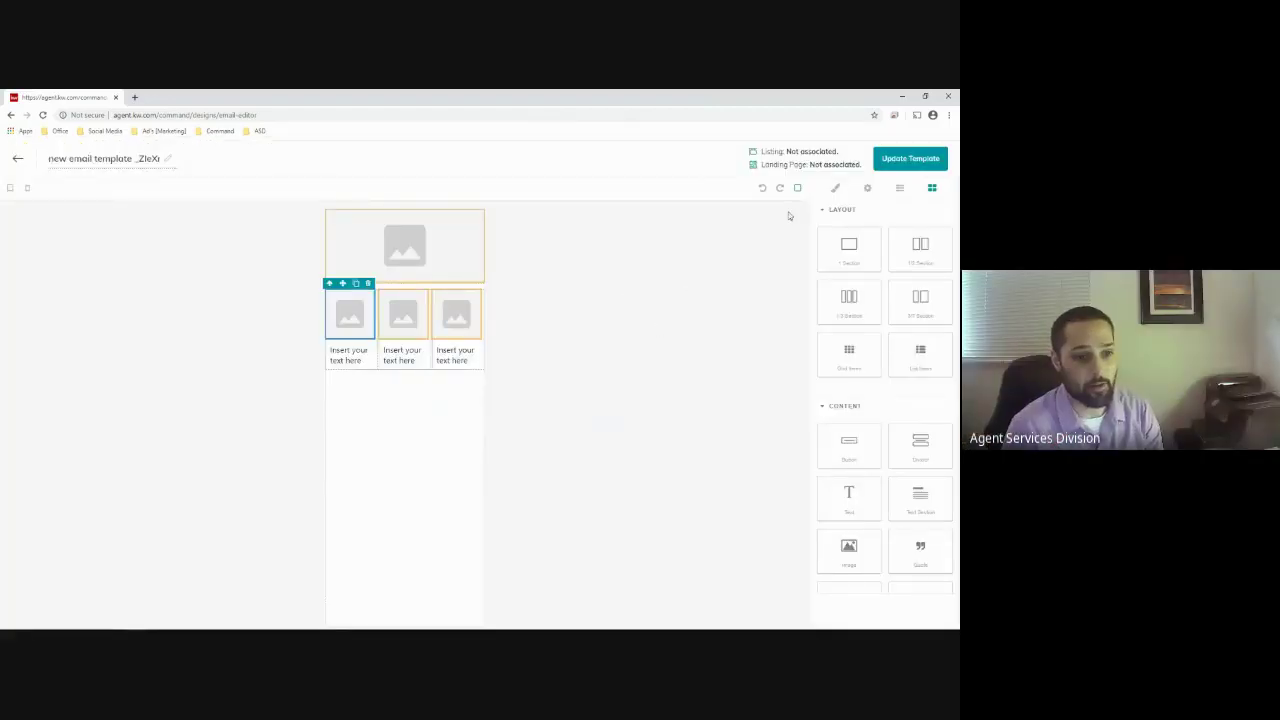
Leave the middle column's image without a picture and update the template
click(425, 318)
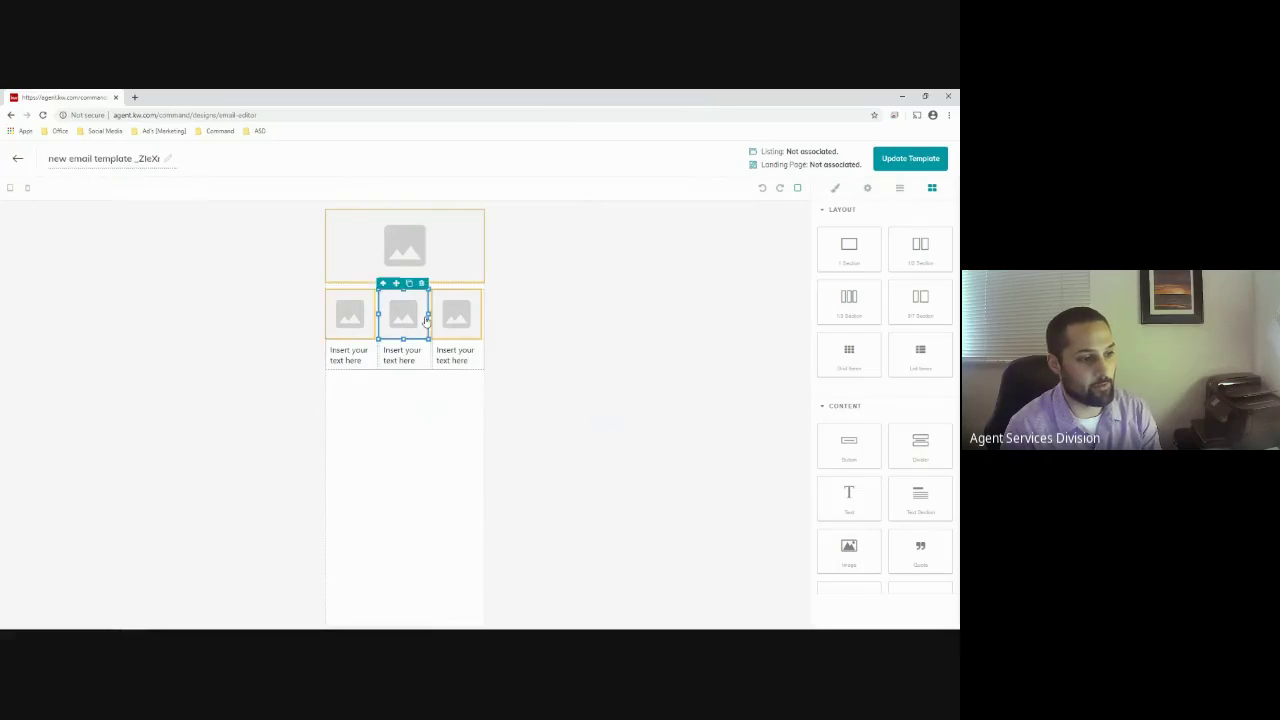
click(415, 320)
click(708, 361)
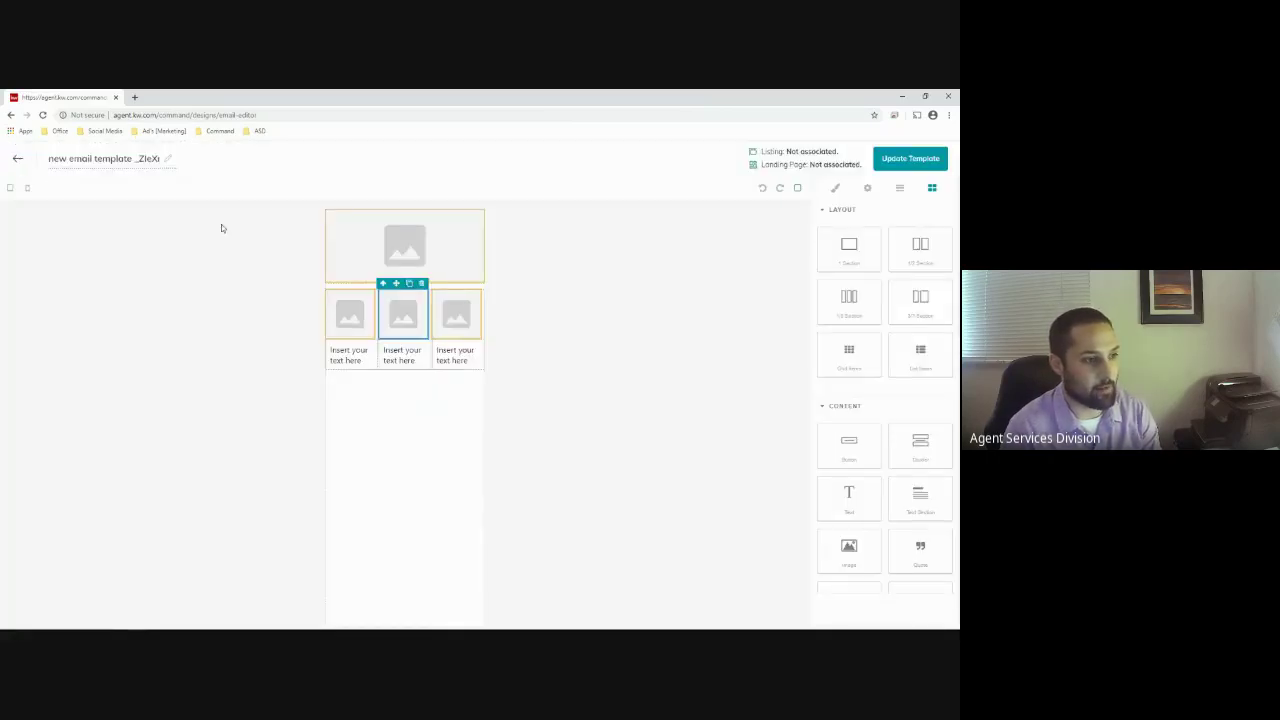
click(908, 162)
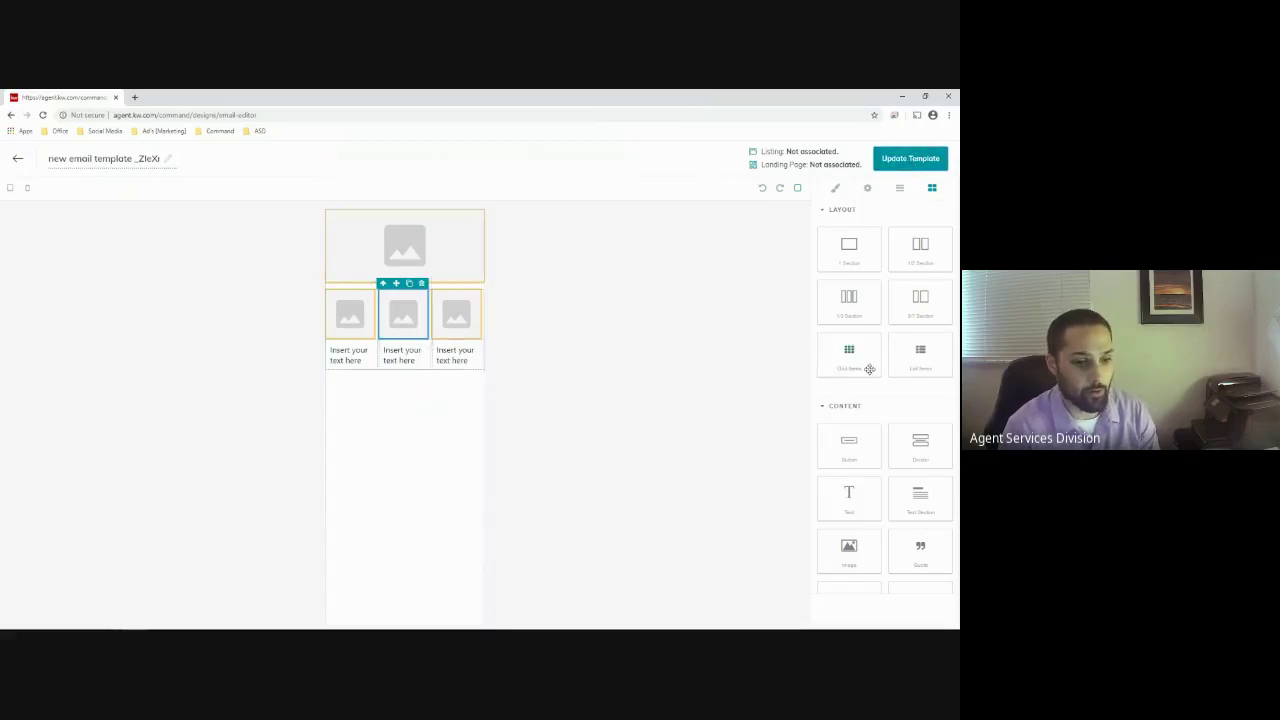
Add a one-section row below the columns holding a text block with filler 'k' letters
drag(853, 300, 420, 410)
drag(866, 512, 426, 420)
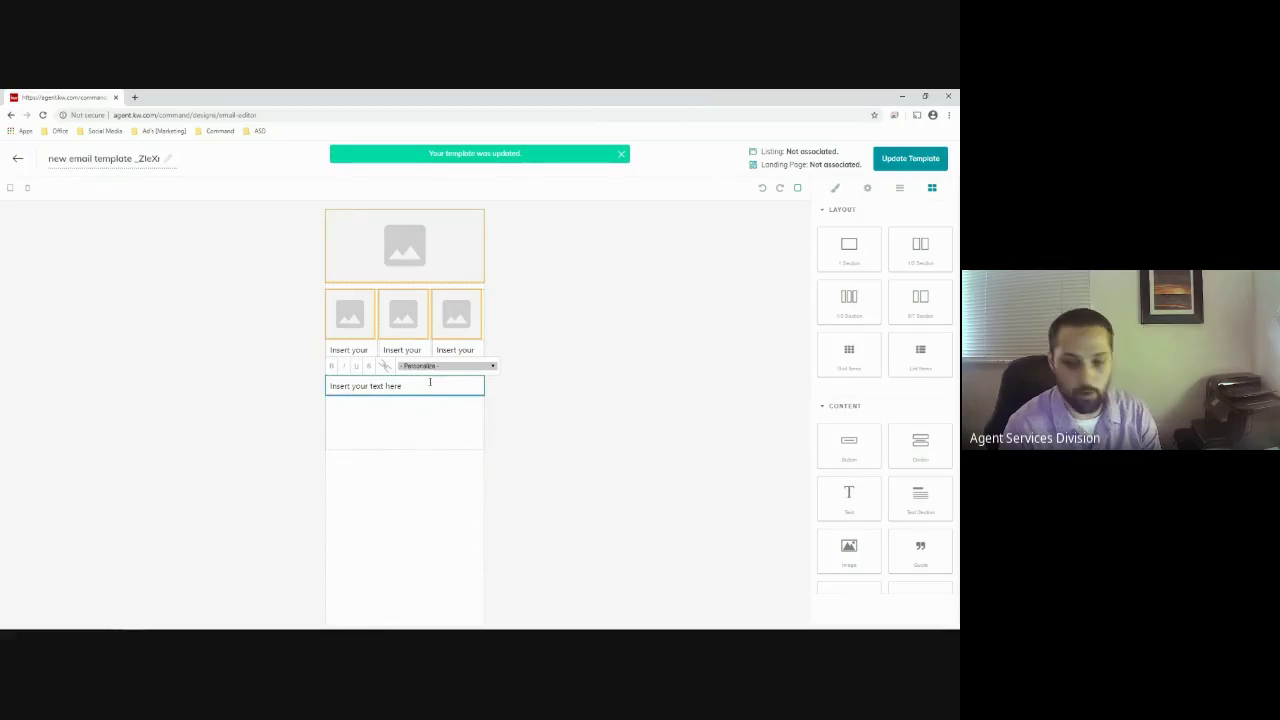
text(kkkkkkkkkkkkkkkkkkkkkkkkkkkkkkkkkkkkkkkk)
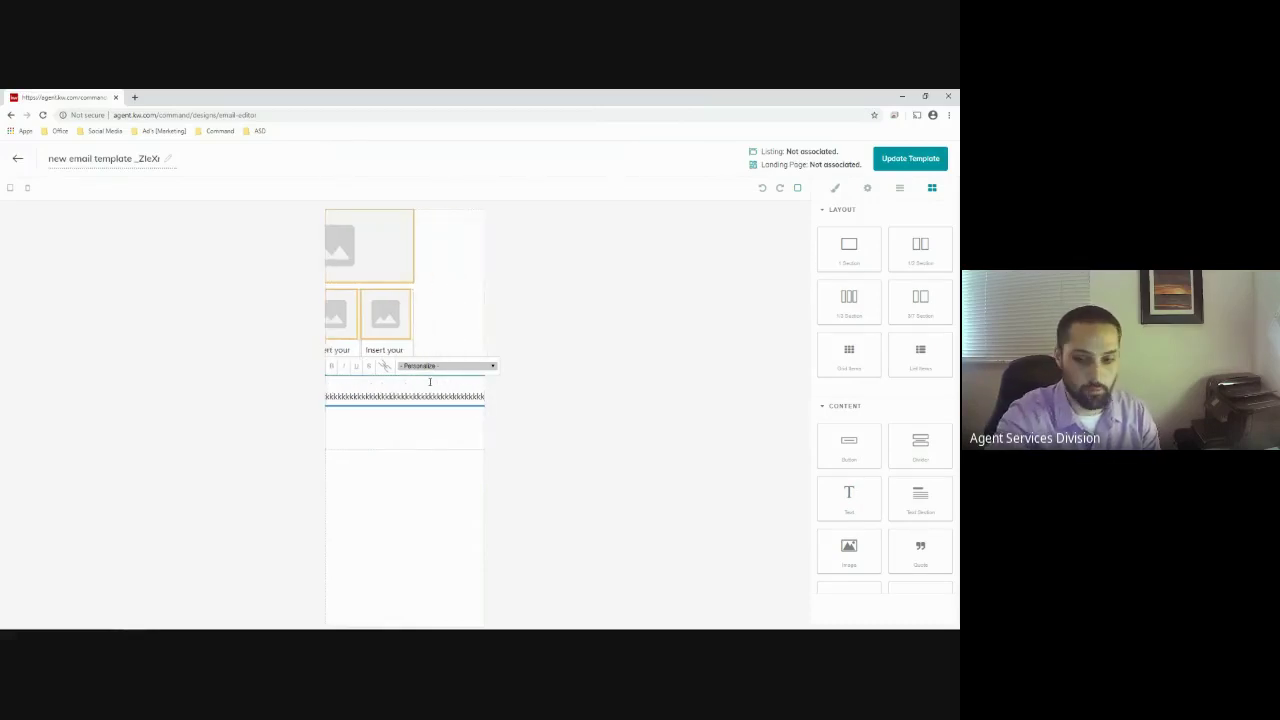
key(Return)
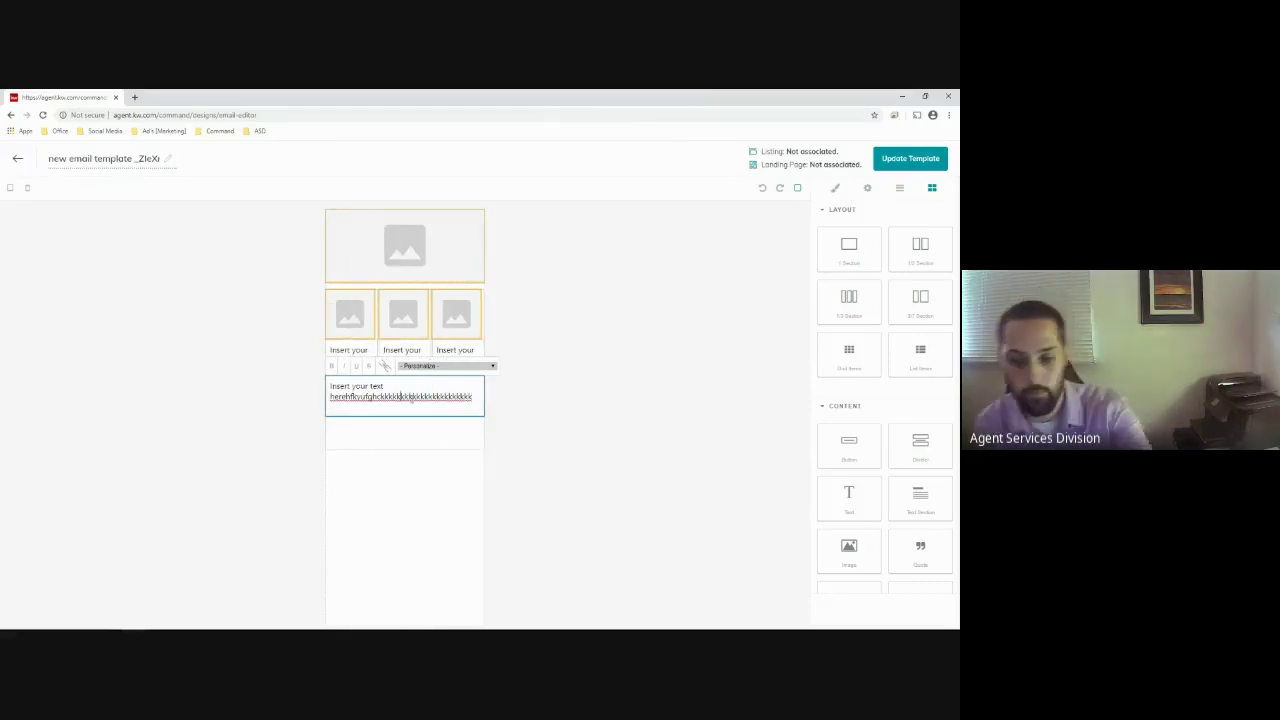
key(BackSpace)
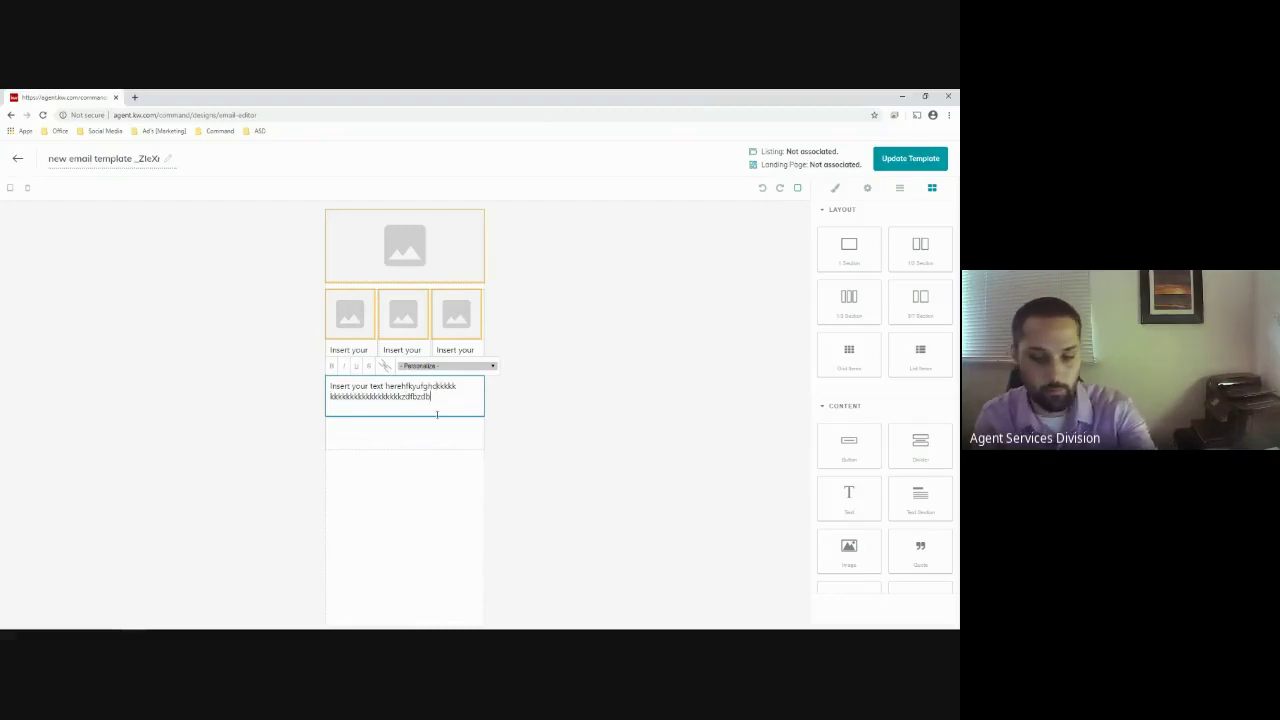
key(Return)
key(Return)
key(Return)
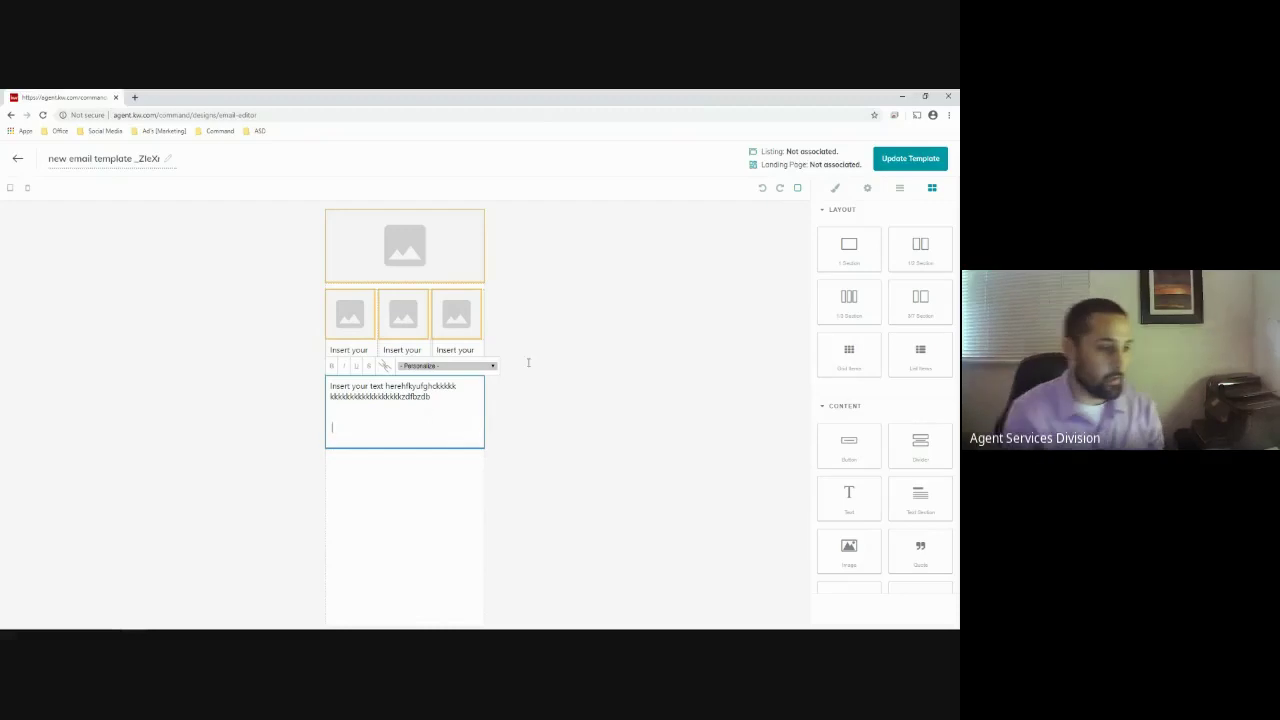
click(660, 394)
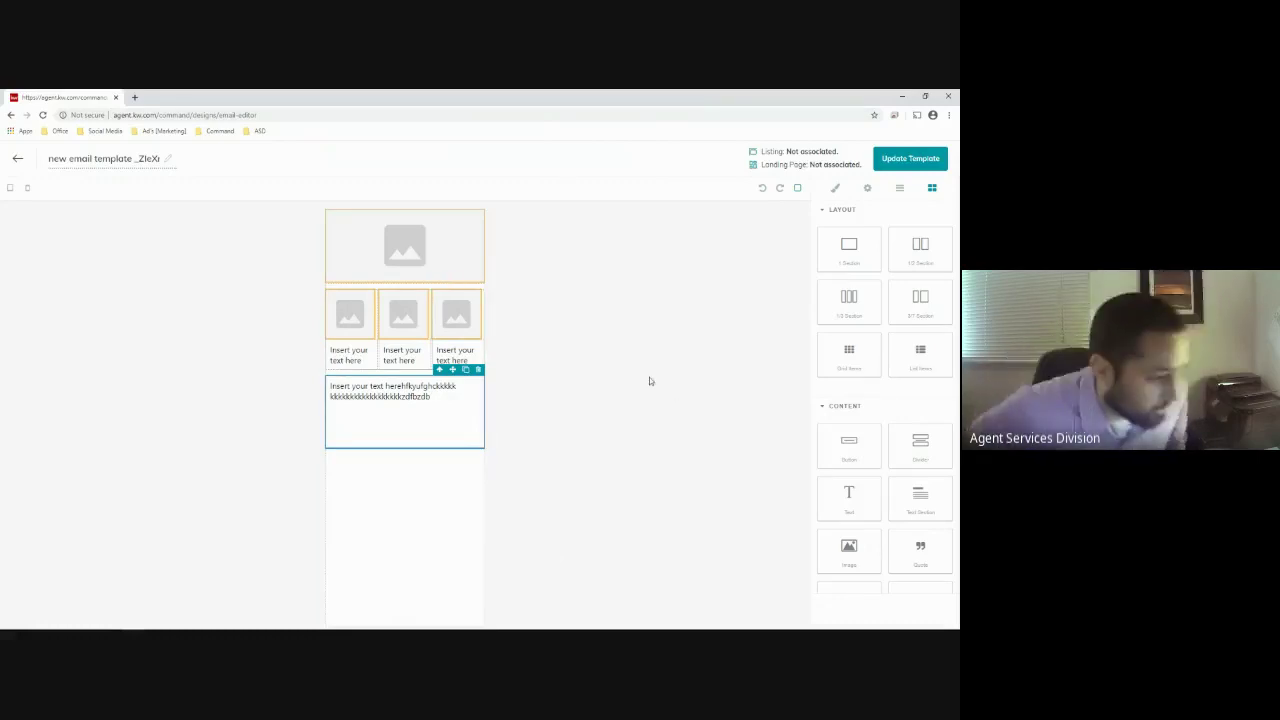
Exit the editor keeping unsaved changes, then cancel the + Create Design dialog
click(18, 158)
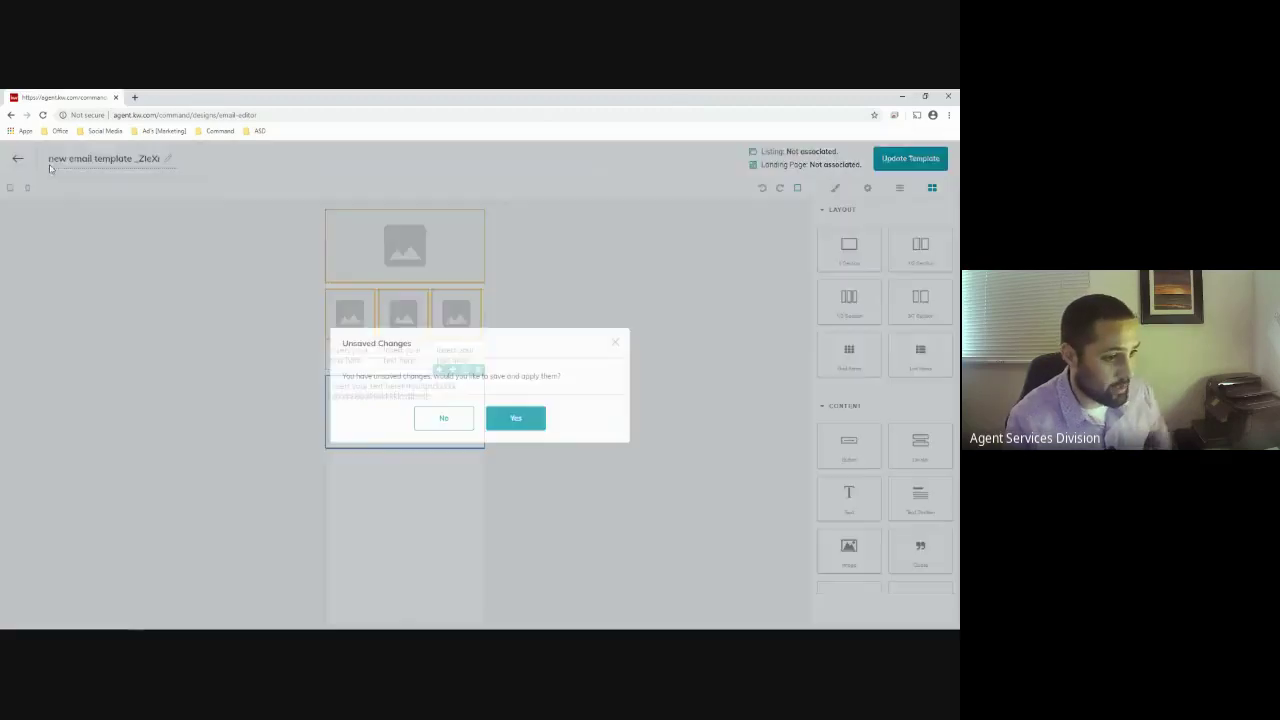
click(516, 420)
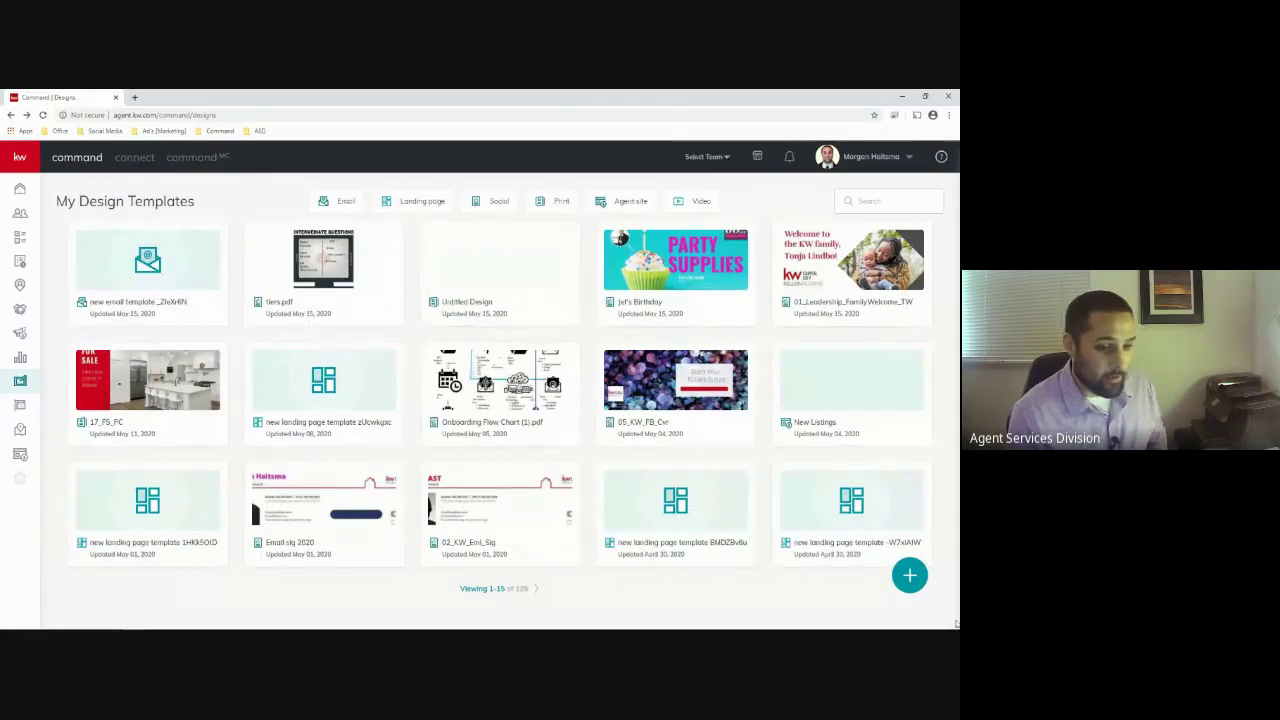
click(910, 576)
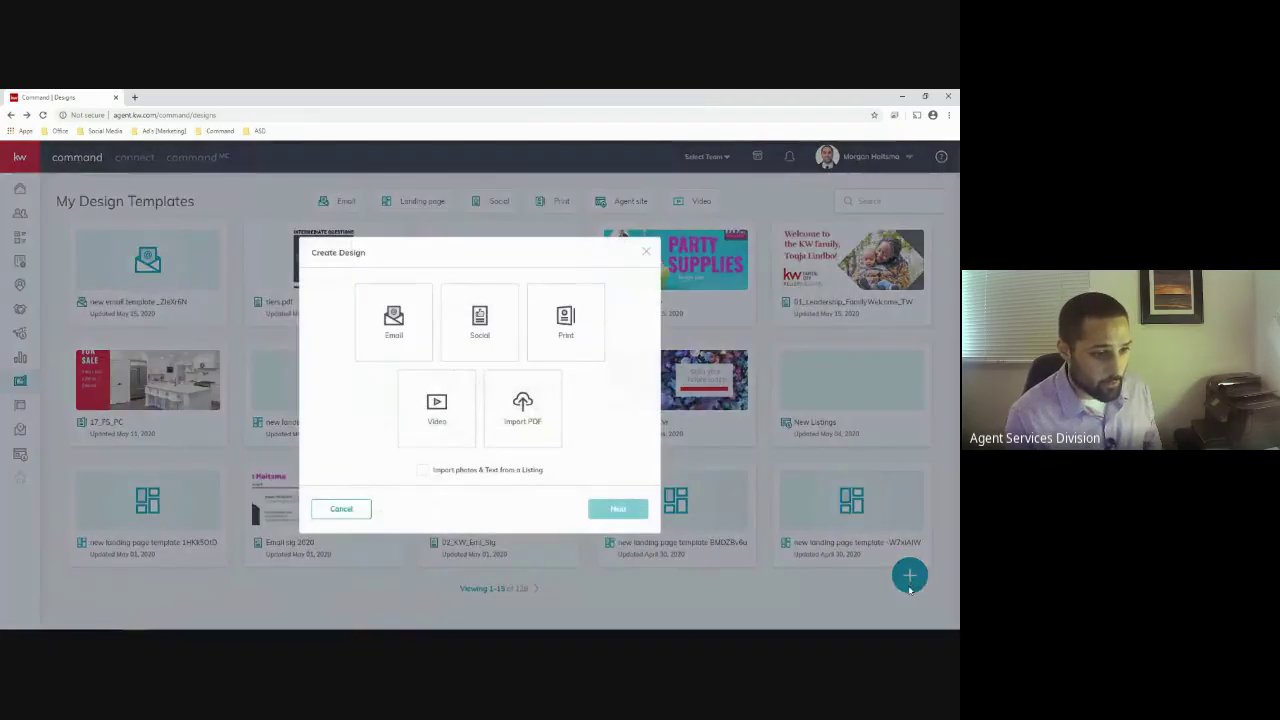
click(645, 256)
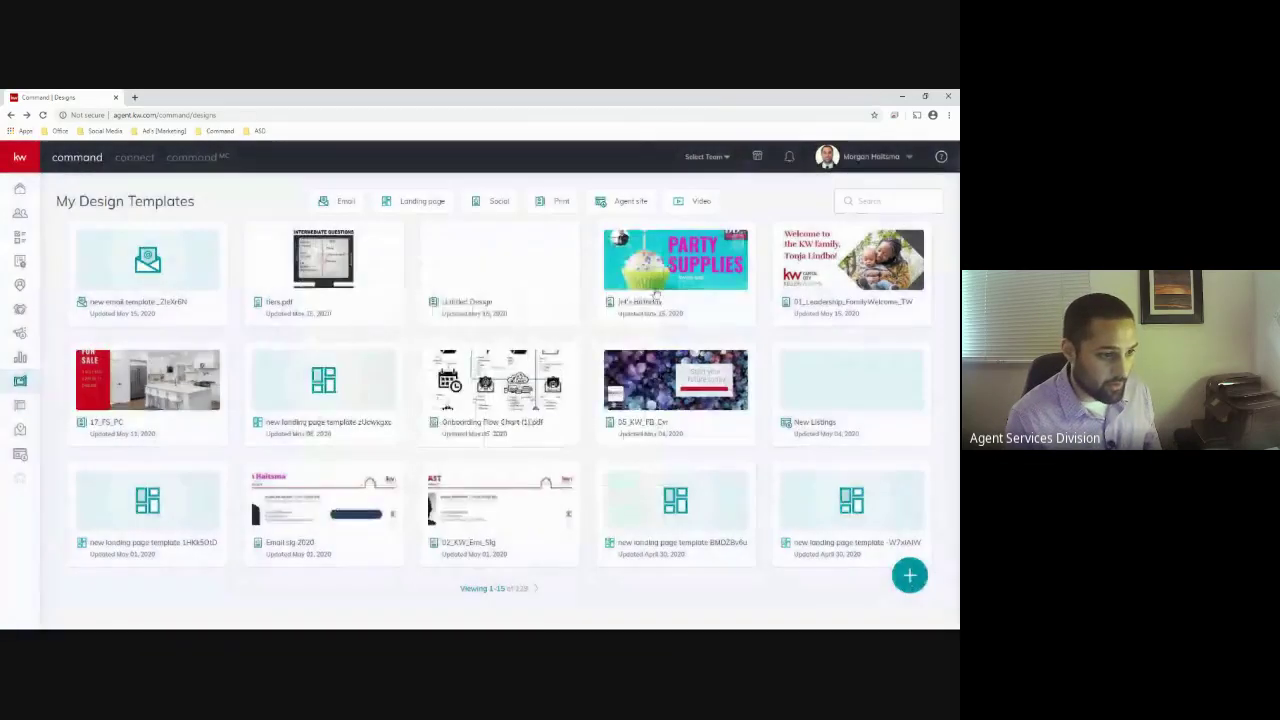
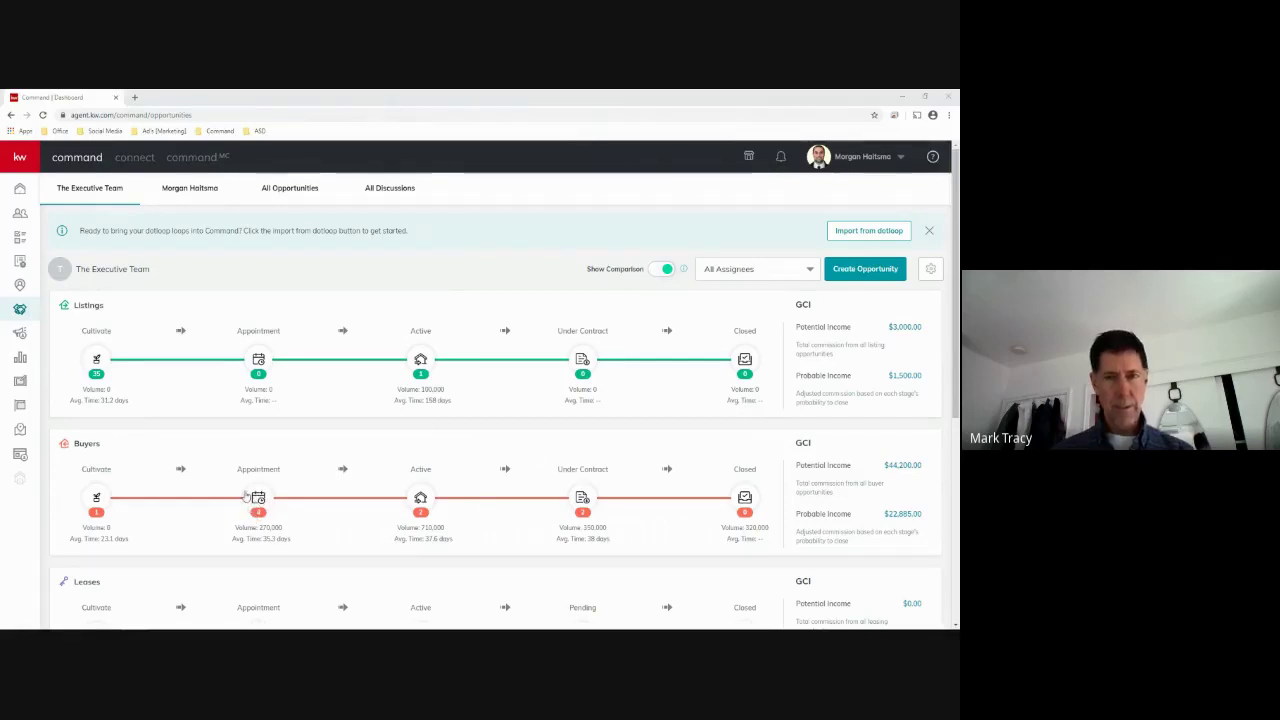
From Buyers Cultivate, open the 123 main opportunity's Documents and launch its linked DocuSign Rooms transaction
click(99, 500)
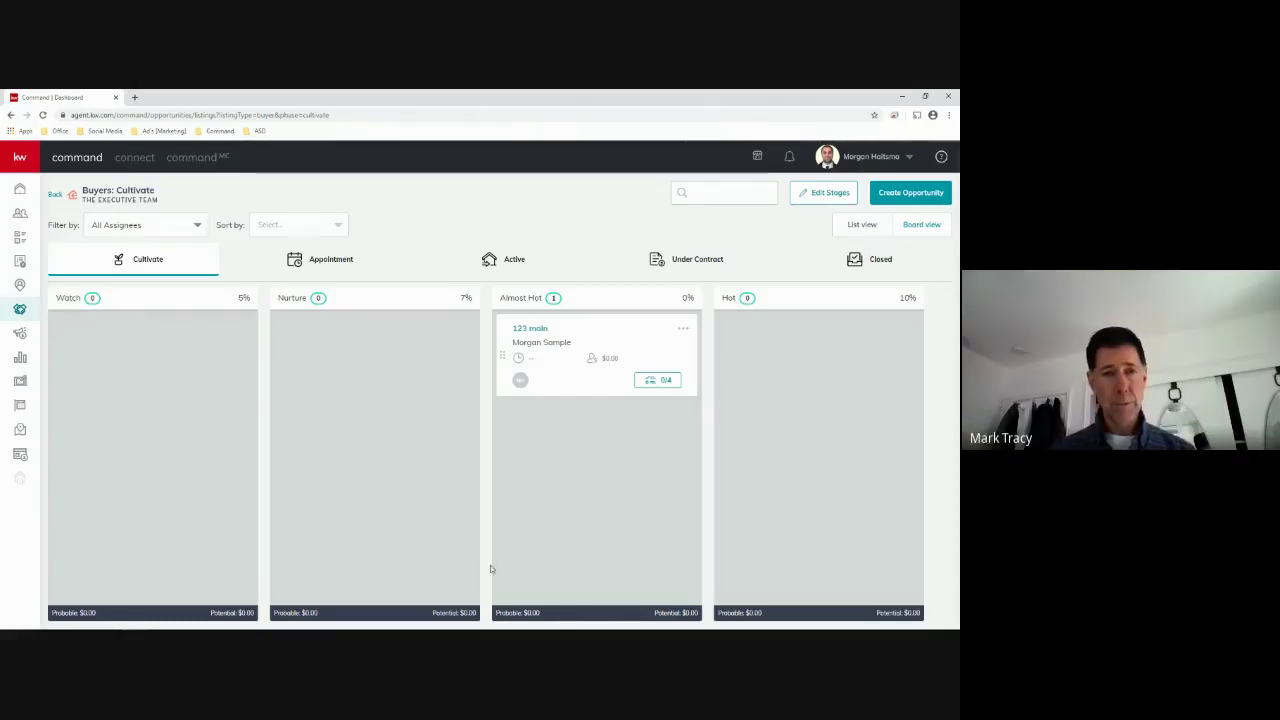
click(540, 333)
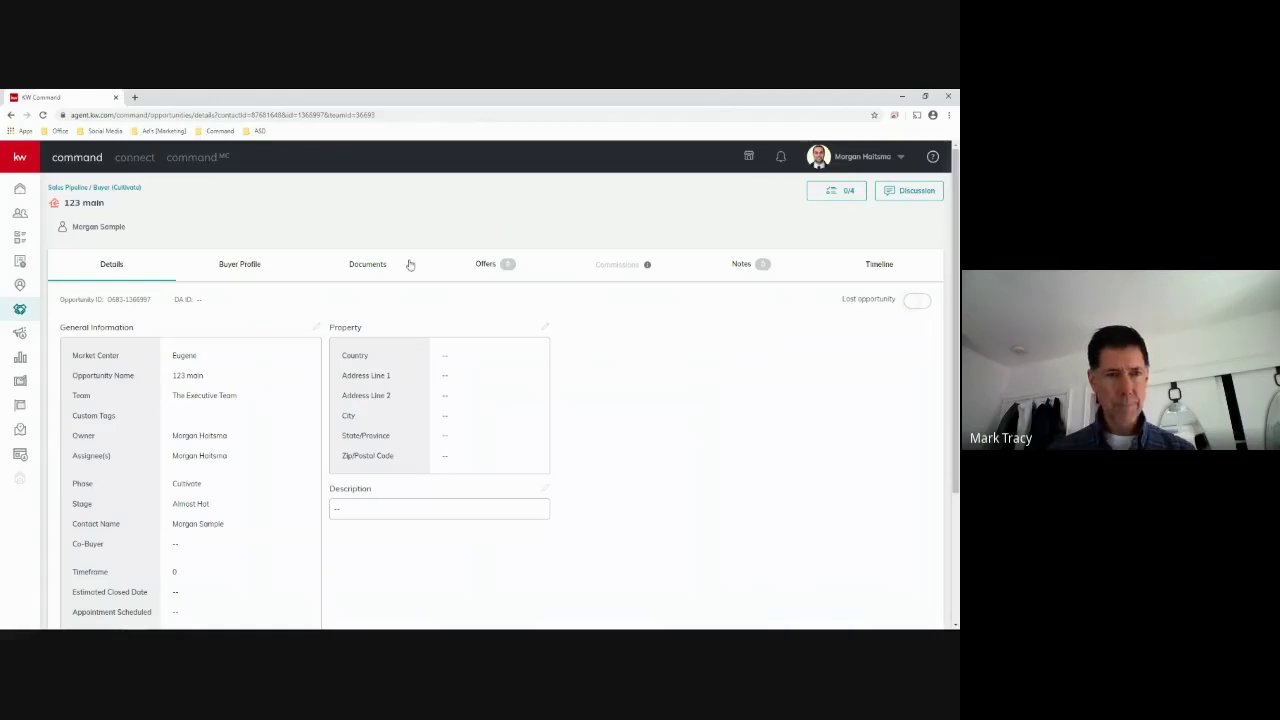
click(365, 265)
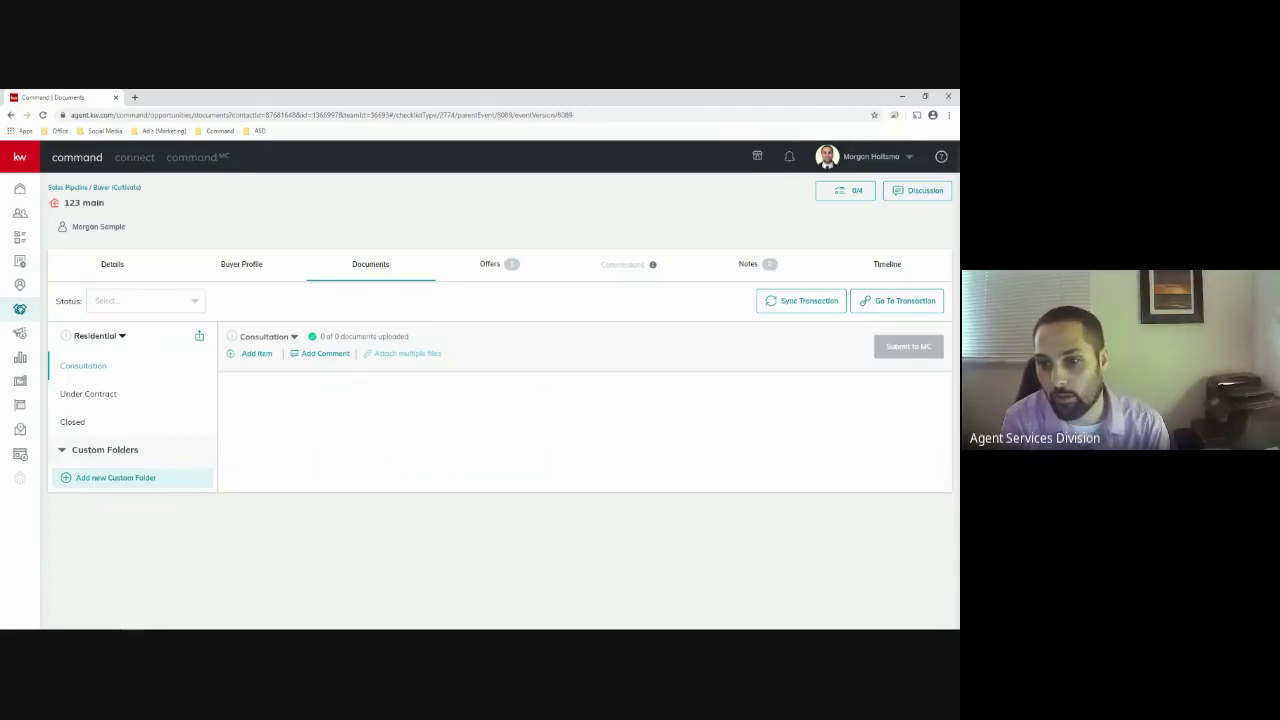
click(884, 308)
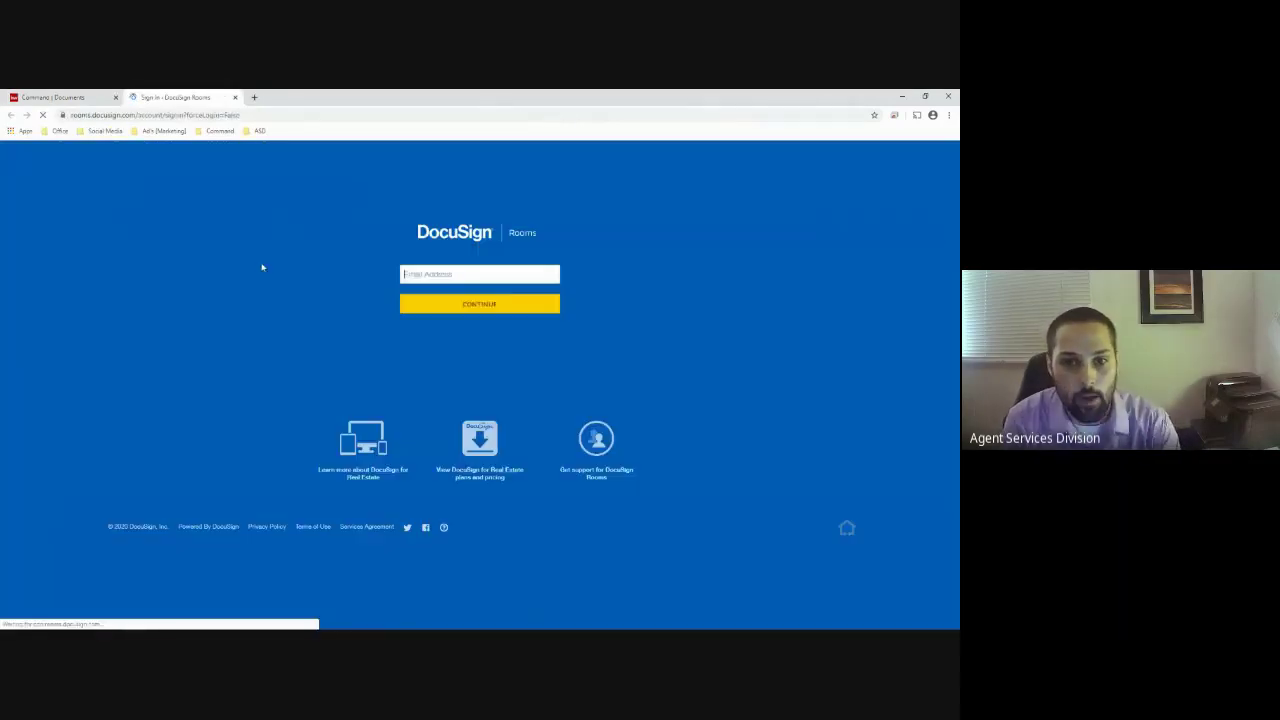
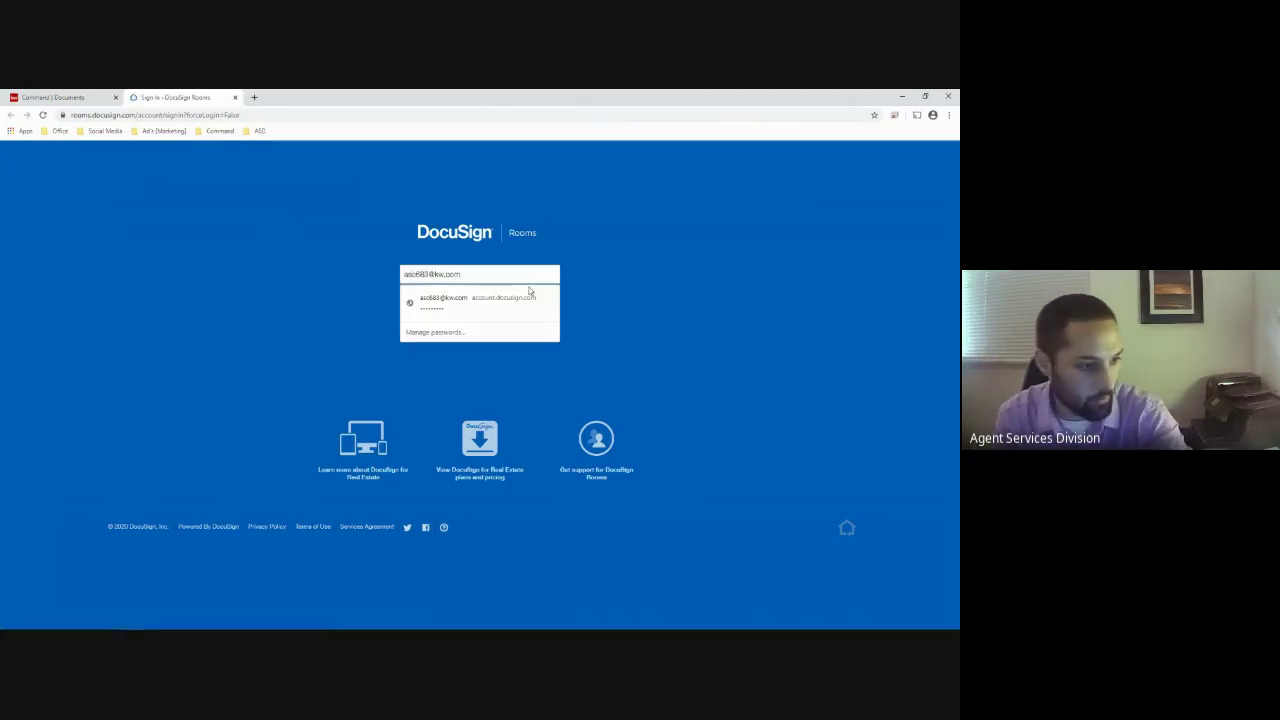
Sign in to DocuSign Rooms with the account e-mail and saved login
click(530, 297)
click(511, 309)
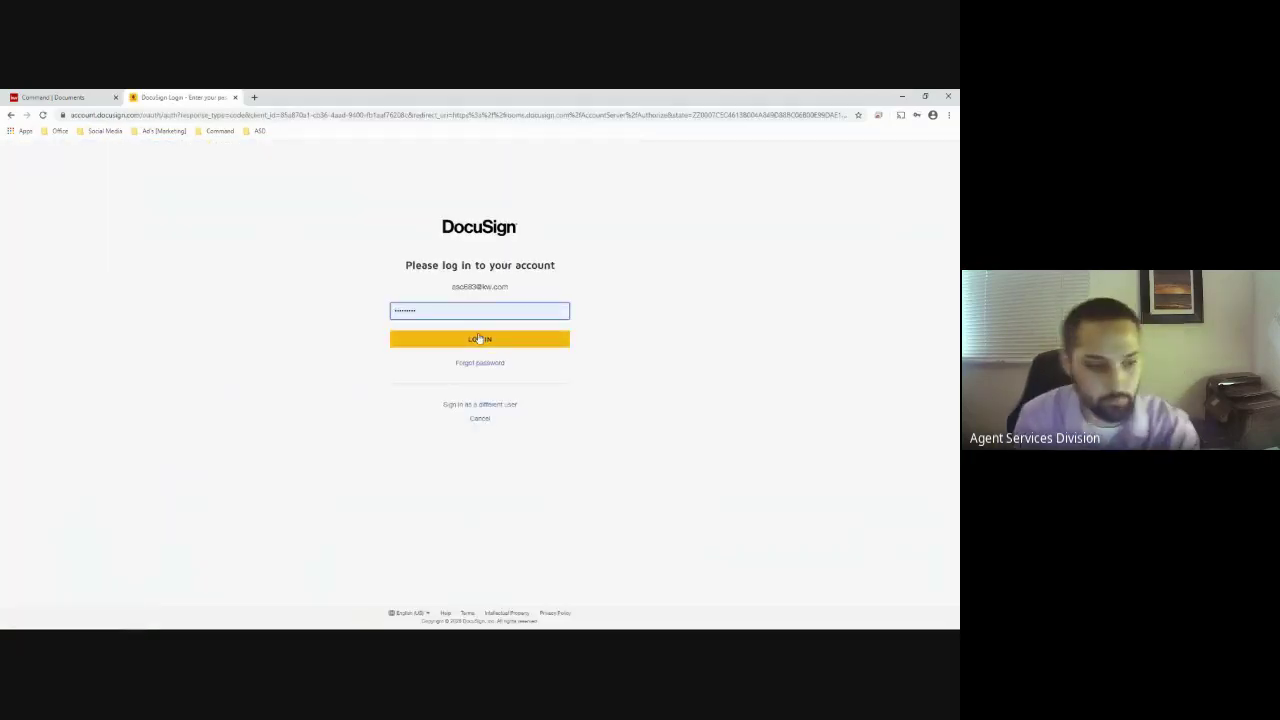
click(478, 338)
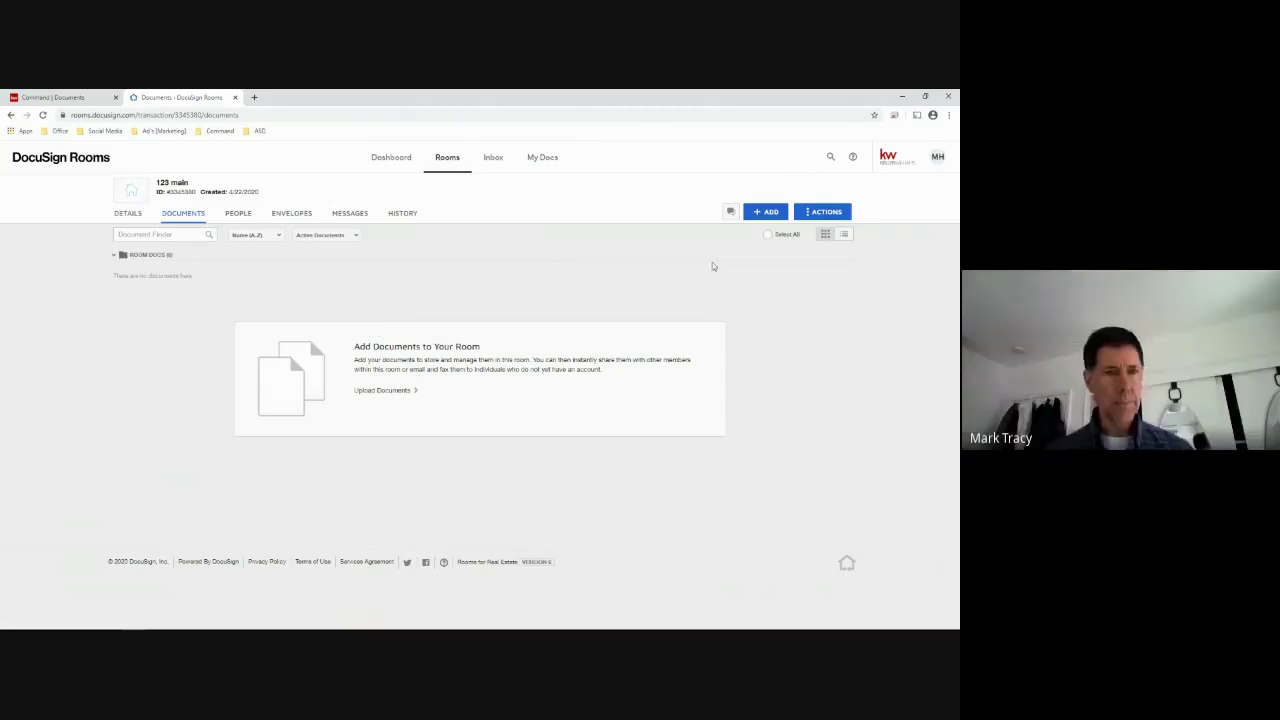
Check the room's ADD document sources, dismiss them, and return to the KW Command Documents tab
click(777, 215)
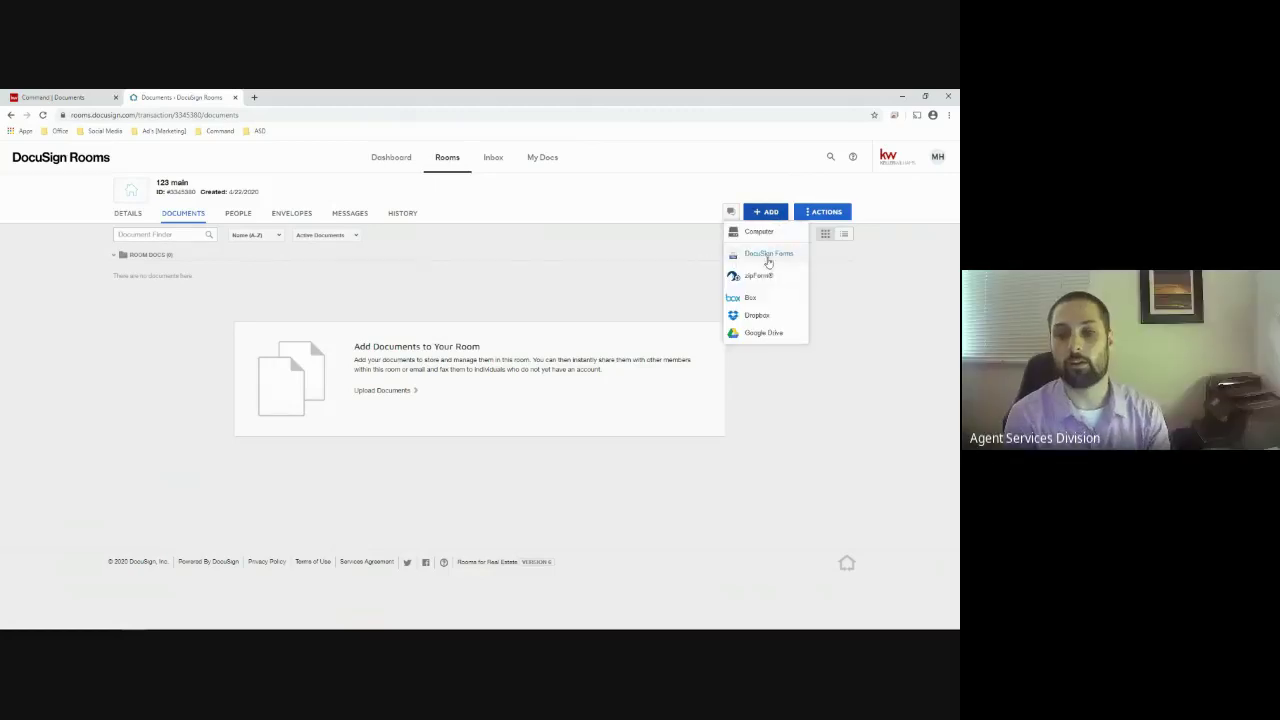
click(573, 259)
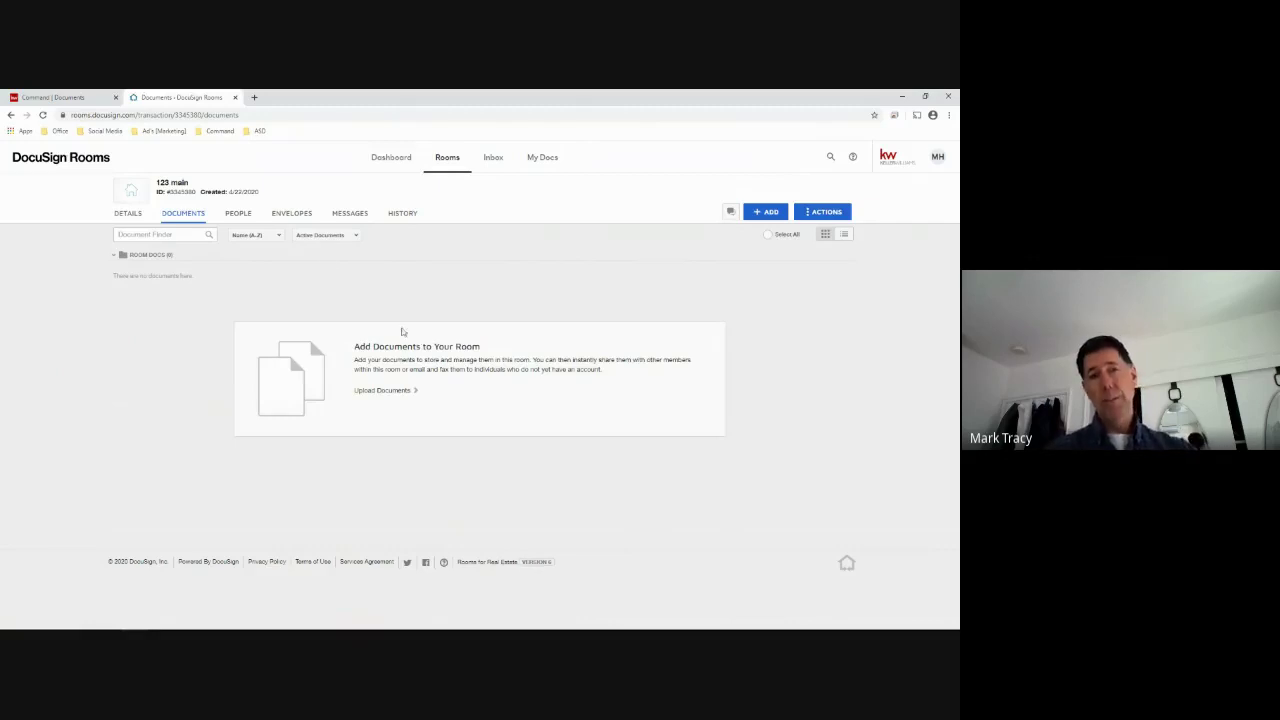
click(66, 101)
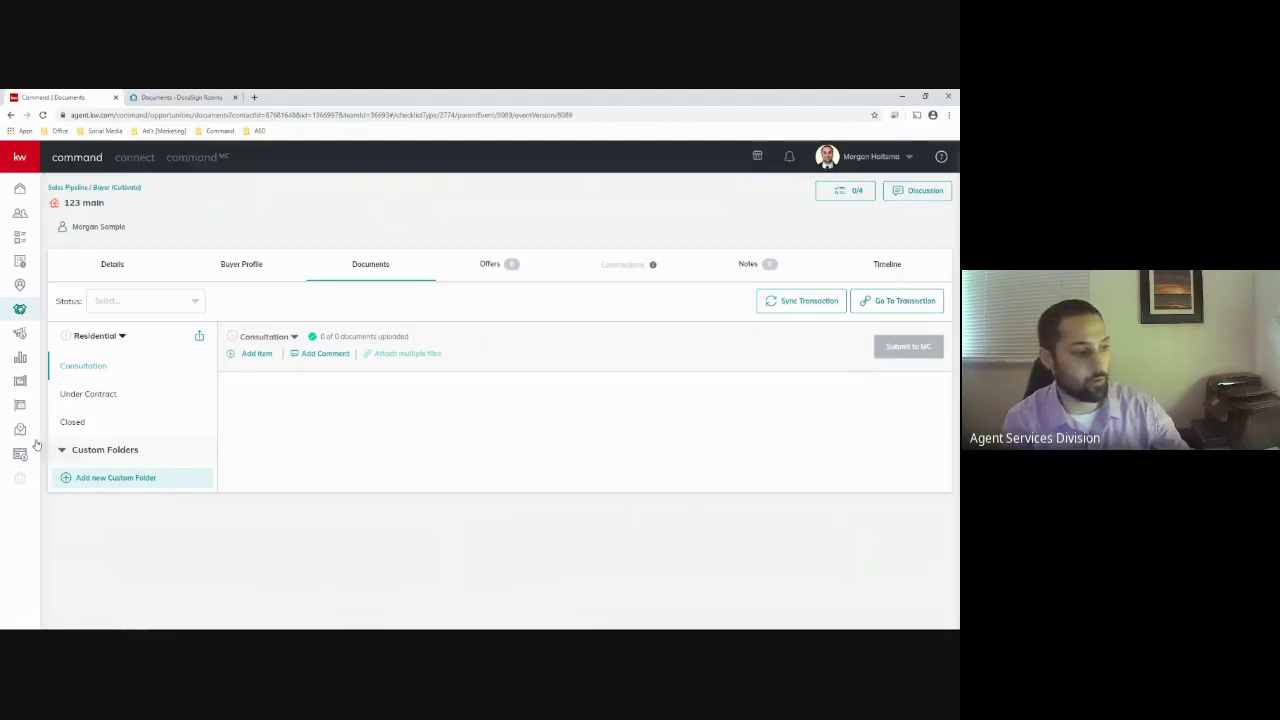
Try assigning a DocuSign file to Various Sale Agreement Addenda in Under Contract, then close the dialog
click(88, 396)
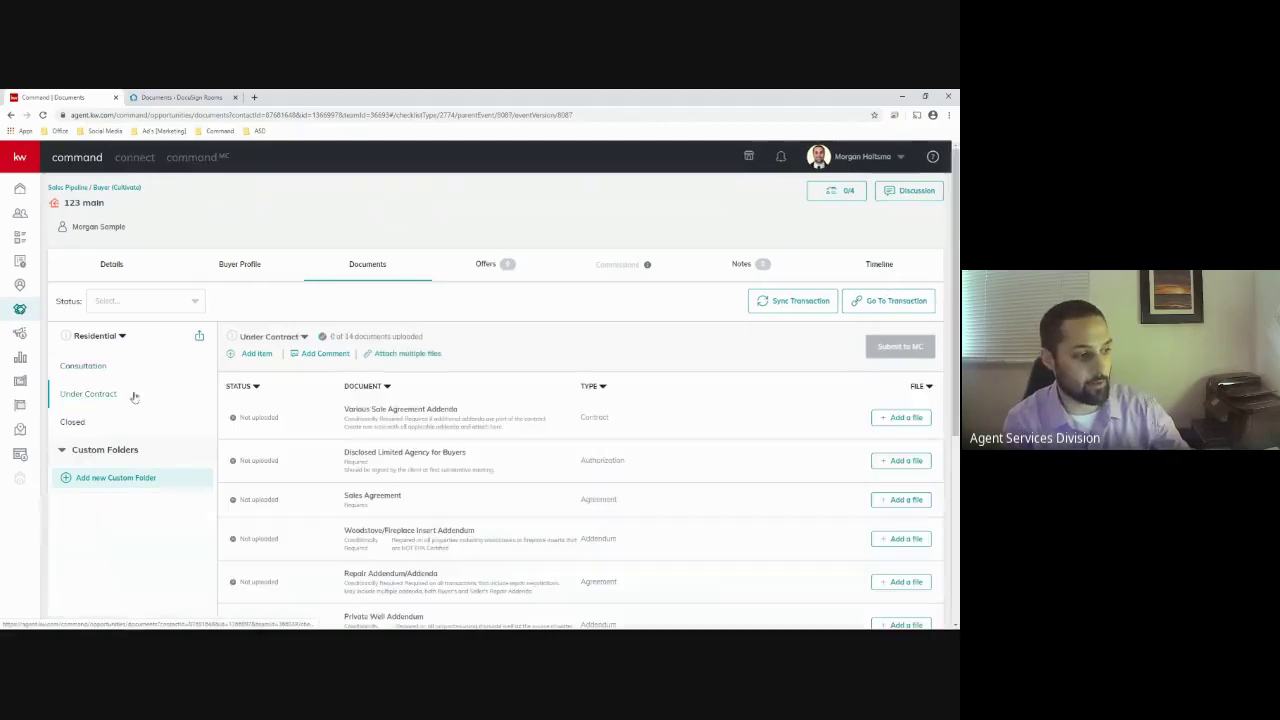
click(905, 418)
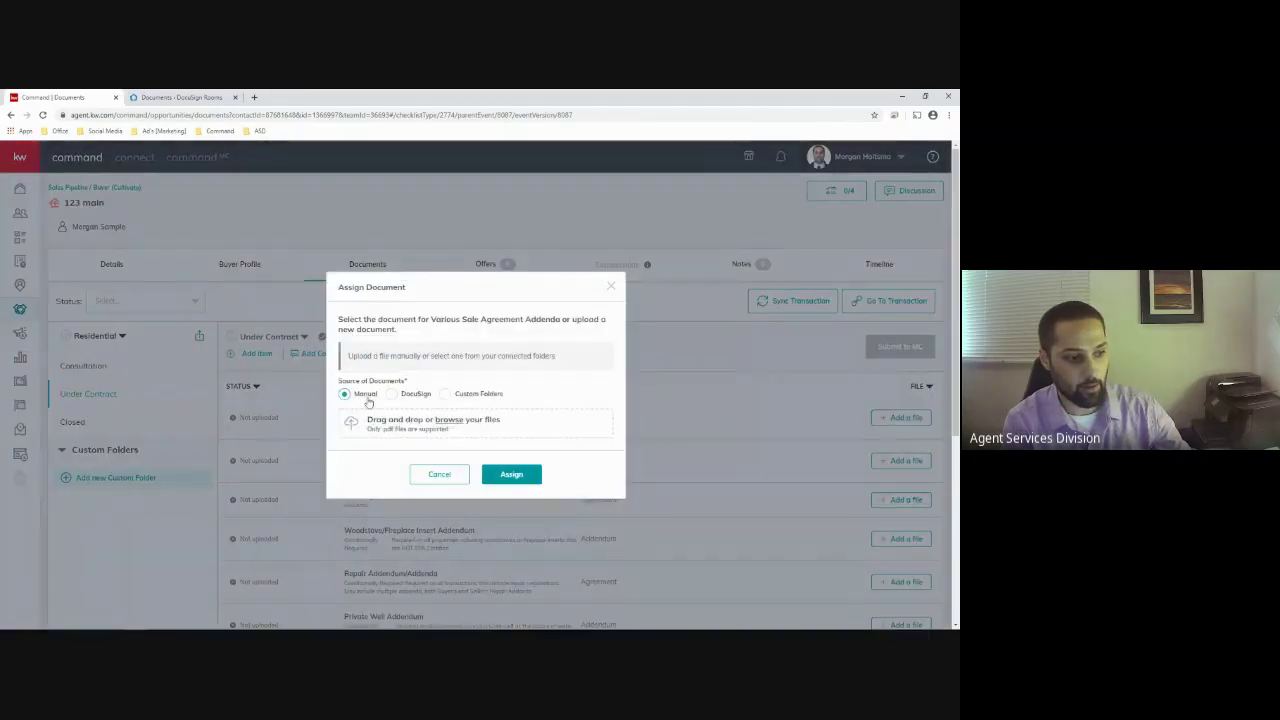
click(391, 394)
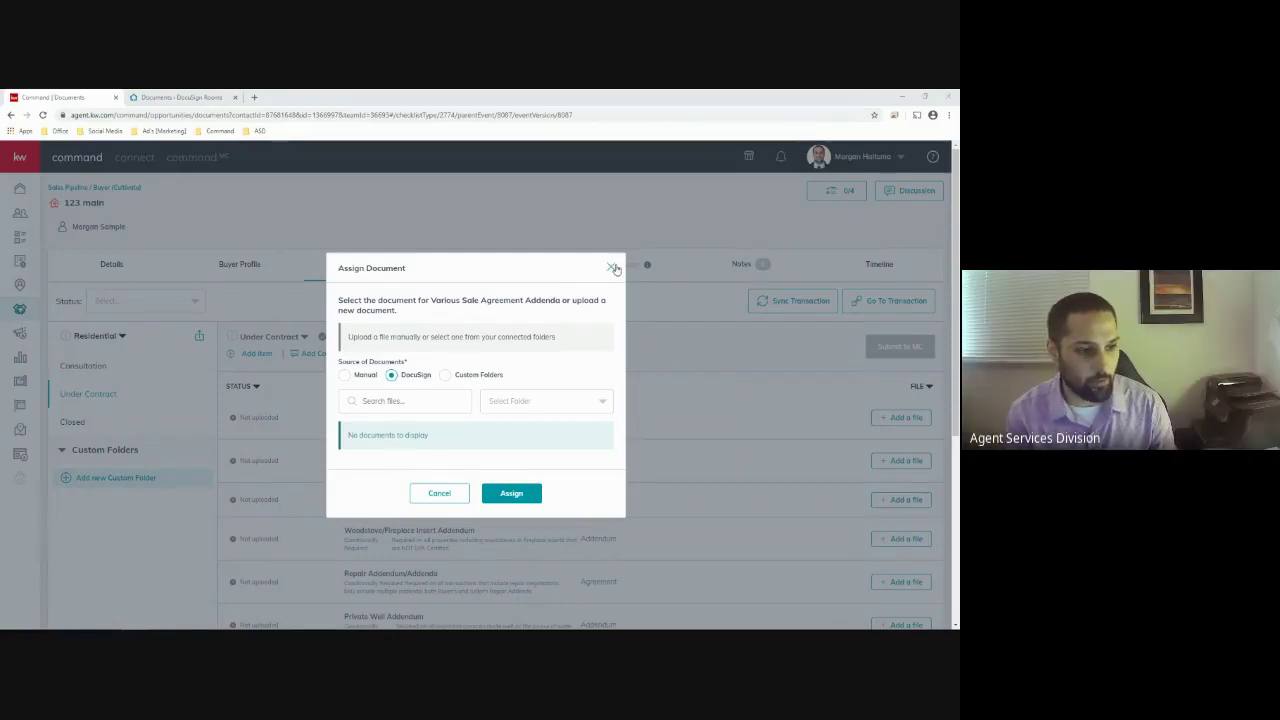
click(613, 268)
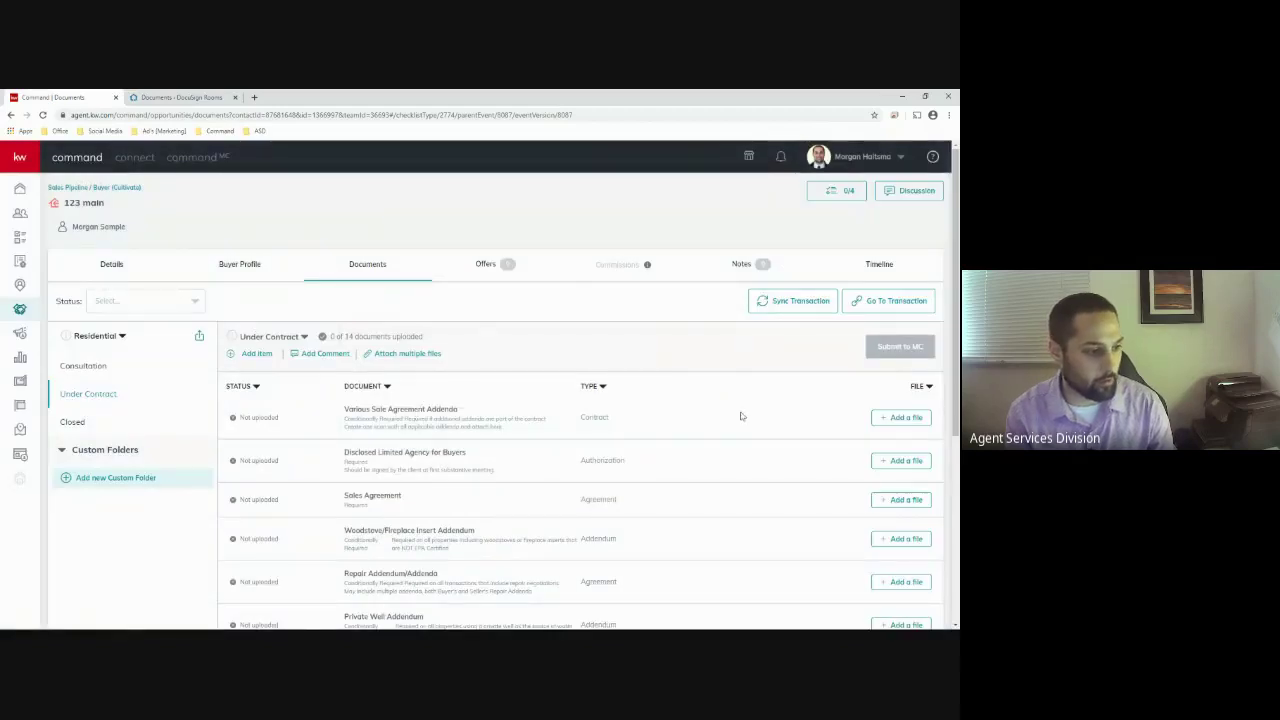
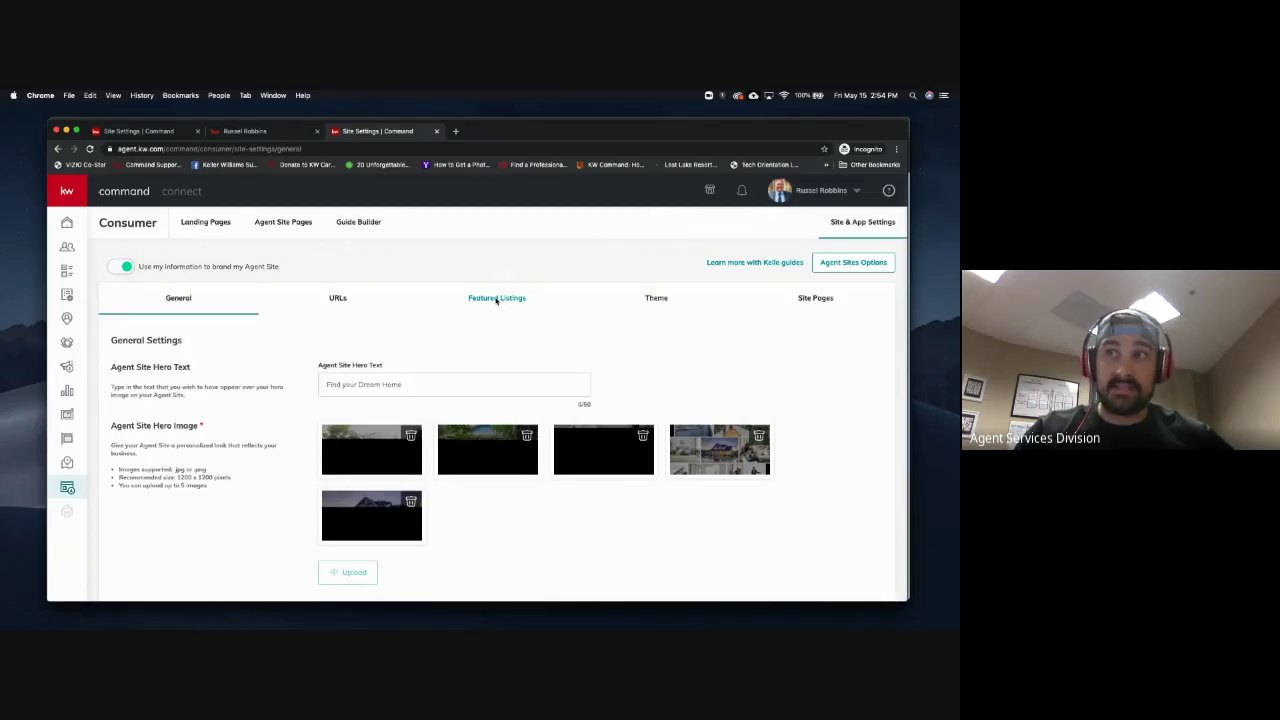
View the Agent Site's Featured Listings settings, then start a new blank browser tab
click(493, 302)
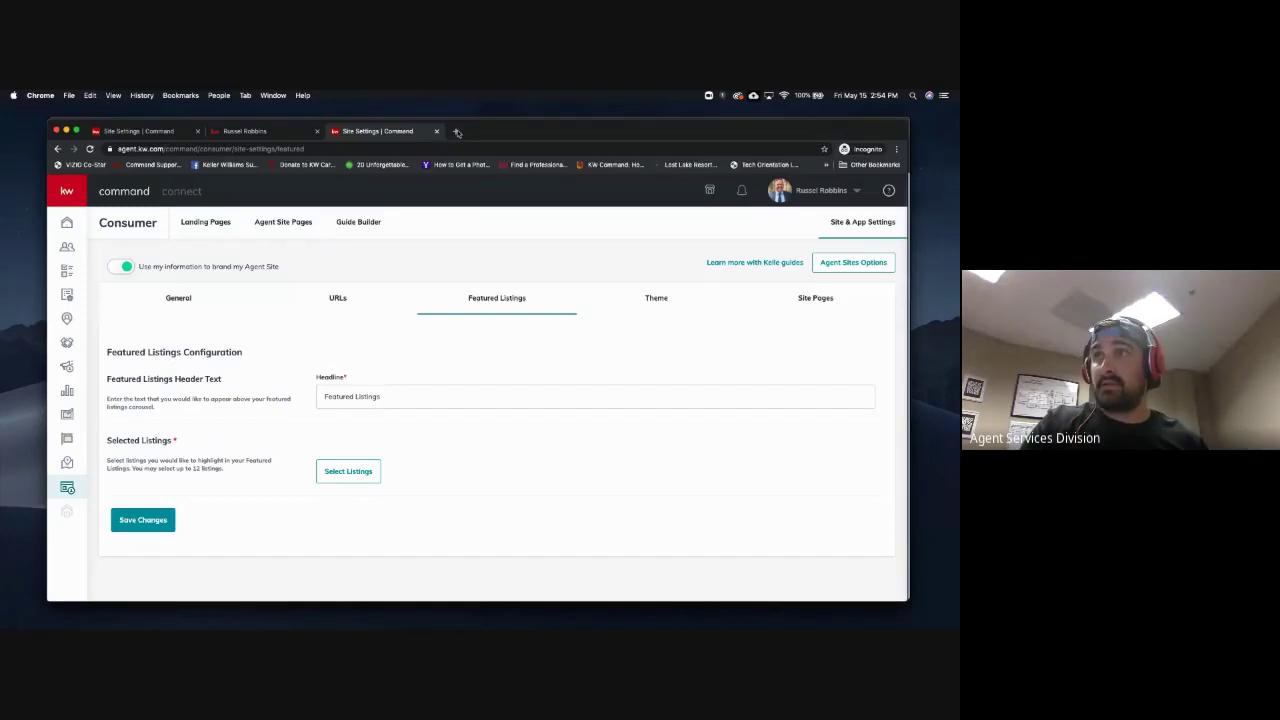
click(457, 131)
Load kwtechhelp.com and open the Agent Sites Kelle Guide from its Resources section
key(super+t)
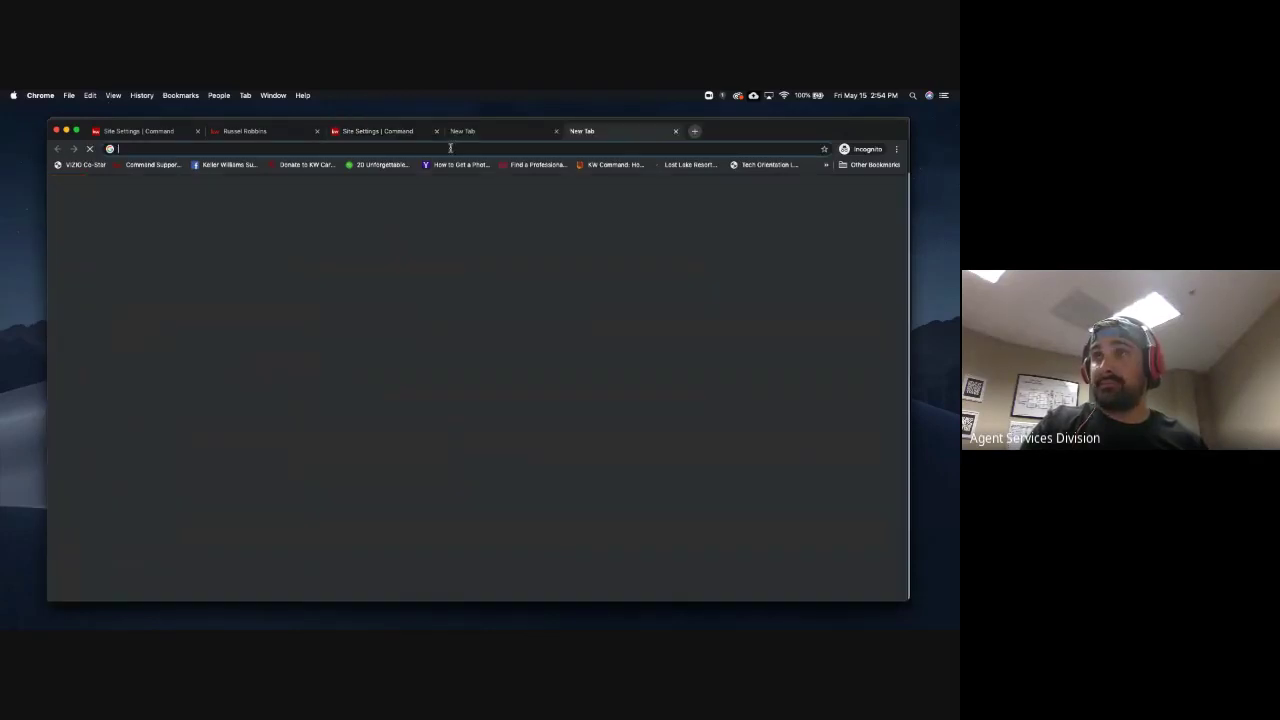
text(k)
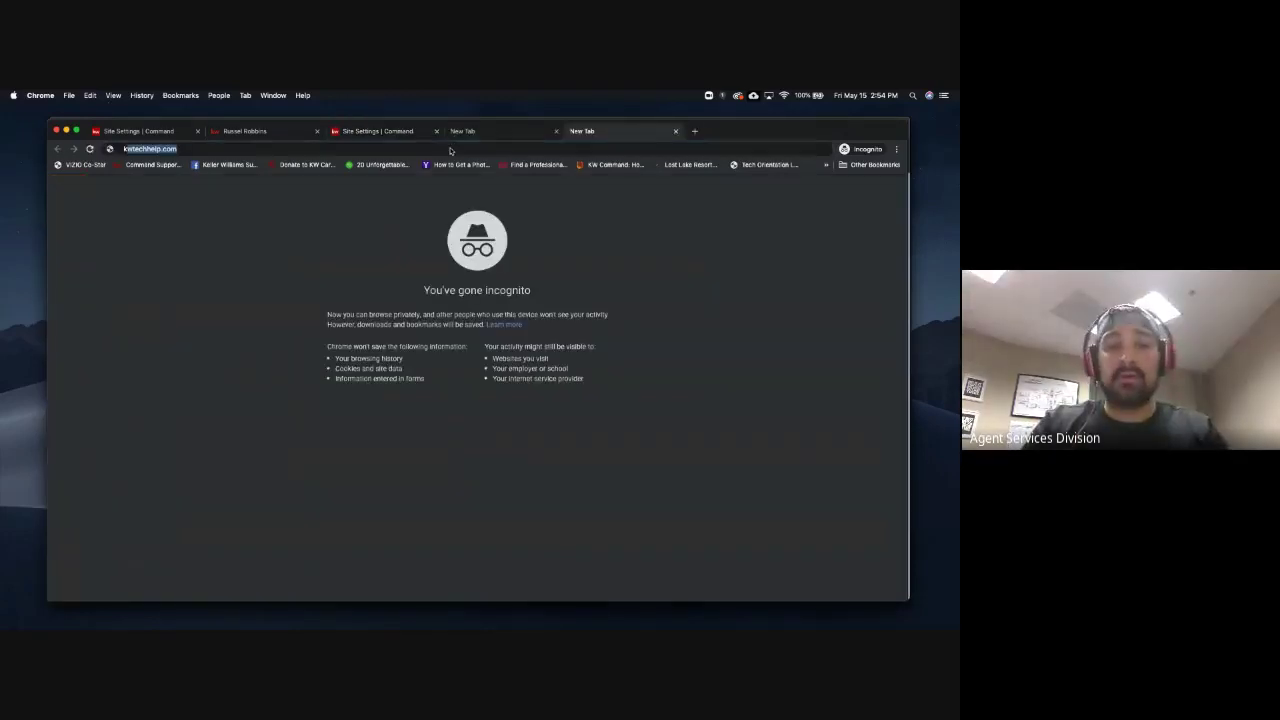
text(wtech)
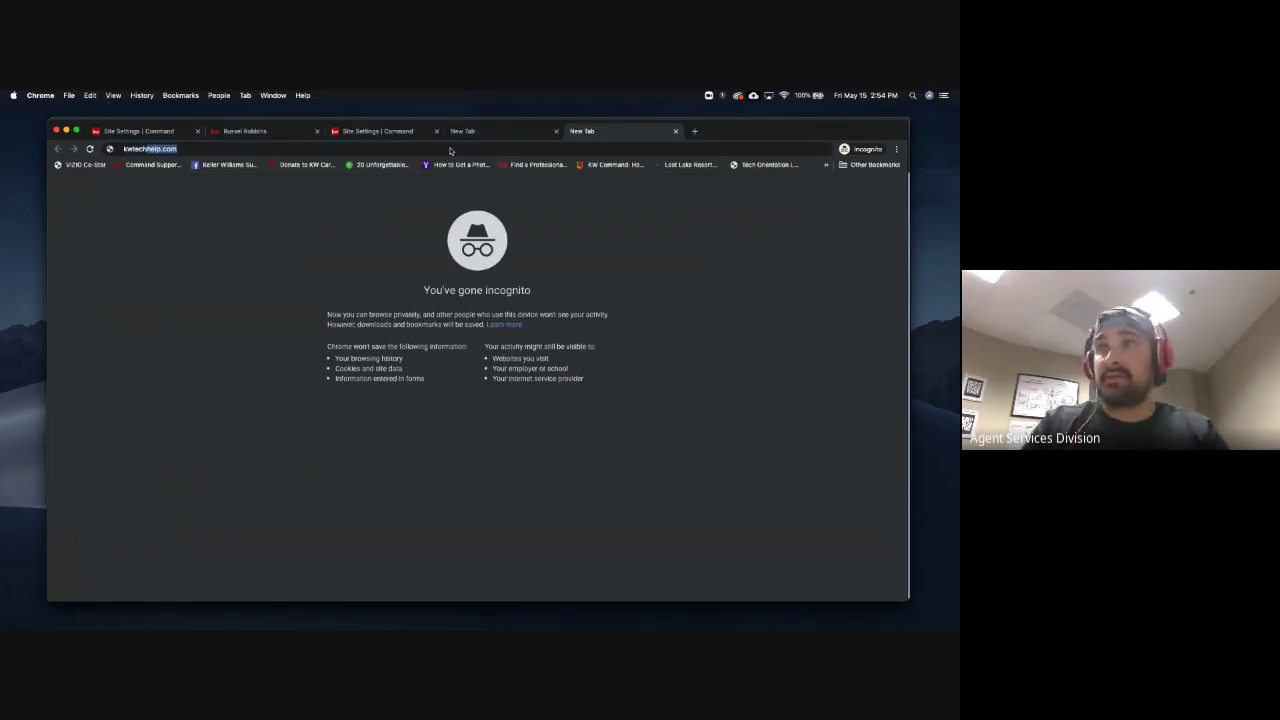
key(Return)
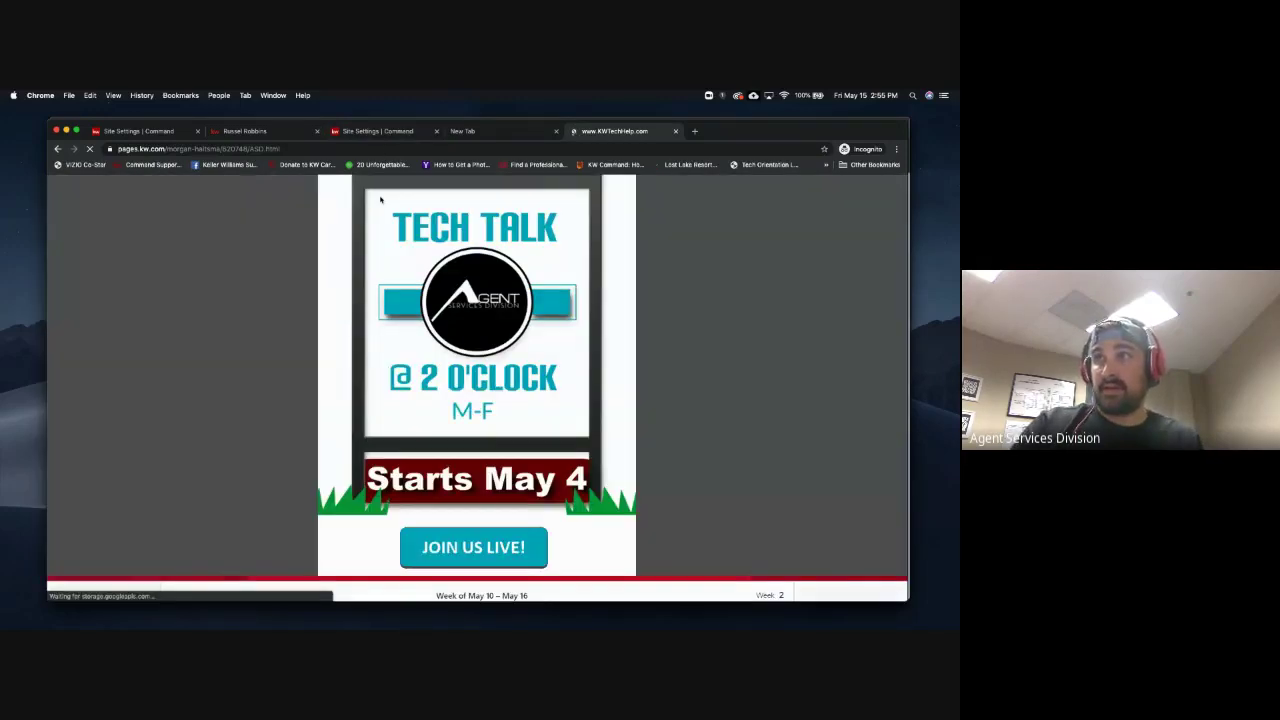
scroll(357, 449, down, 5)
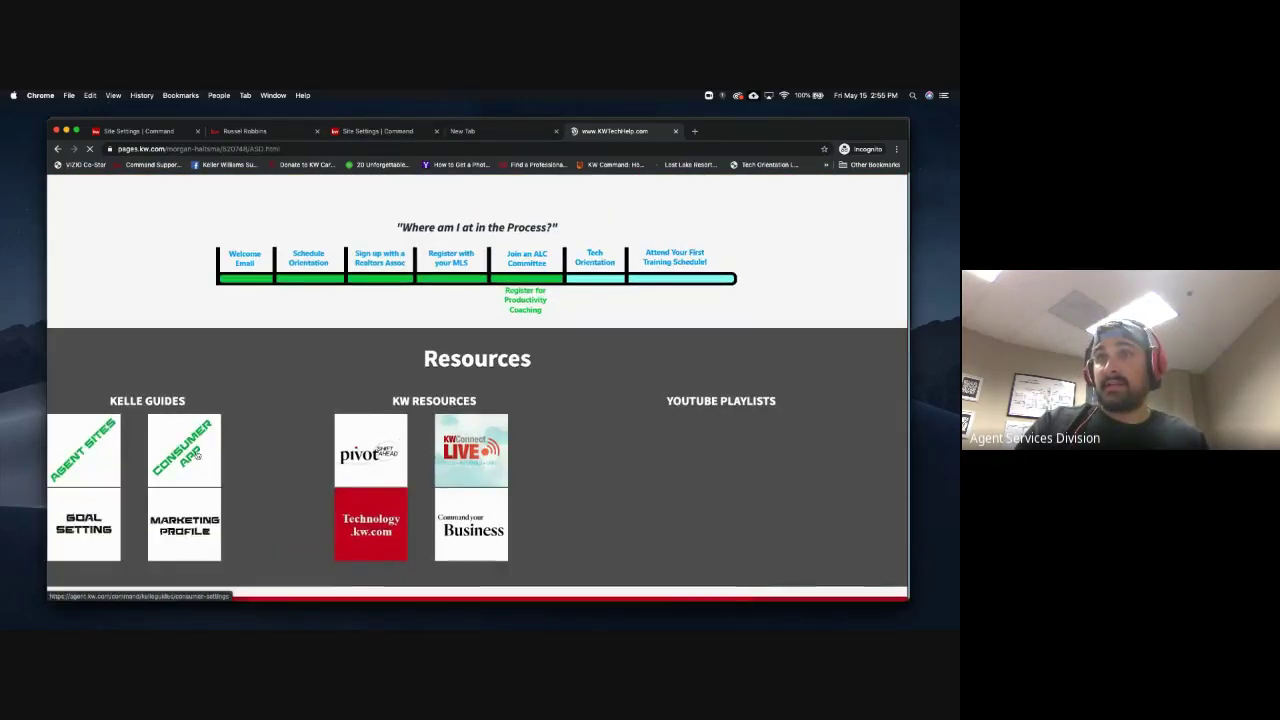
click(197, 455)
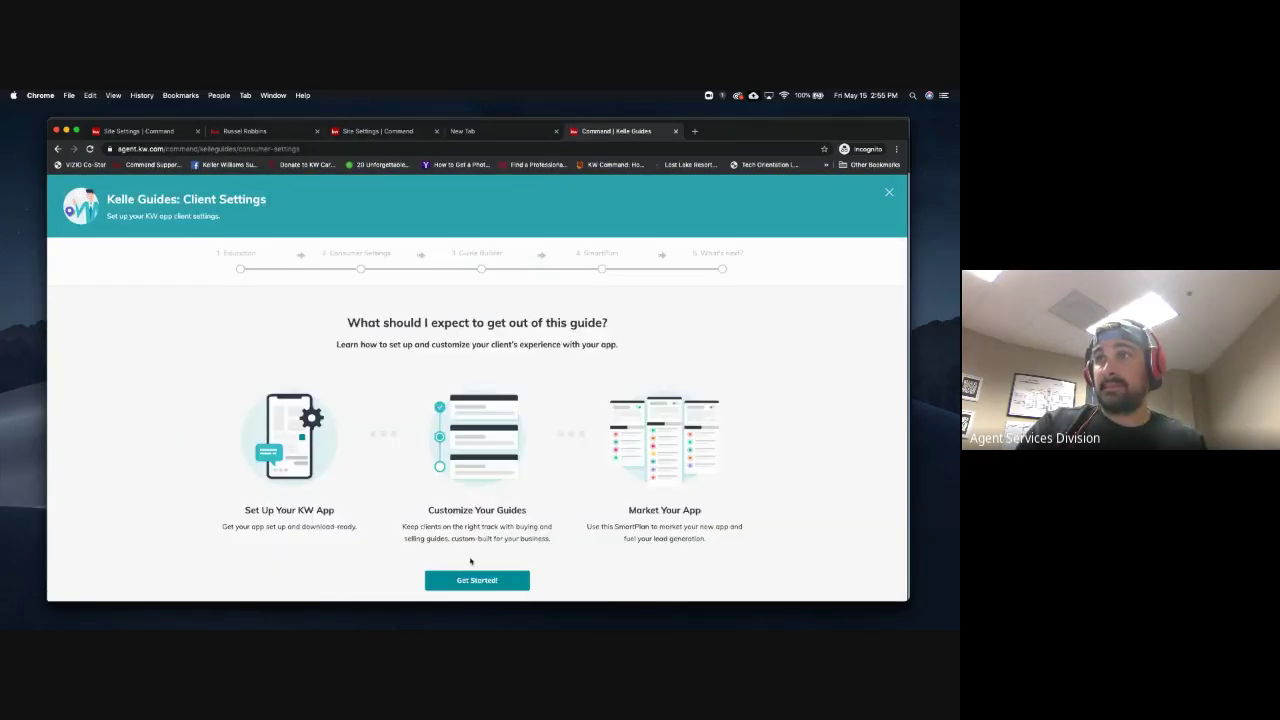
Step through the Kelle guide's Get Started, client settings and App Download pages to Featured Listings
click(472, 584)
scroll(472, 587, down, 2)
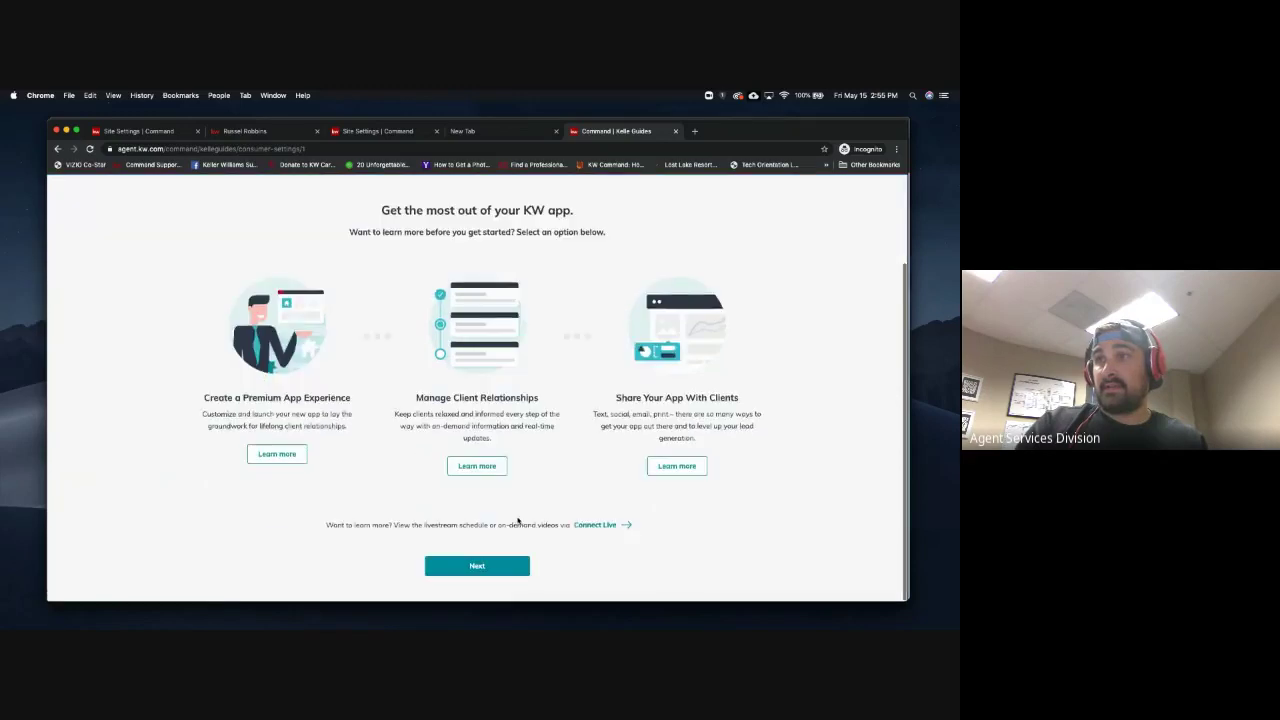
click(474, 566)
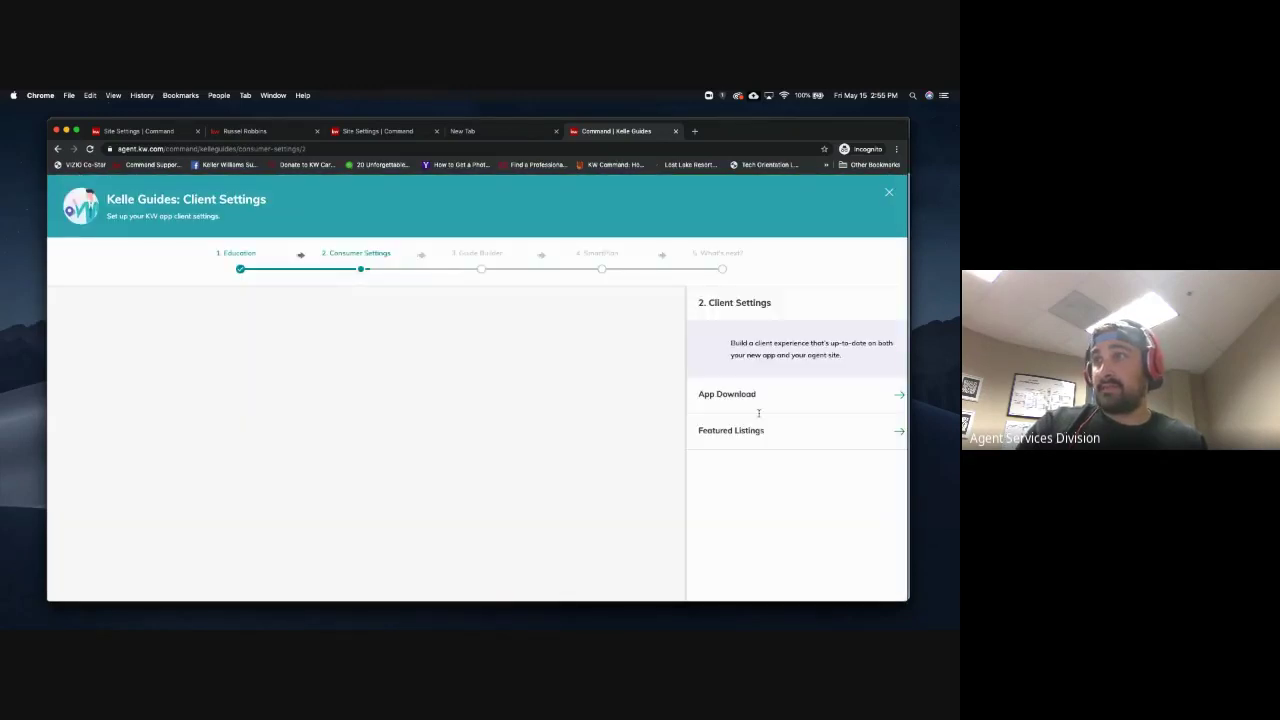
scroll(767, 440, down, 2)
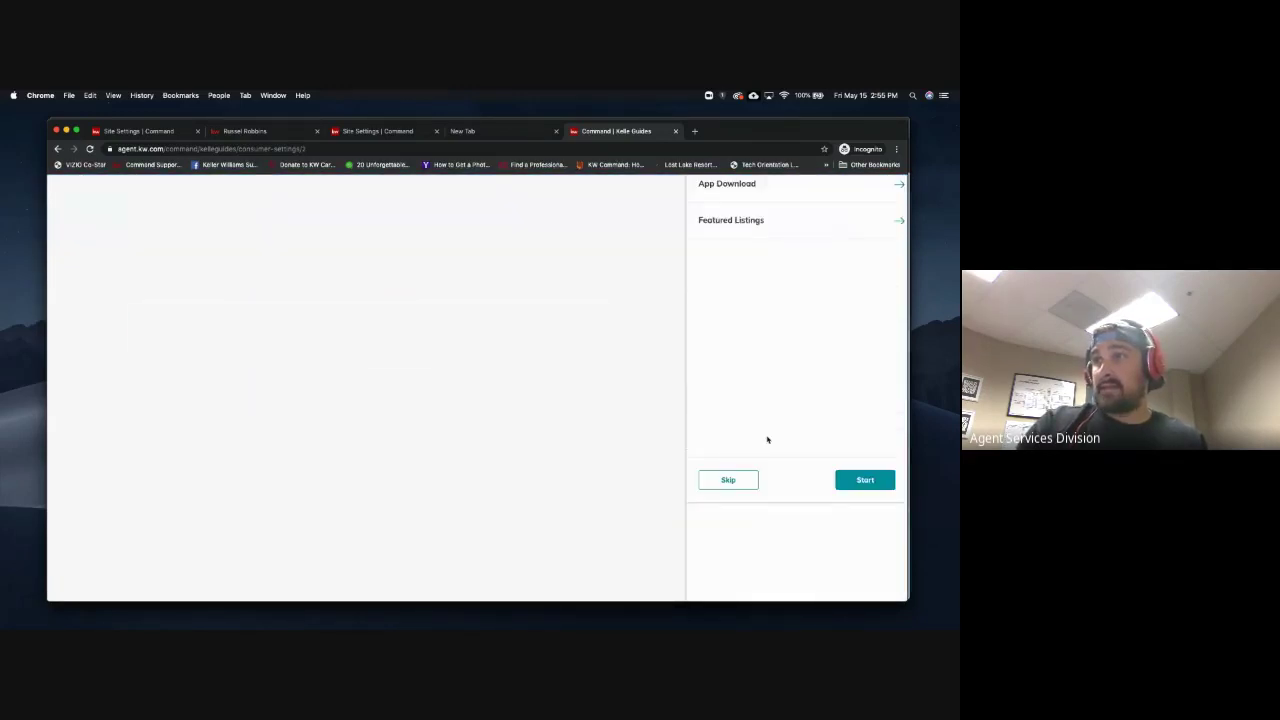
scroll(767, 440, up, 2)
click(862, 579)
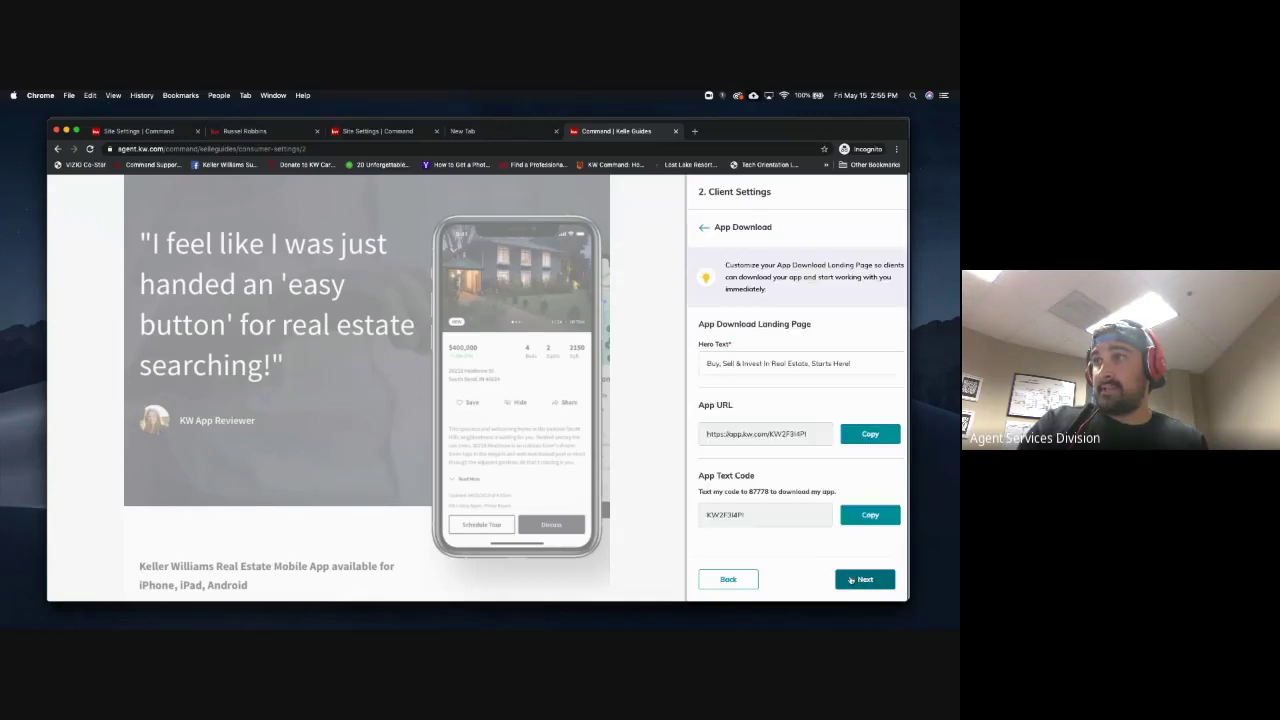
click(855, 582)
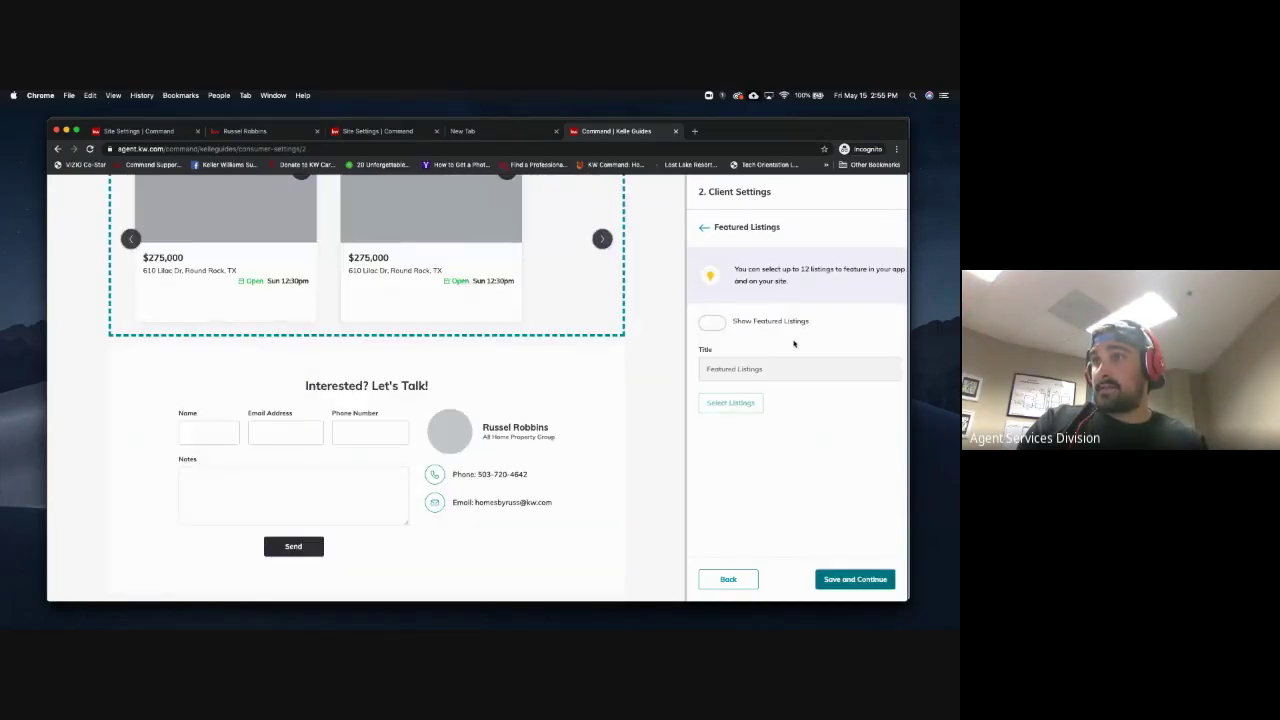
Review the Featured Listings step allowing up to 12 listings, then close the Kelle guide
scroll(654, 357, up, 10)
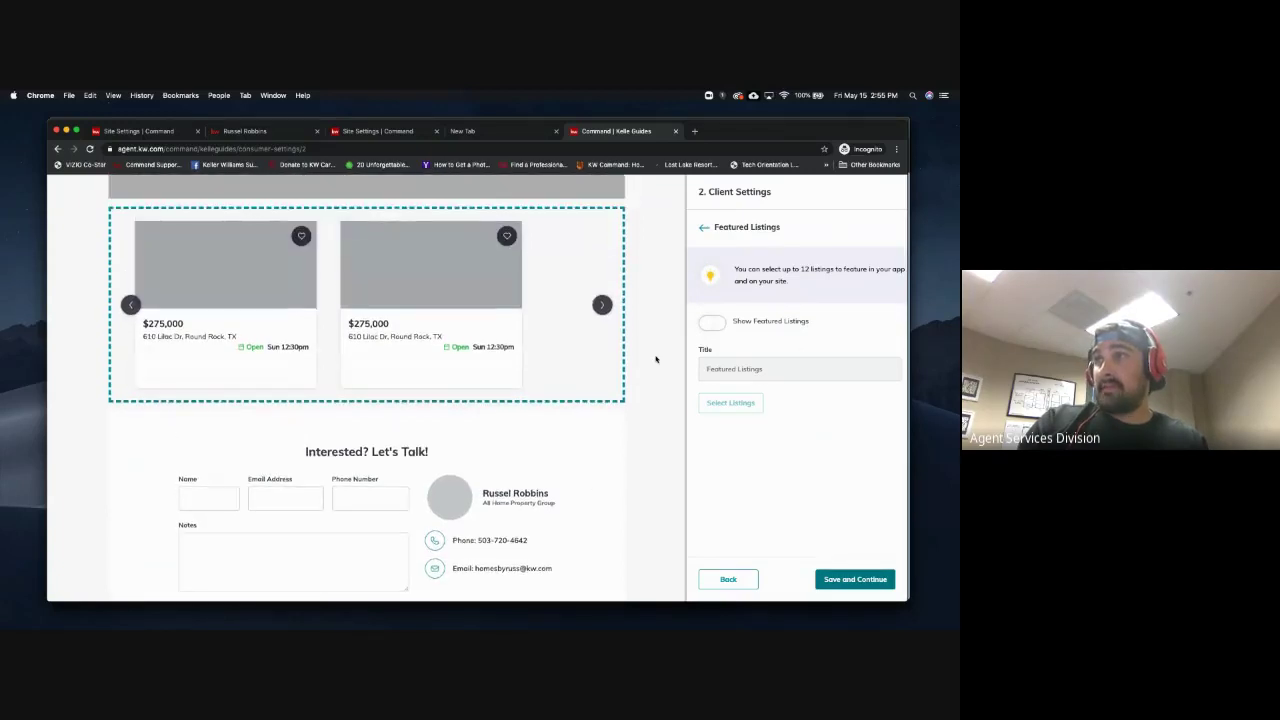
scroll(656, 359, down, 3)
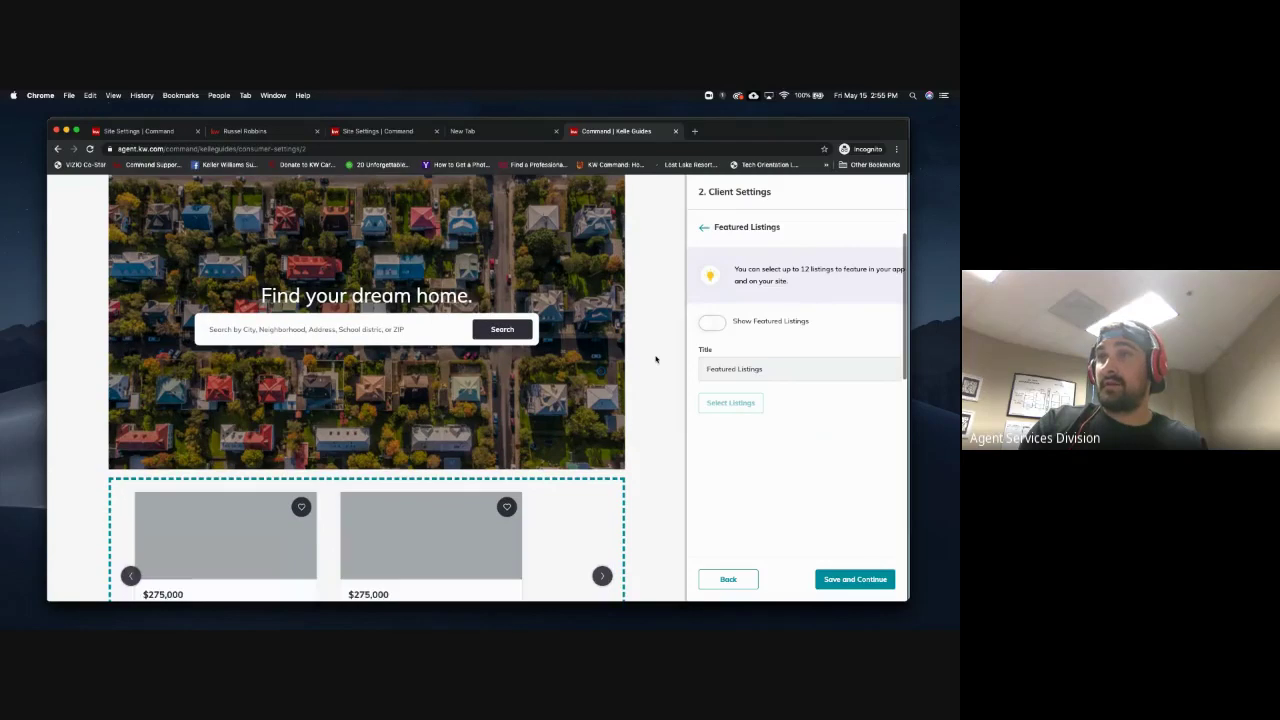
scroll(656, 359, down, 3)
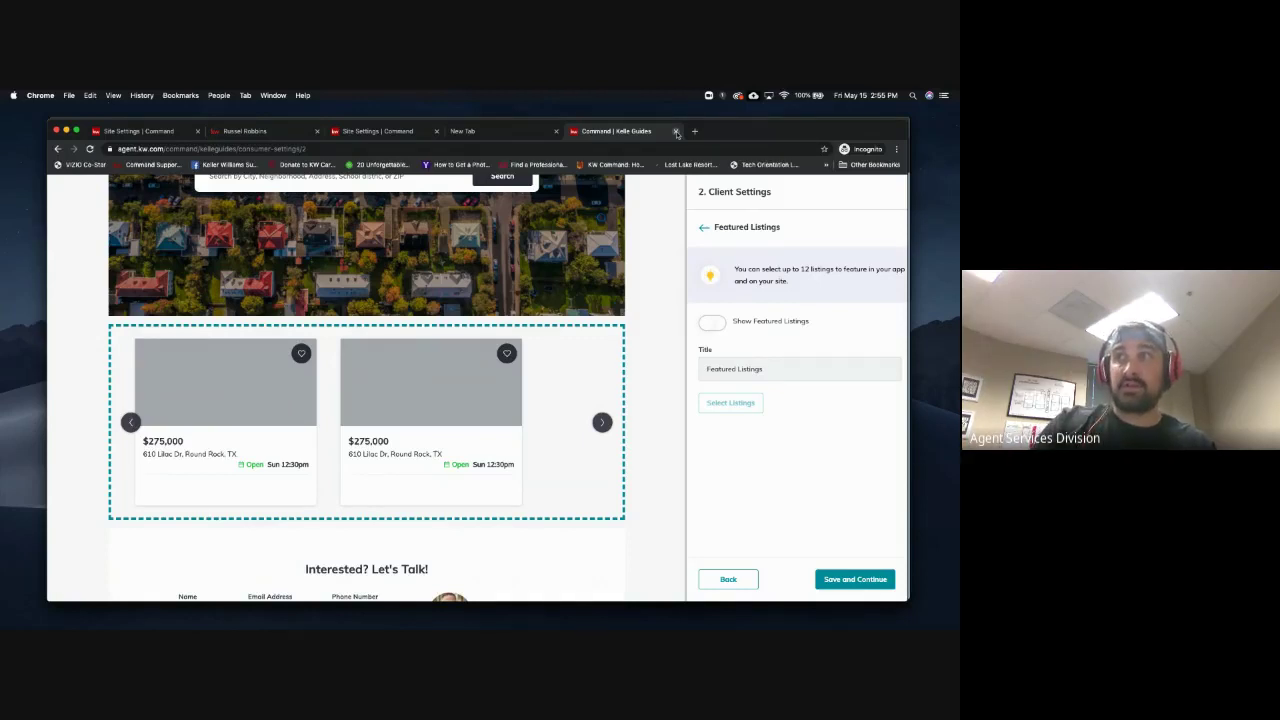
click(676, 132)
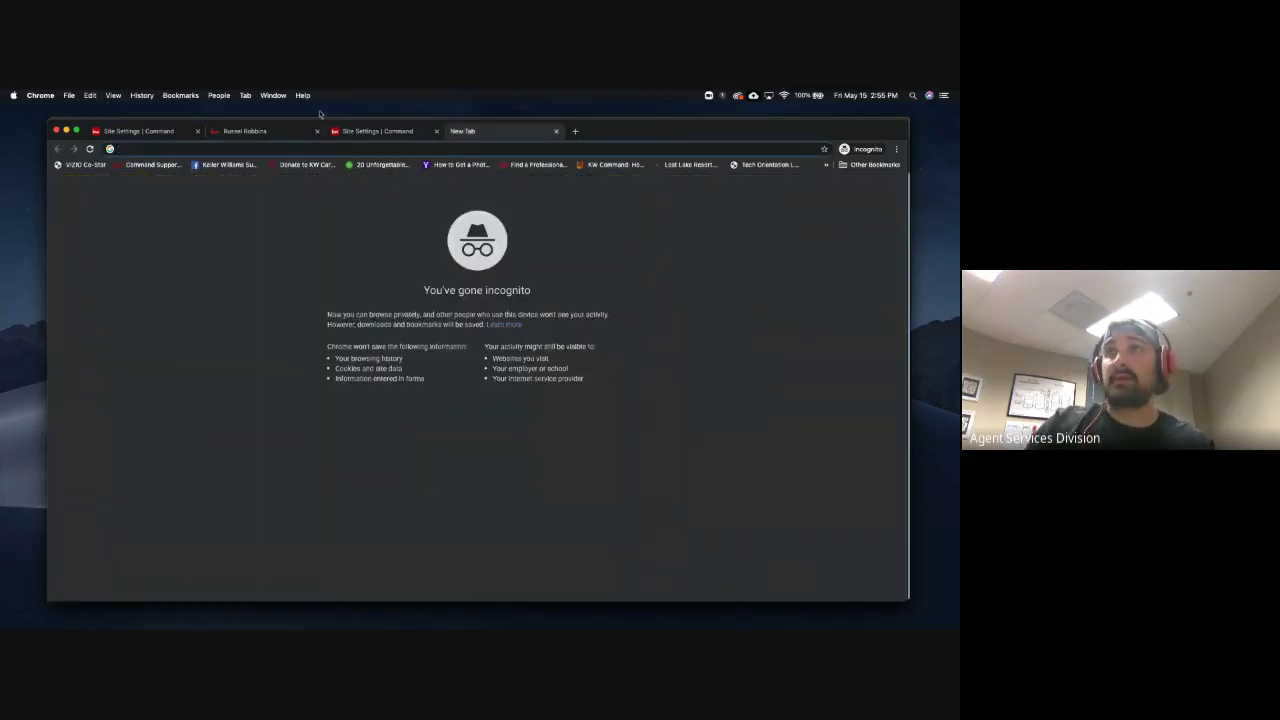
View the live agent site's 'Find Your Dream Home' page, then return to Site Settings | Command
click(255, 131)
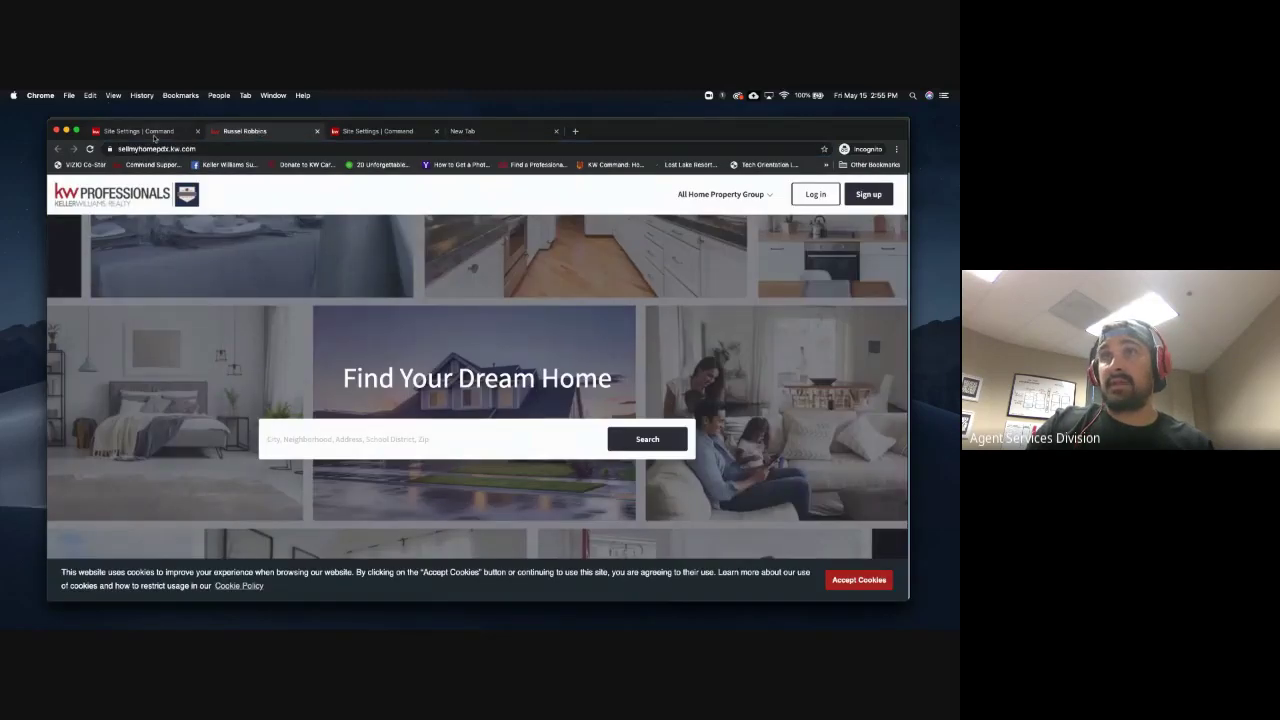
click(152, 131)
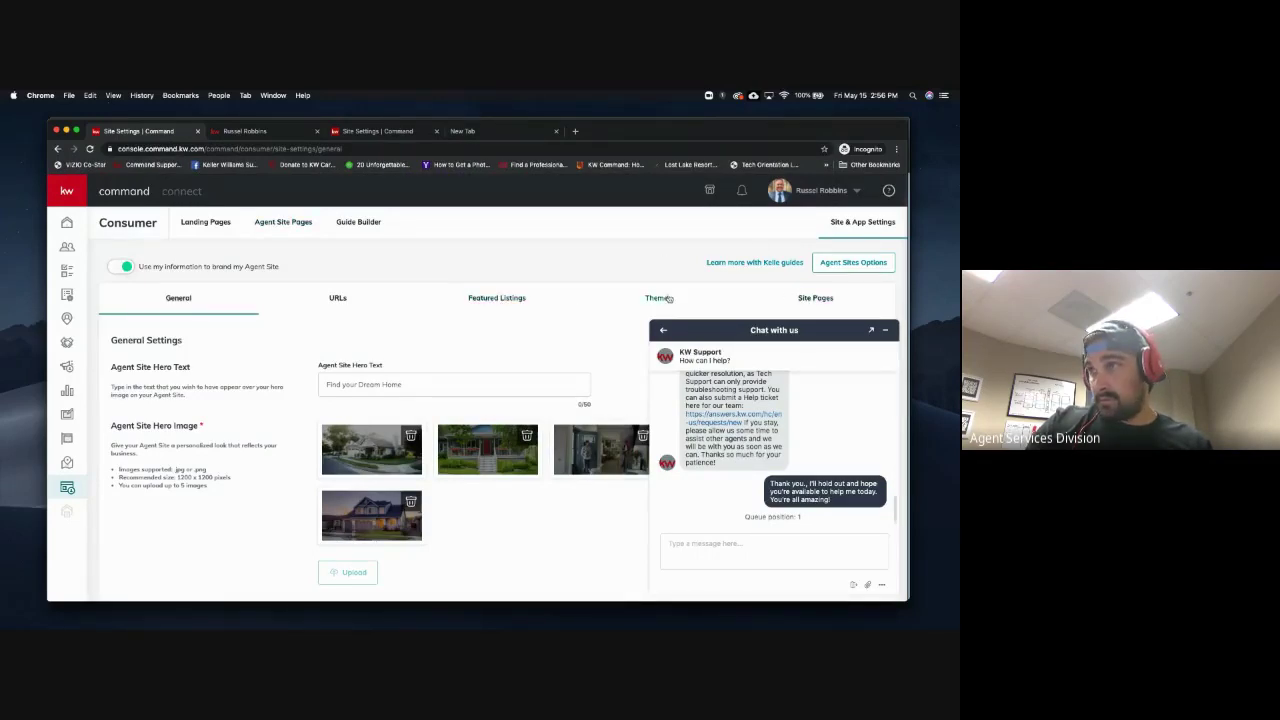
Browse the URLs, Theme and Featured Listings settings and Agent Site Pages, then return to Site & App Settings
click(344, 302)
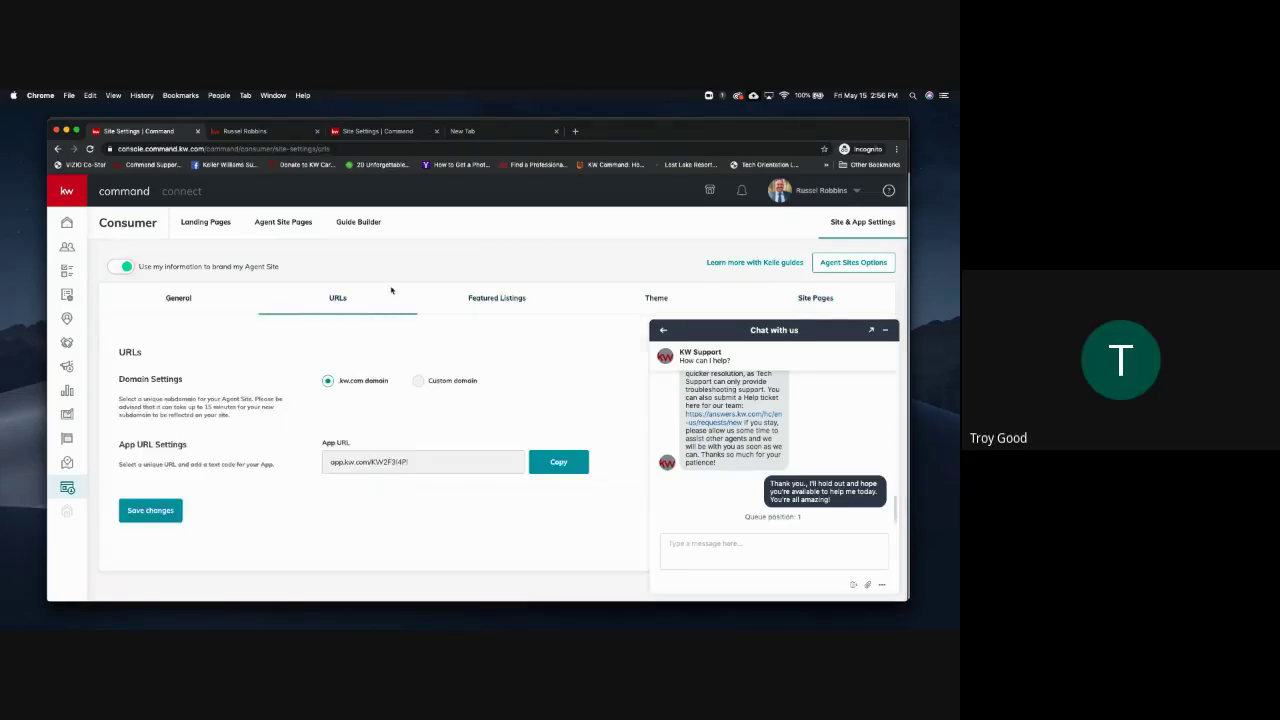
click(658, 294)
click(502, 300)
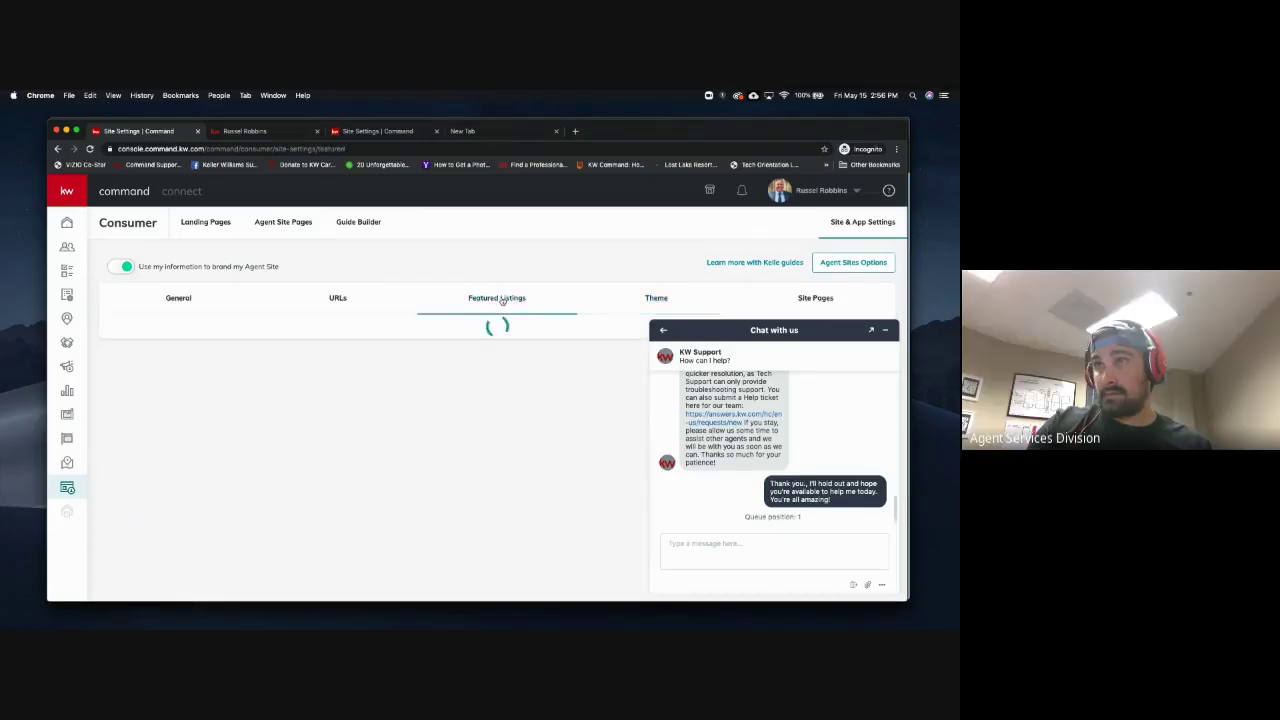
click(283, 224)
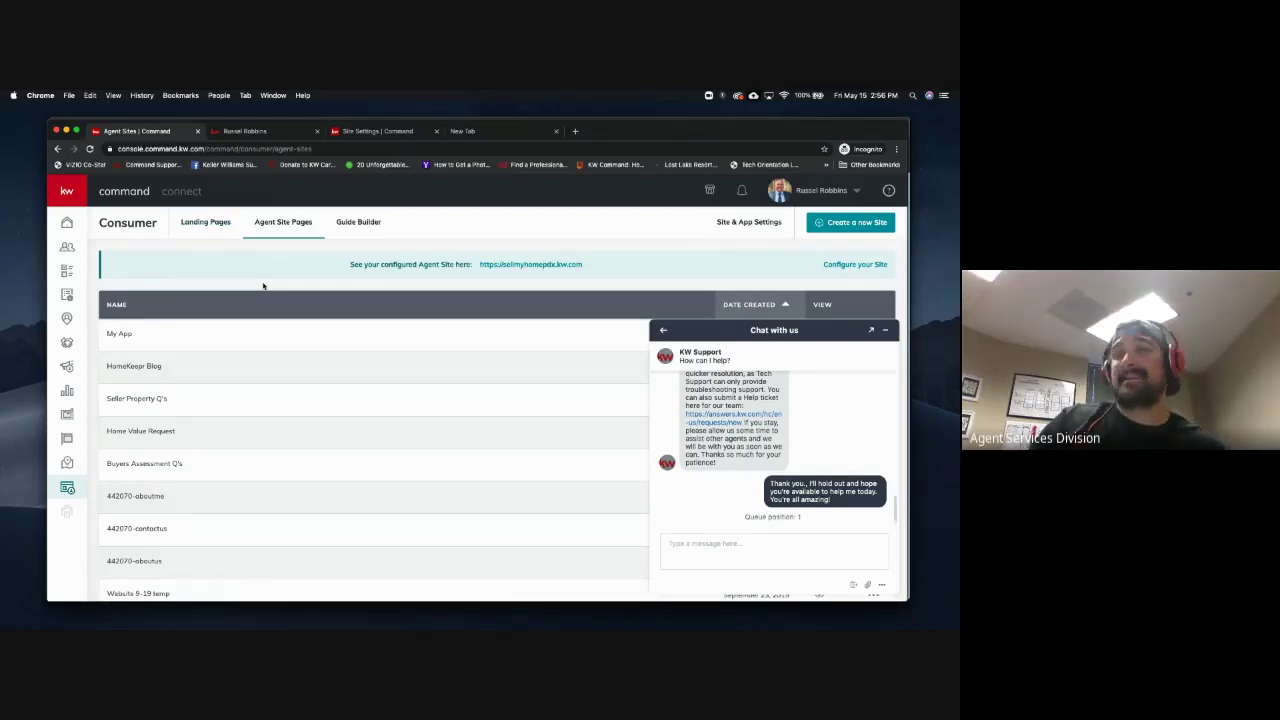
click(736, 223)
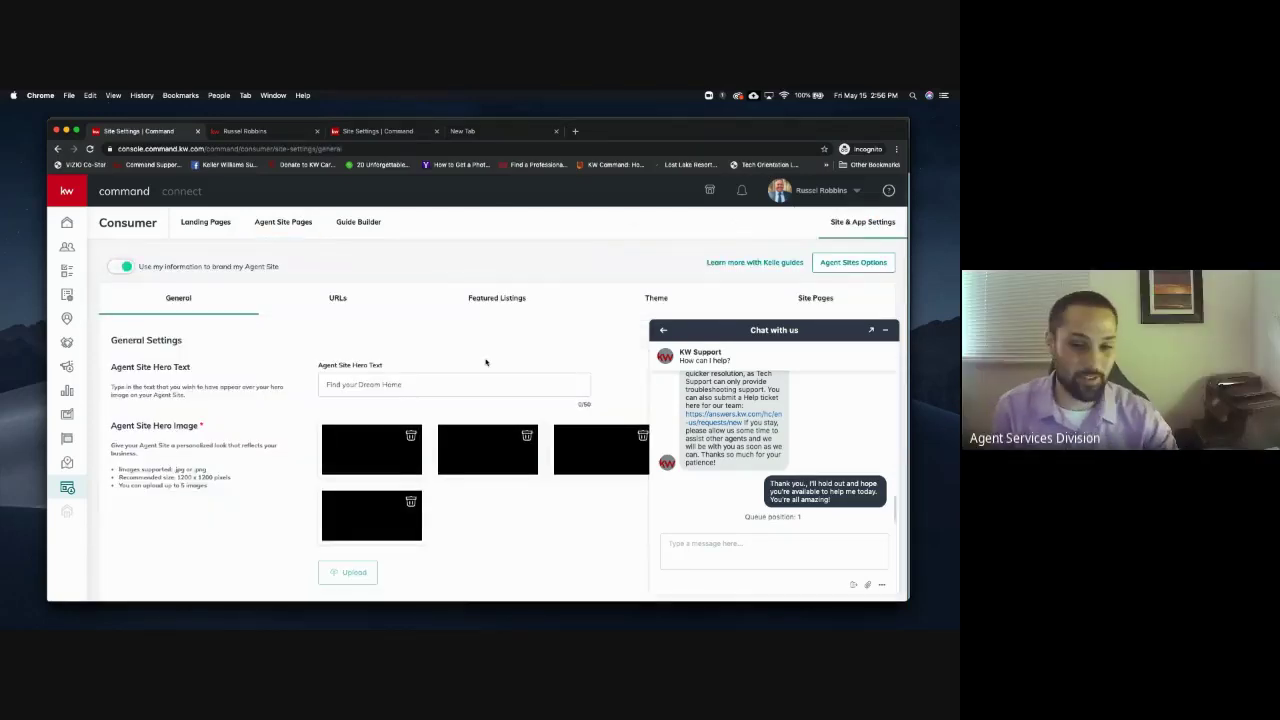
Review the Download App Landing Page and Virtual Tours settings, then minimize the support chat
scroll(486, 362, down, 5)
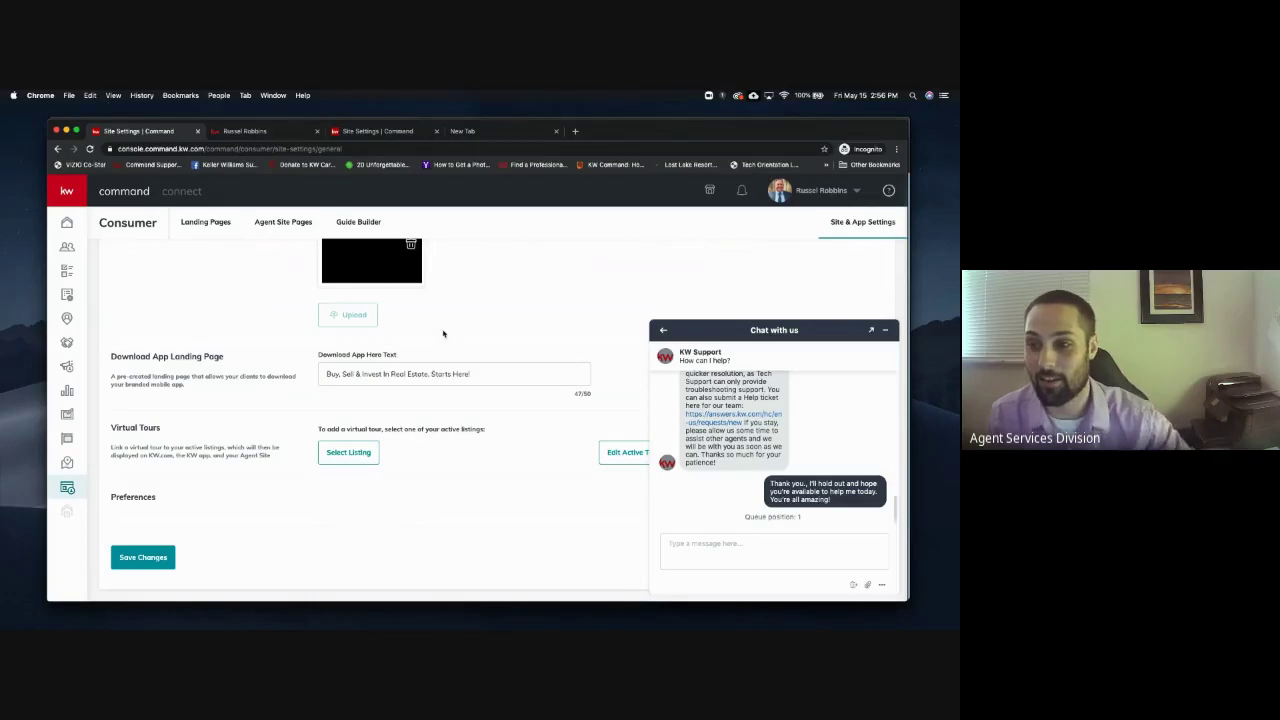
scroll(443, 333, up, 5)
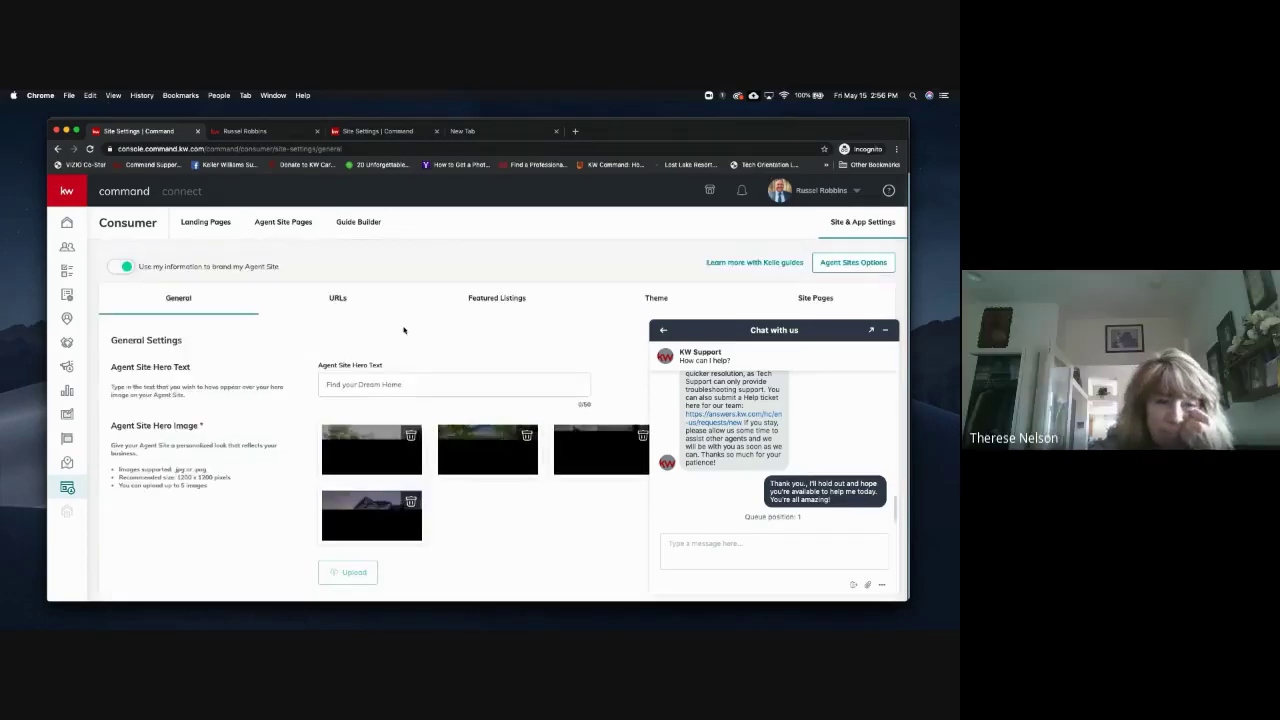
scroll(420, 400, down, 5)
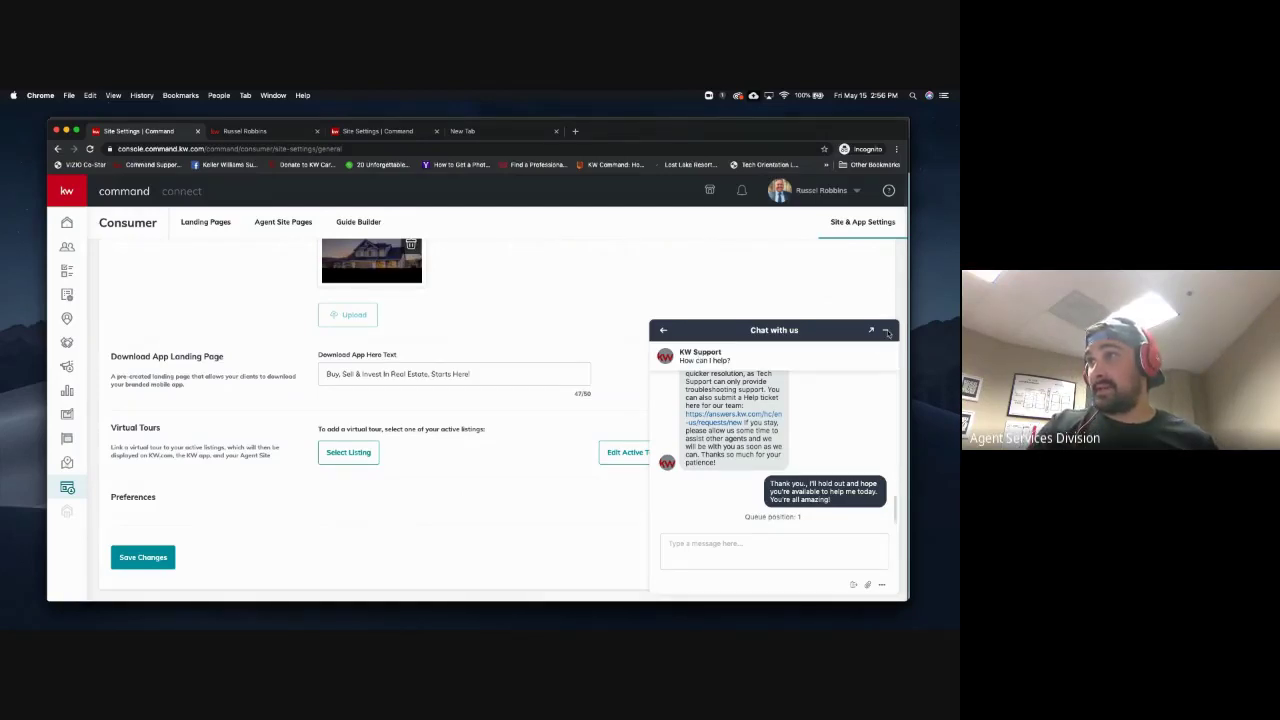
click(887, 333)
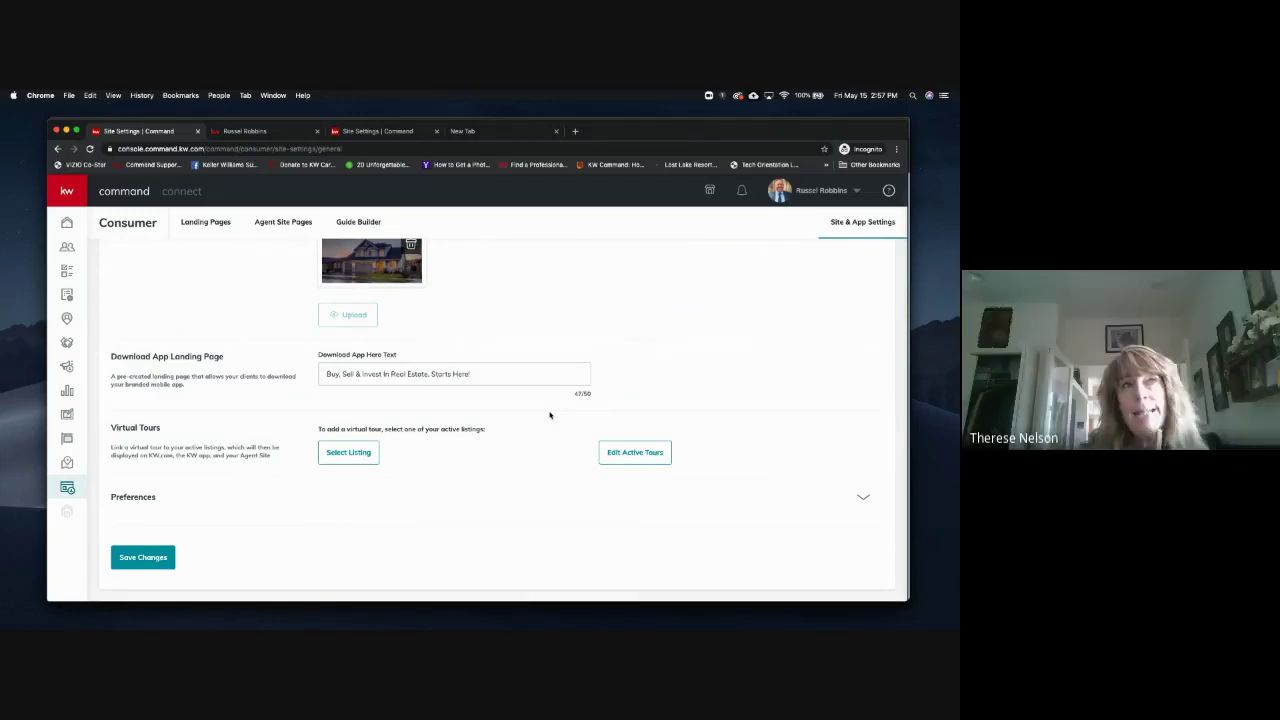
Start a Chat with Support from the help panel and get ready to type a message
click(889, 190)
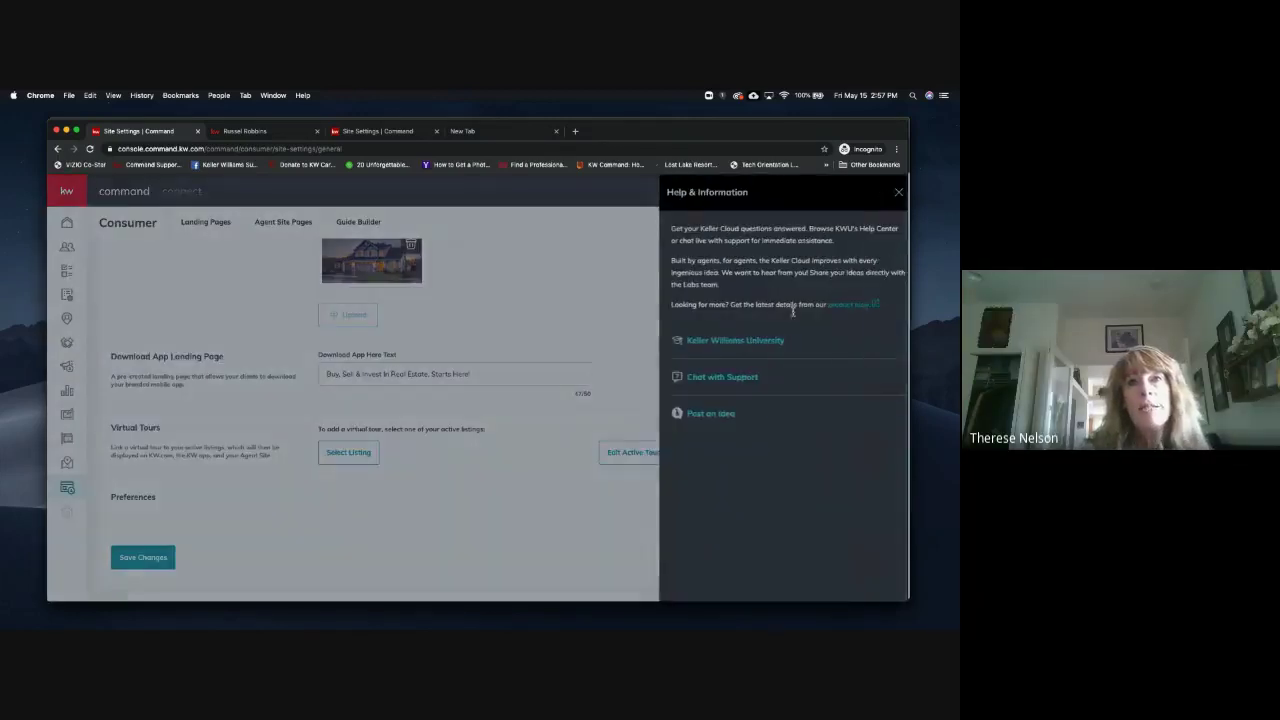
click(711, 377)
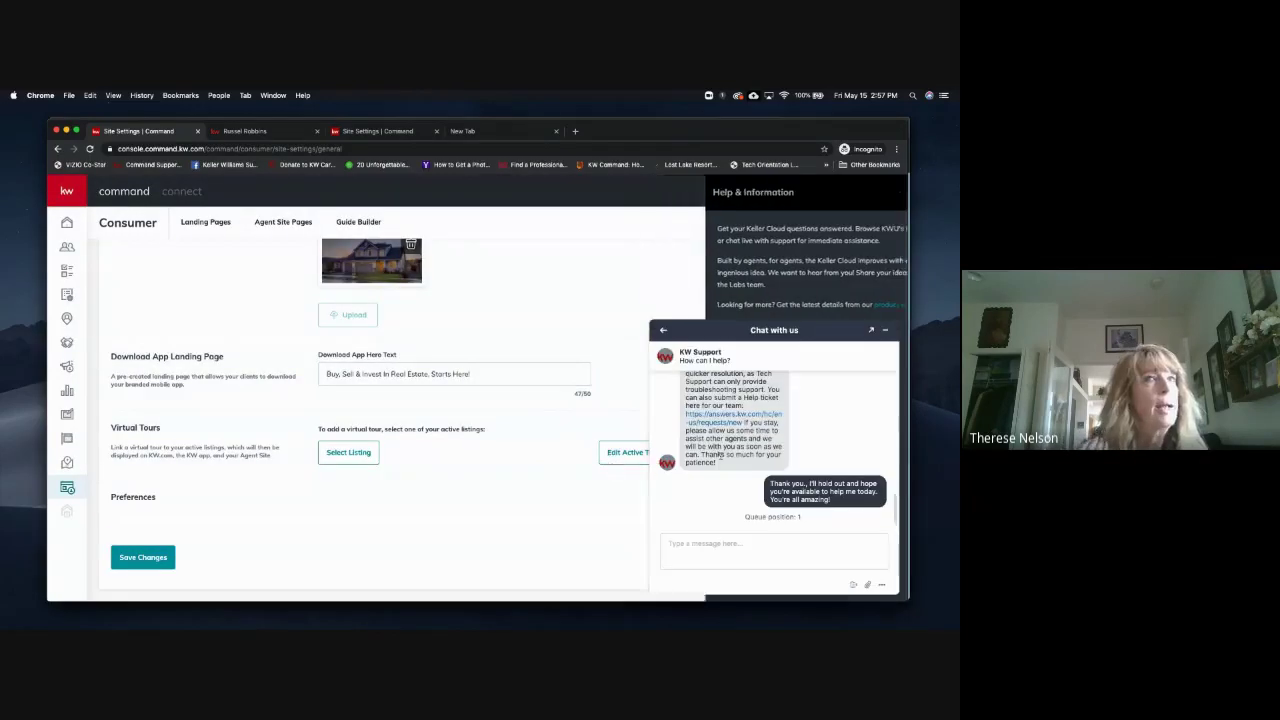
click(714, 542)
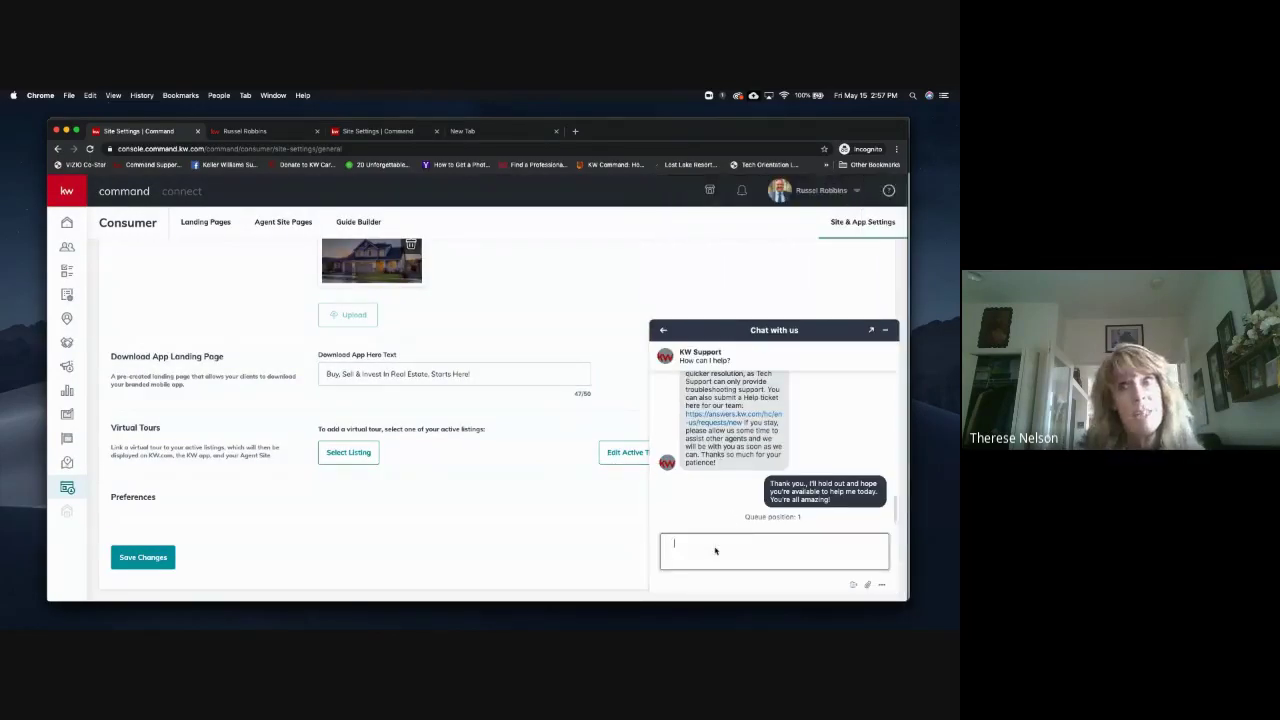